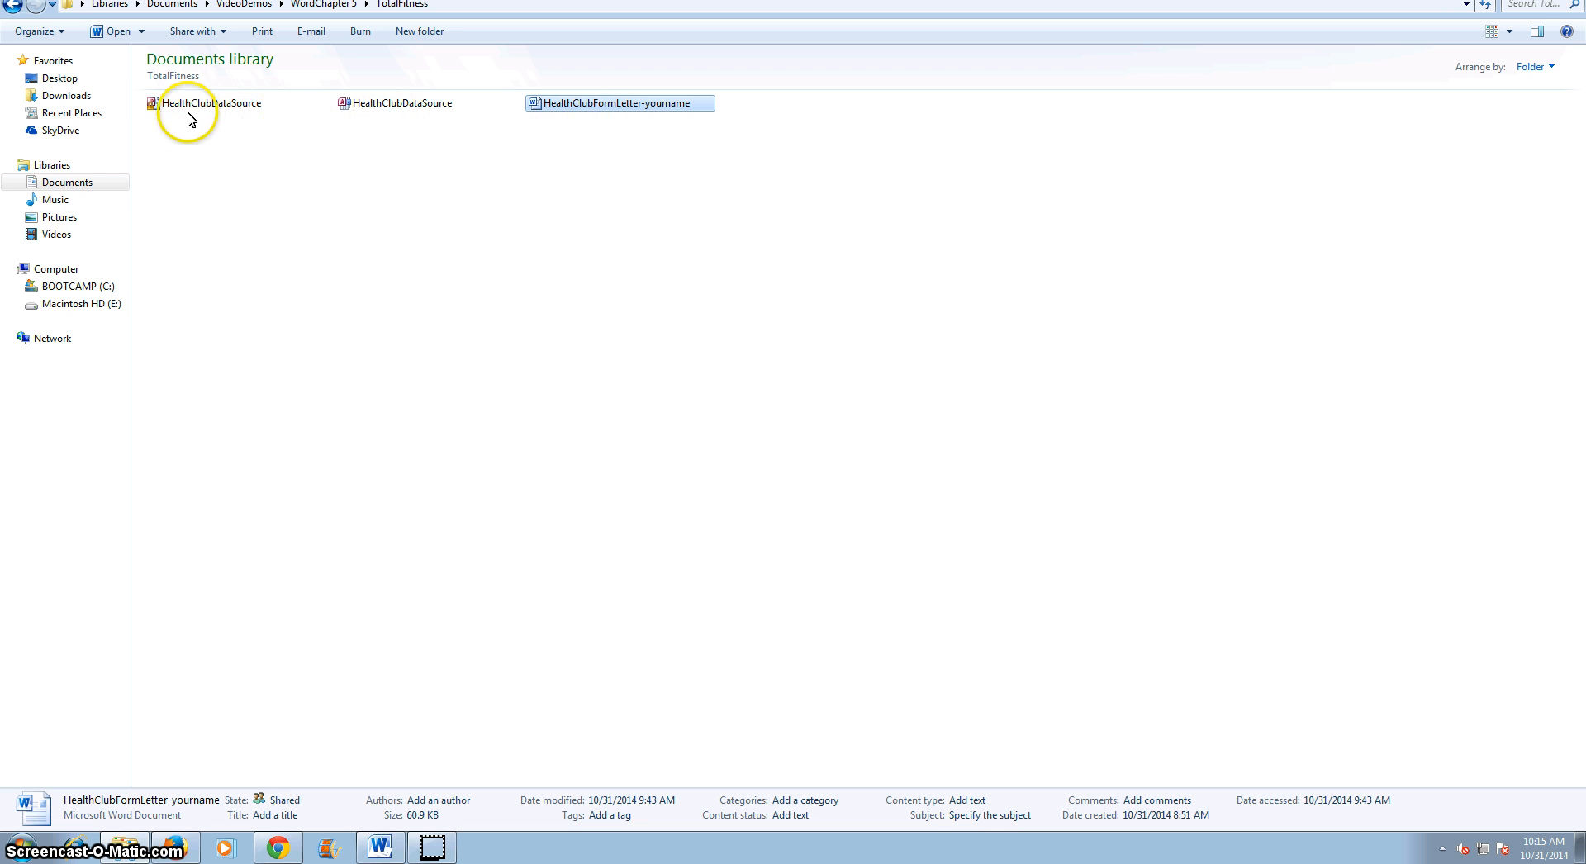
Switch to the HealthClubFormLetter-yourname document in Word and scroll through the form letter to review it.
click(380, 847)
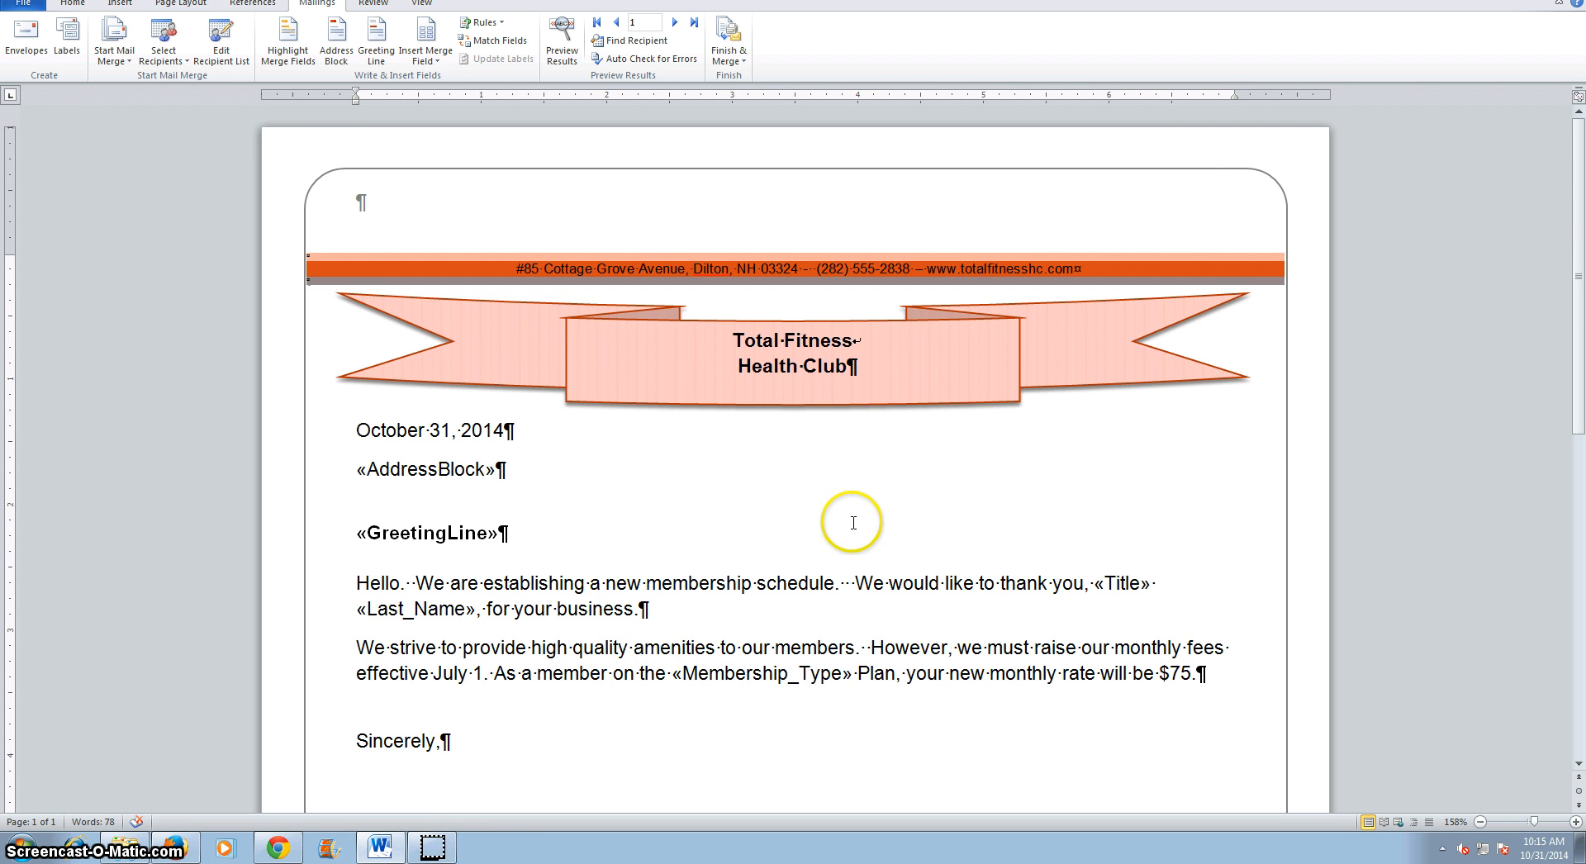
scroll(851, 521, down, 9)
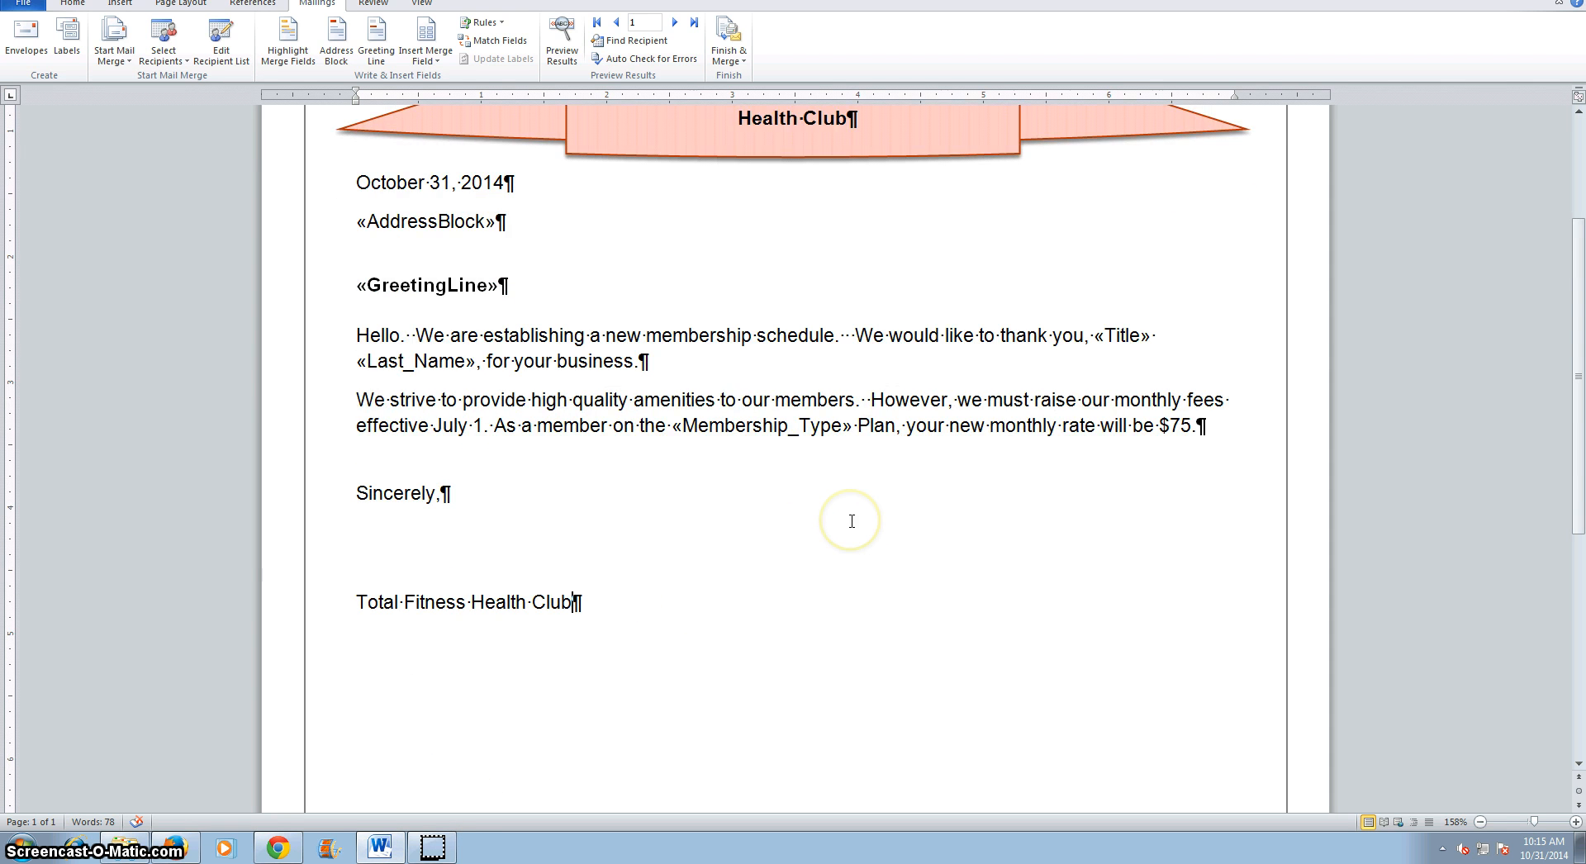
click(848, 521)
scroll(848, 521, down, 1)
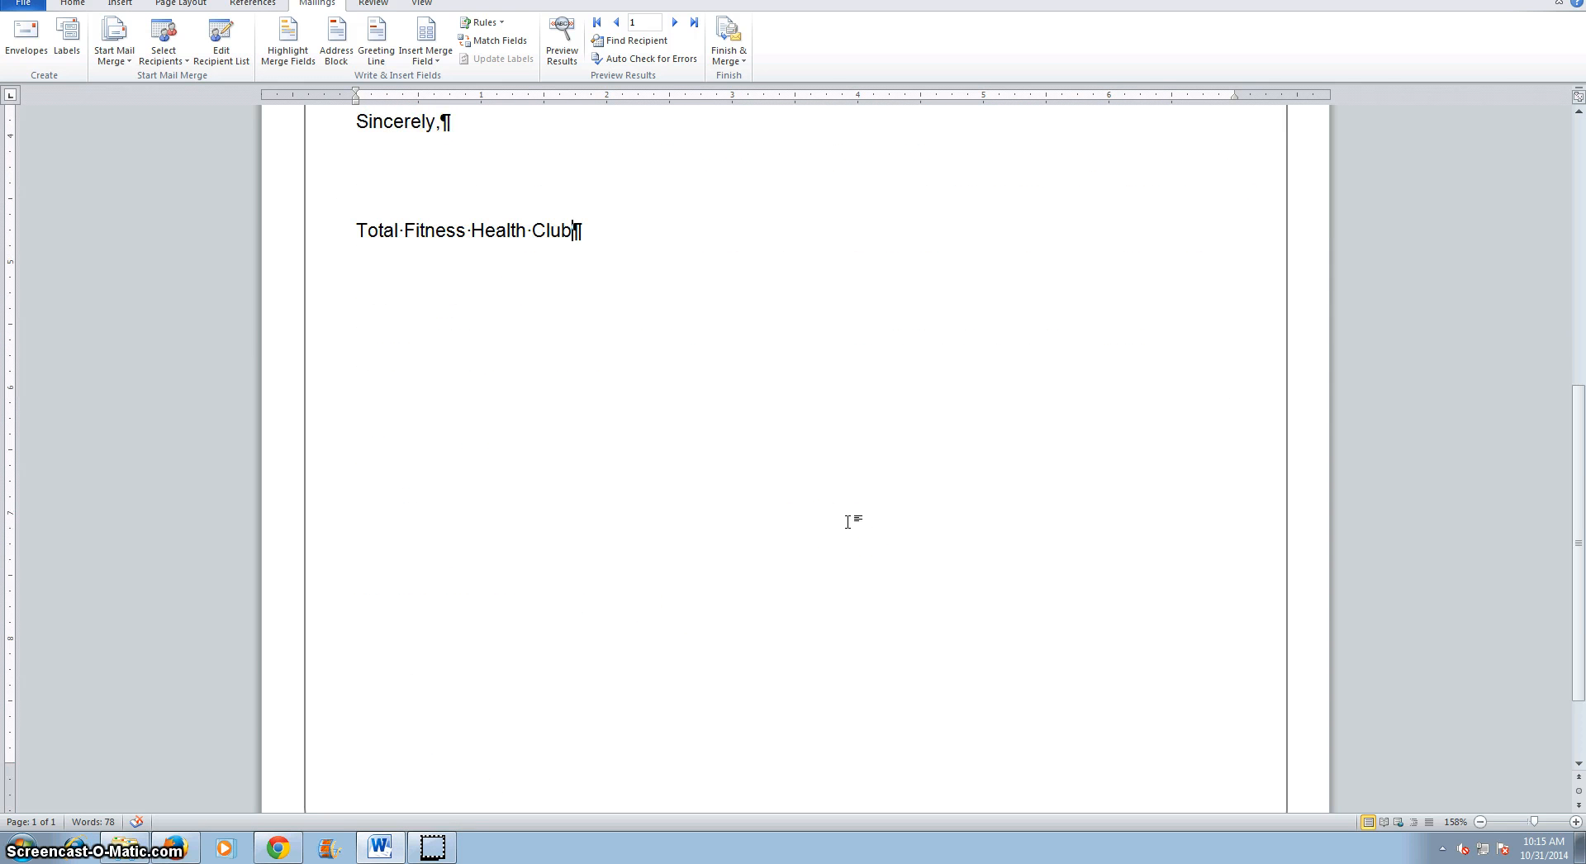
scroll(848, 521, down, 2)
scroll(847, 521, up, 10)
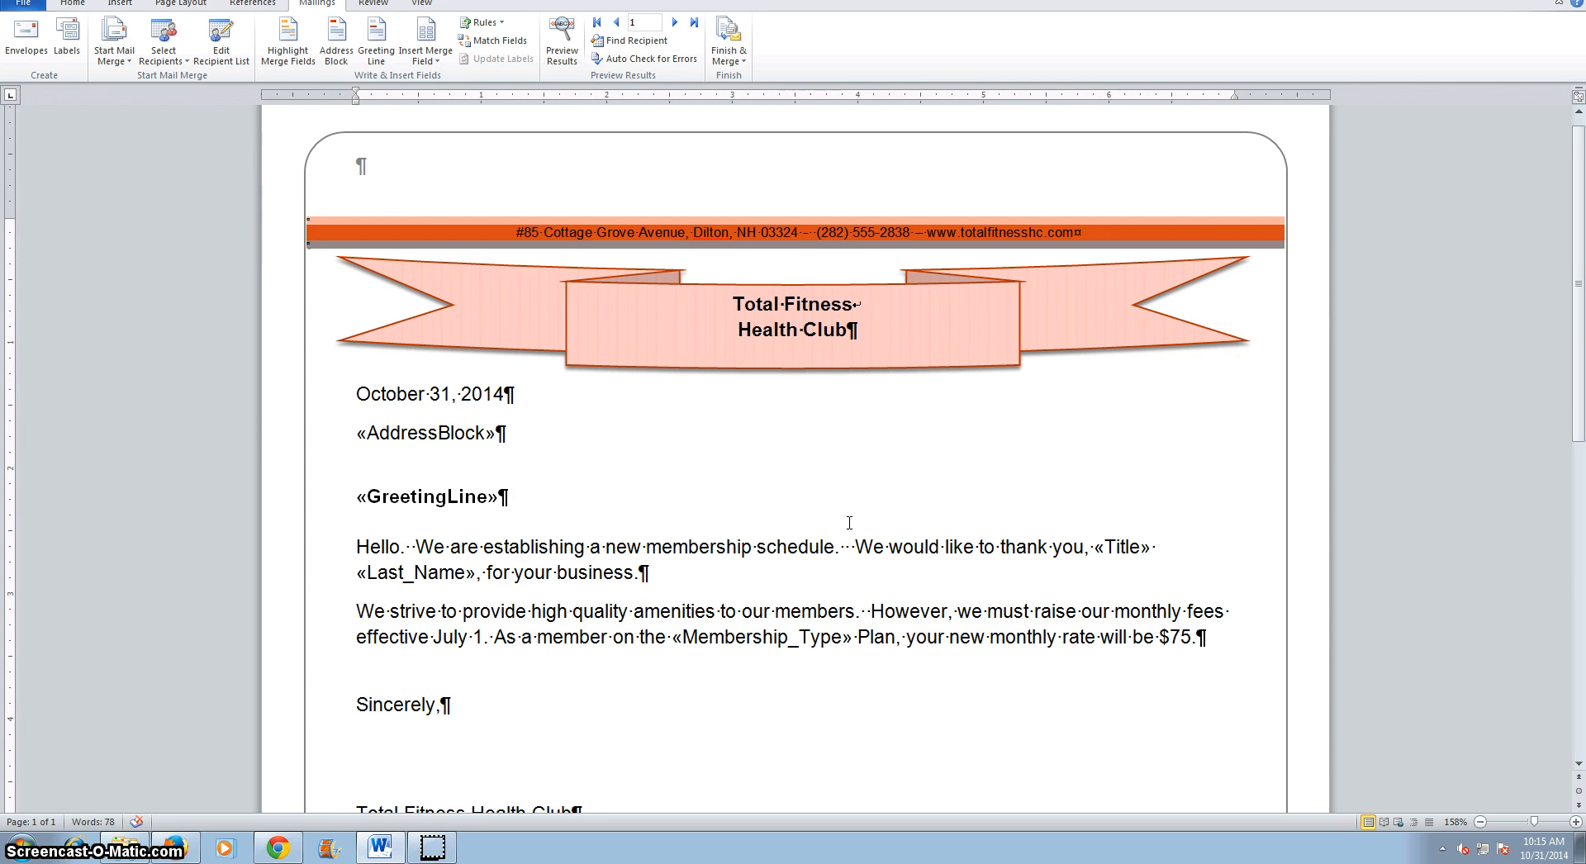
Insert two blank paragraphs between the date and the AddressBlock field.
click(504, 393)
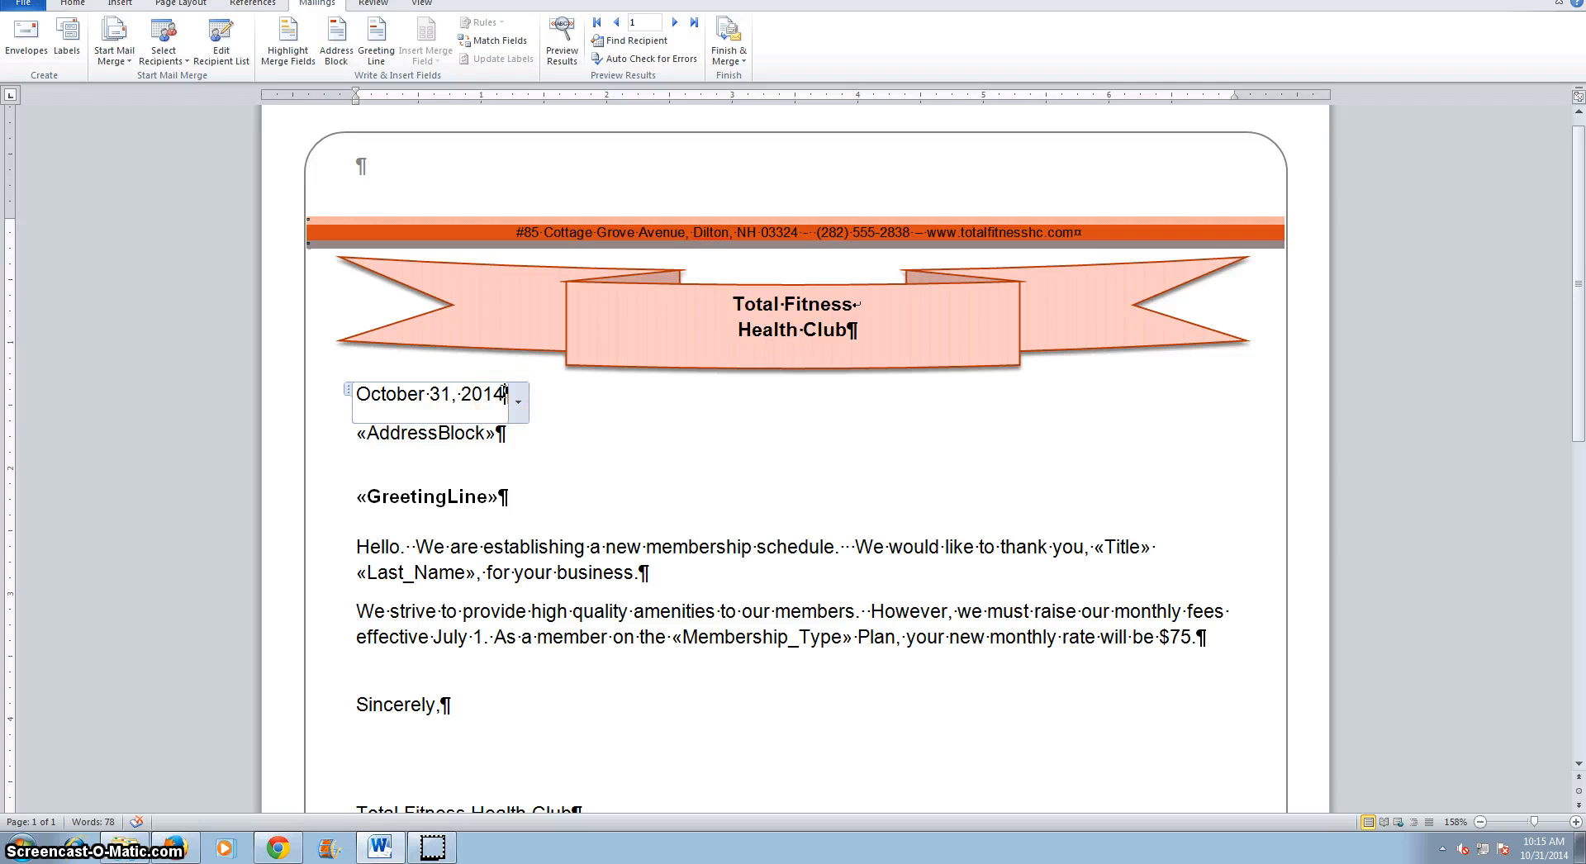
click(352, 434)
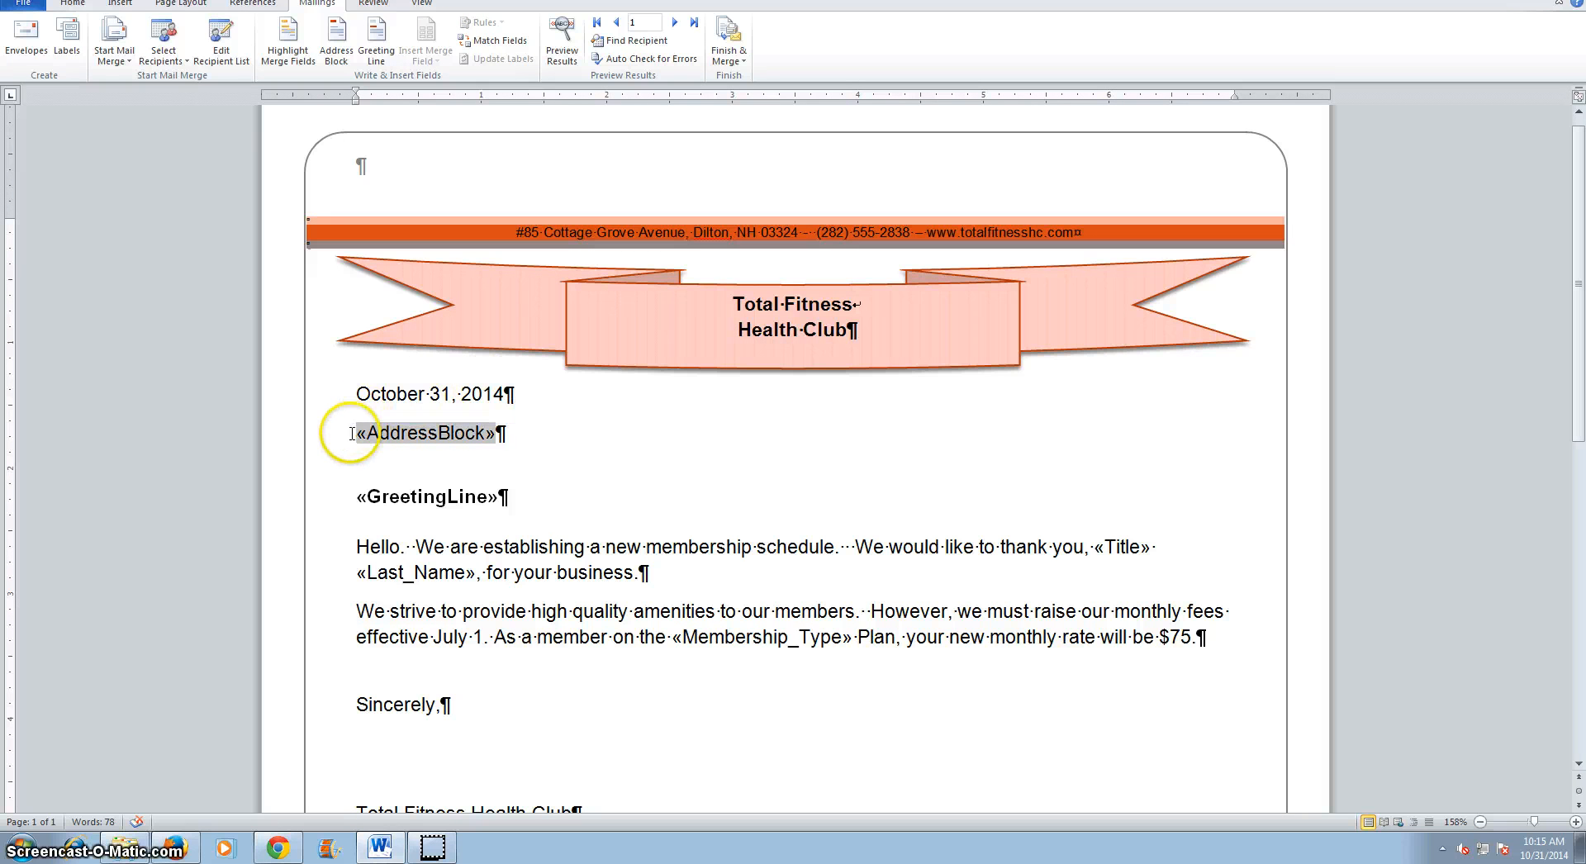
key(Return)
key(Return)
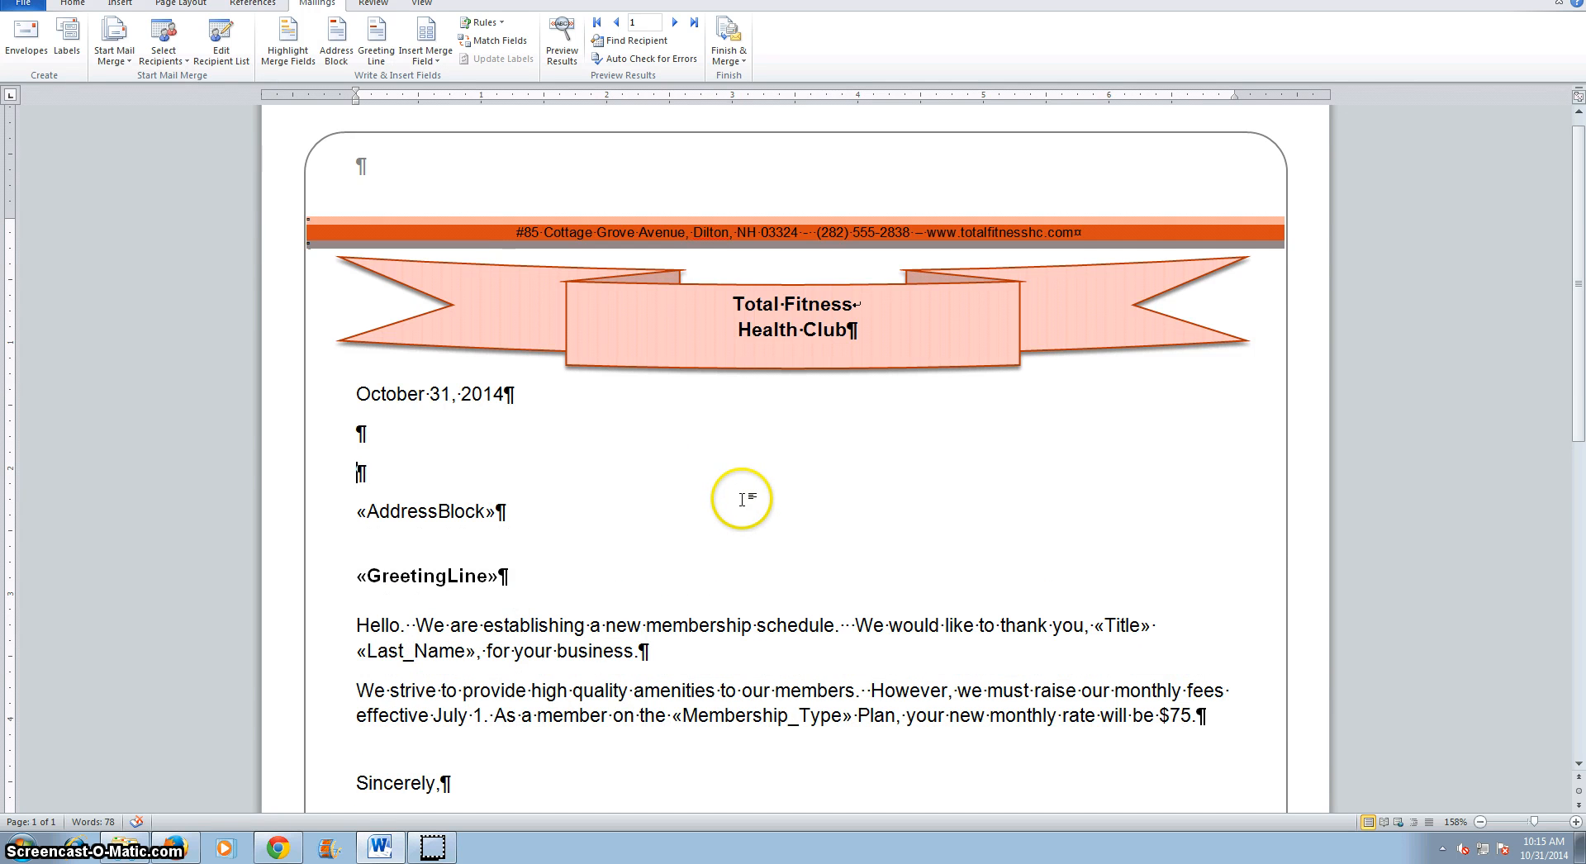
scroll(738, 496, down, 3)
scroll(744, 499, down, 3)
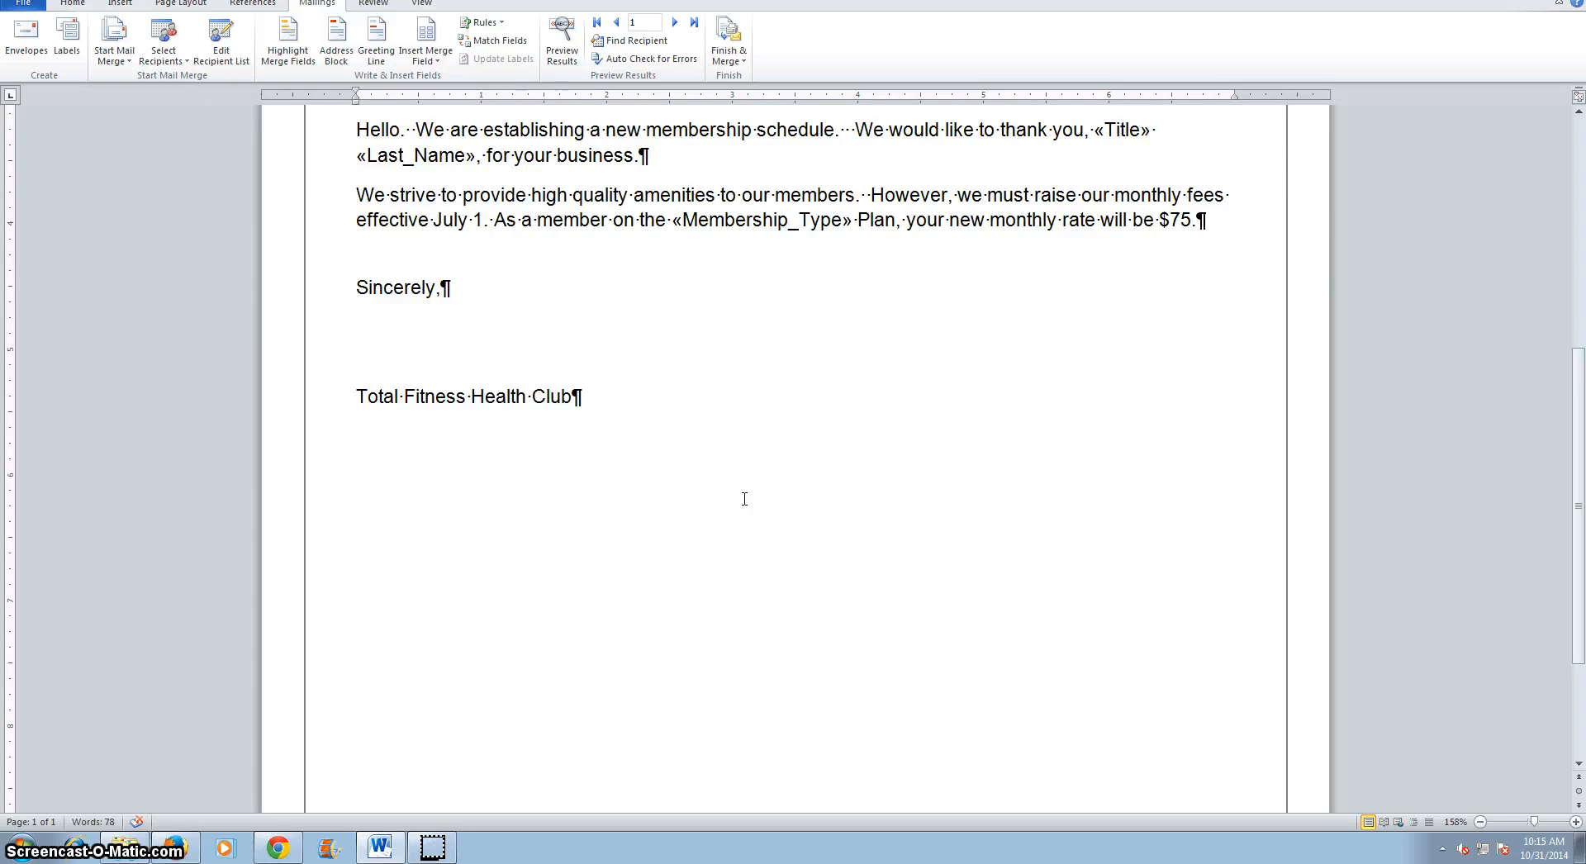
scroll(745, 499, up, 6)
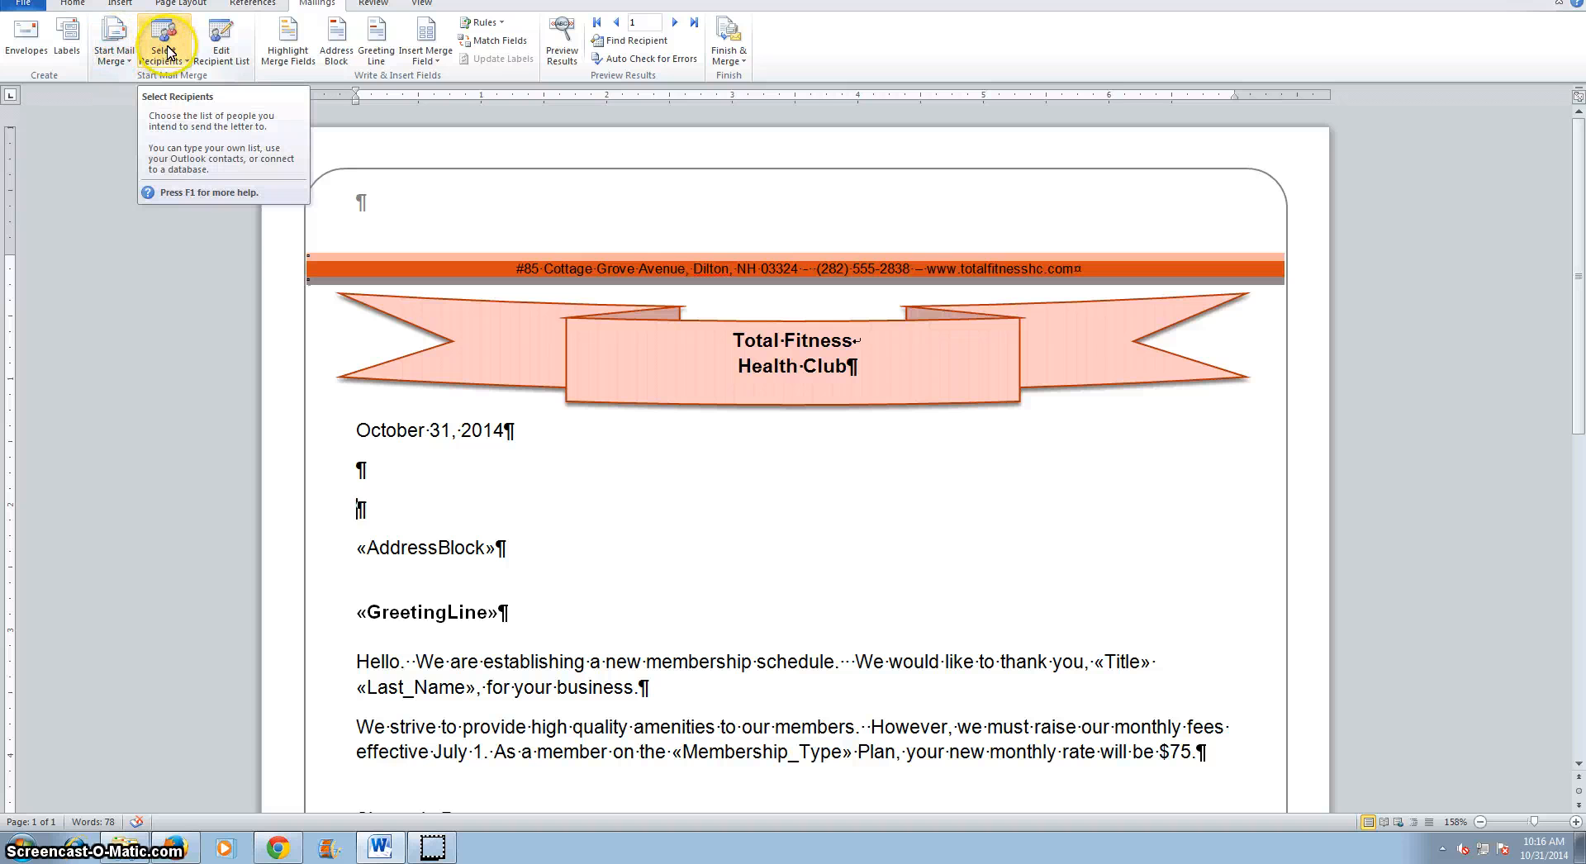
Review the mail merge recipient list, including its columns and the sort and filter options, then close it.
click(220, 48)
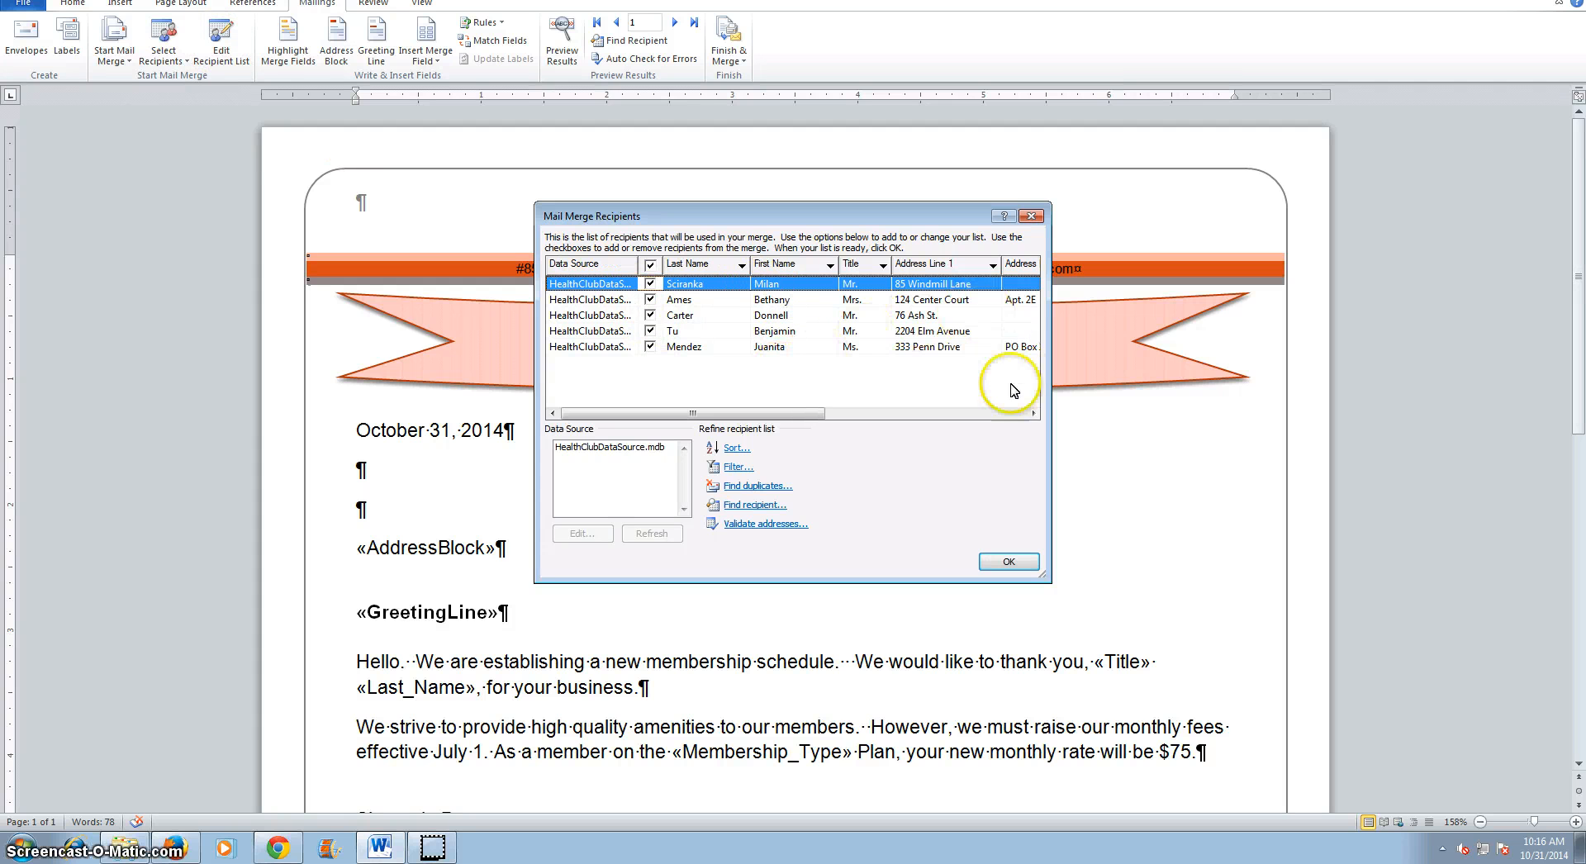
drag(769, 413, 1019, 415)
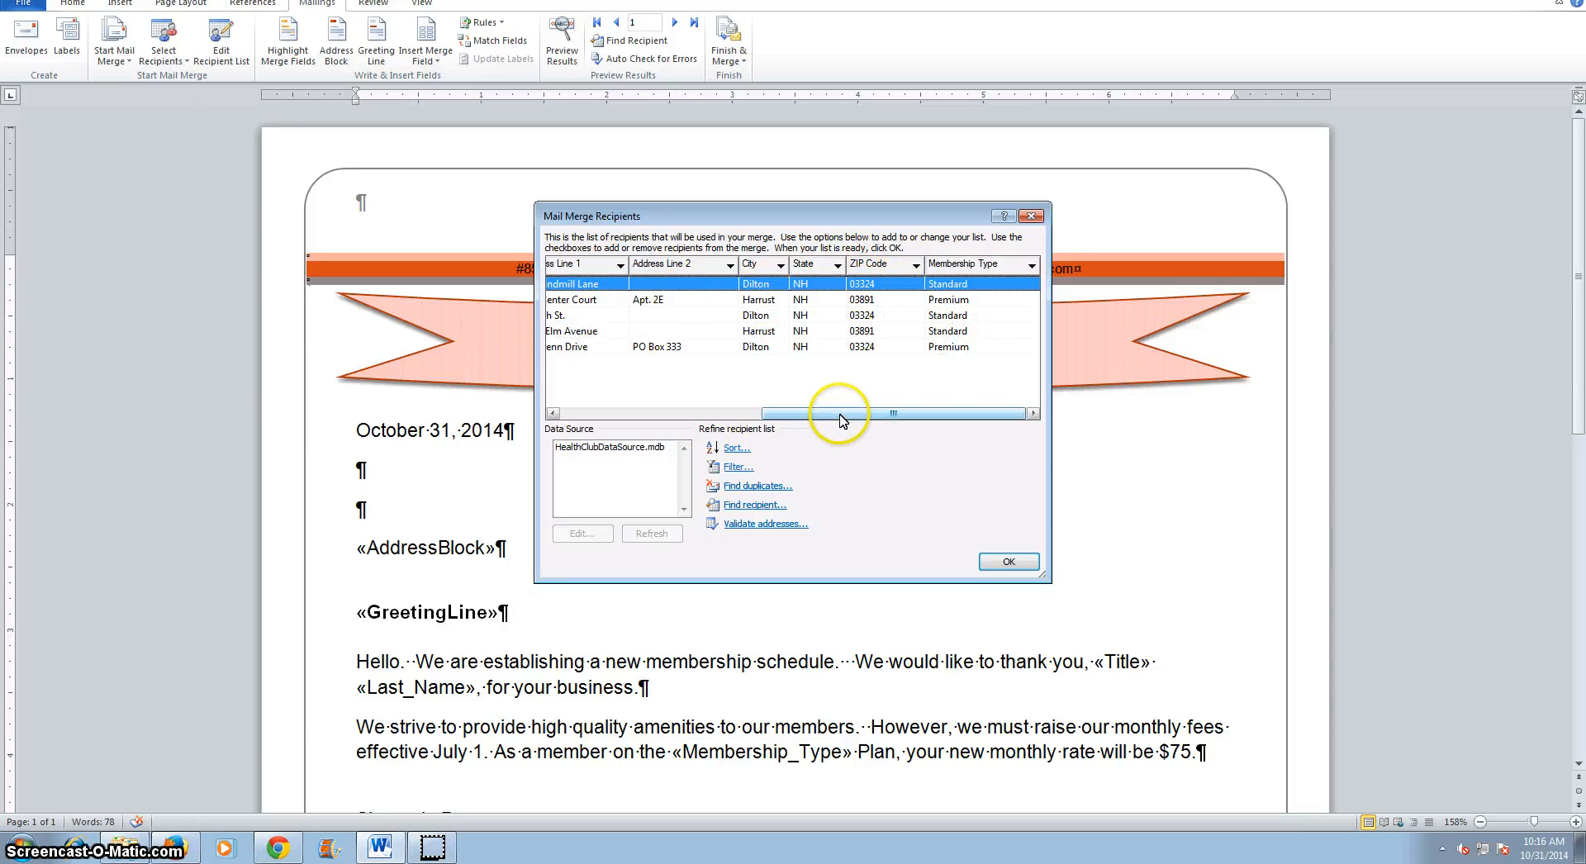
drag(839, 413, 611, 413)
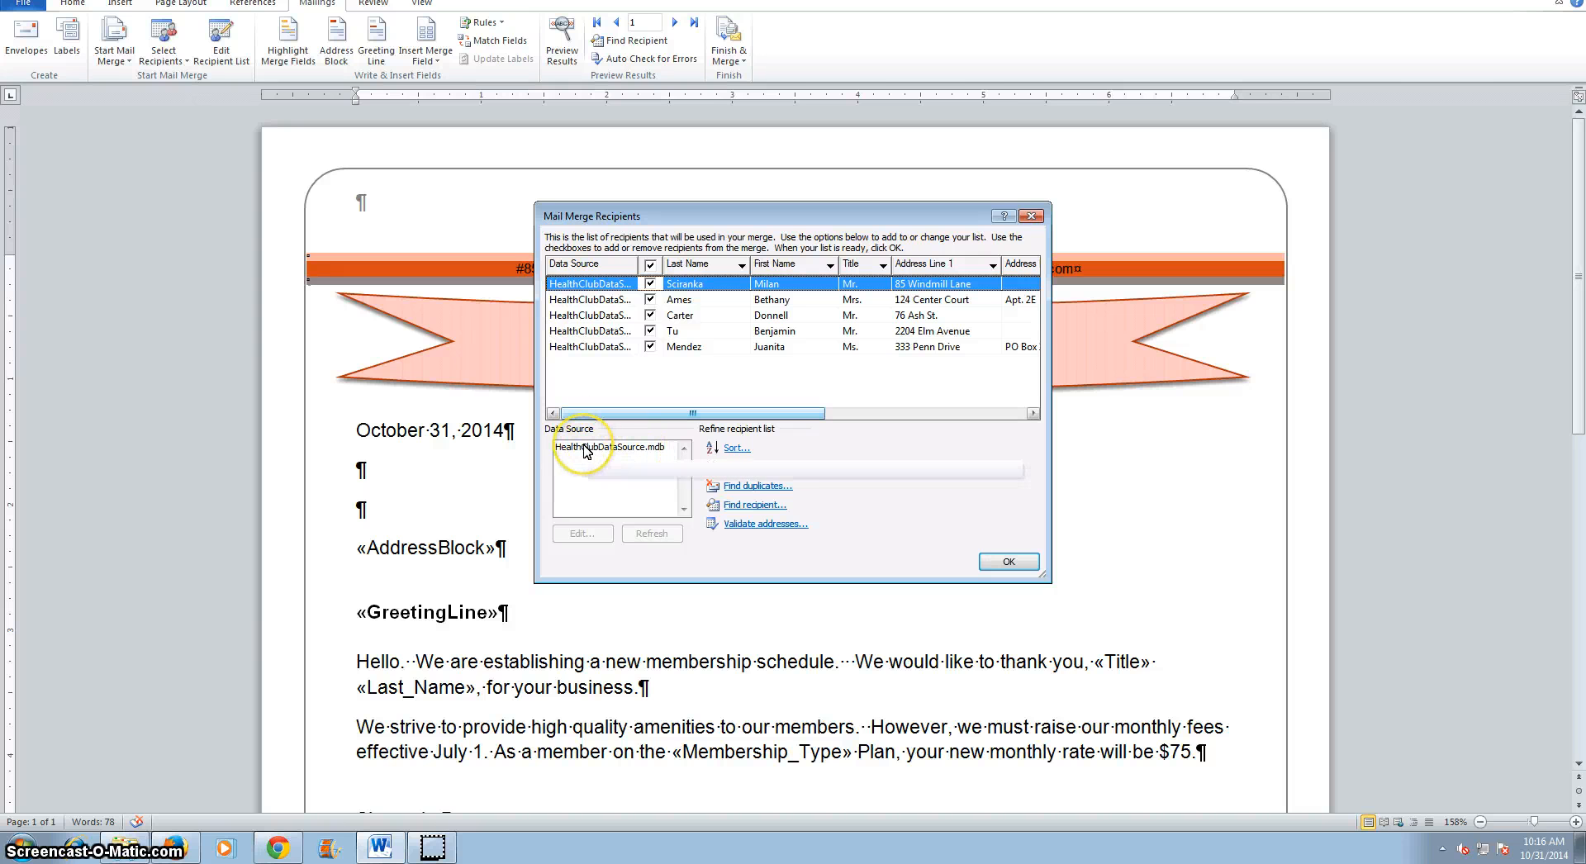
click(735, 449)
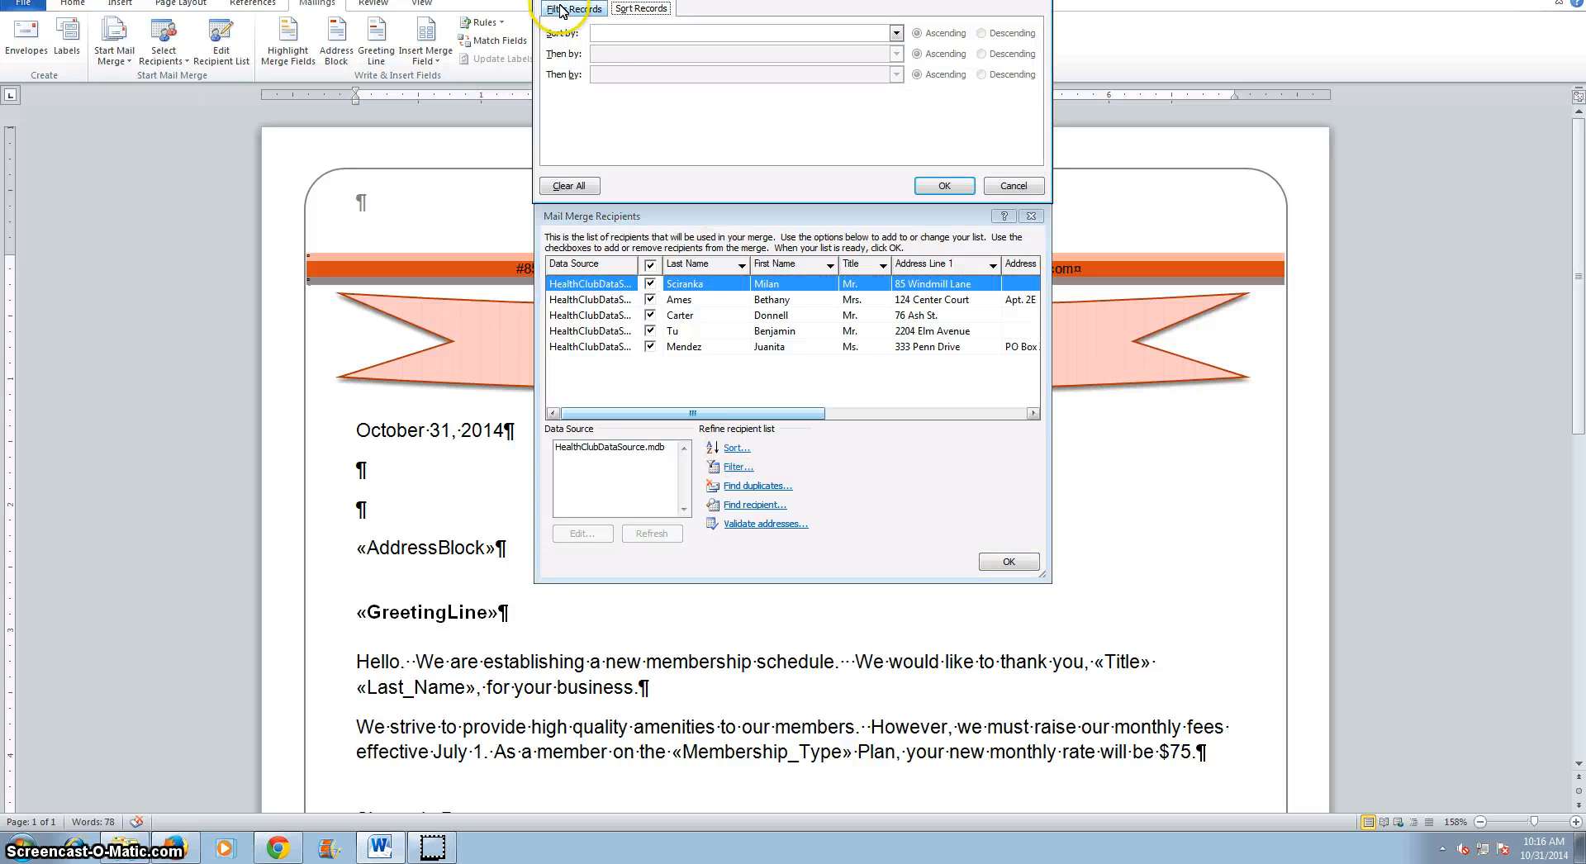
click(567, 10)
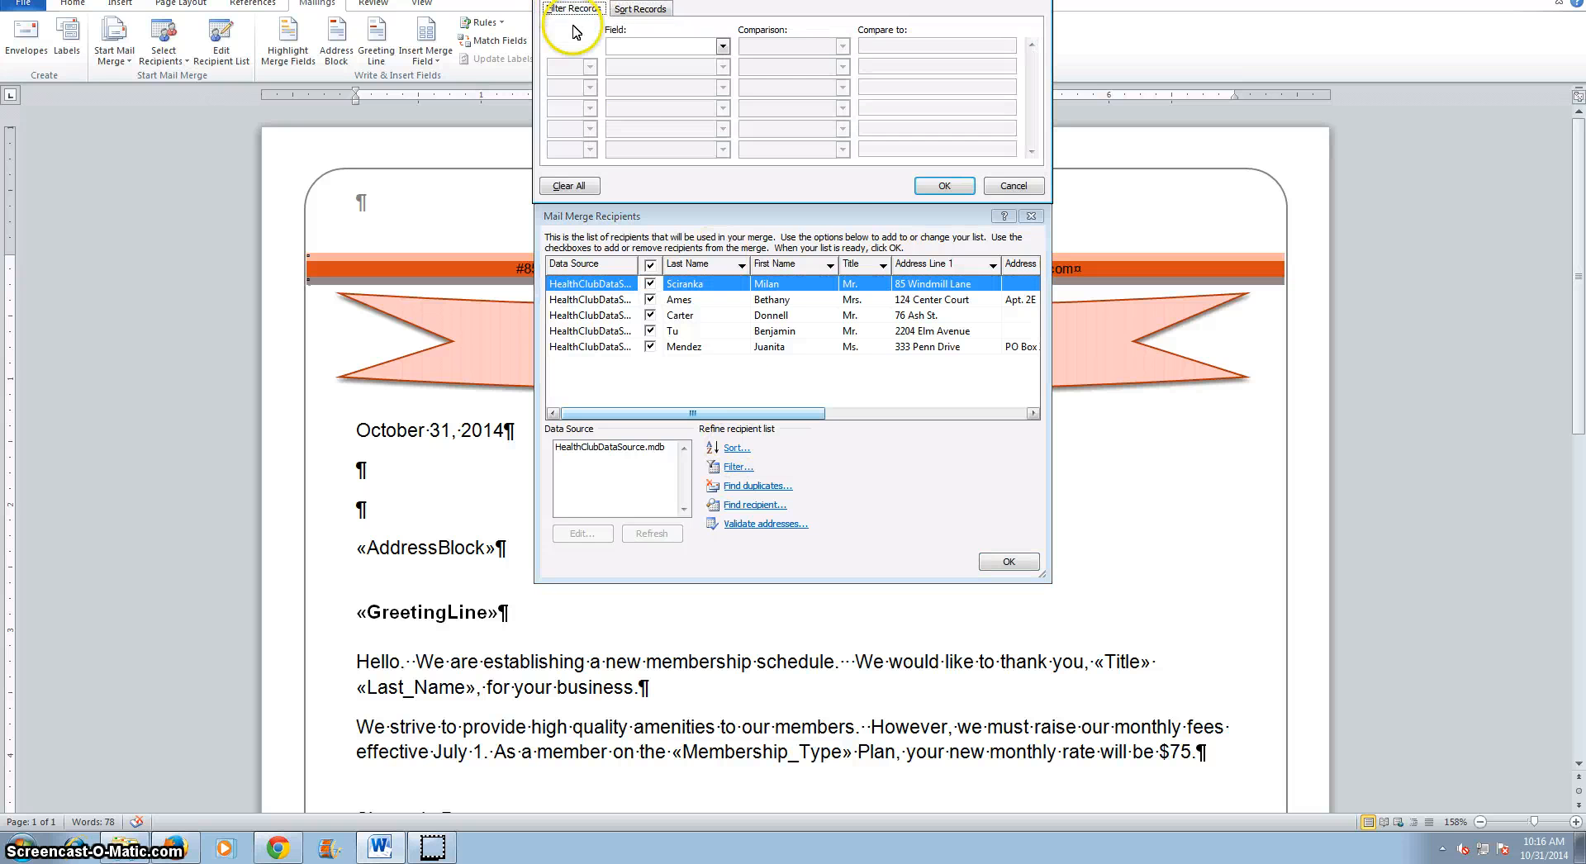
click(1014, 187)
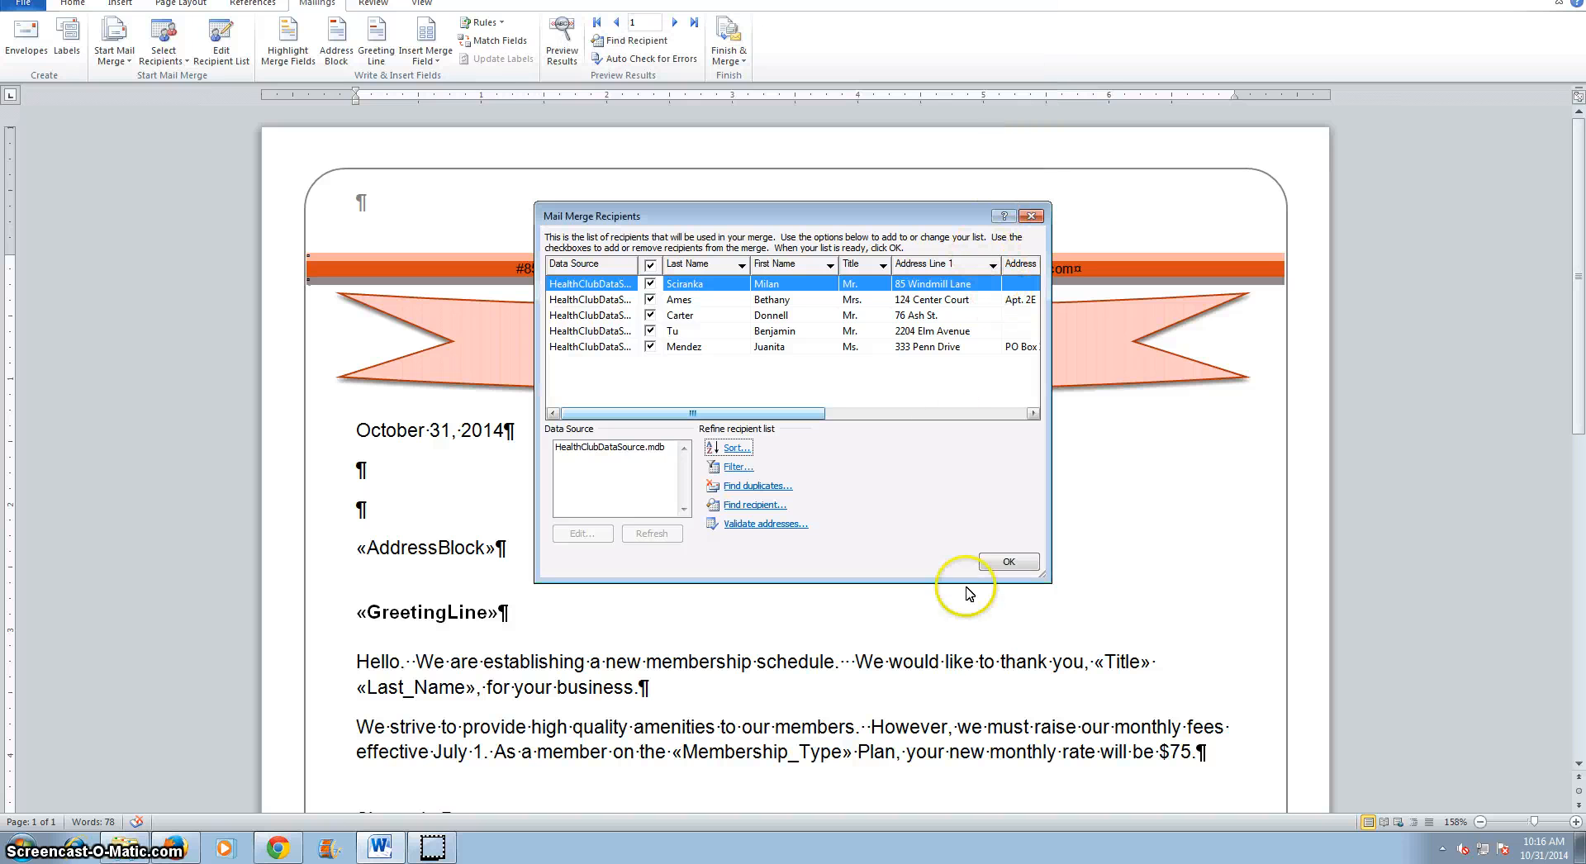
click(1008, 564)
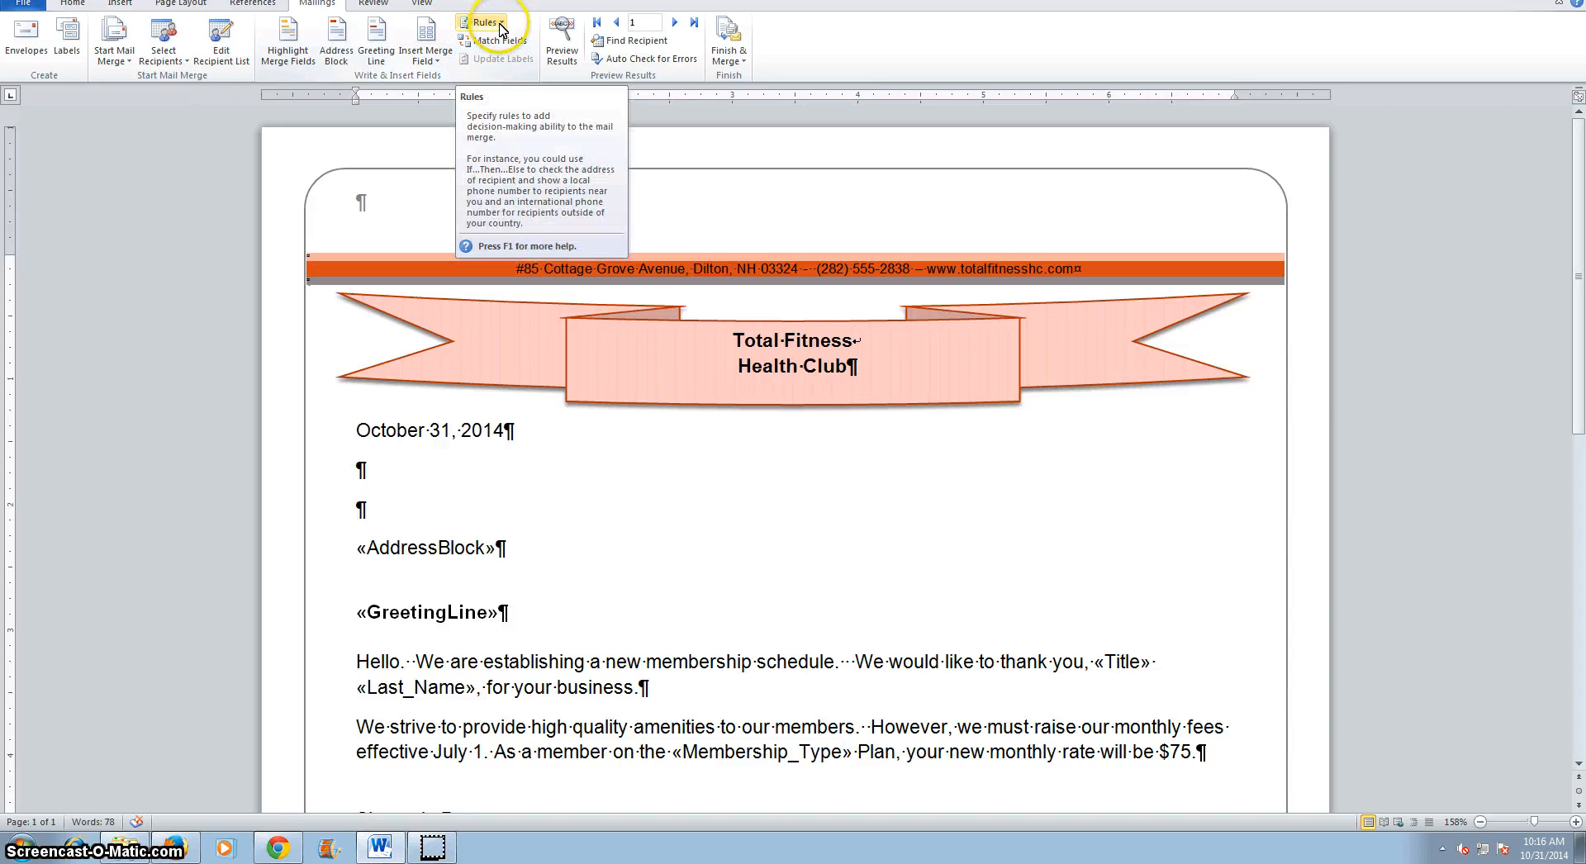
Preview the merged results and step through each recipient record up to record 5.
click(567, 51)
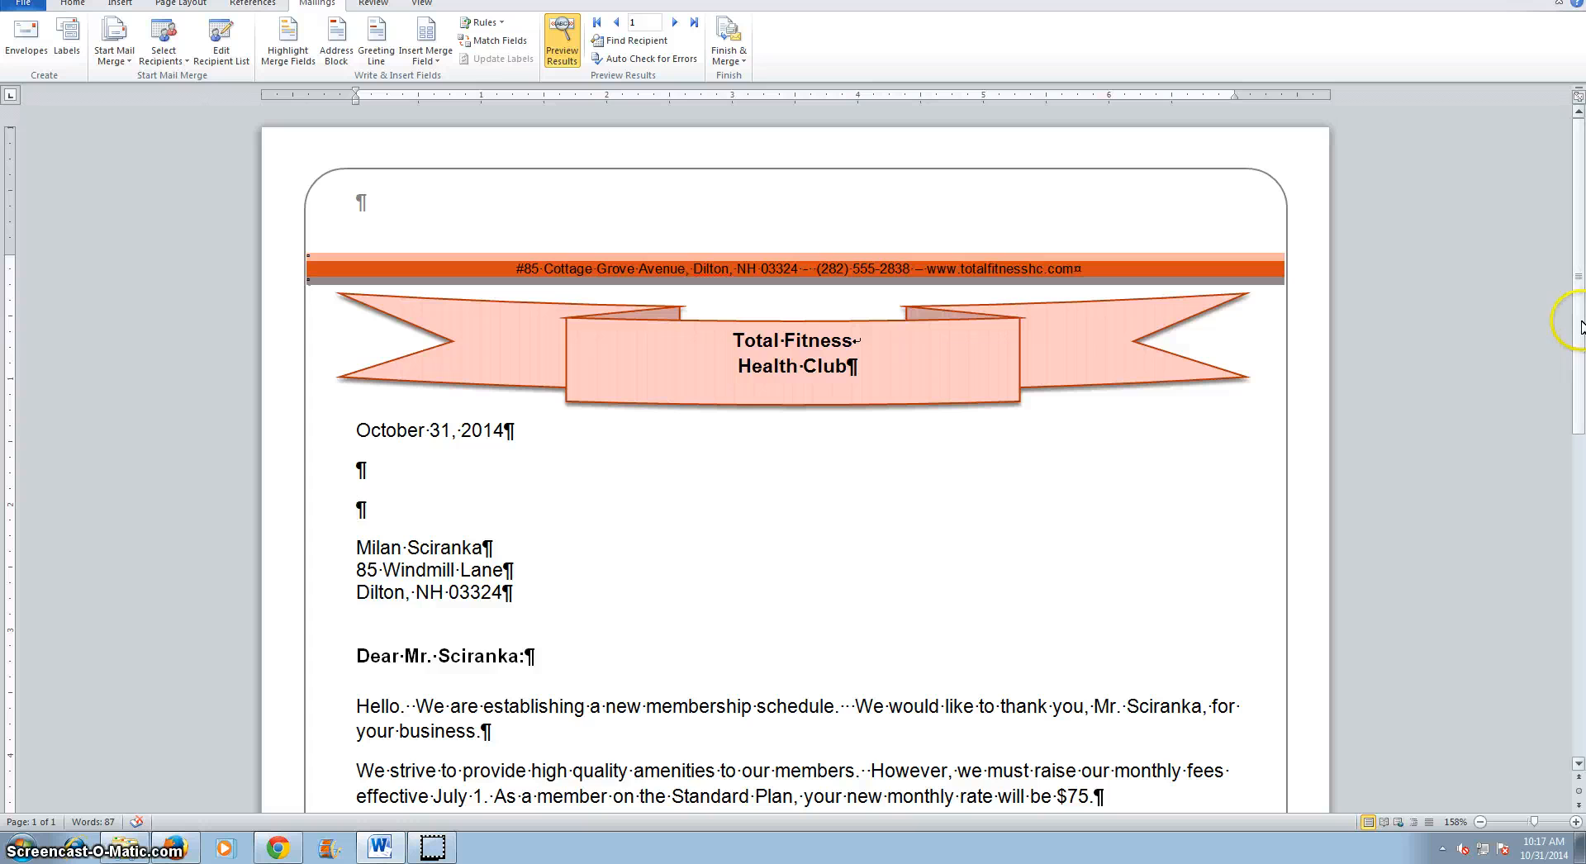
scroll(1570, 396, down, 3)
scroll(1571, 438, down, 8)
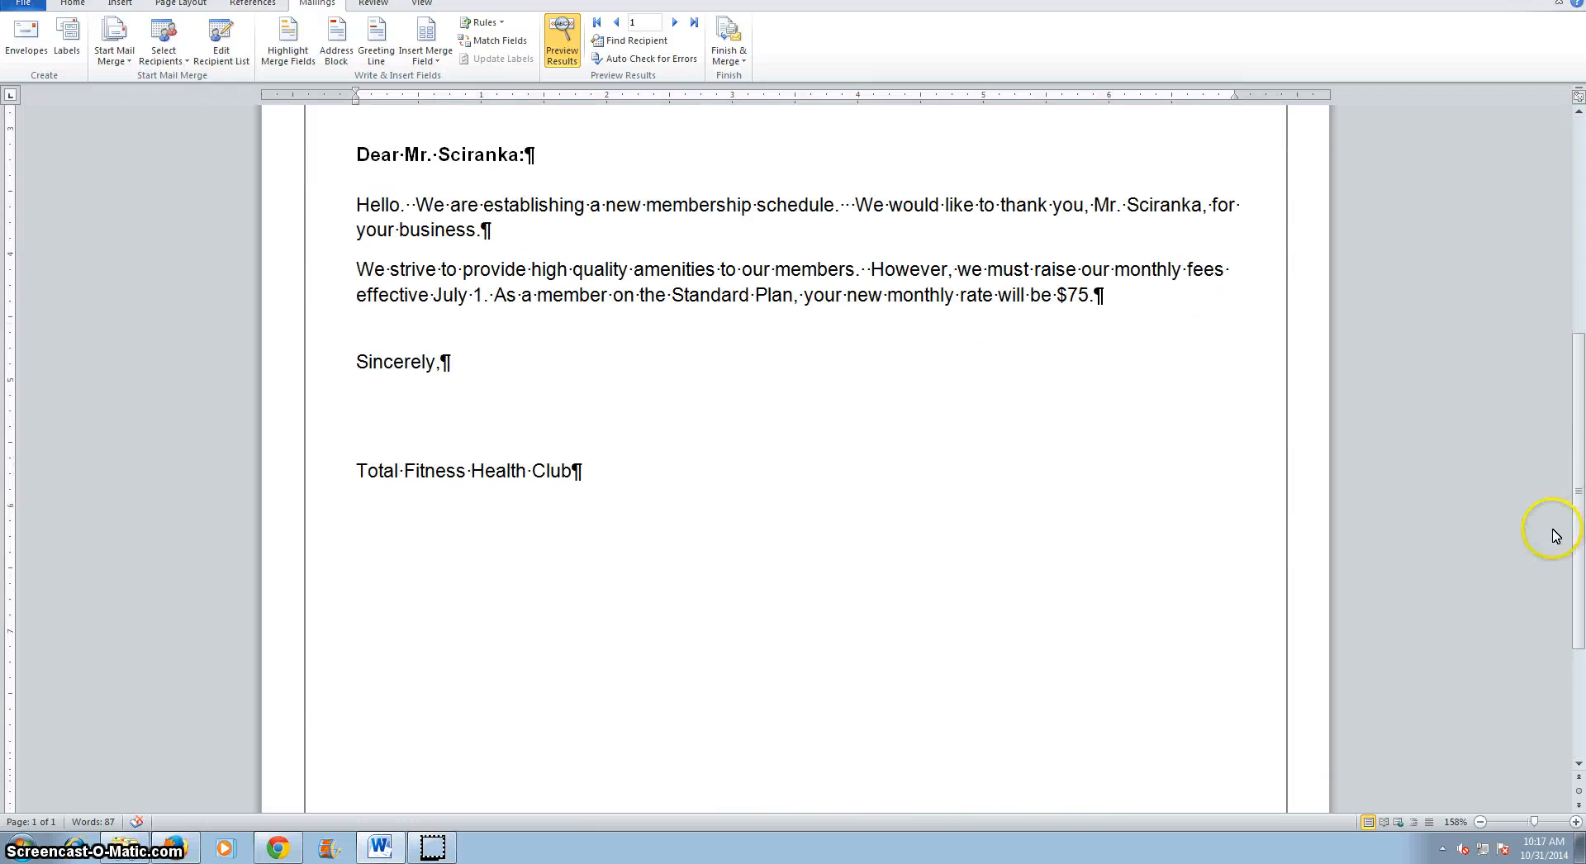
scroll(1529, 531, up, 9)
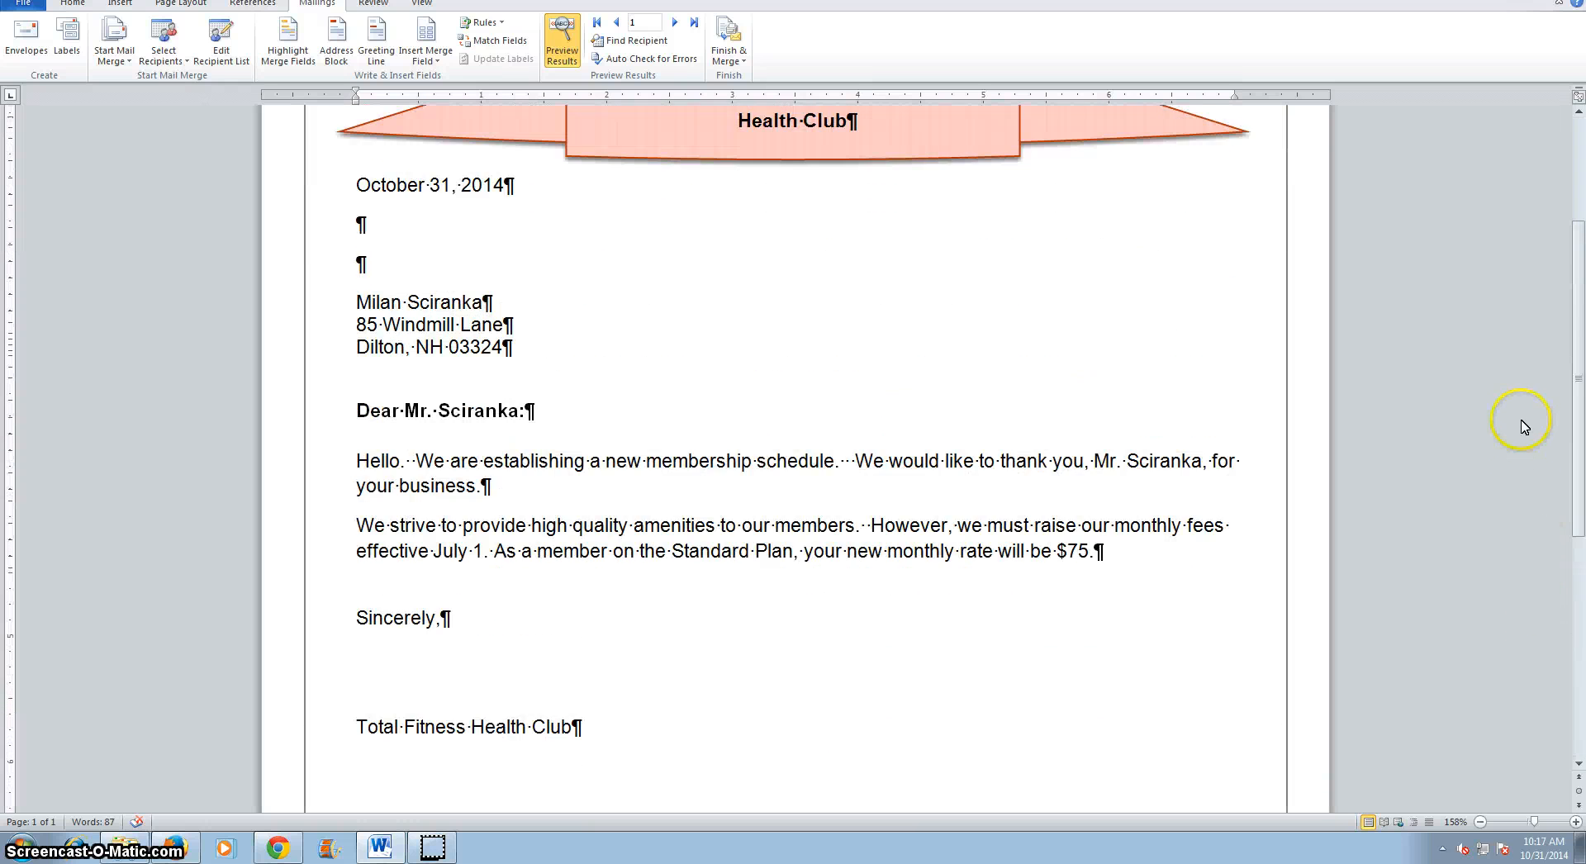
scroll(1515, 388, down, 2)
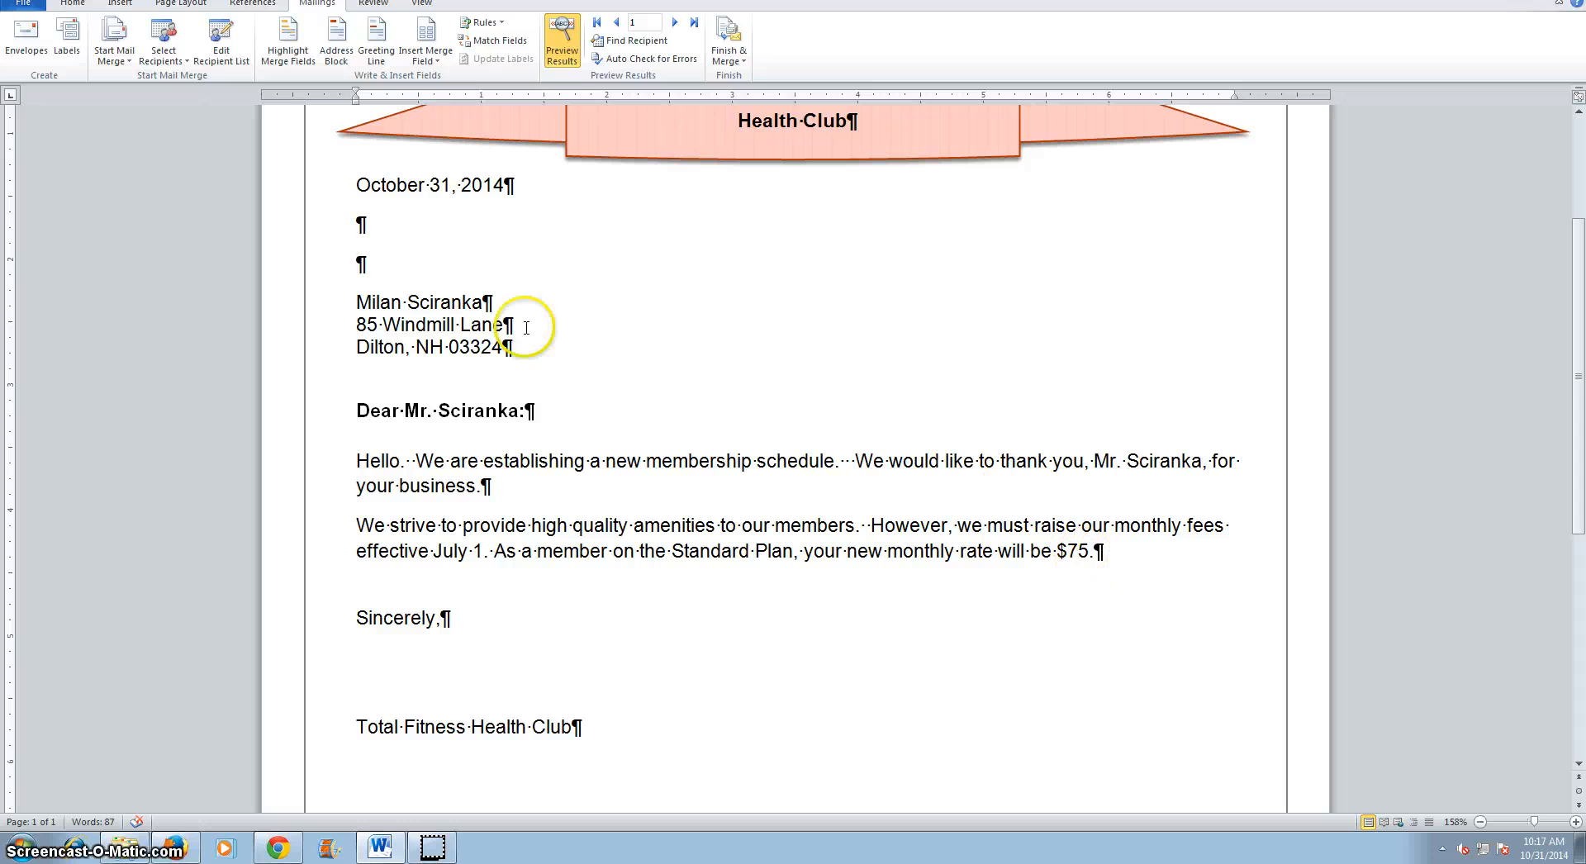
click(675, 24)
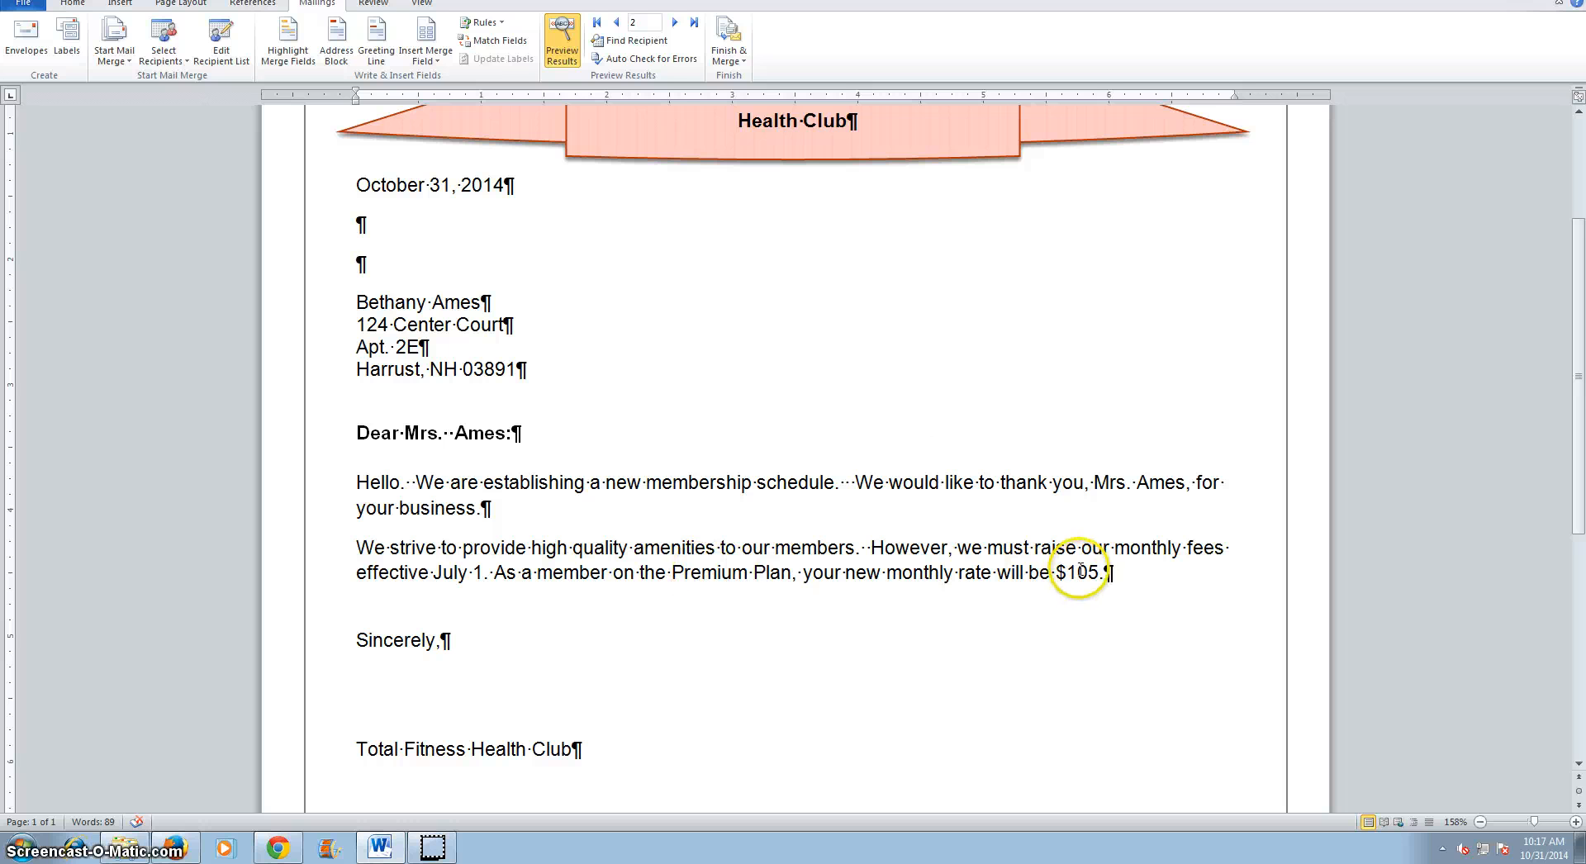
click(675, 24)
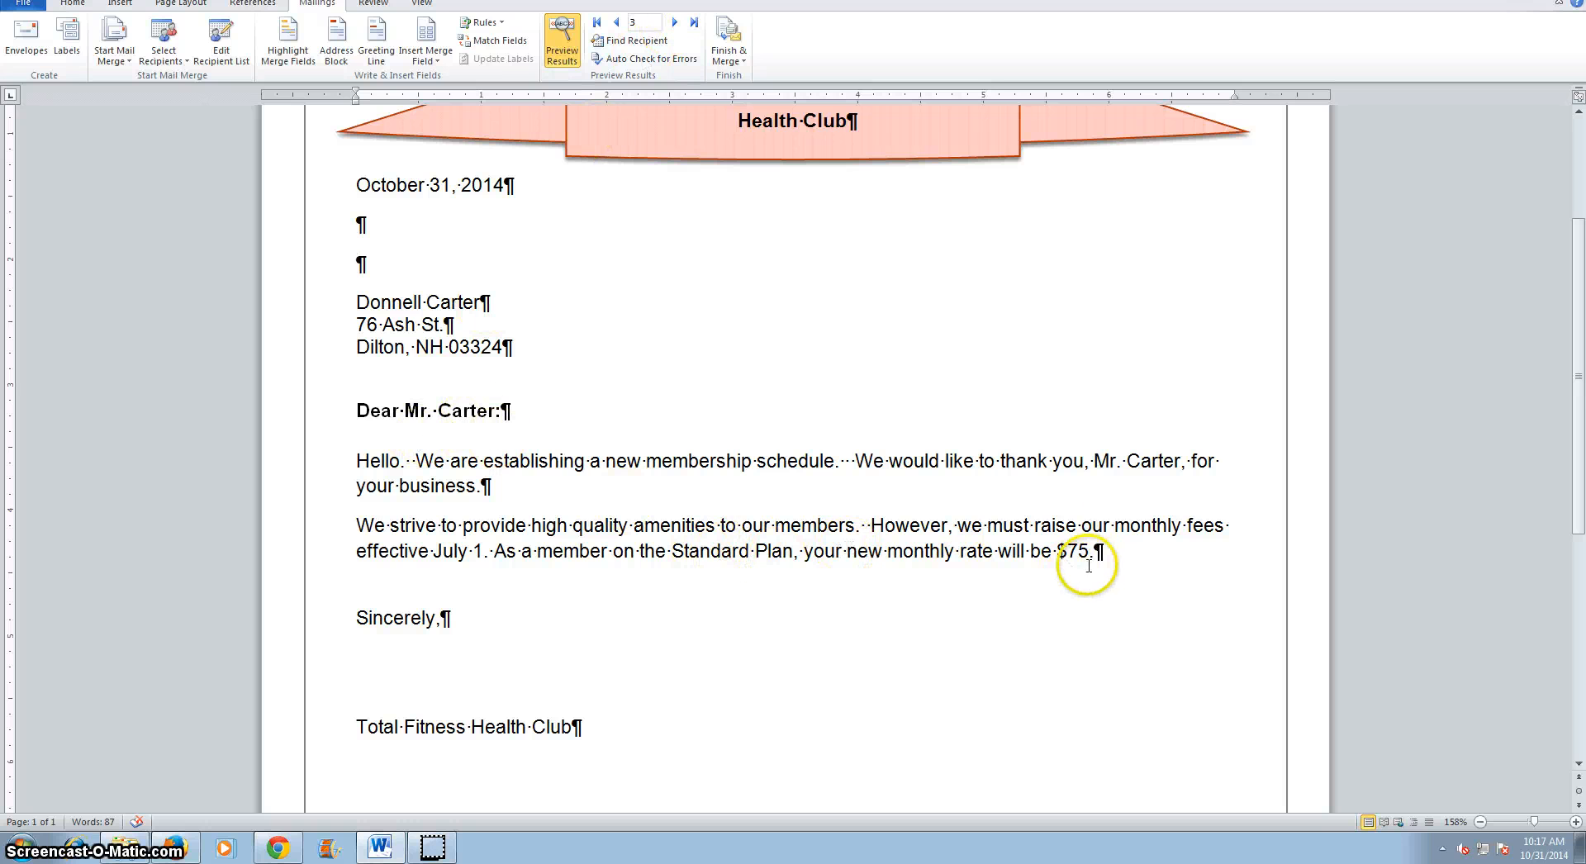
click(676, 24)
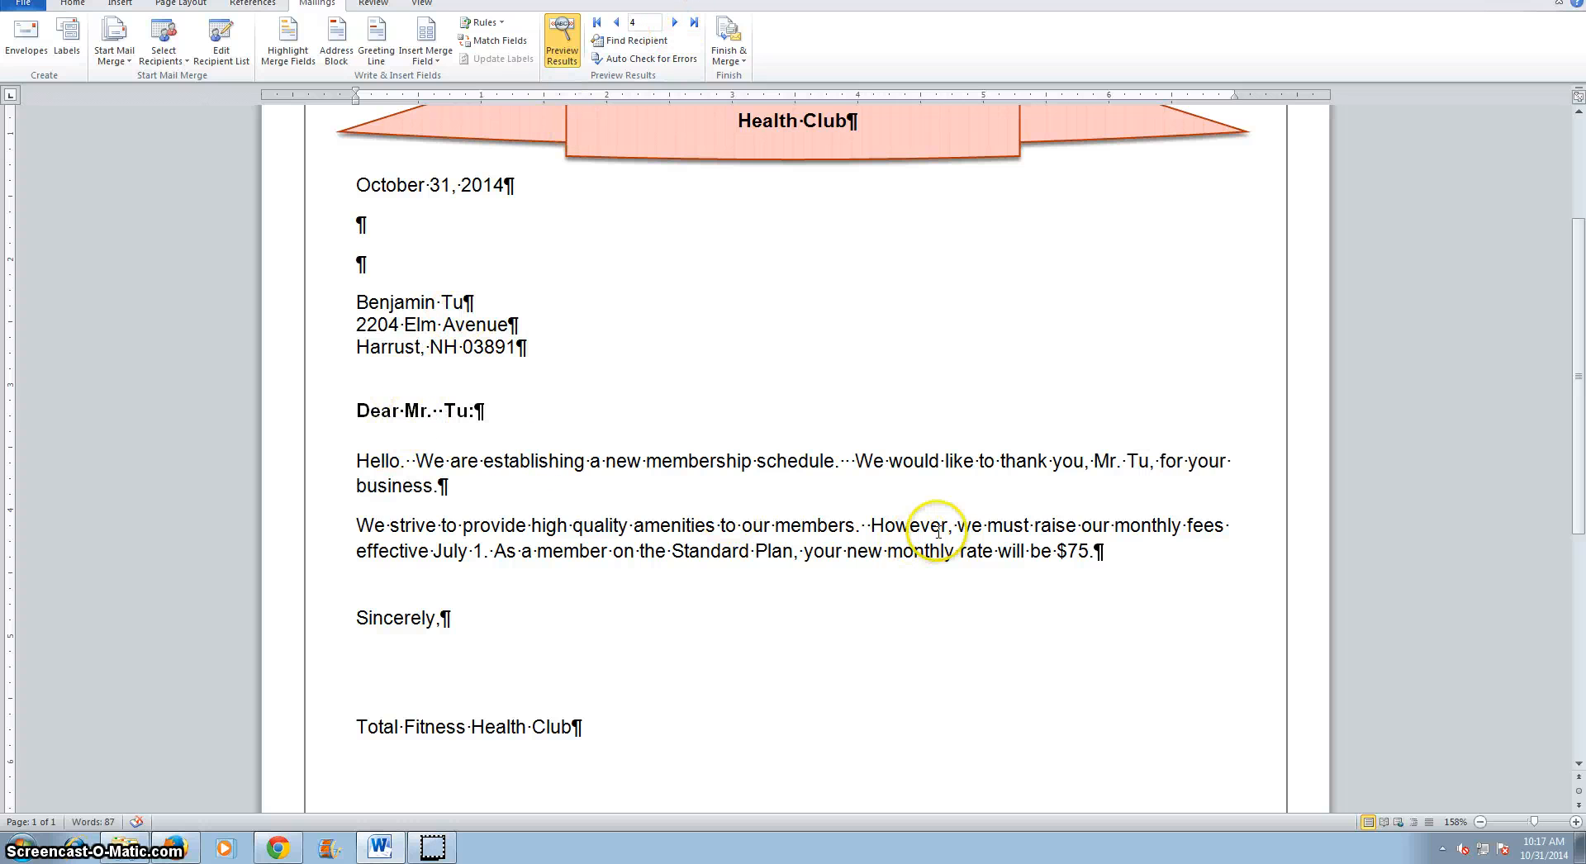
click(676, 24)
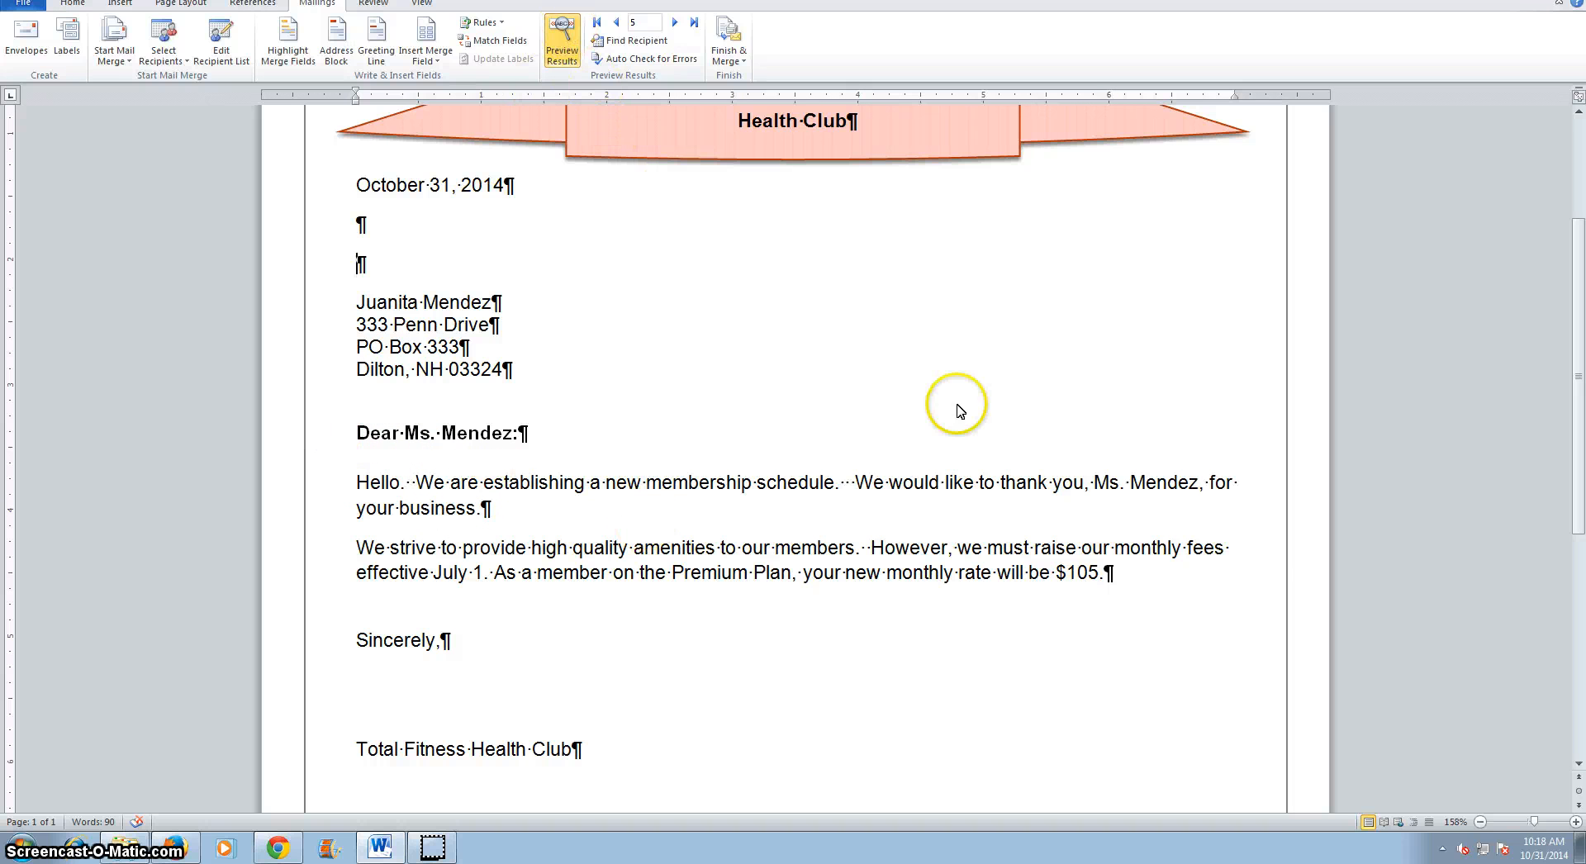
Delete the extra space after “schedule.” in the opening body paragraph.
click(851, 484)
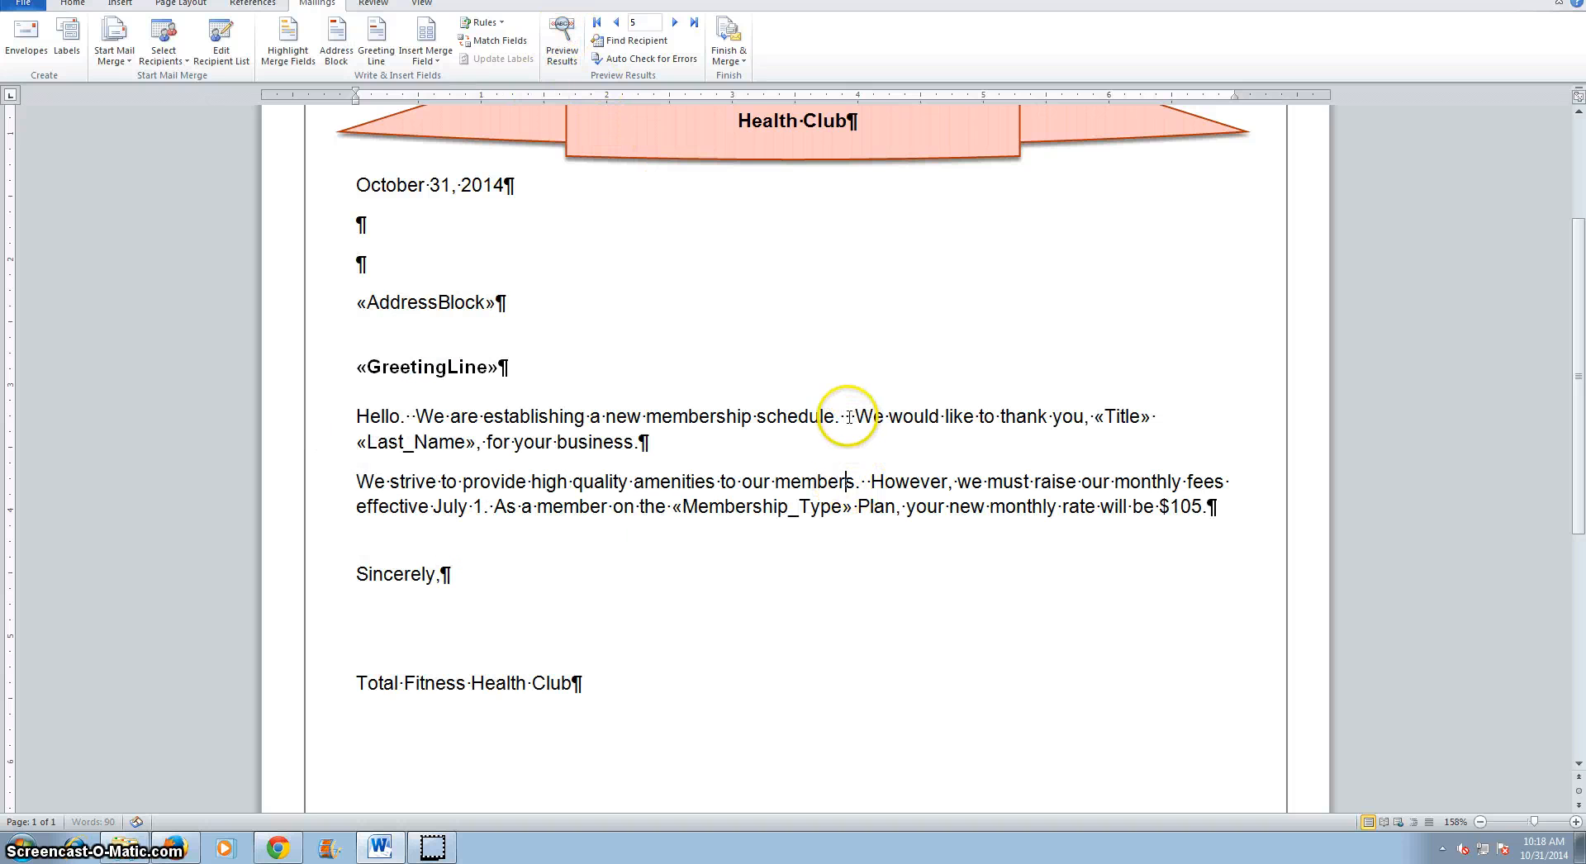
key(Delete)
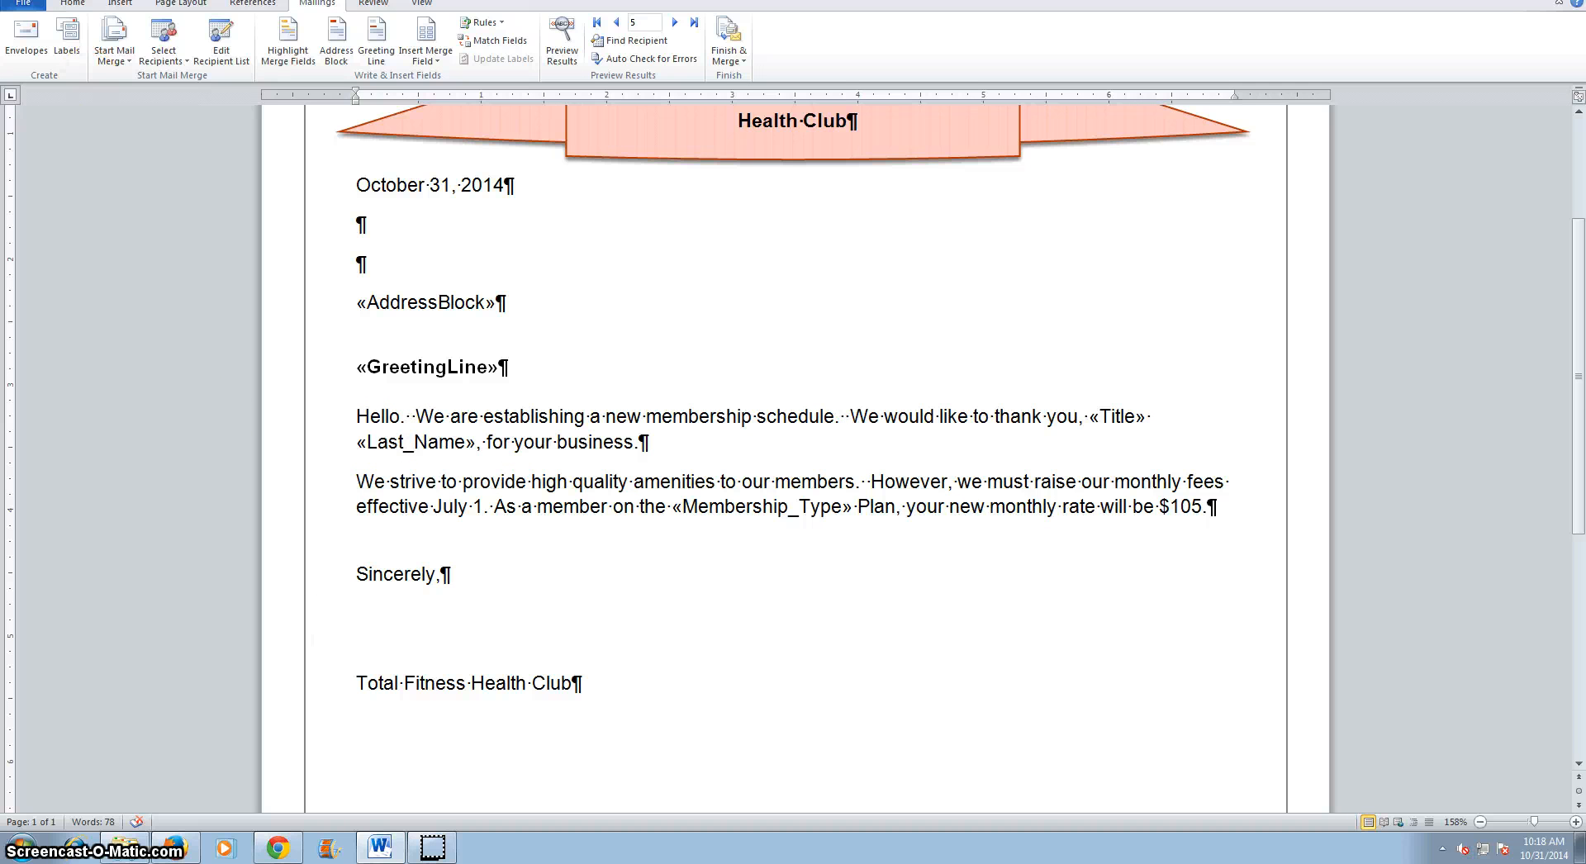
Save the form letter.
click(25, 7)
click(33, 31)
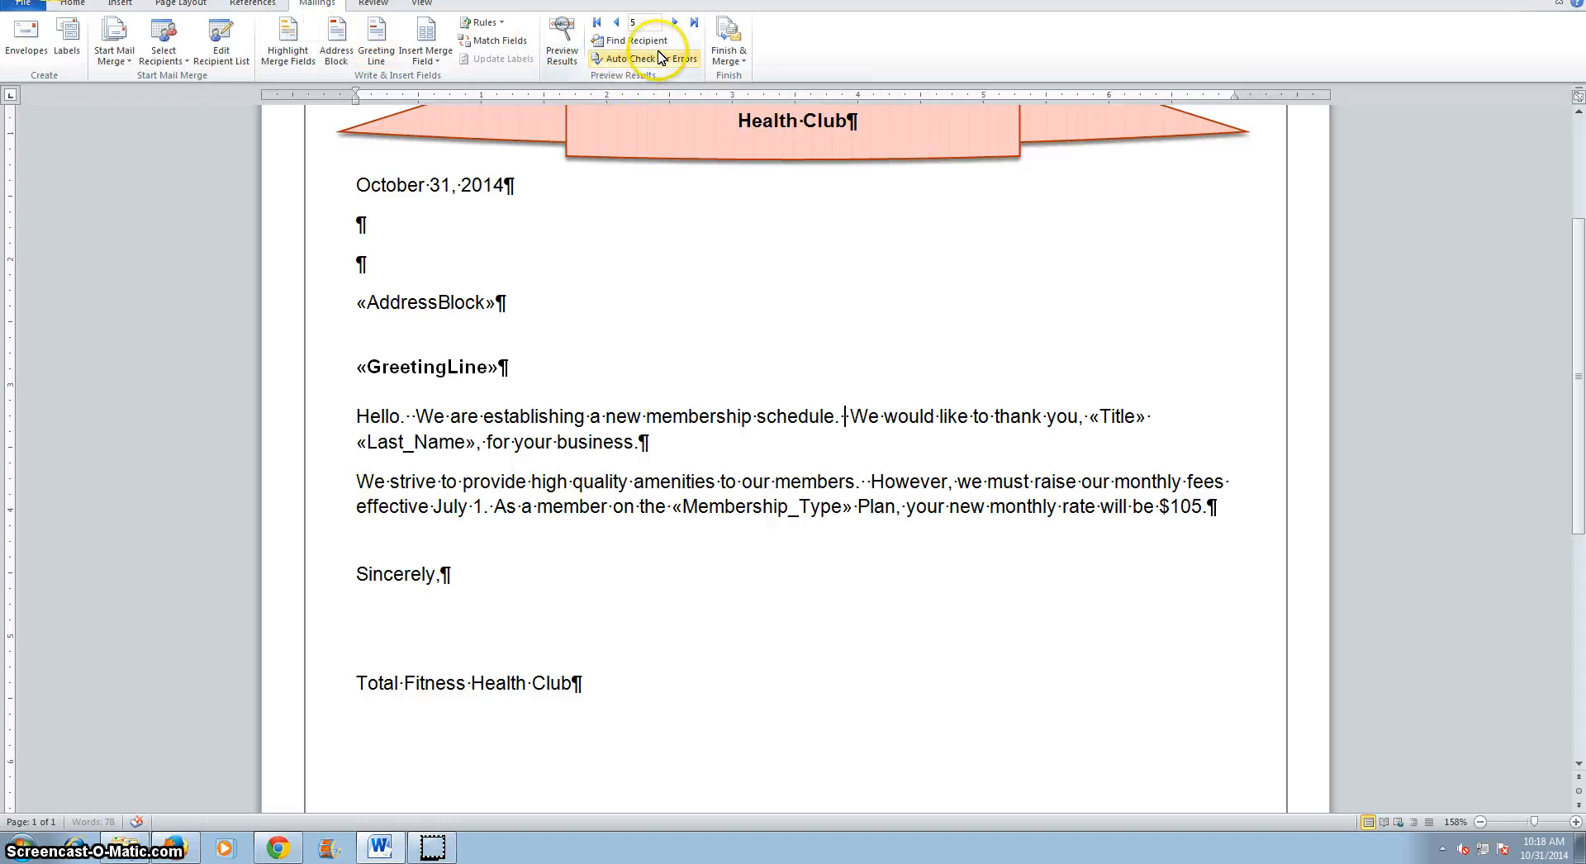
click(745, 63)
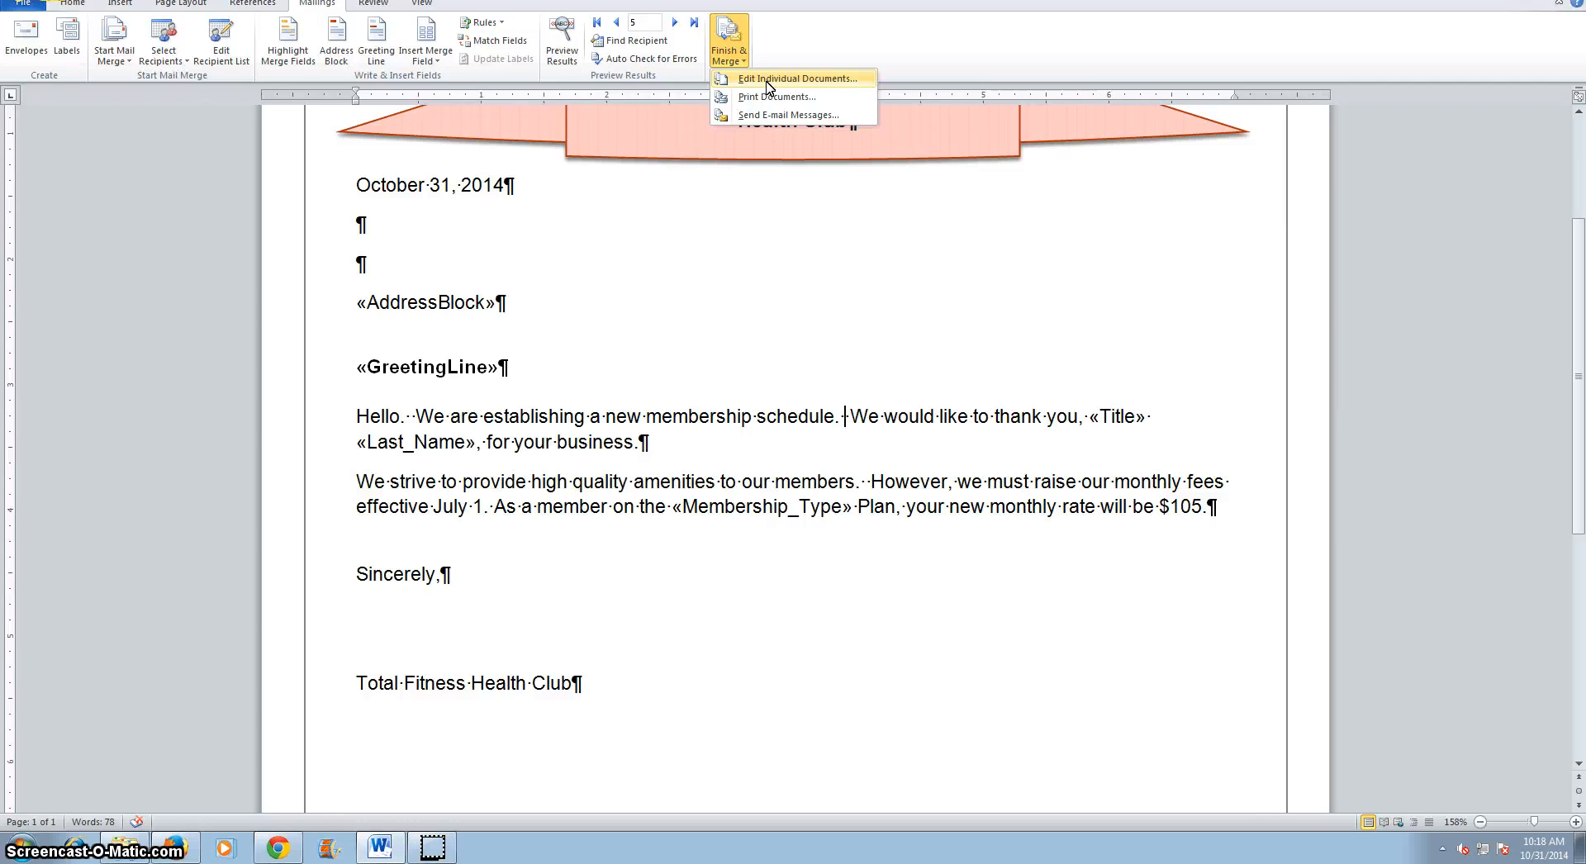
click(378, 847)
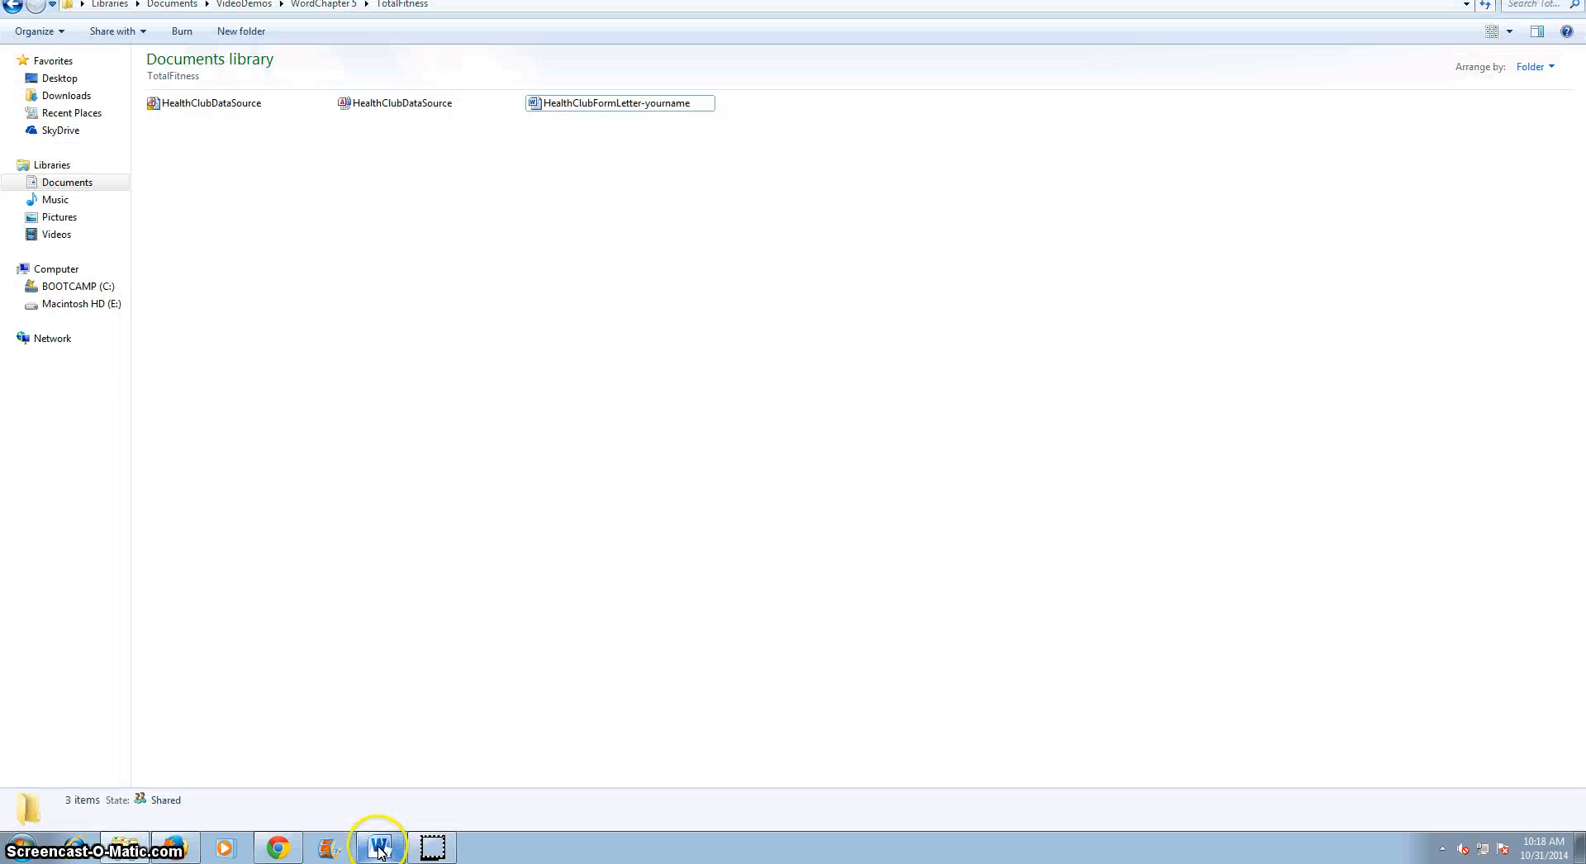
click(379, 847)
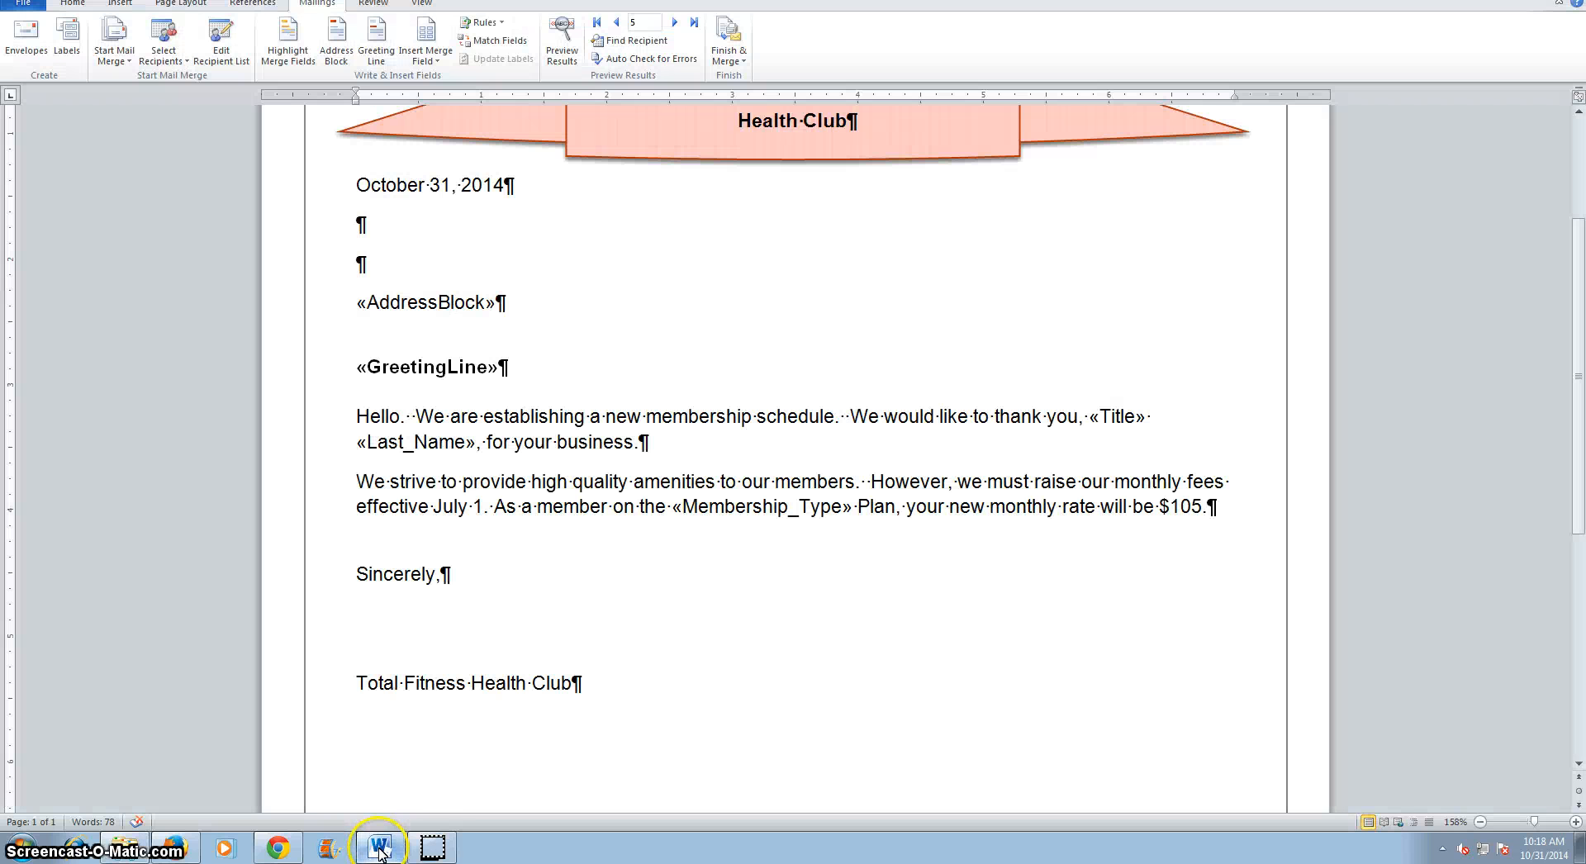
Finish the merge by editing individual documents, merging all records into a new document.
click(728, 51)
click(760, 80)
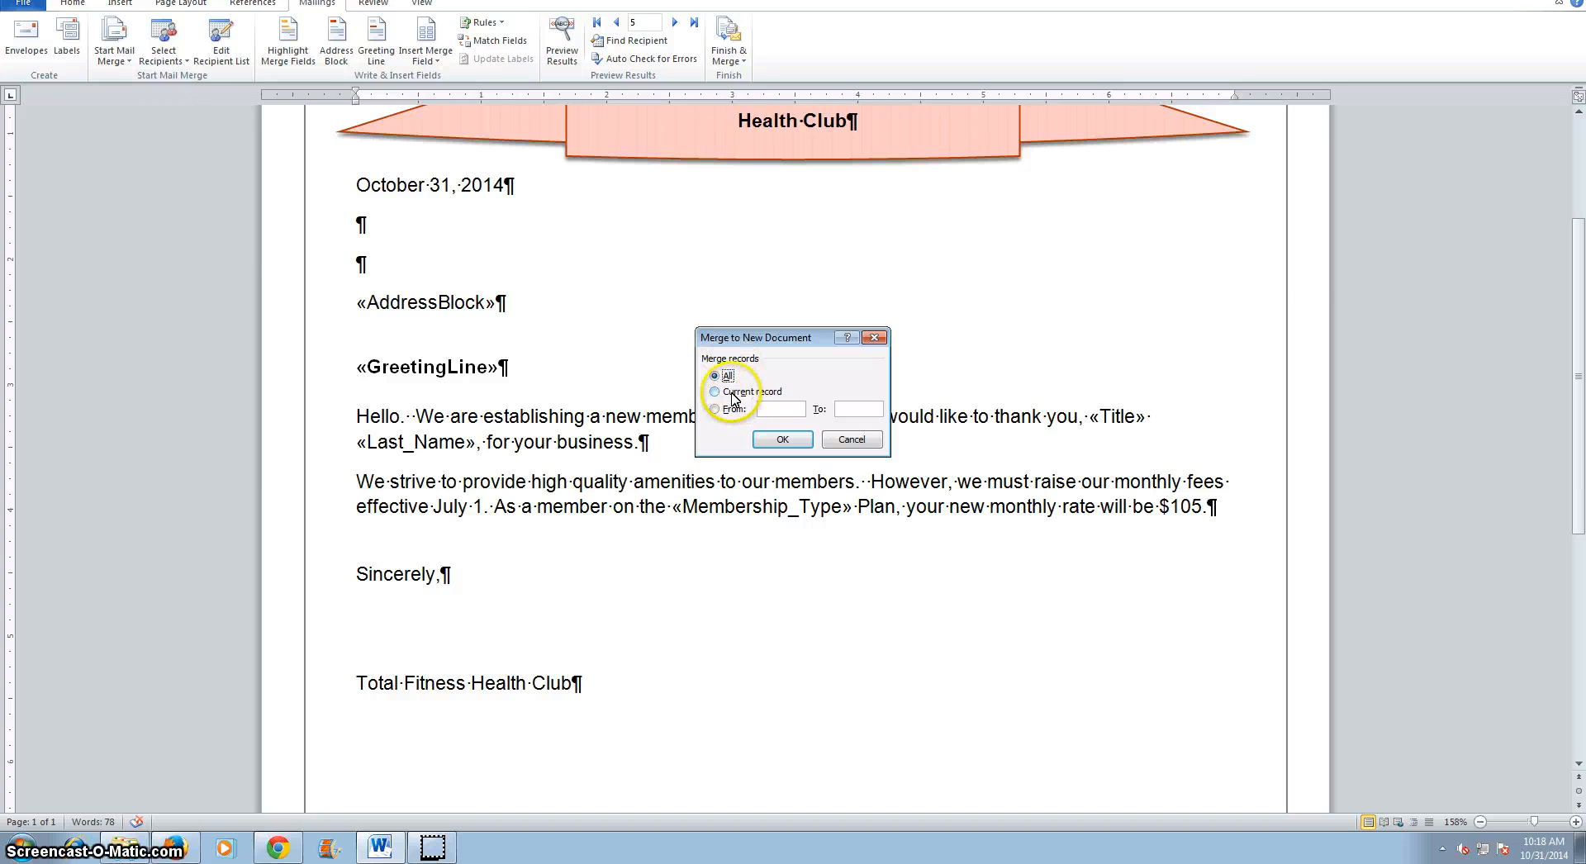
click(782, 441)
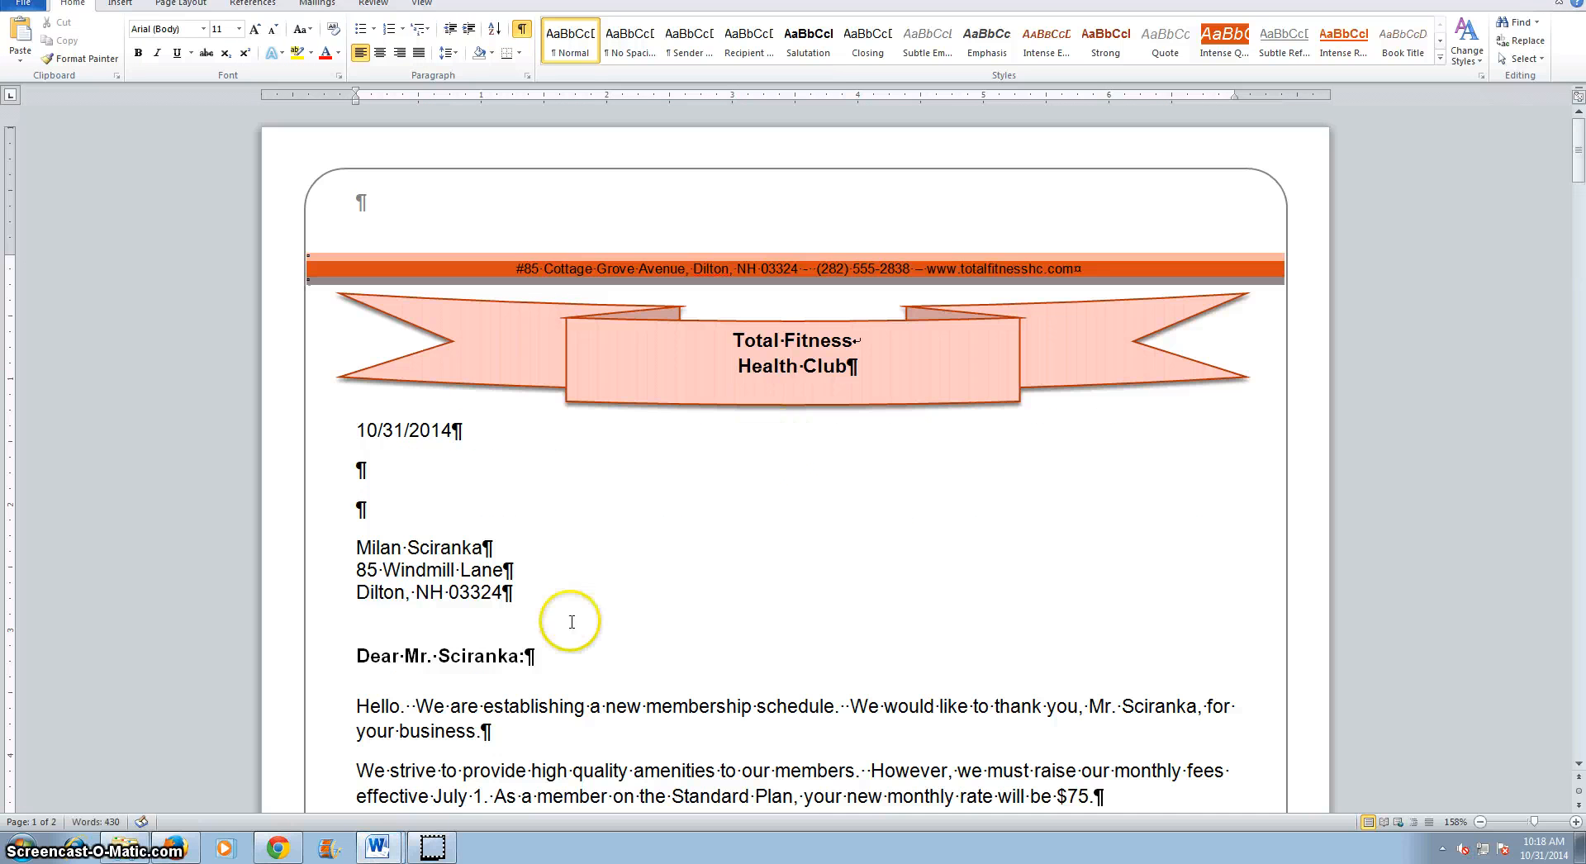
Switch to the merged Letters1 document and scroll through the individual letters.
click(376, 847)
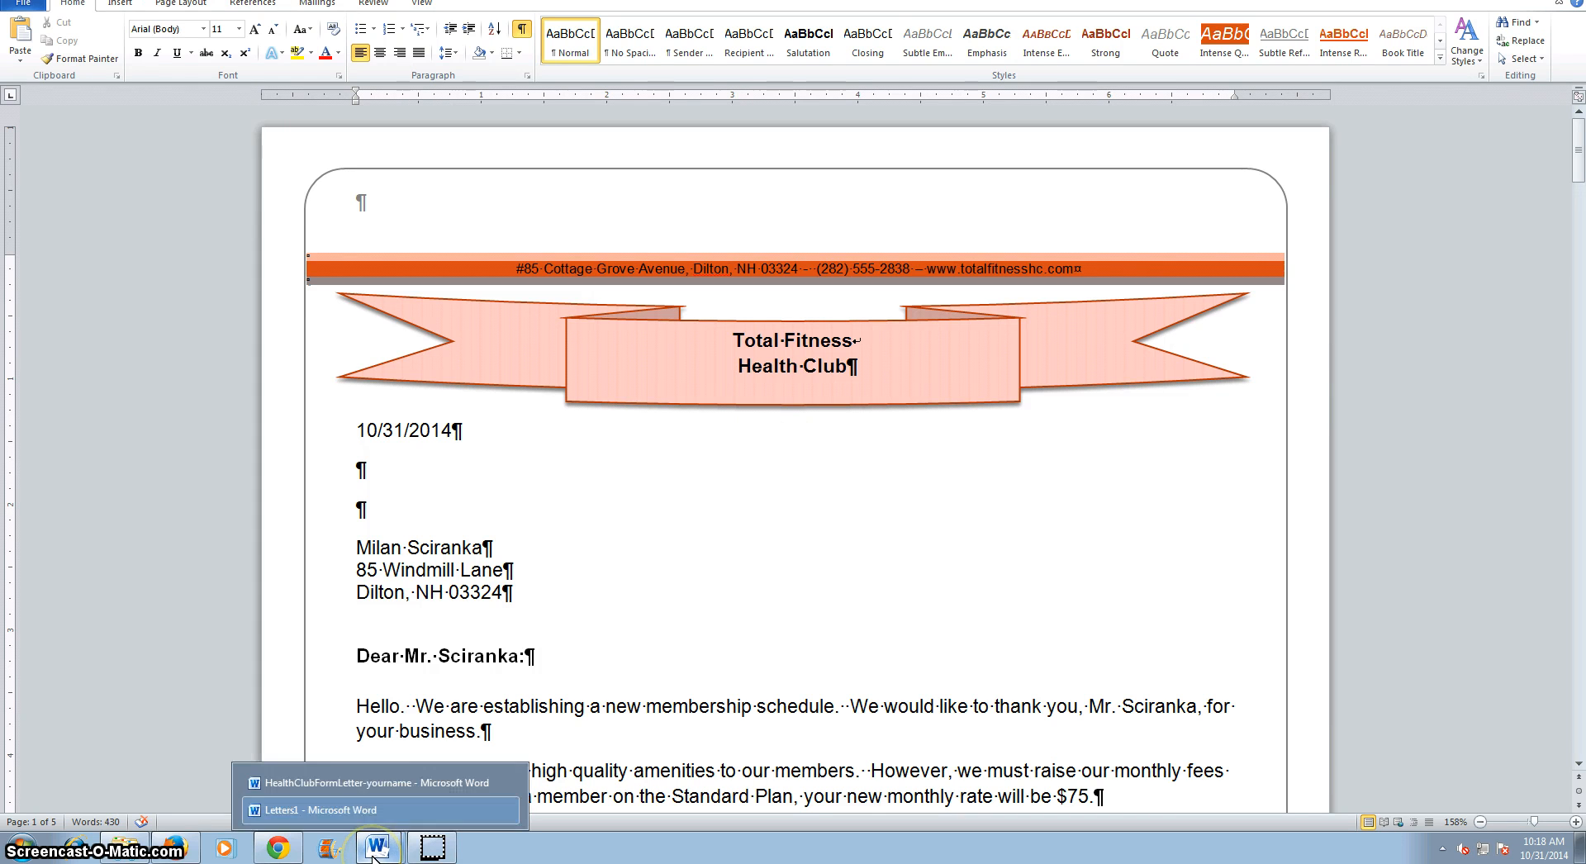
click(391, 793)
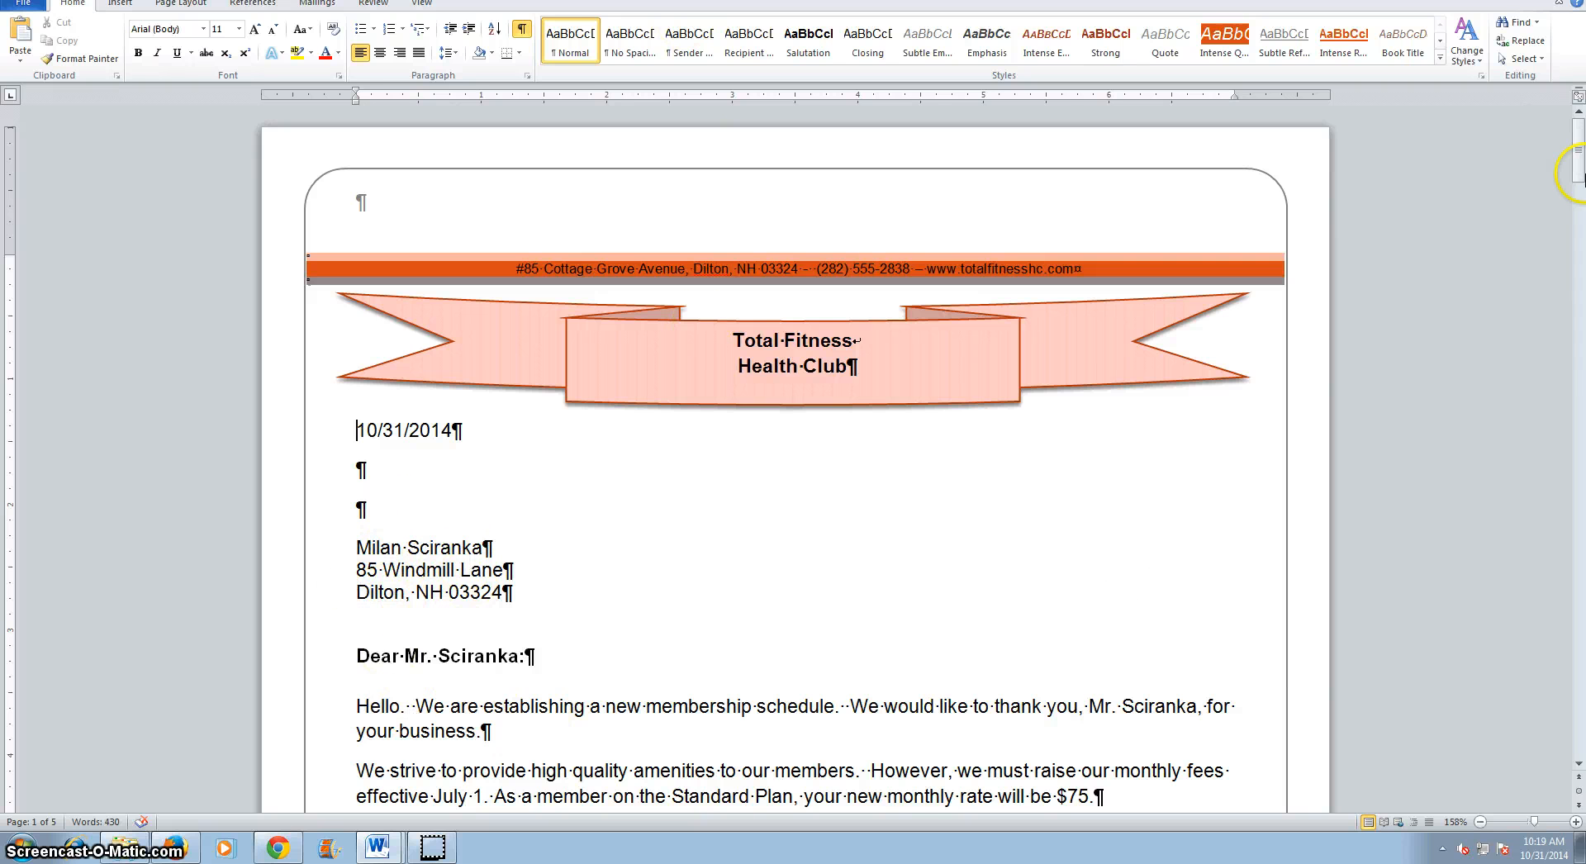
drag(1573, 147, 1545, 329)
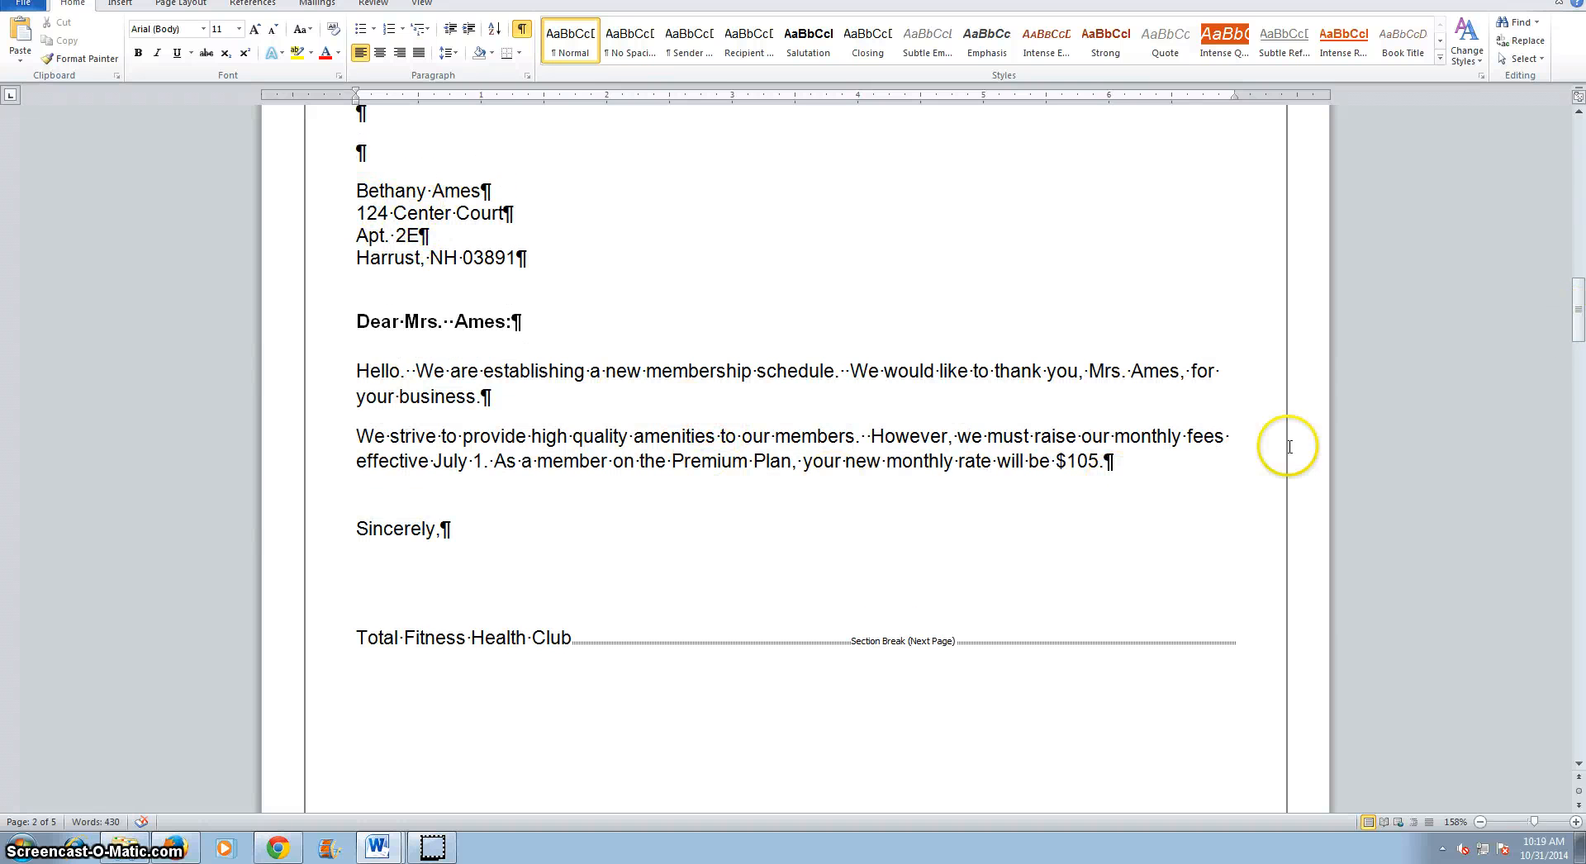
Save the merged letters document as HealthClubMergedFile-yourname in the TotalFitness folder.
drag(1577, 313, 1549, 132)
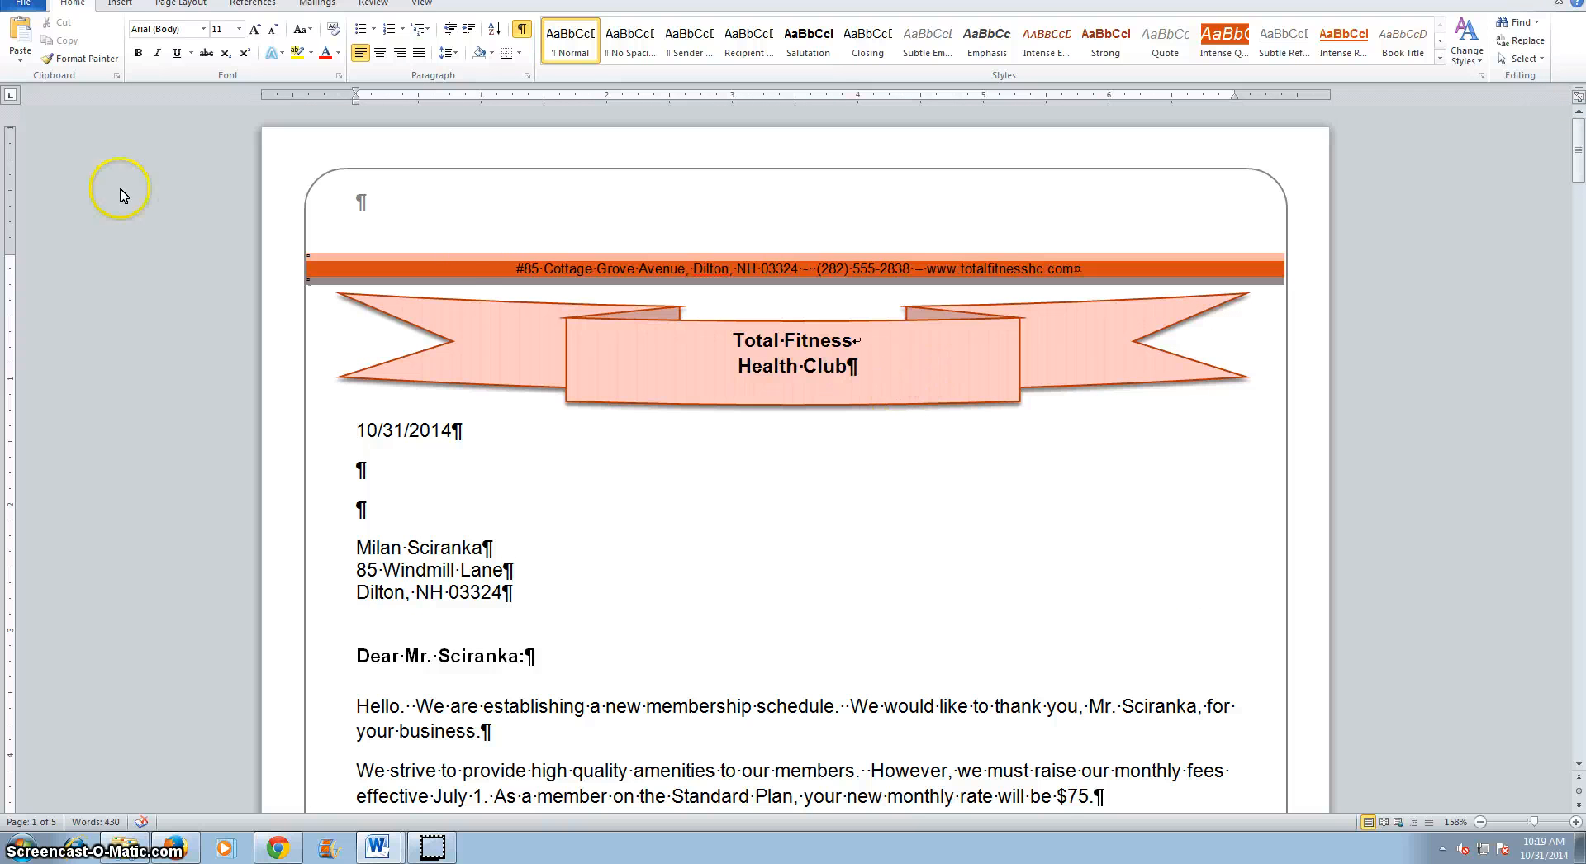
click(20, 5)
click(42, 51)
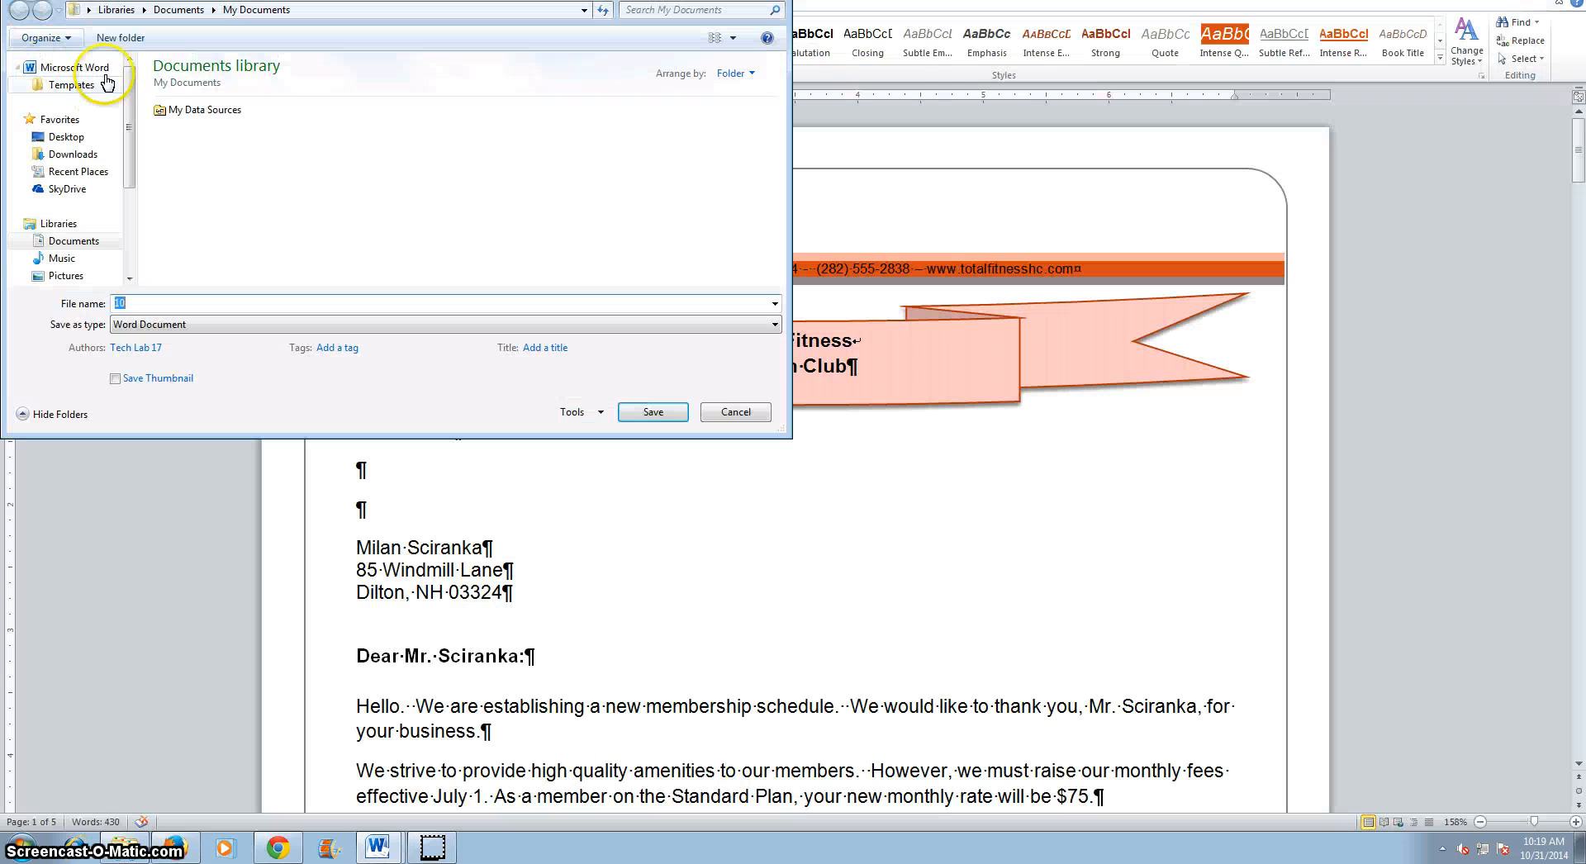
click(87, 242)
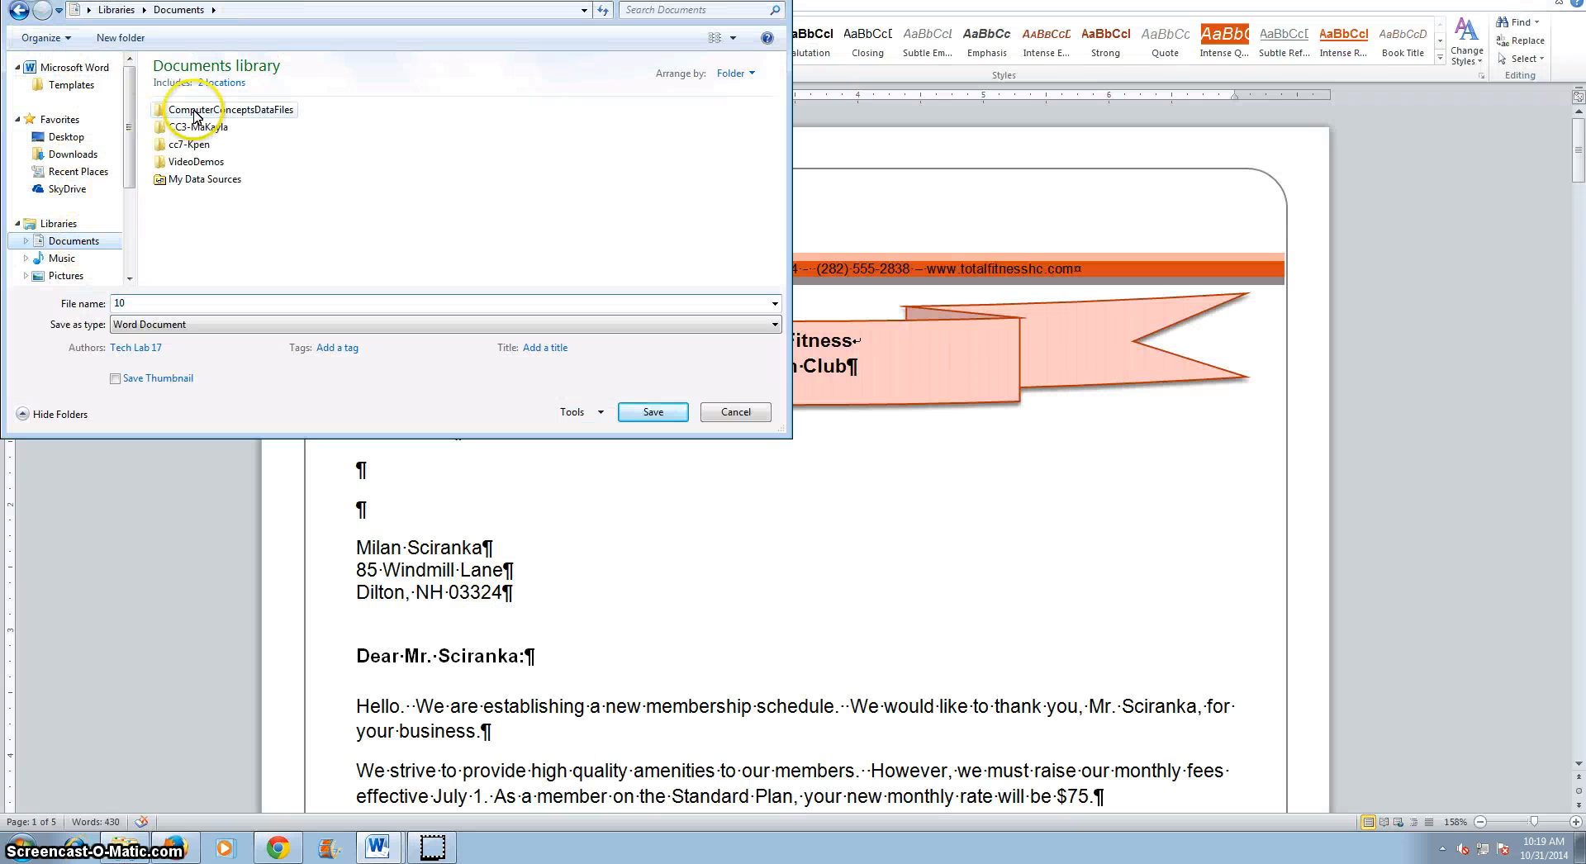
double_click(189, 162)
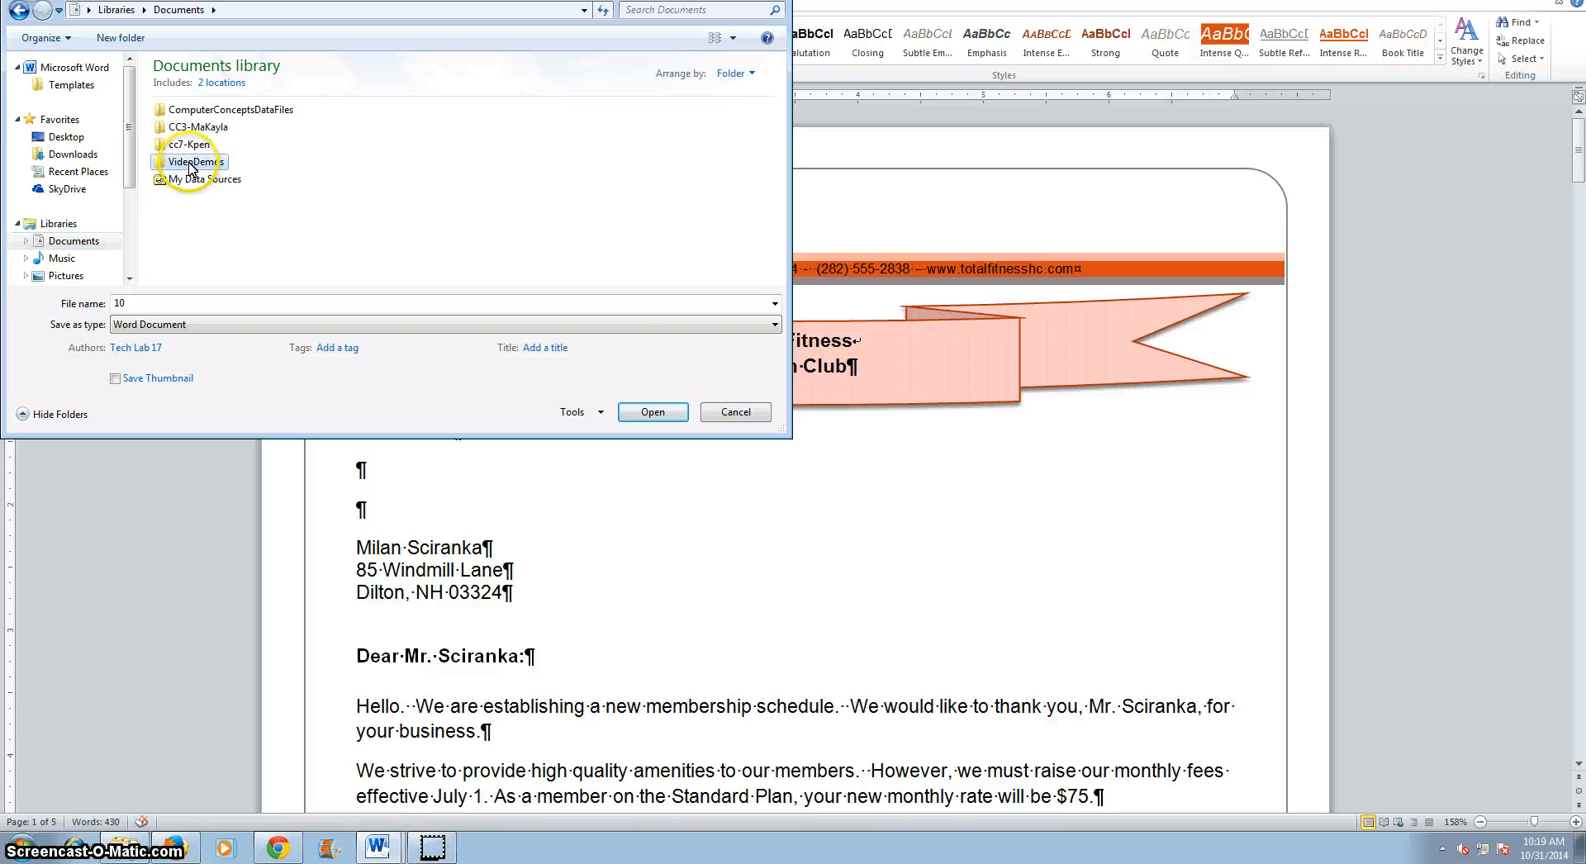
double_click(189, 127)
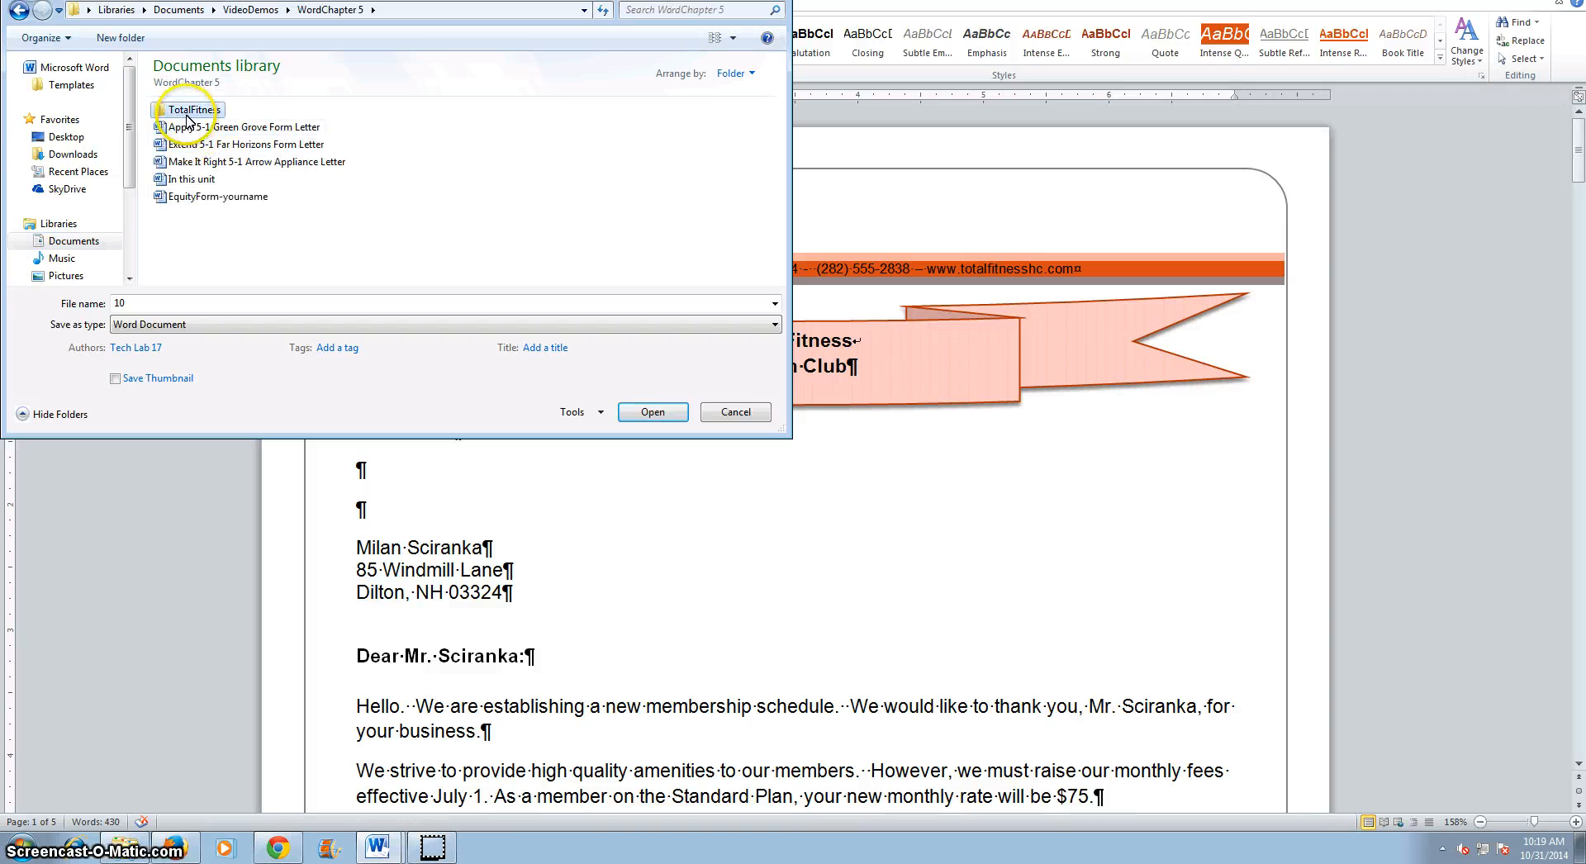
double_click(189, 116)
drag(180, 308, 105, 311)
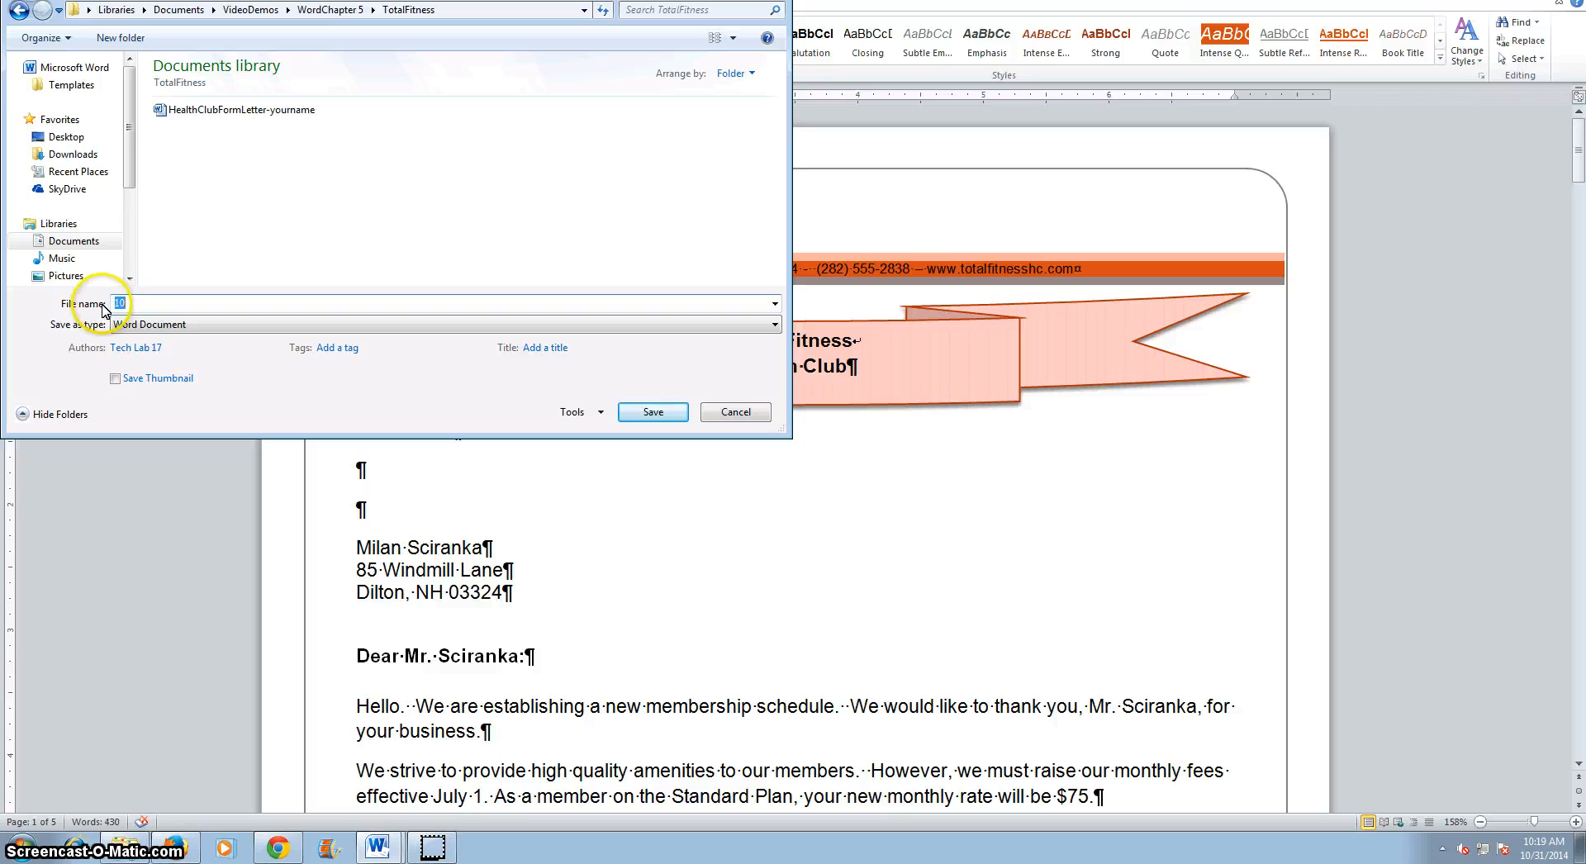
text(HealthClu)
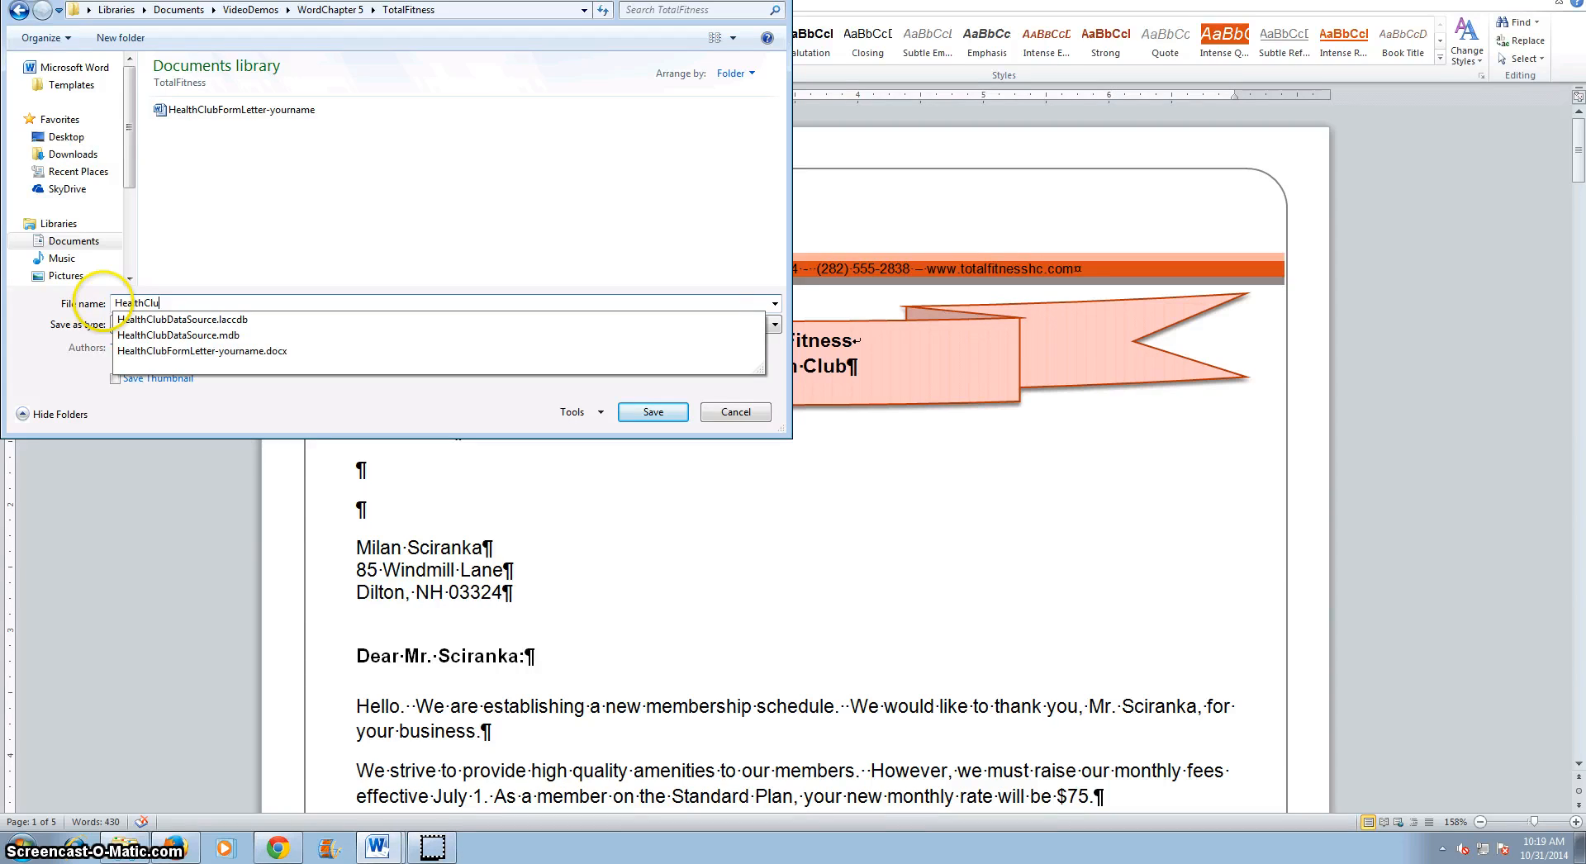
text(bMergedFile-yourname)
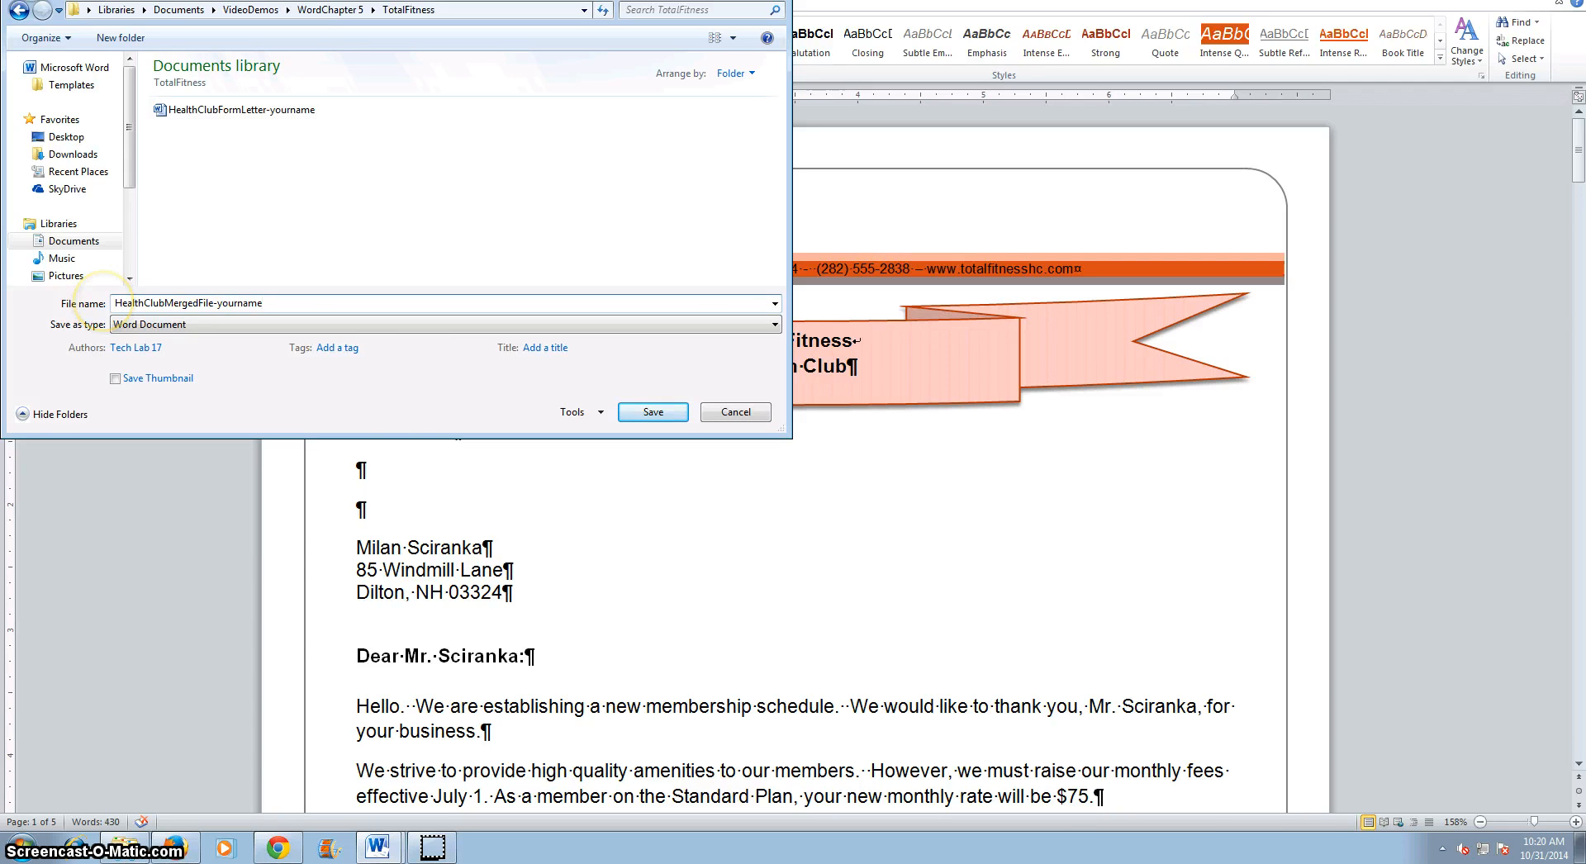
key(Return)
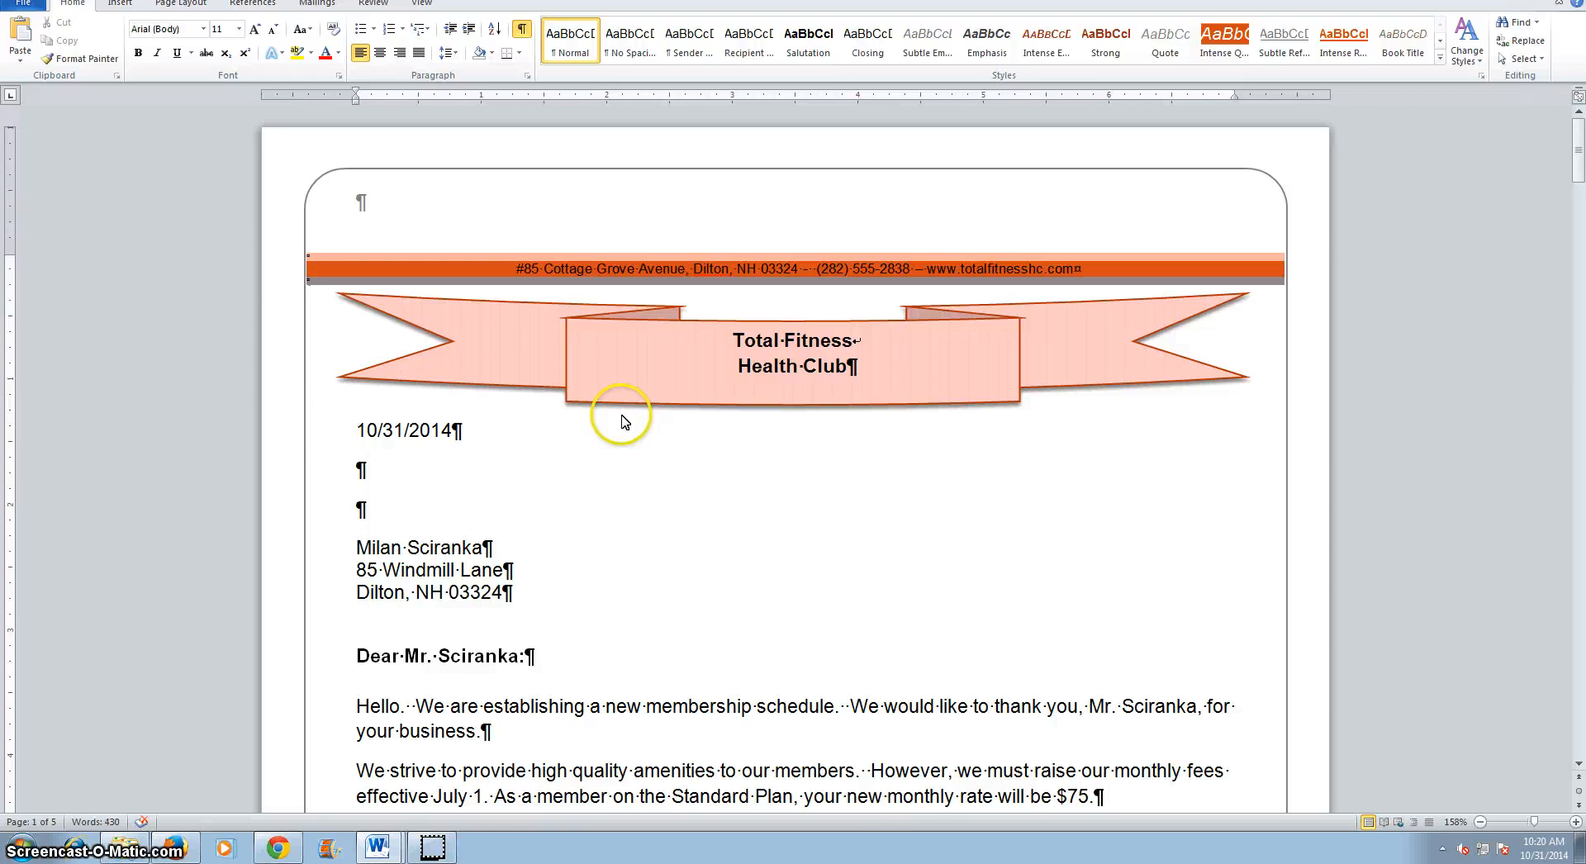
Switch between the form letter and merged document, then close the merged document.
scroll(621, 415, down, 15)
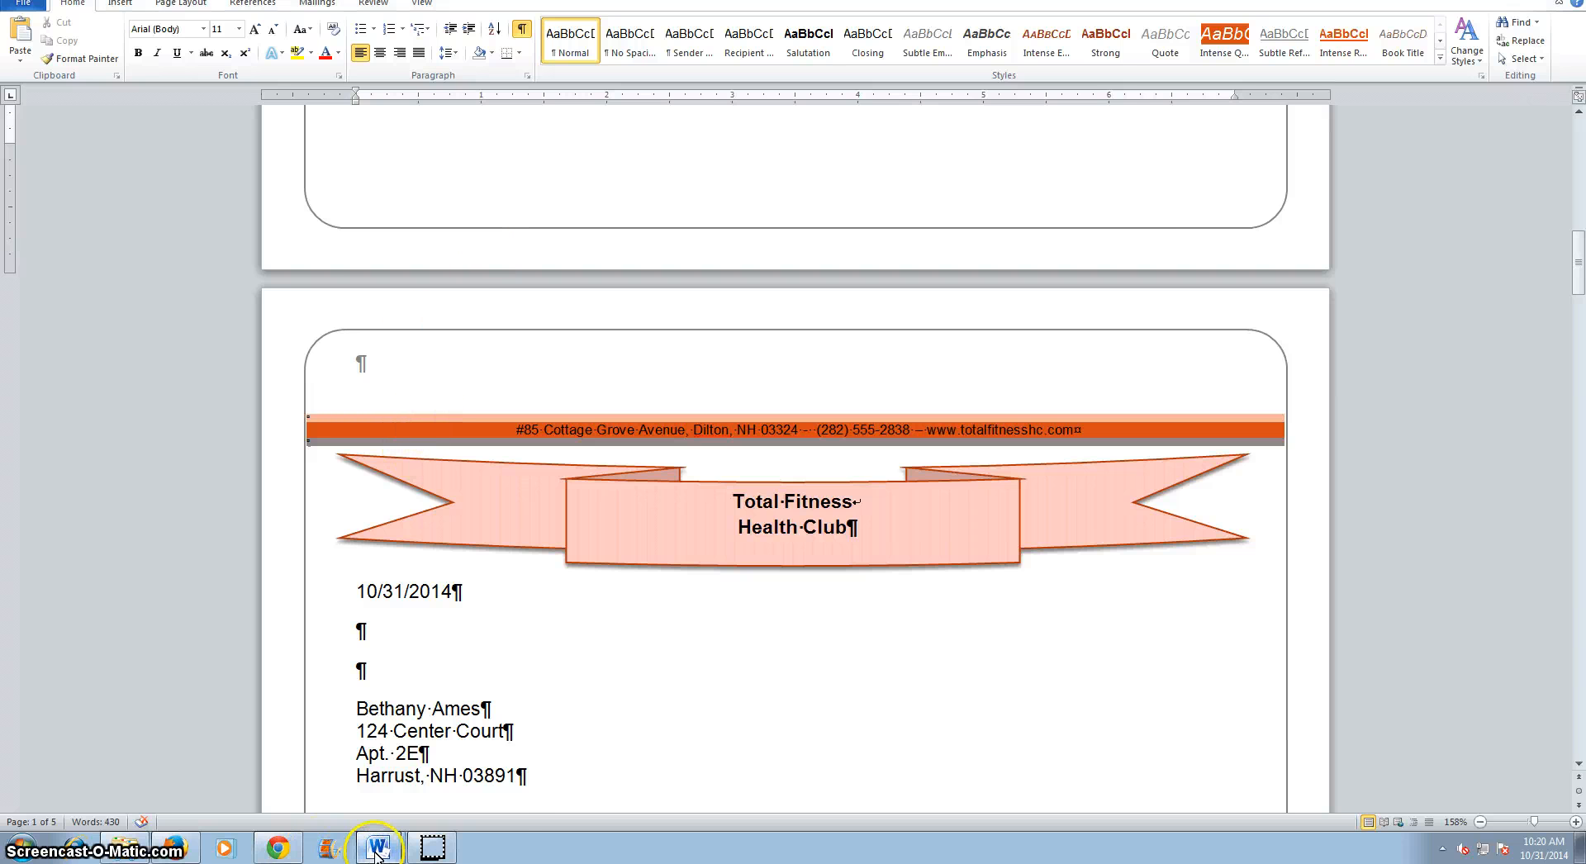
mouse_move(376, 856)
click(355, 791)
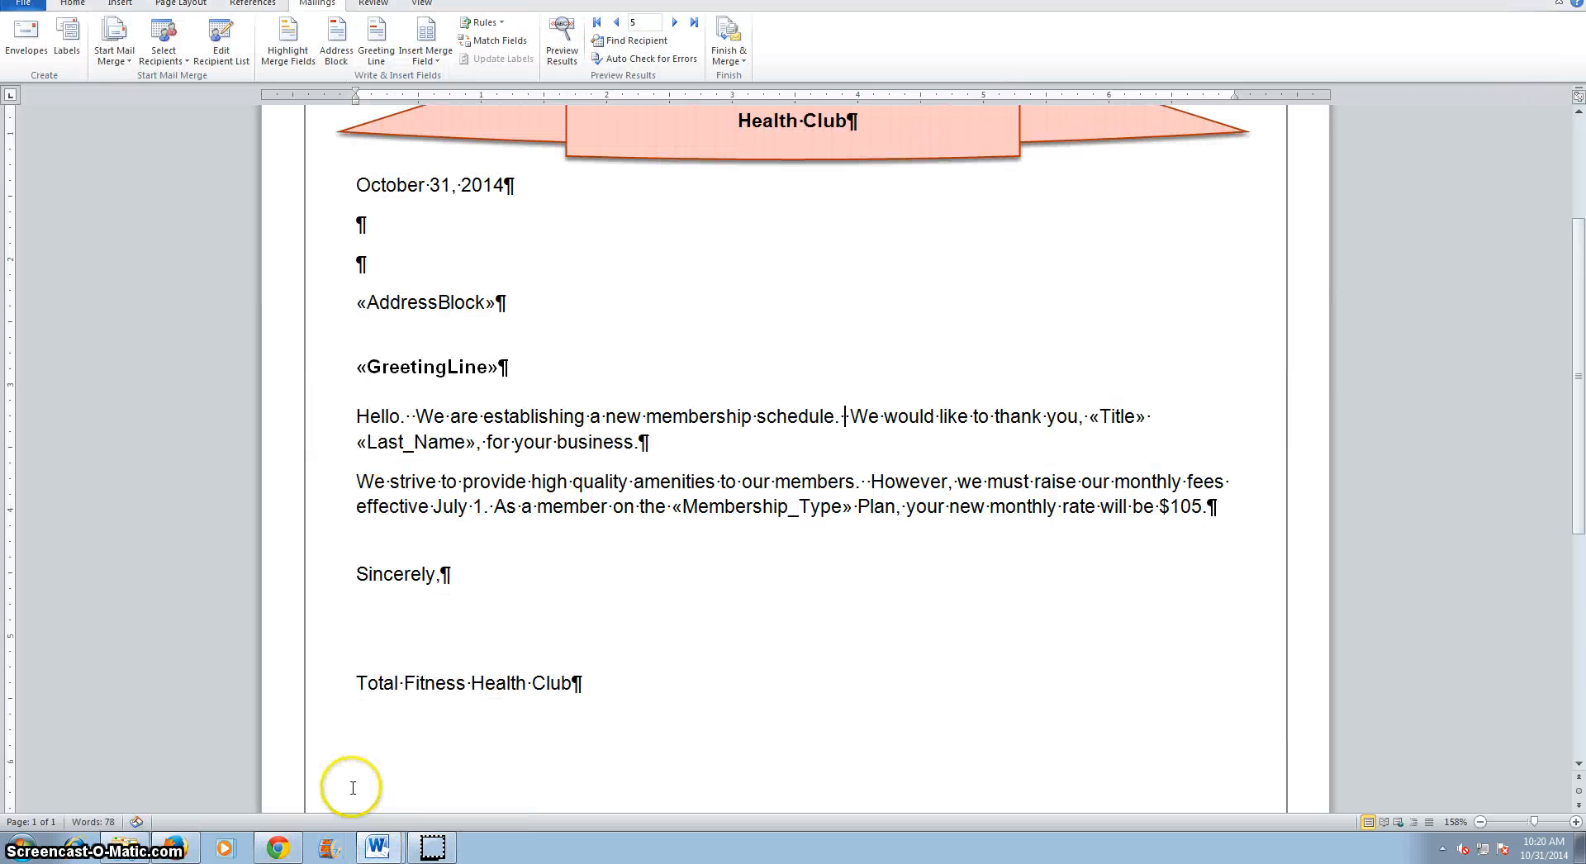
mouse_move(379, 859)
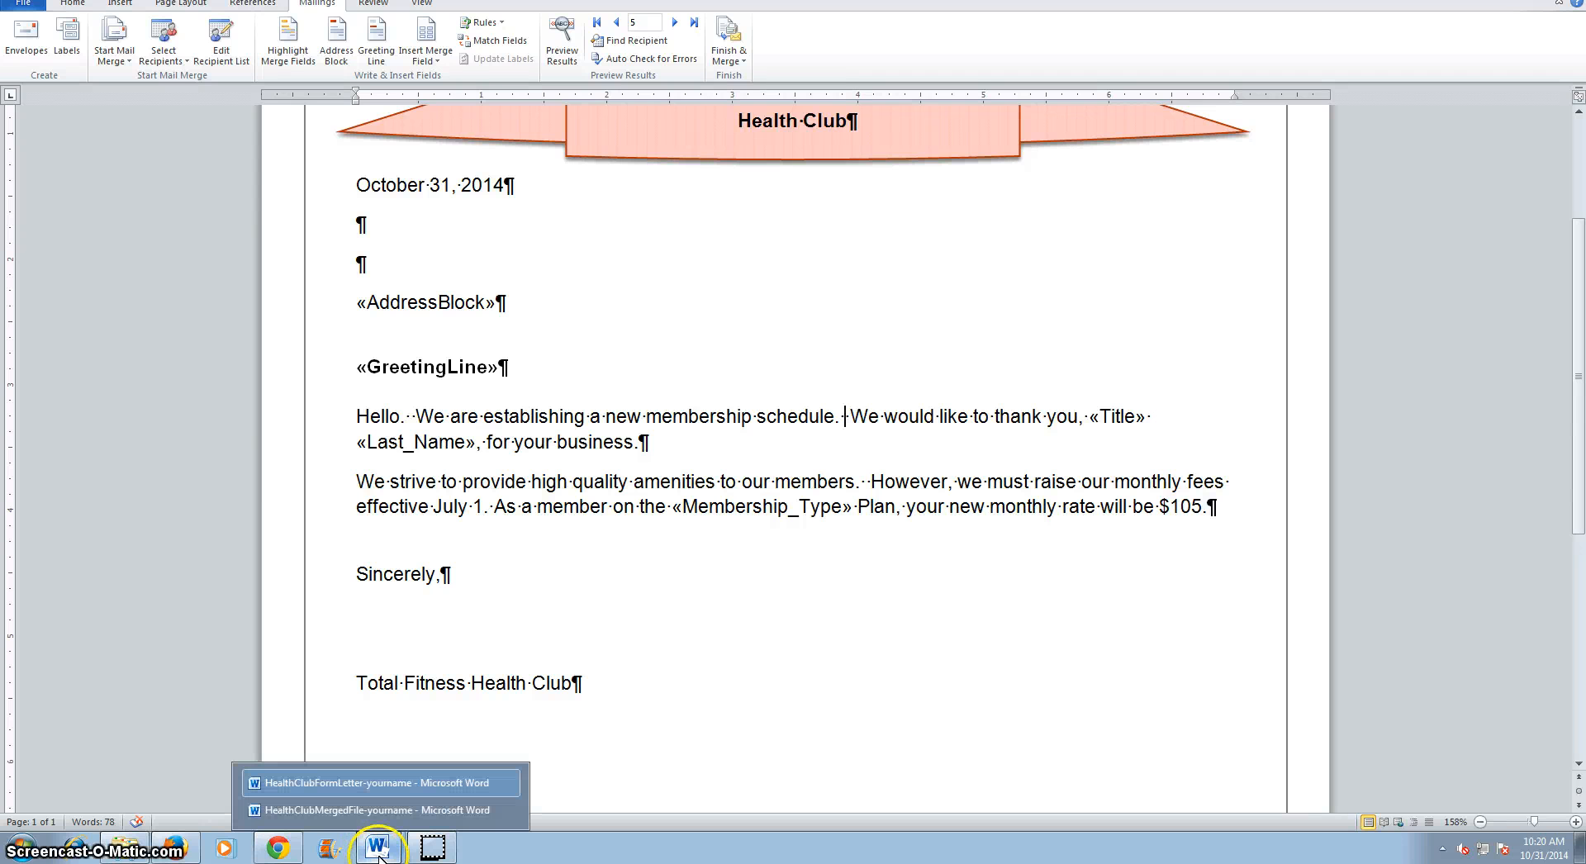
click(382, 811)
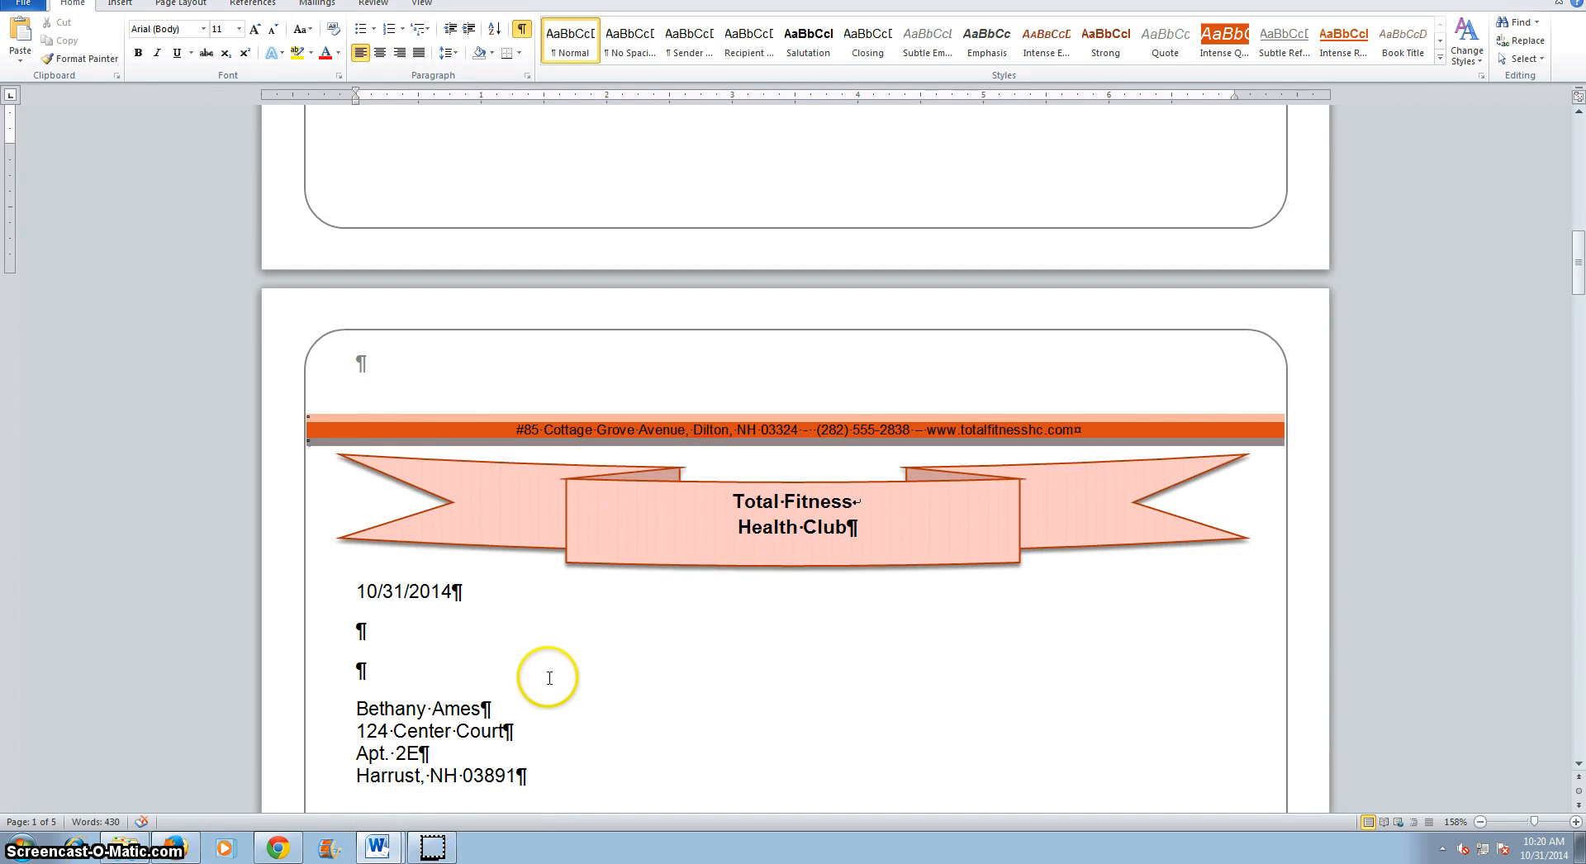
scroll(550, 678, down, 12)
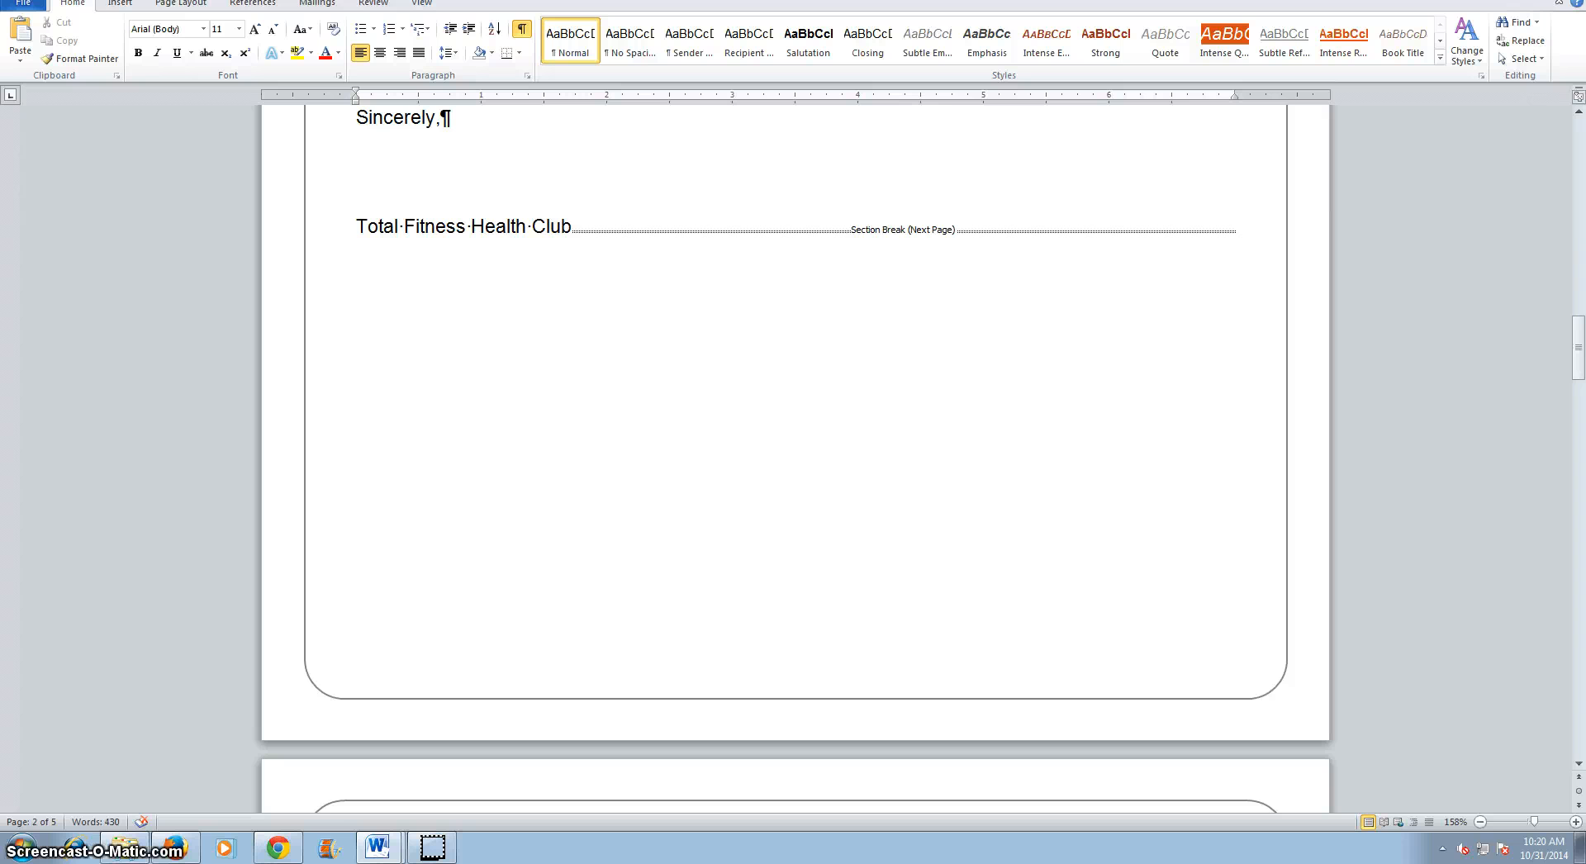
click(1574, 3)
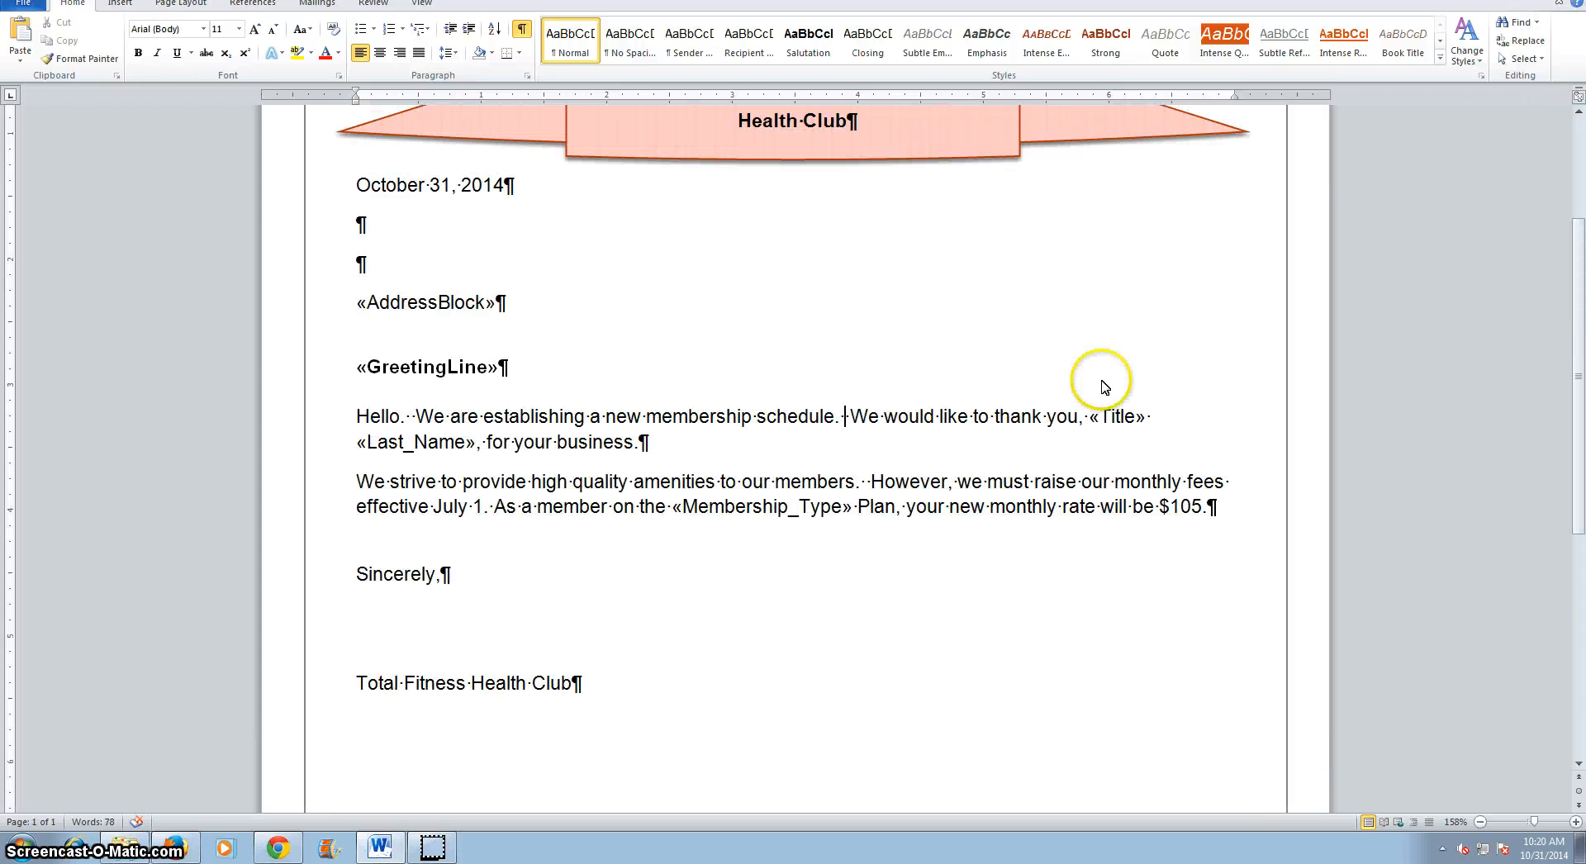
Open the envelope setup and its envelope options to examine them, then cancel without changes.
drag(1579, 524, 1568, 319)
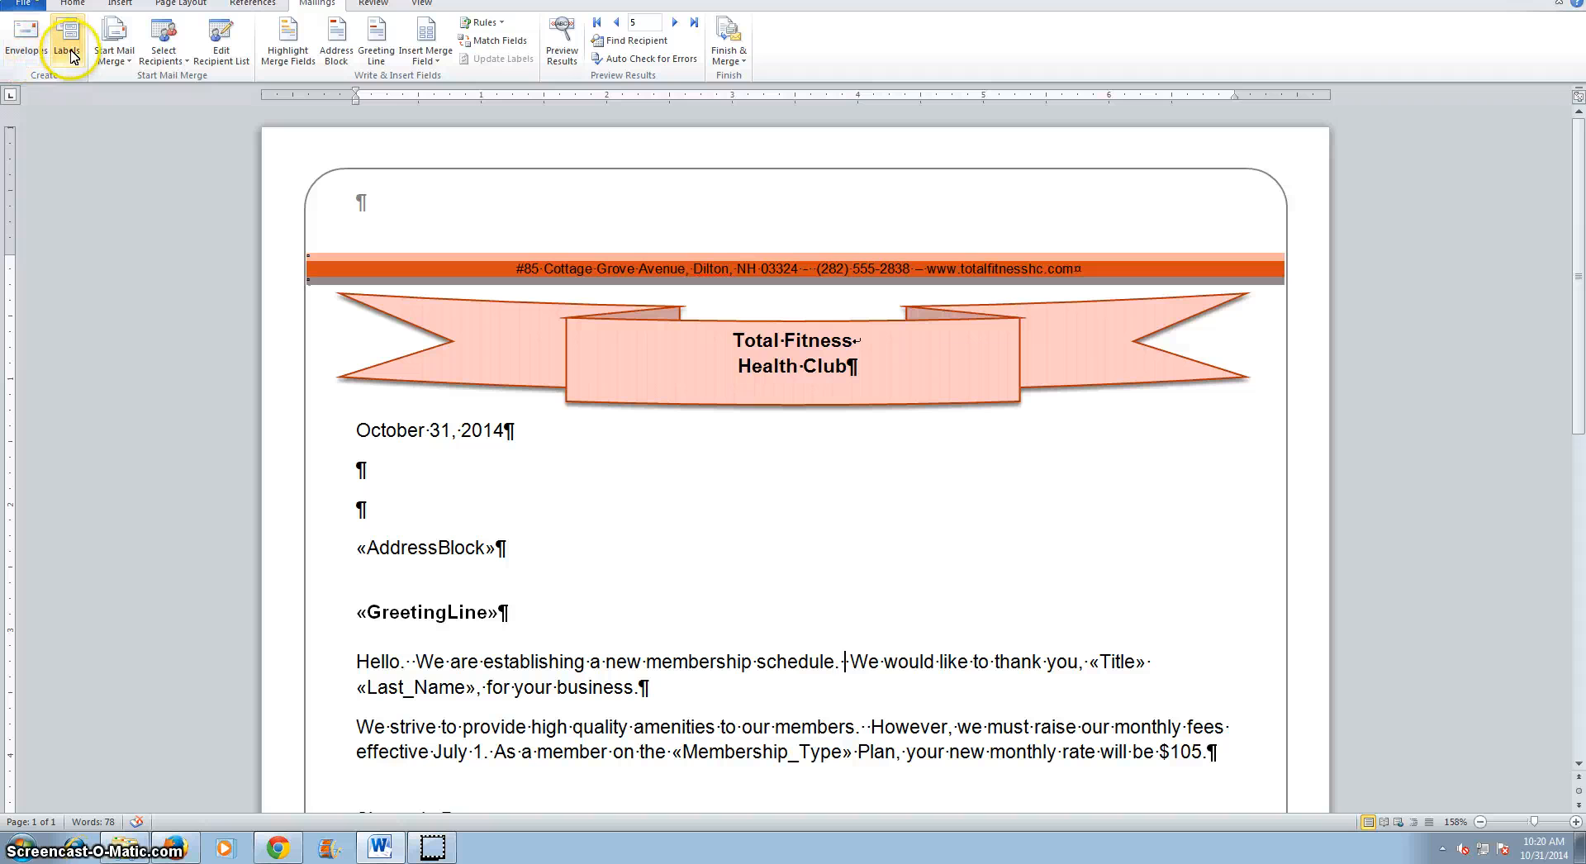
click(21, 51)
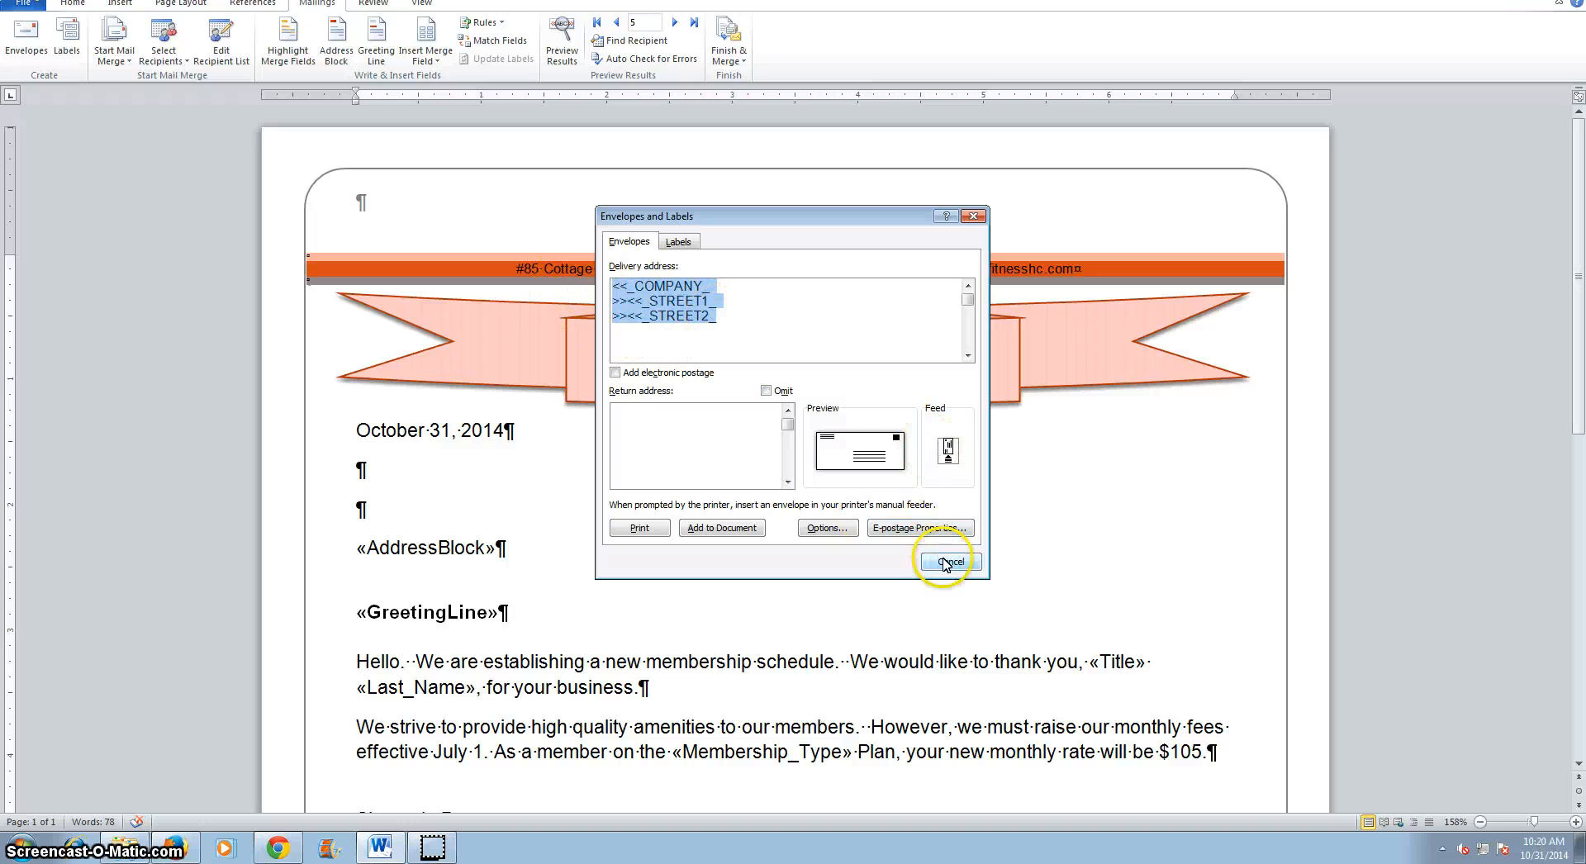
click(829, 528)
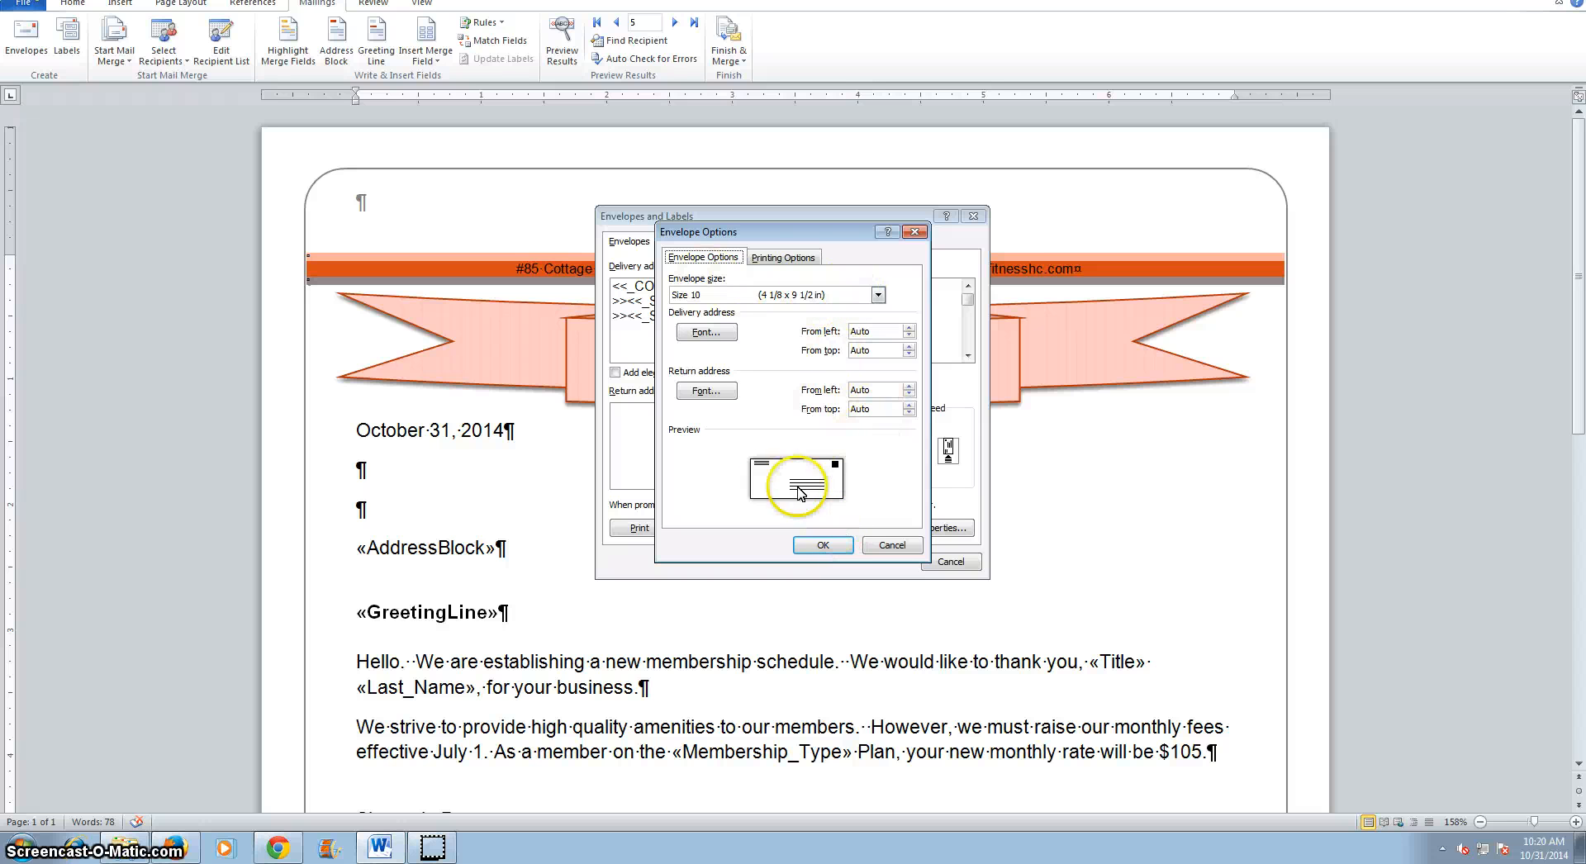
click(915, 234)
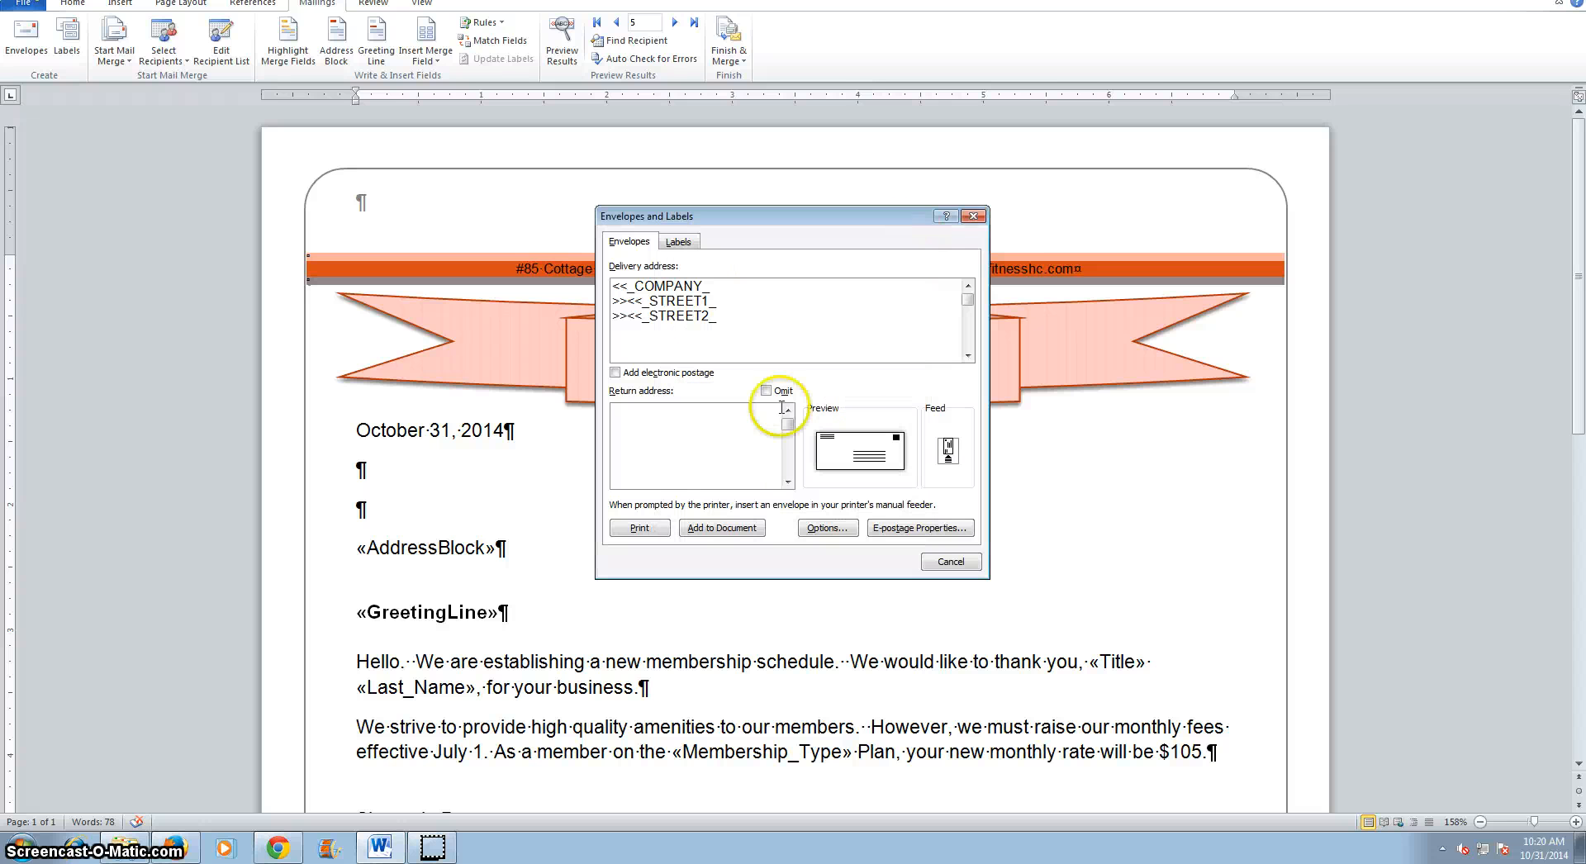
click(952, 562)
Set the label options to Avery US Letter 5160 Easy Peel Address Labels and create a new label document.
click(65, 51)
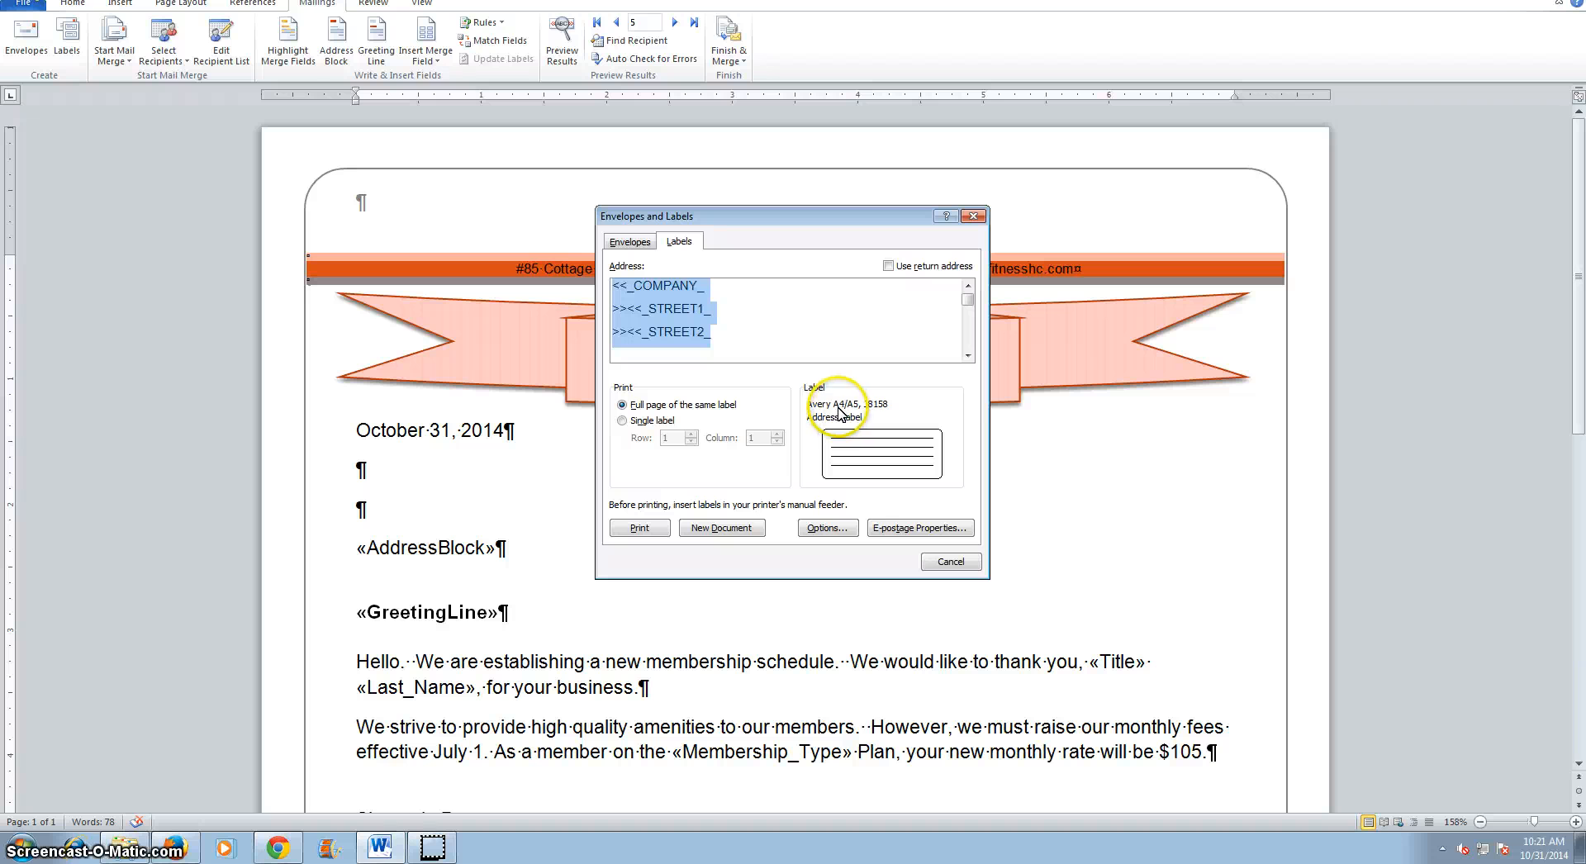
click(827, 528)
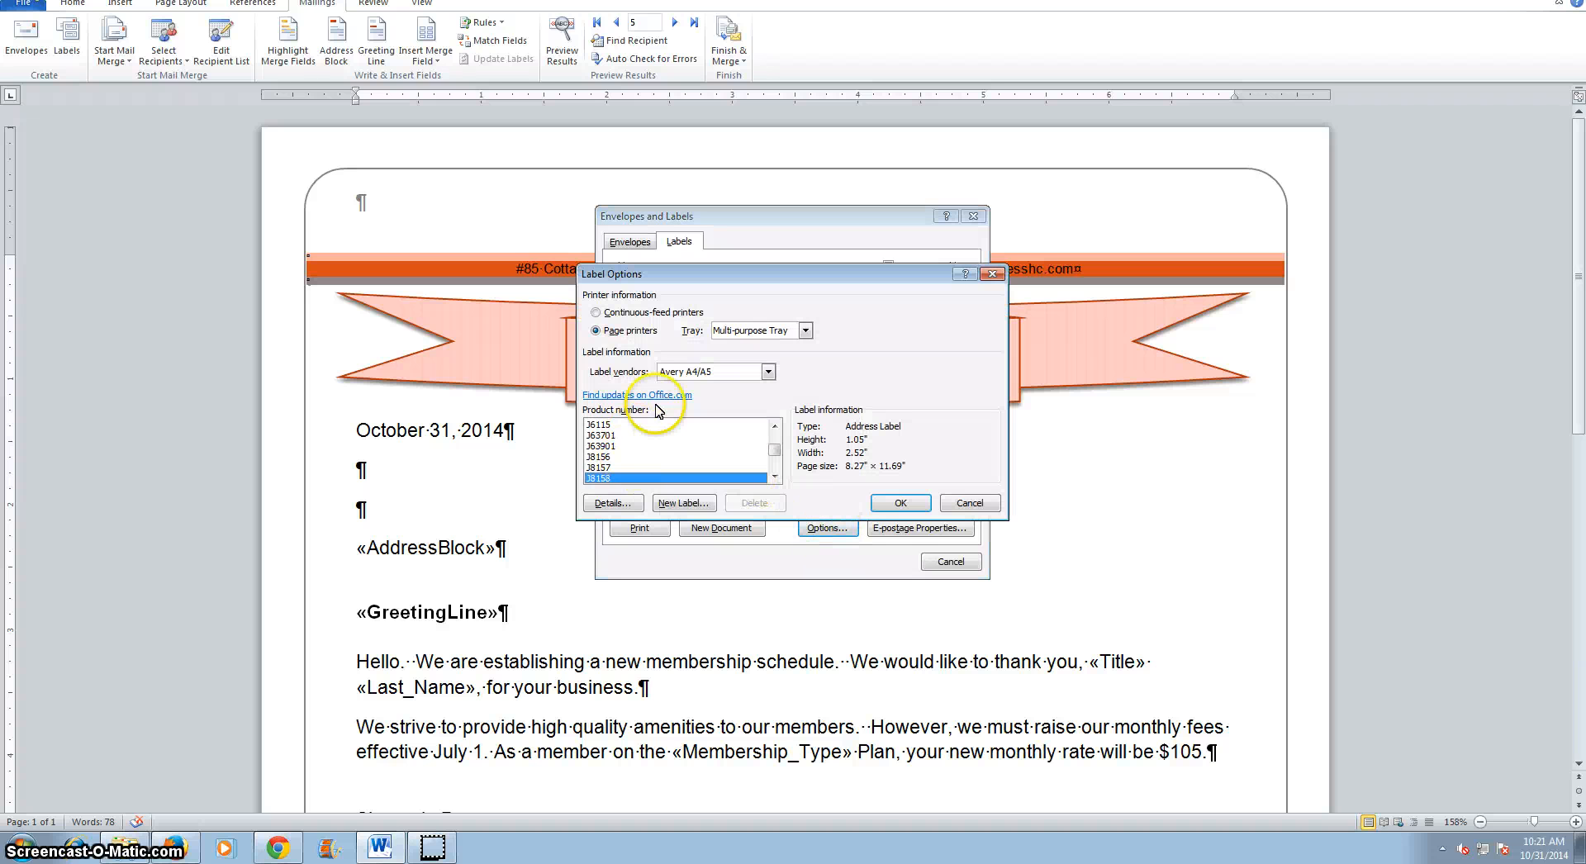
click(768, 374)
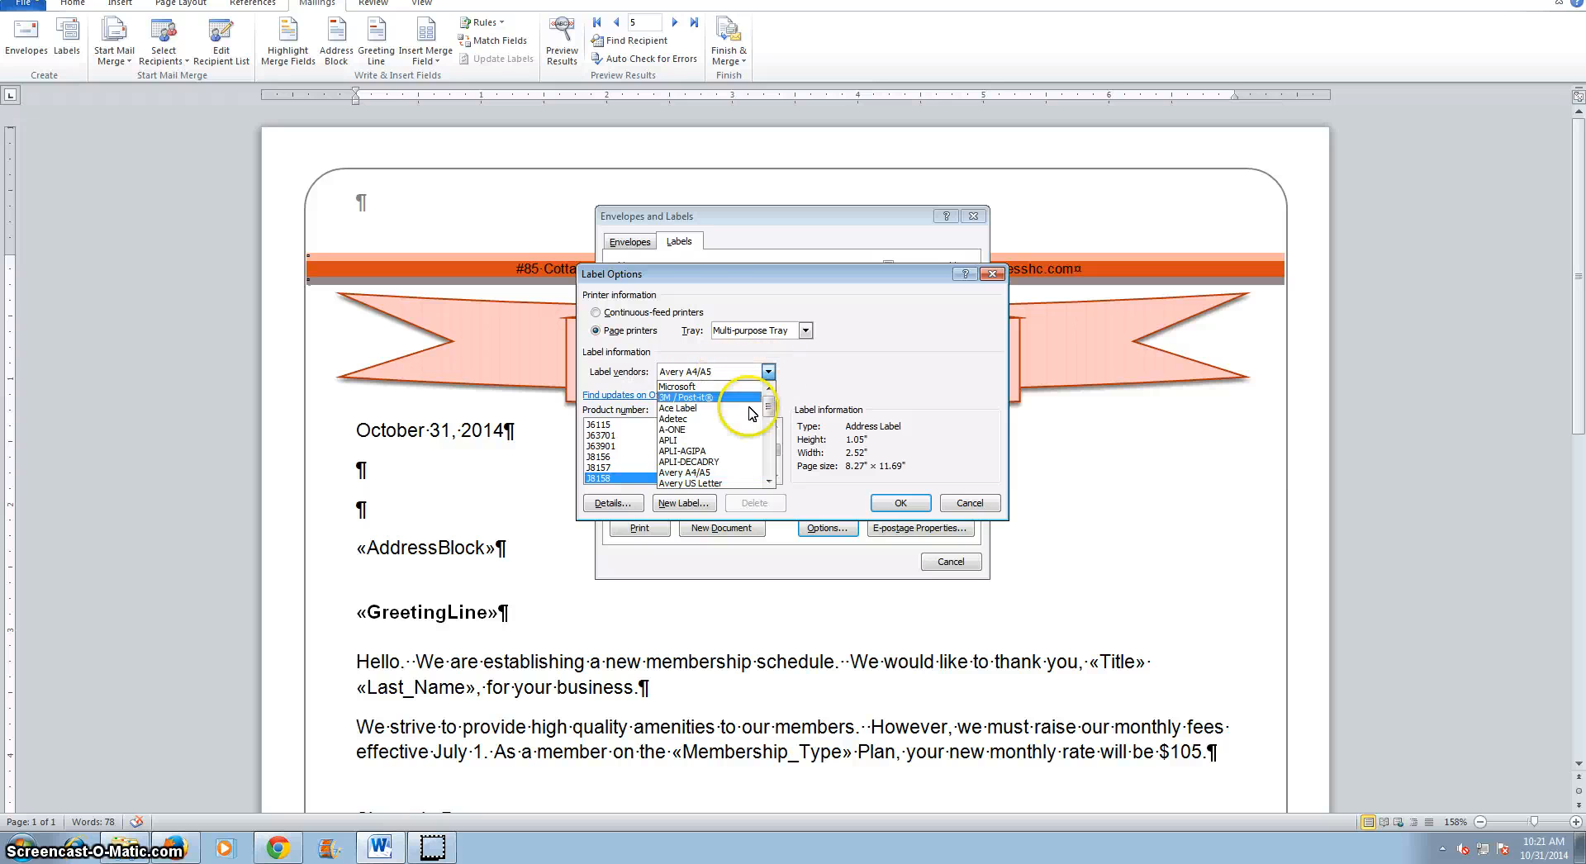
click(724, 485)
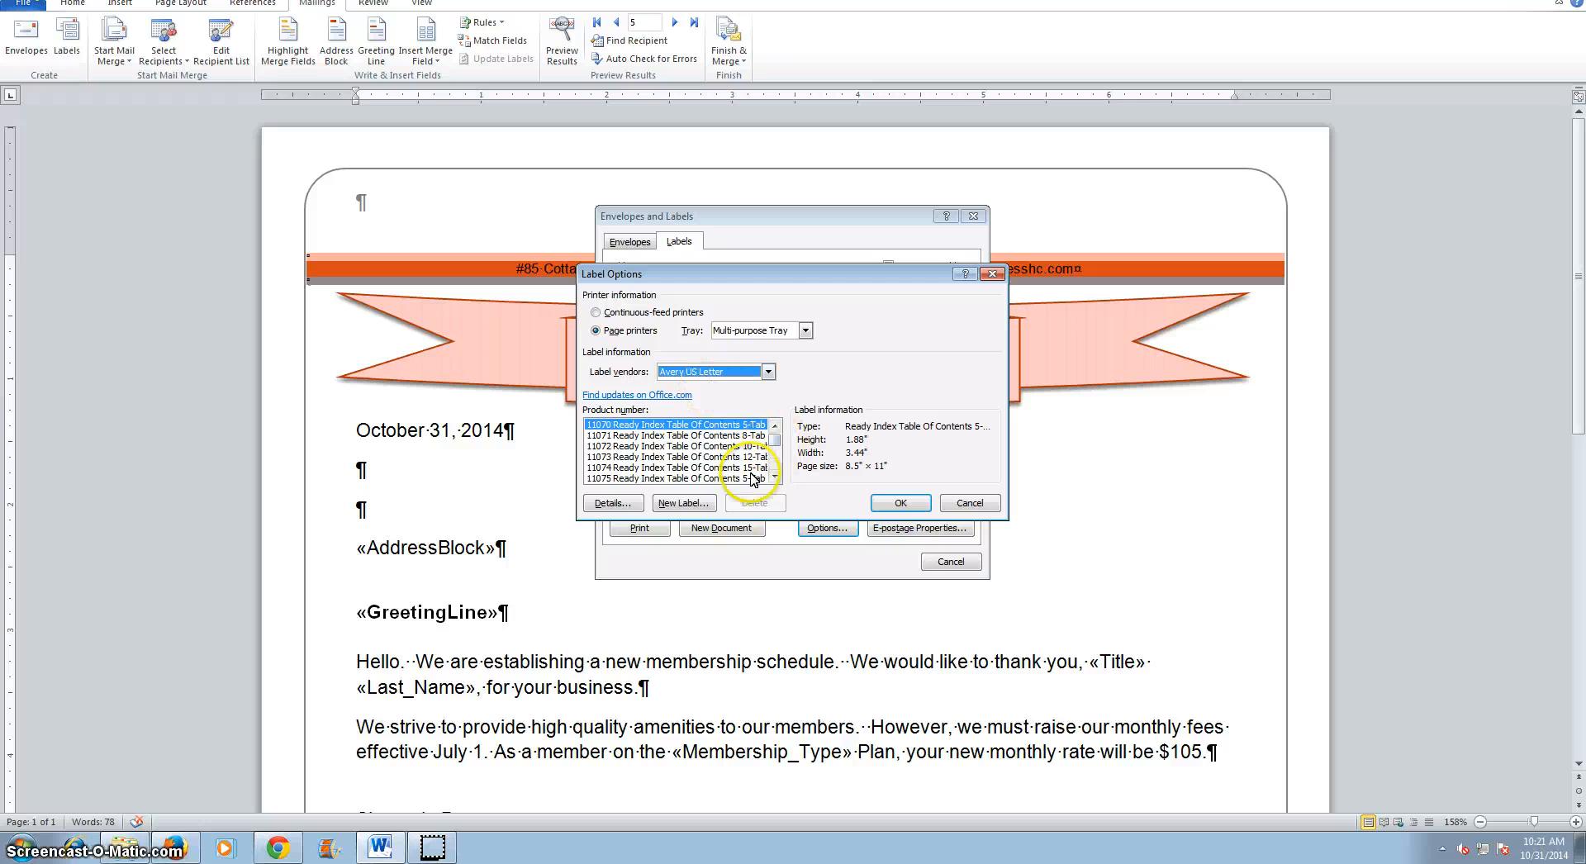
click(272, 847)
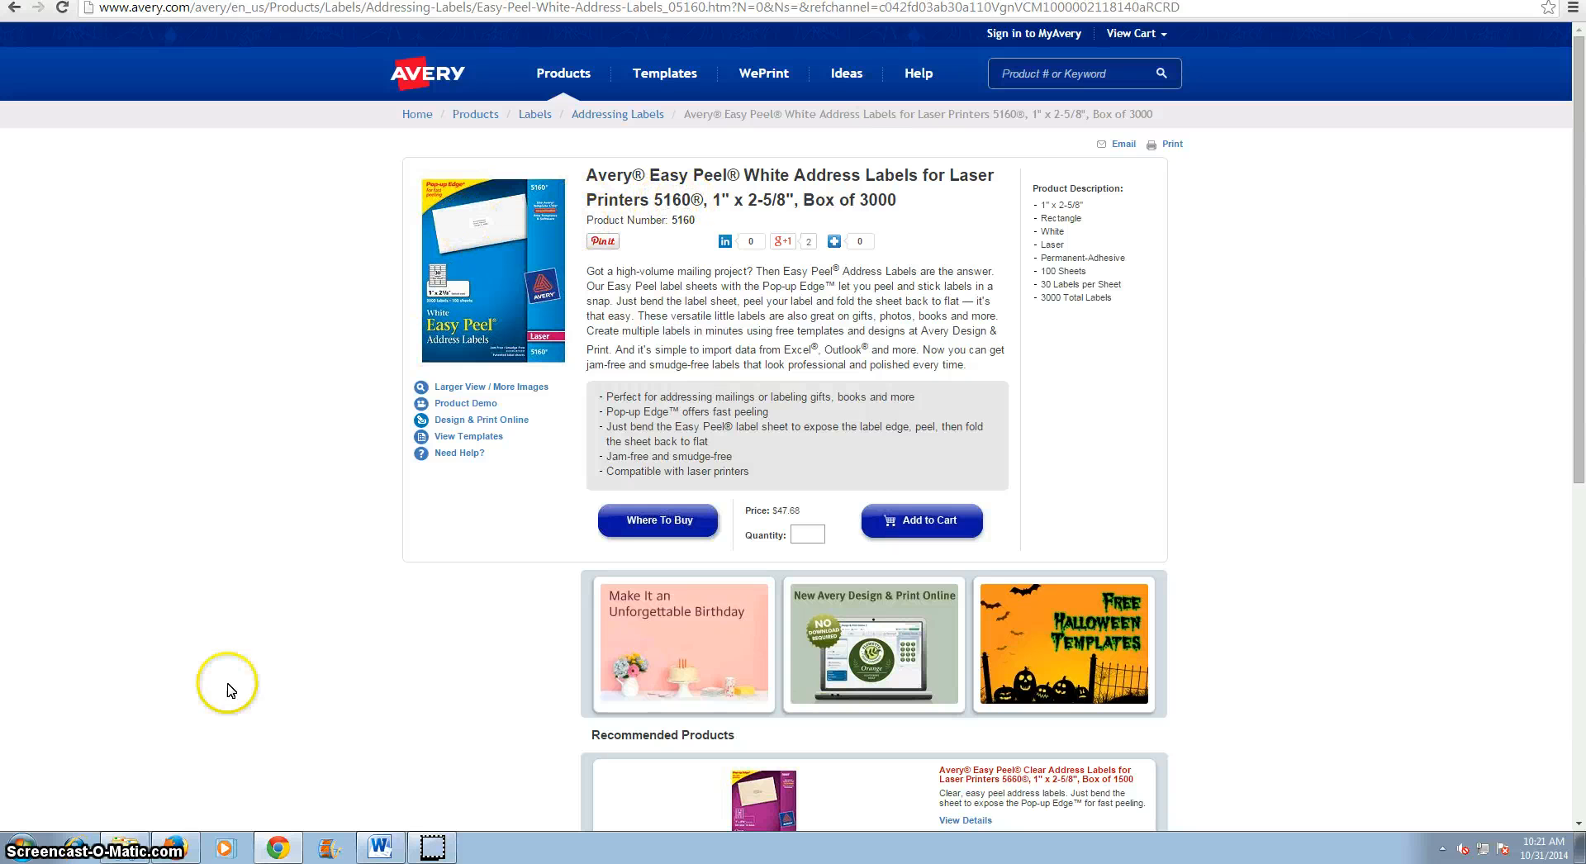
click(388, 850)
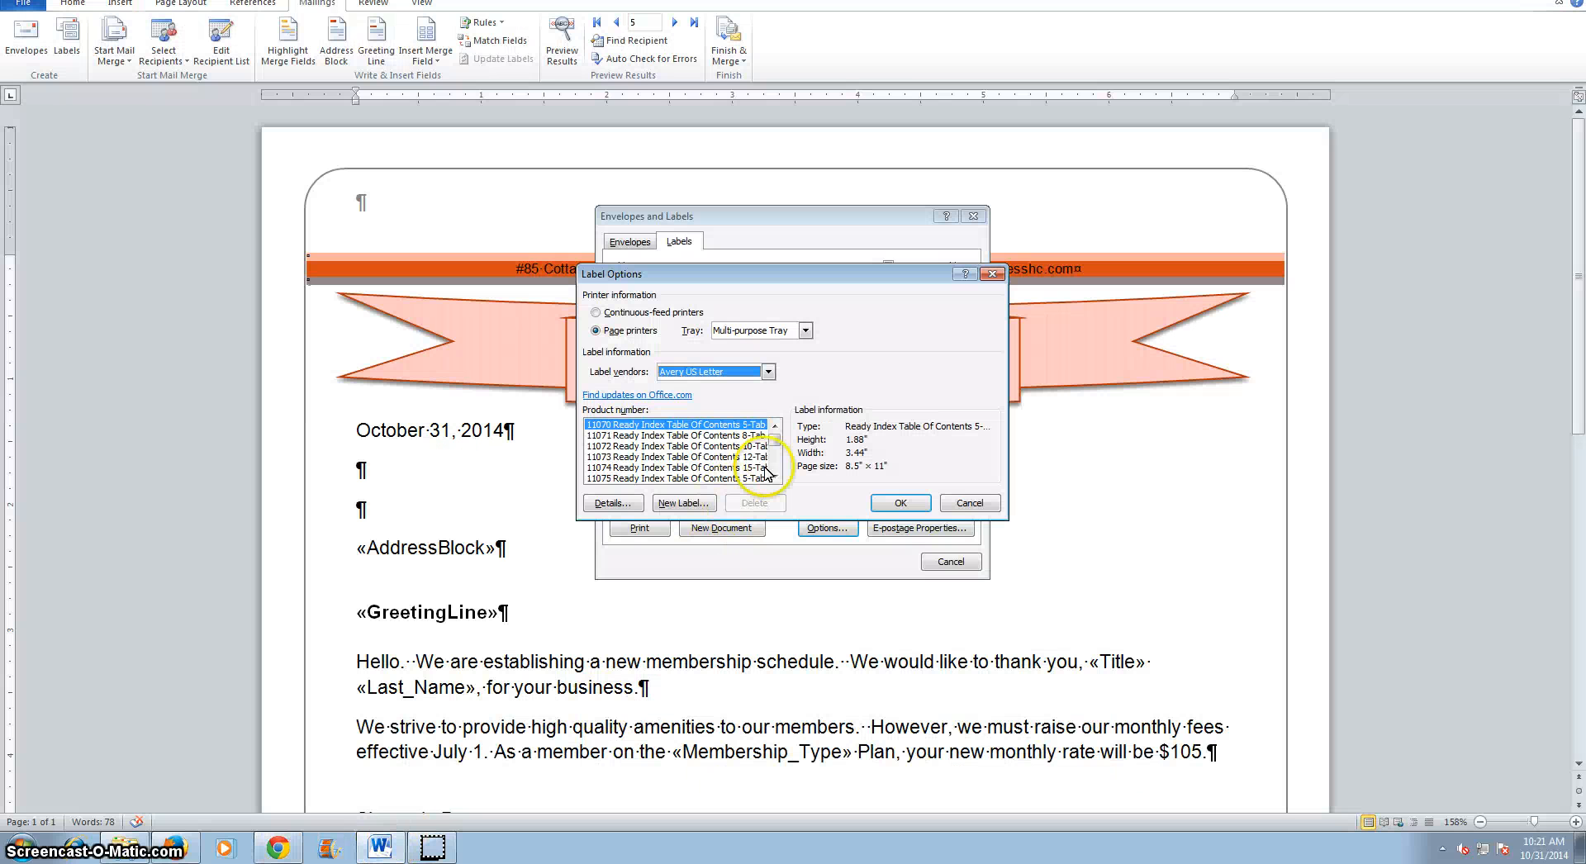
drag(778, 436, 781, 453)
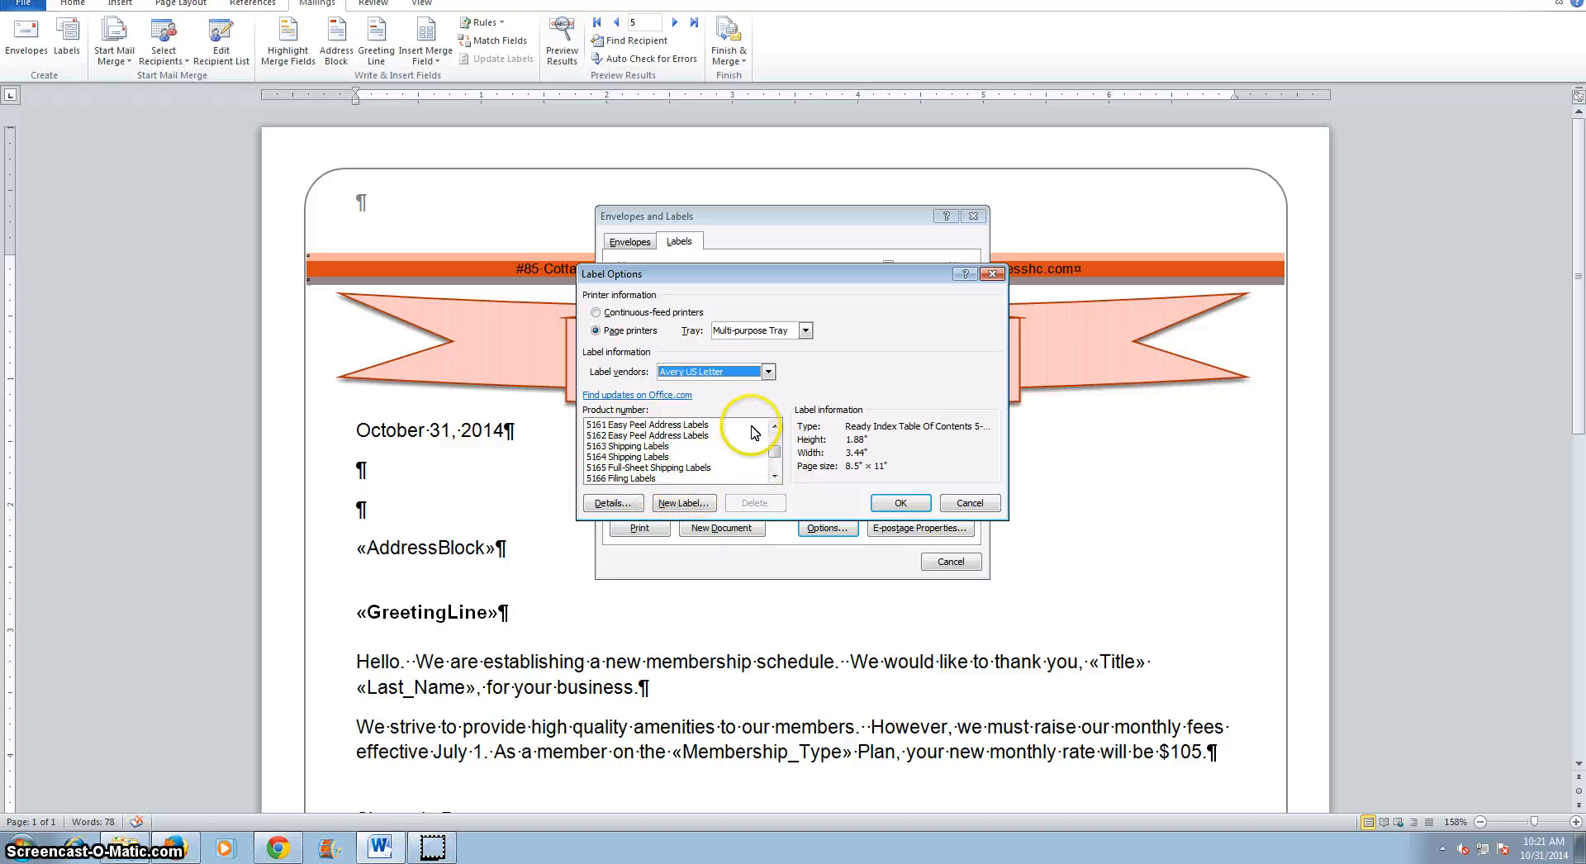
click(774, 426)
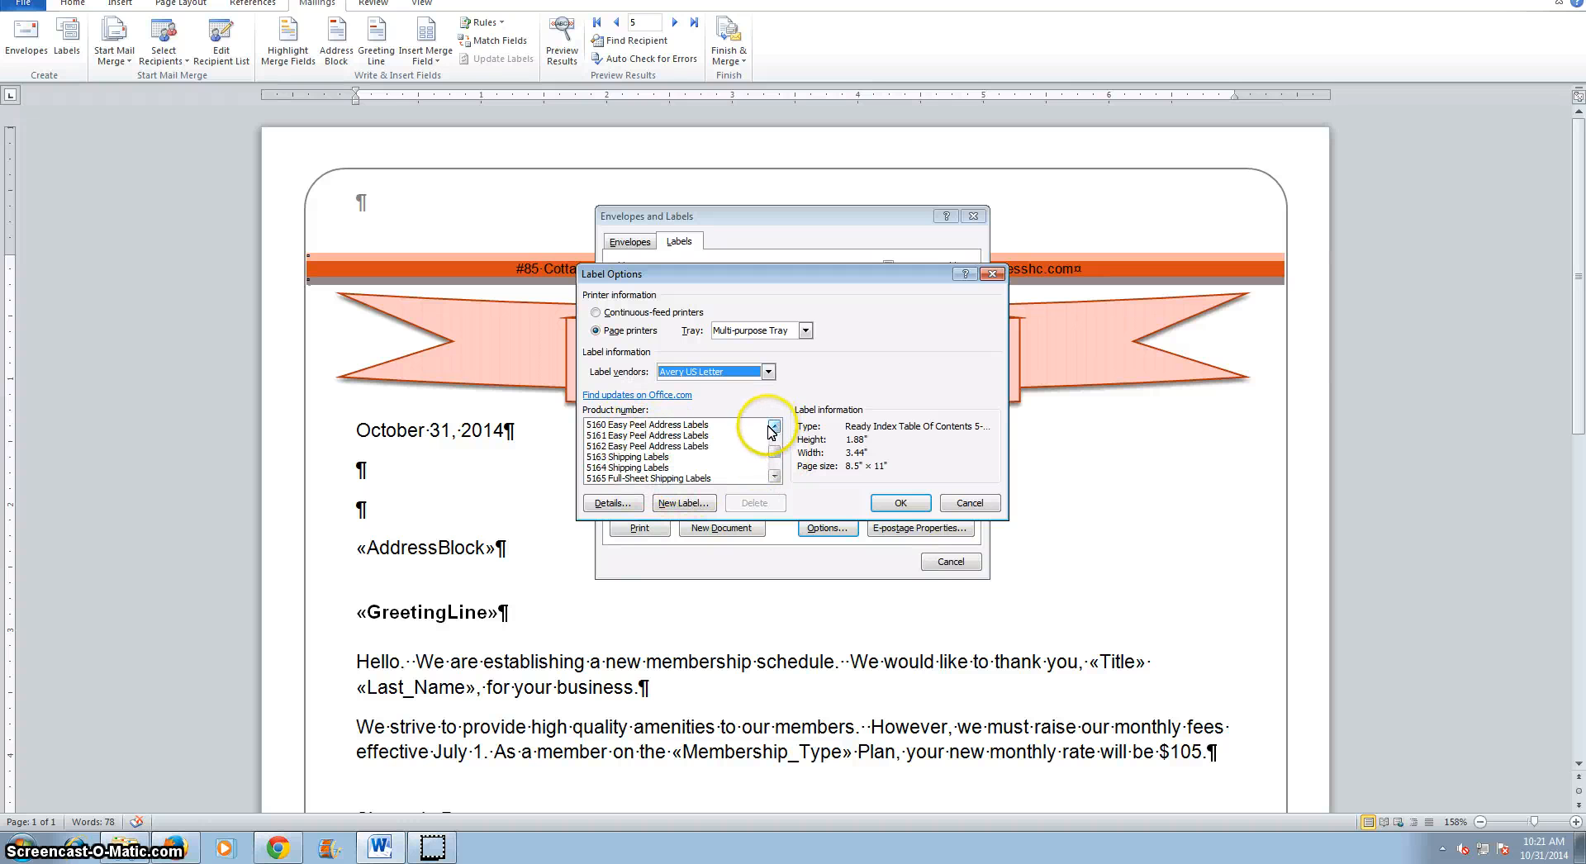
click(628, 424)
click(900, 503)
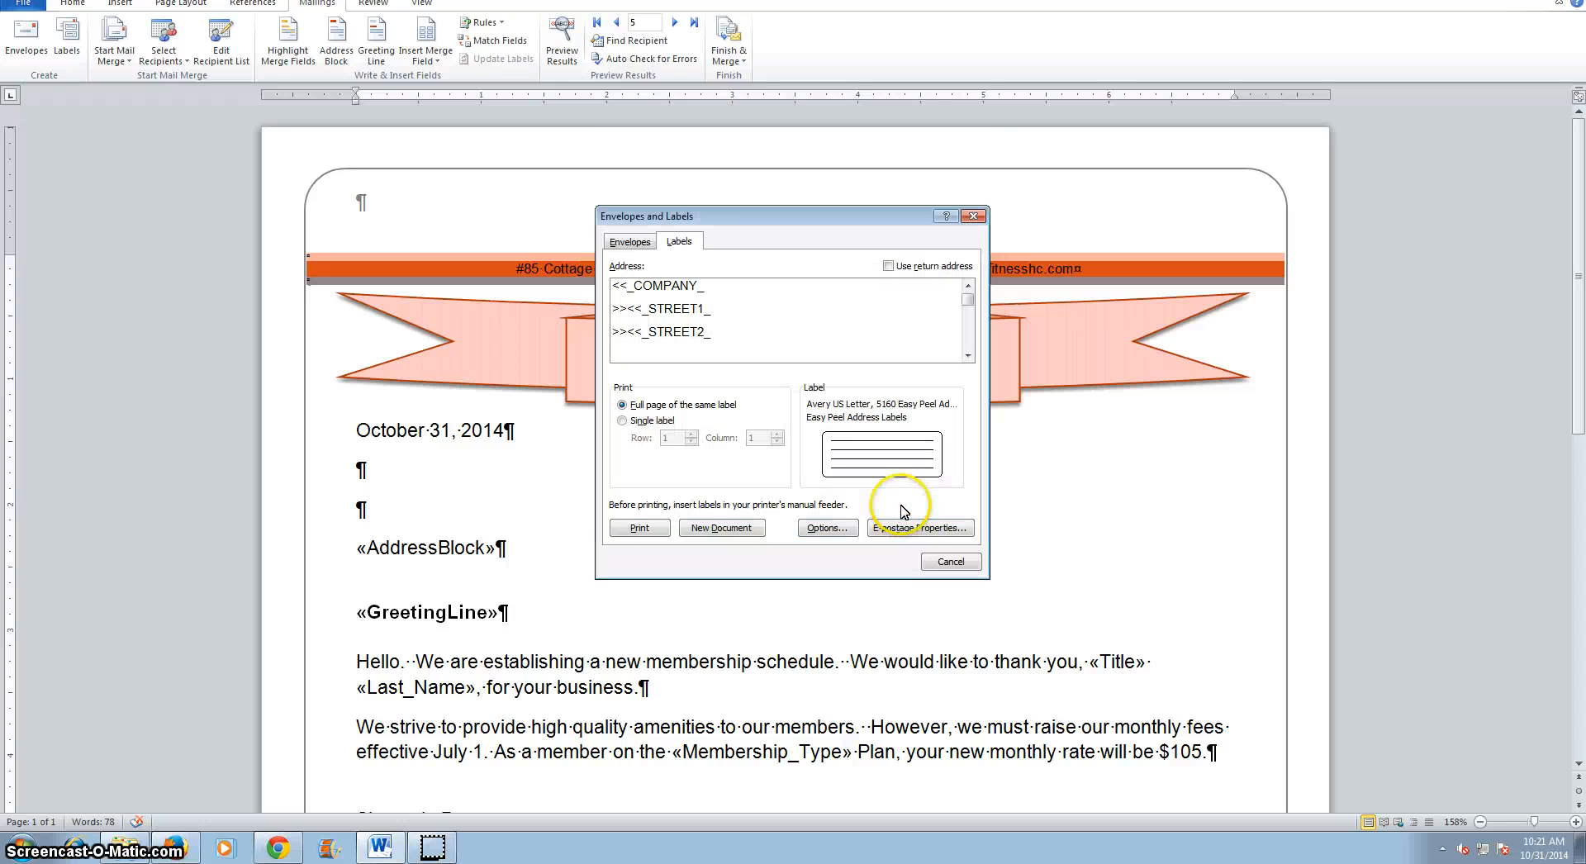
click(722, 532)
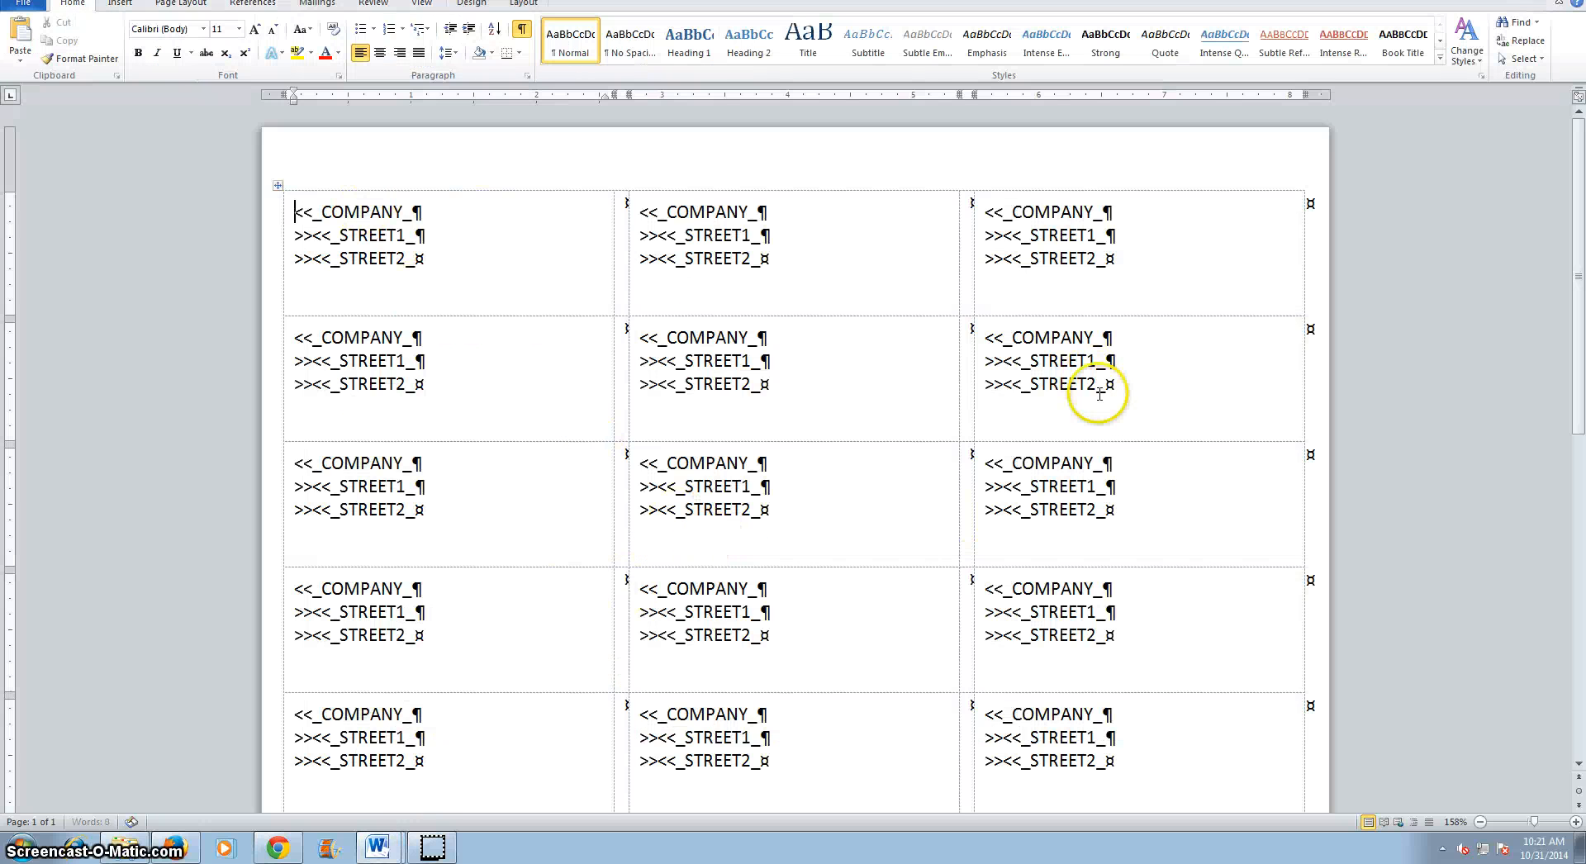
Reopen the labels setup from the new label document and cancel it.
scroll(1099, 397, down, 8)
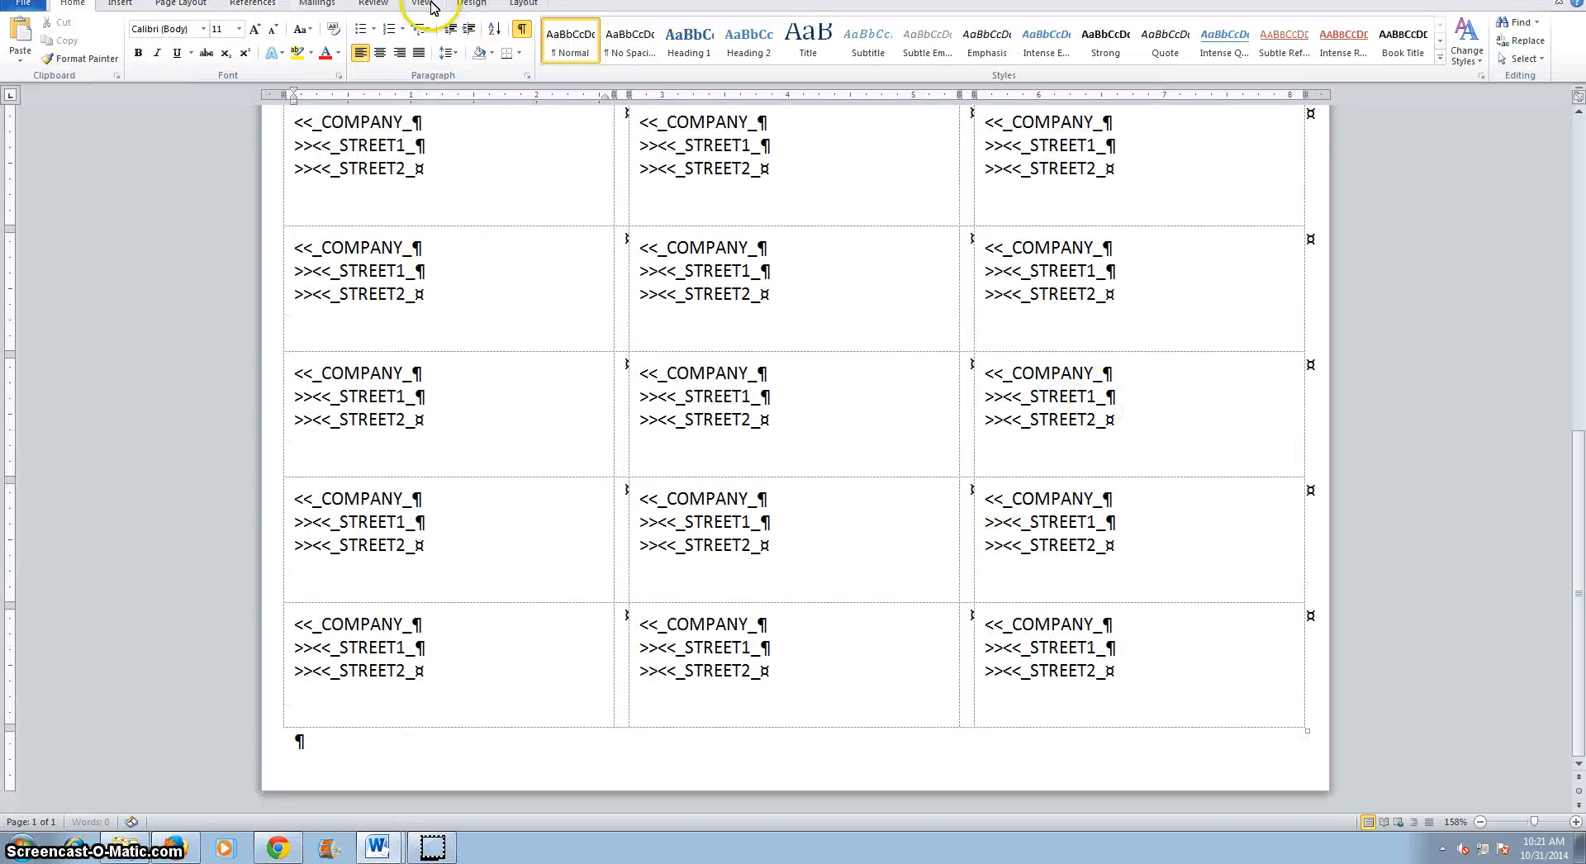
click(318, 5)
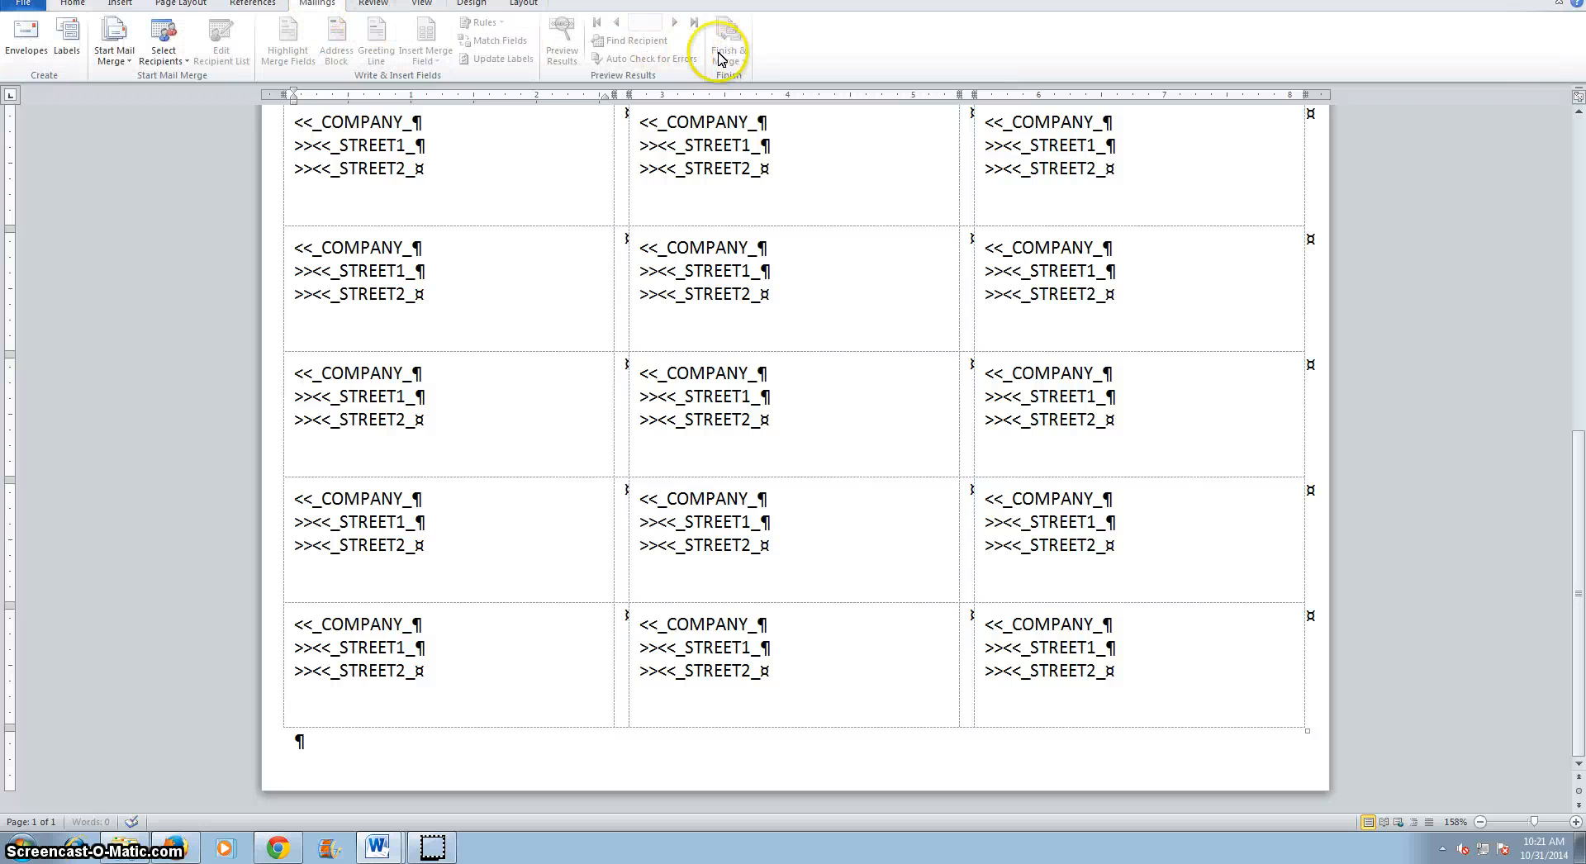
click(68, 51)
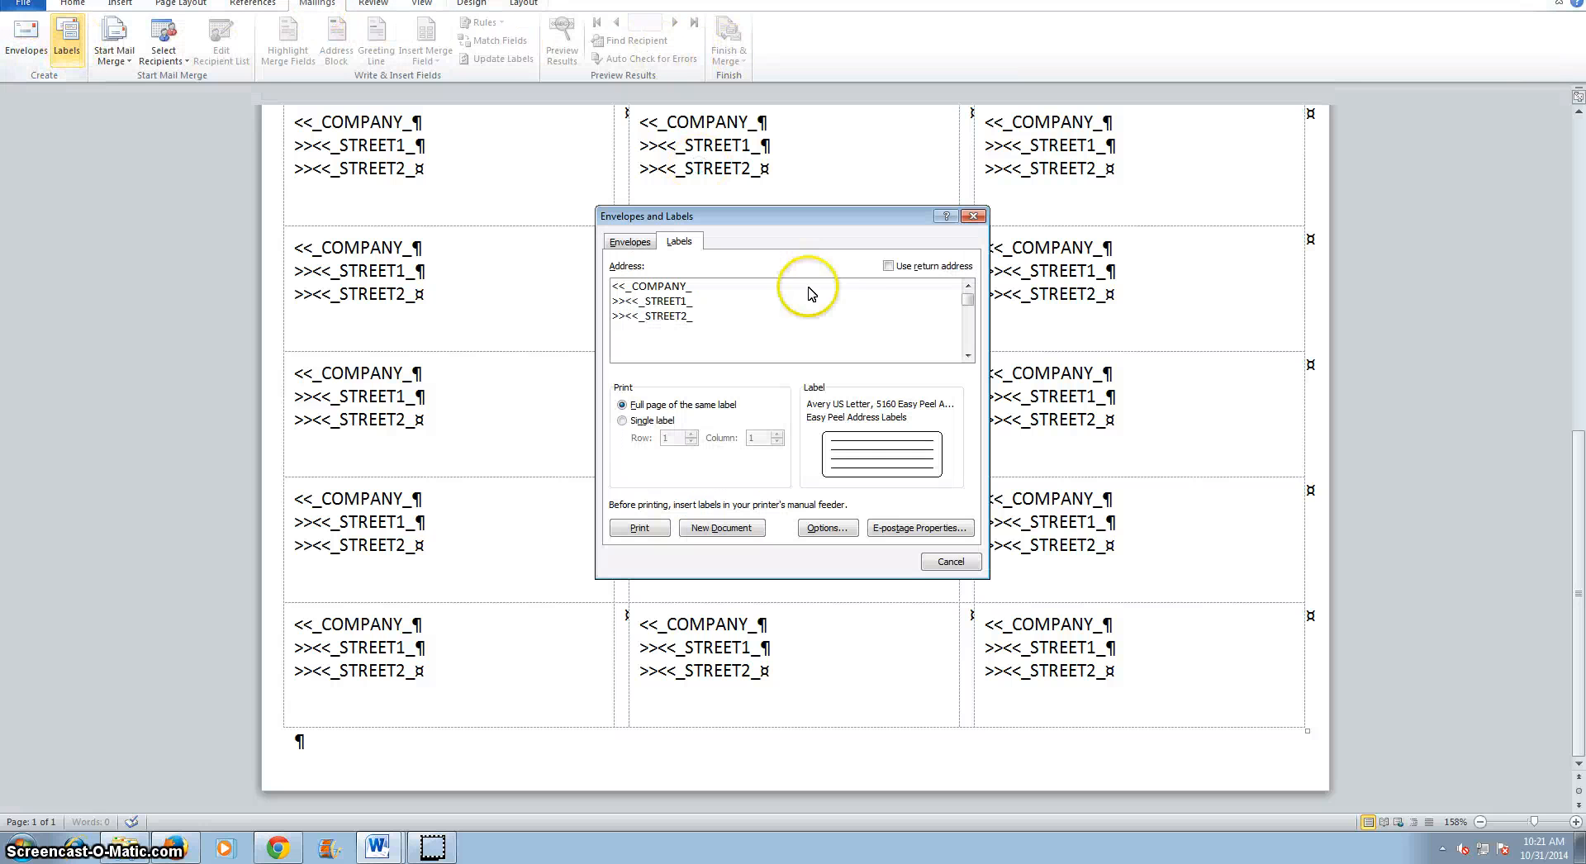
click(951, 562)
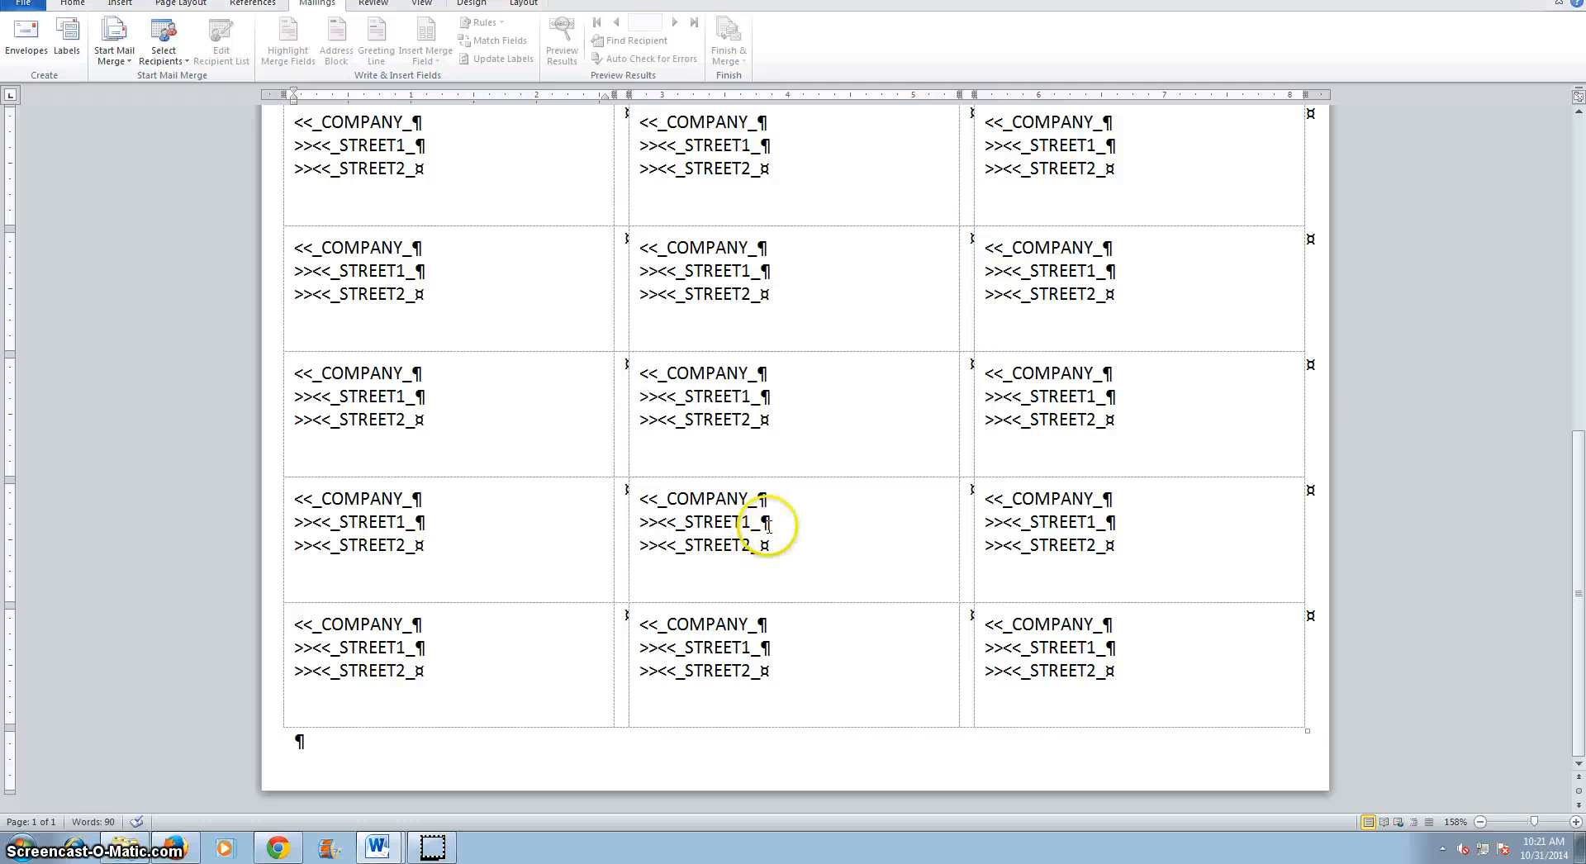
Use the existing HealthClubDataSource file in Documents > VideoDemos > WordChapter 5 > TotalFitness as the label recipient list.
scroll(1560, 496, up, 3)
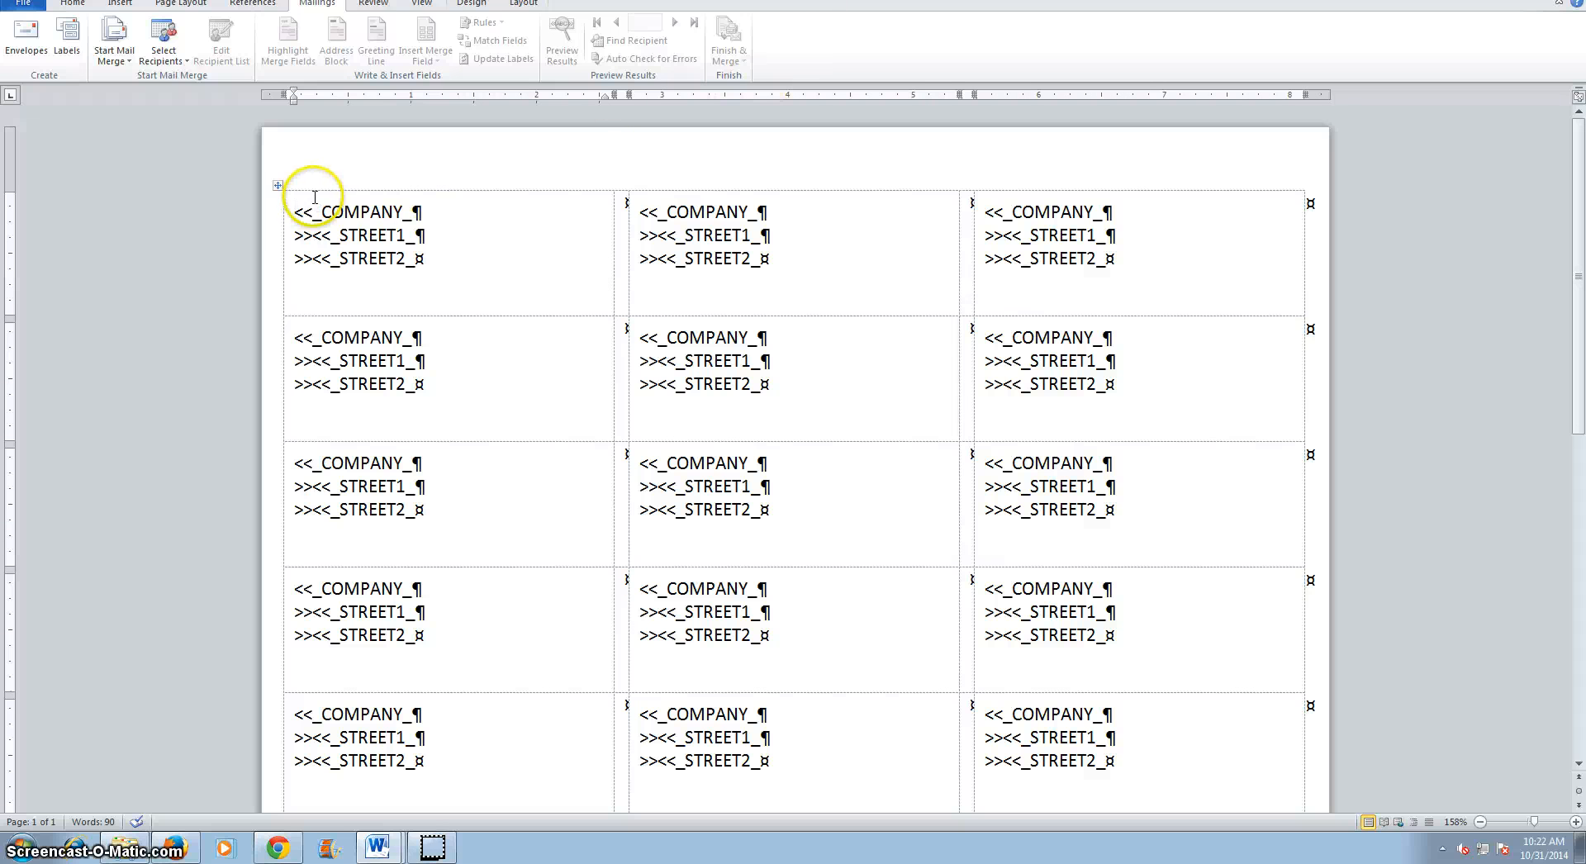
click(163, 49)
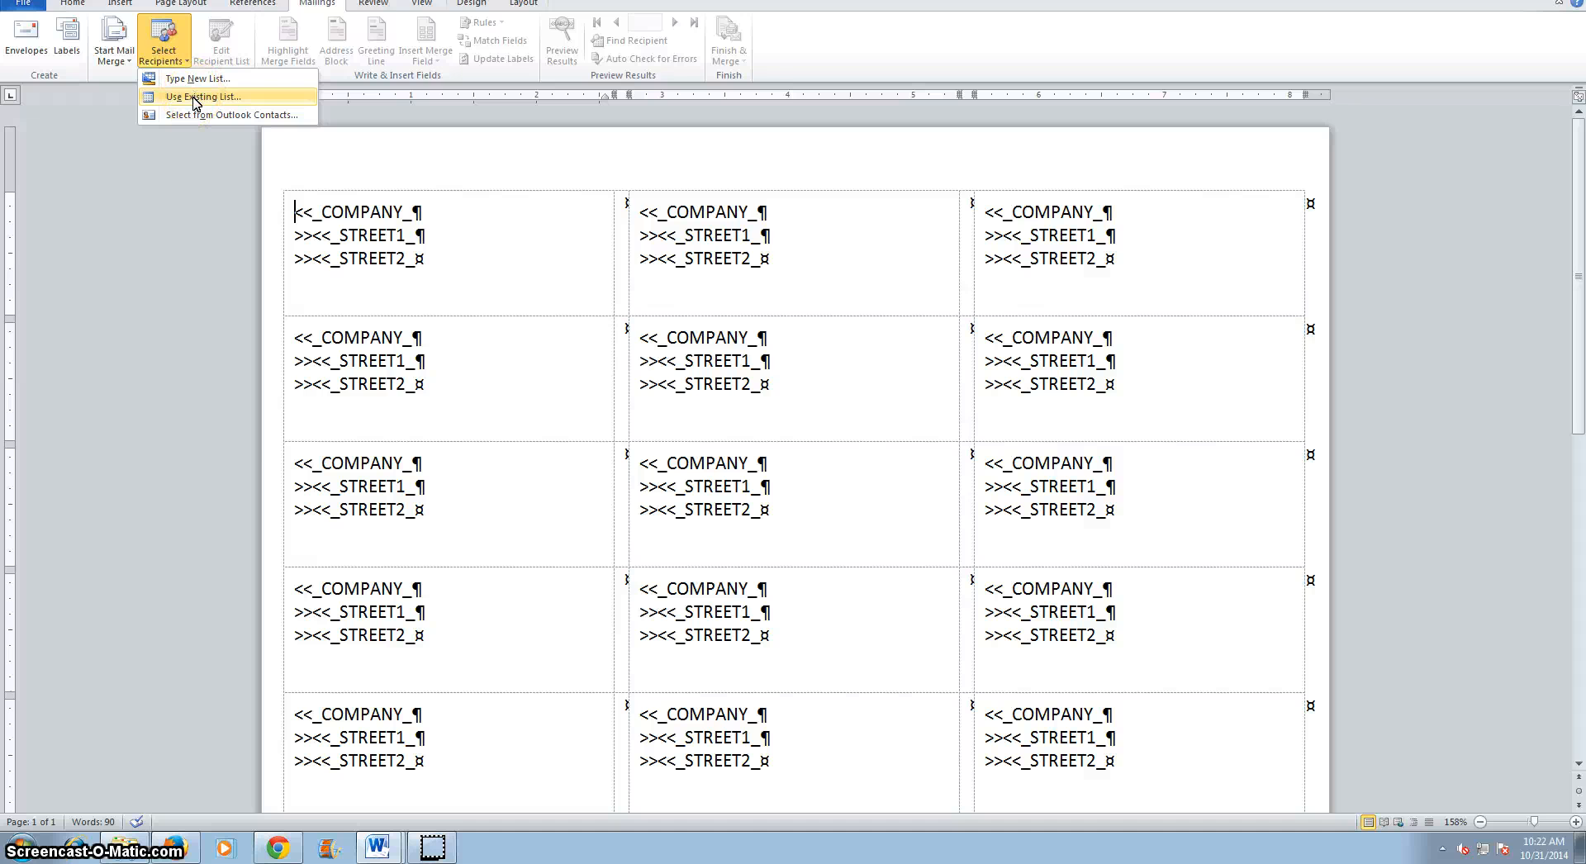
click(196, 97)
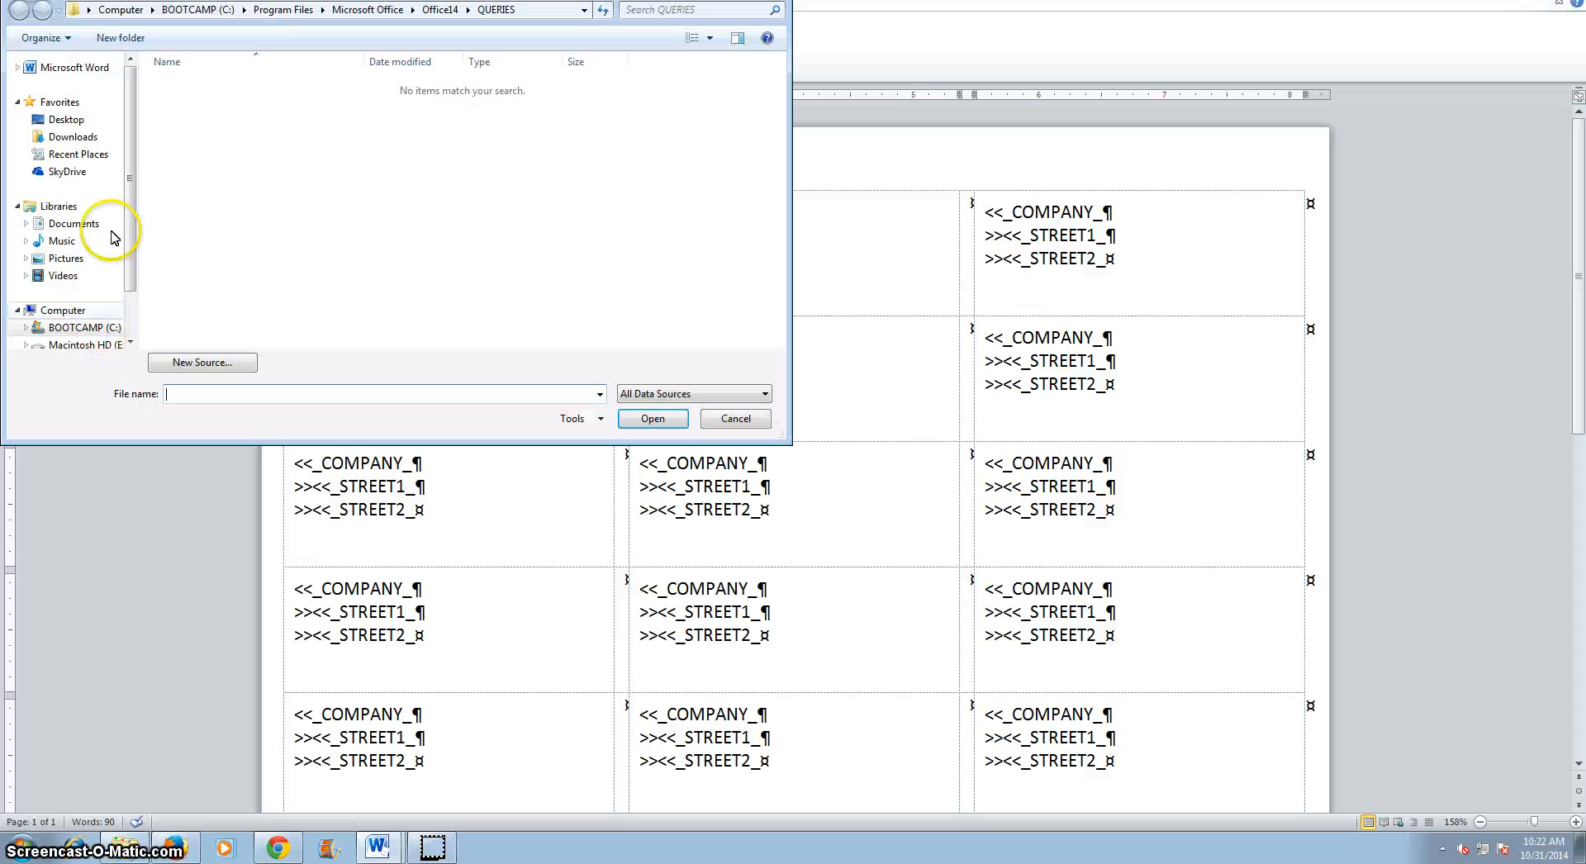
click(77, 225)
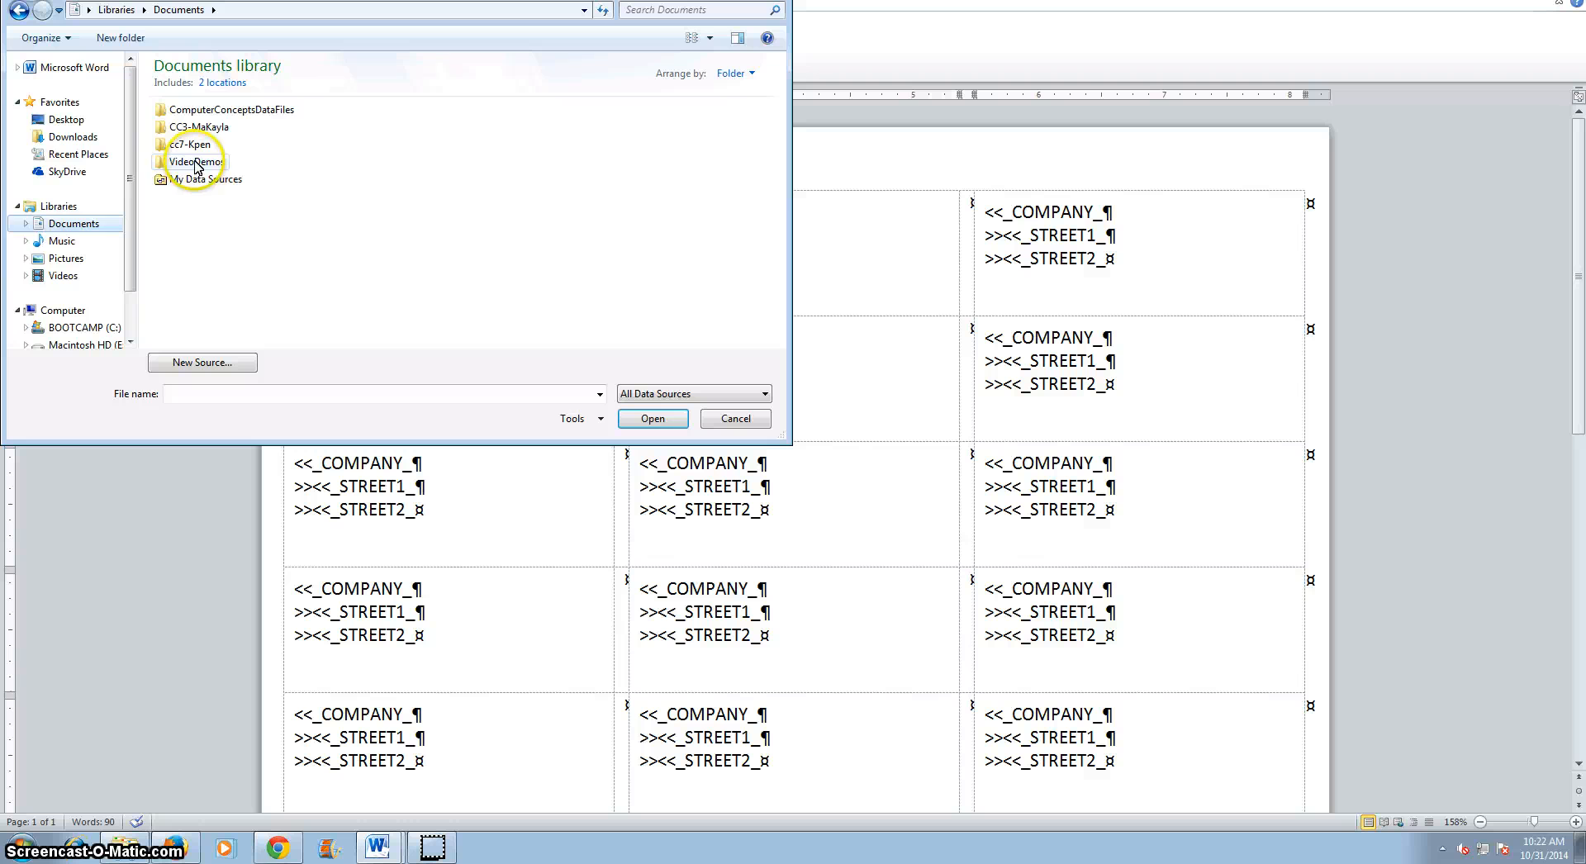
double_click(197, 159)
double_click(195, 128)
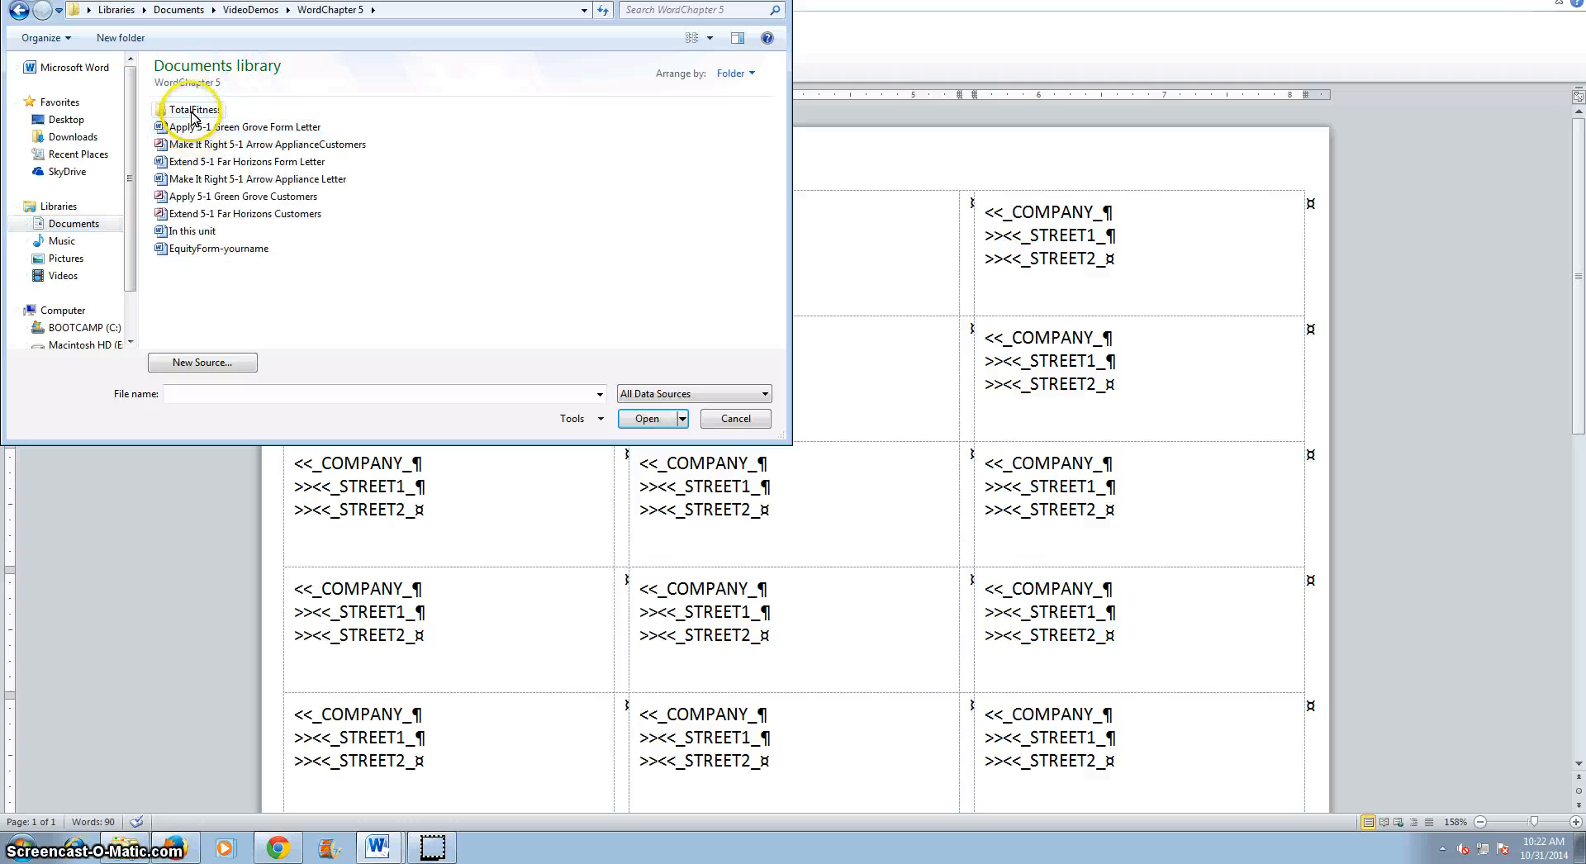
double_click(195, 110)
click(203, 110)
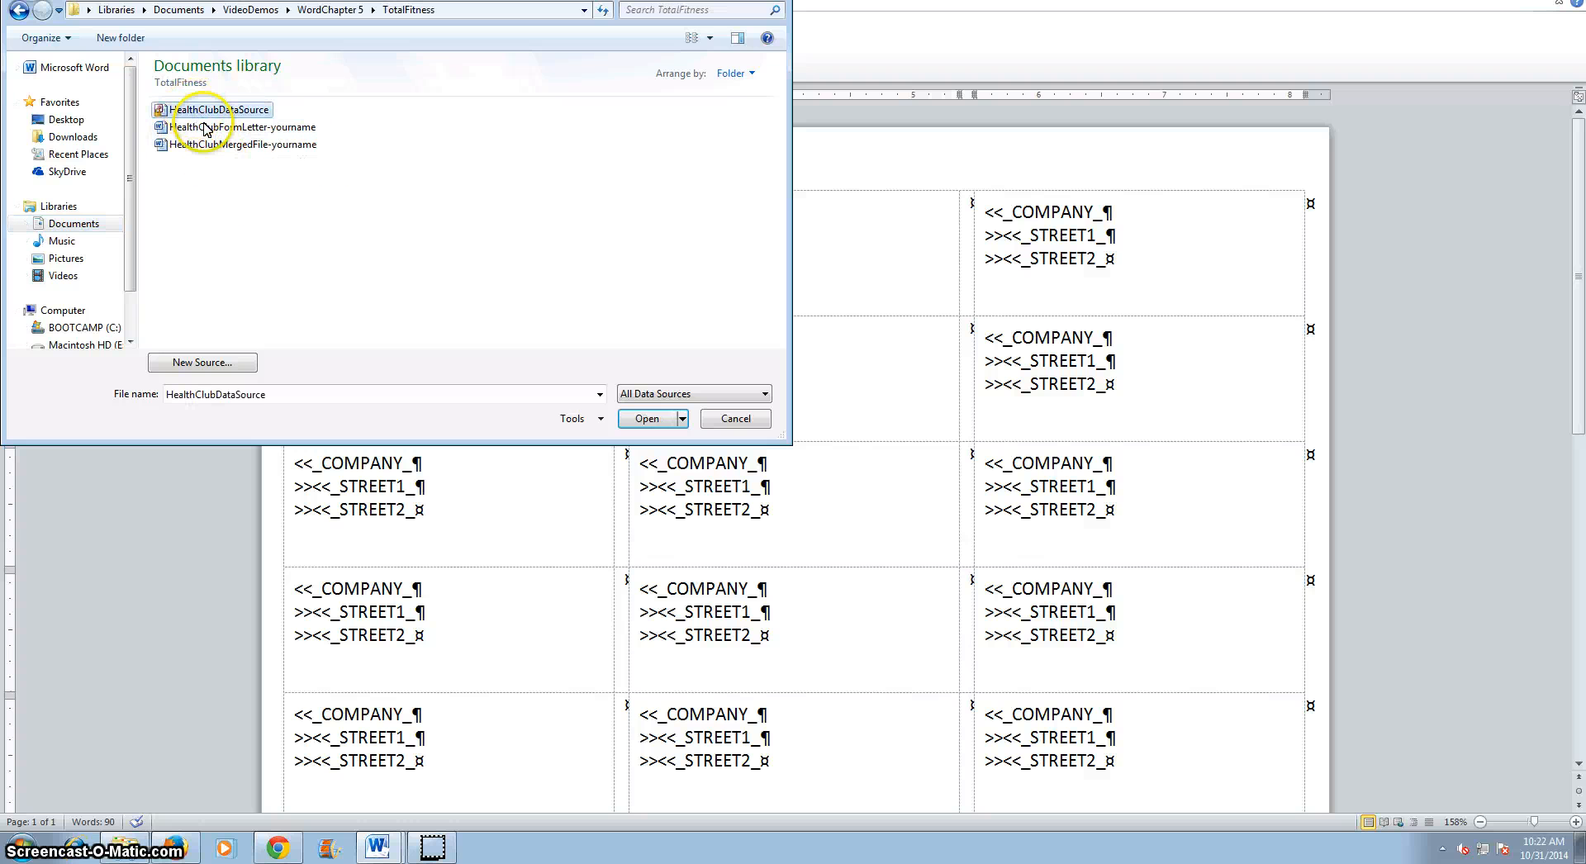
click(649, 419)
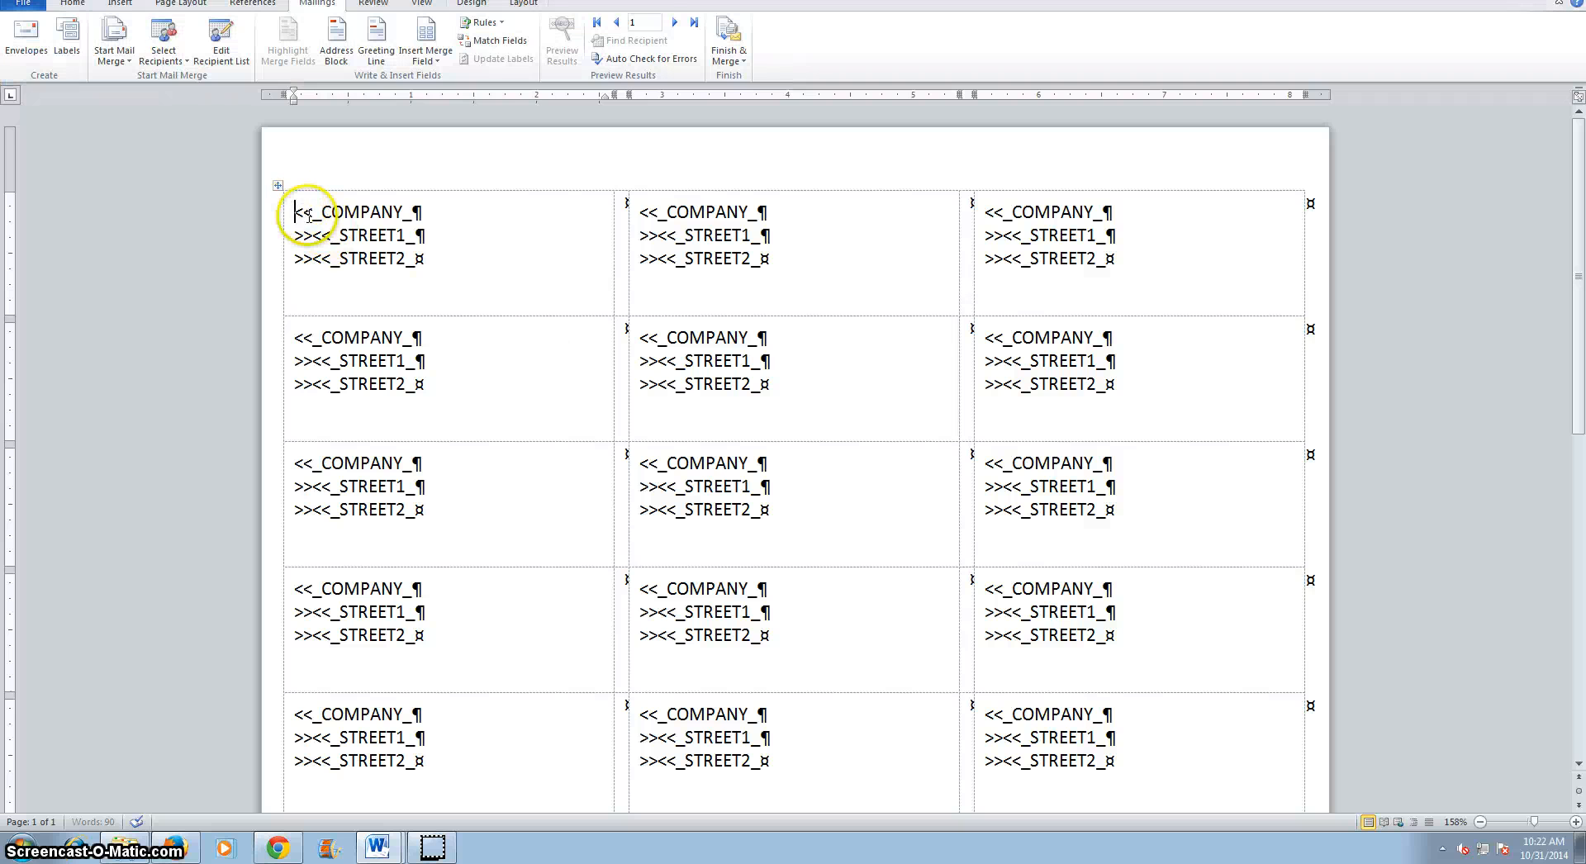
drag(300, 212, 1218, 859)
key(BackSpace)
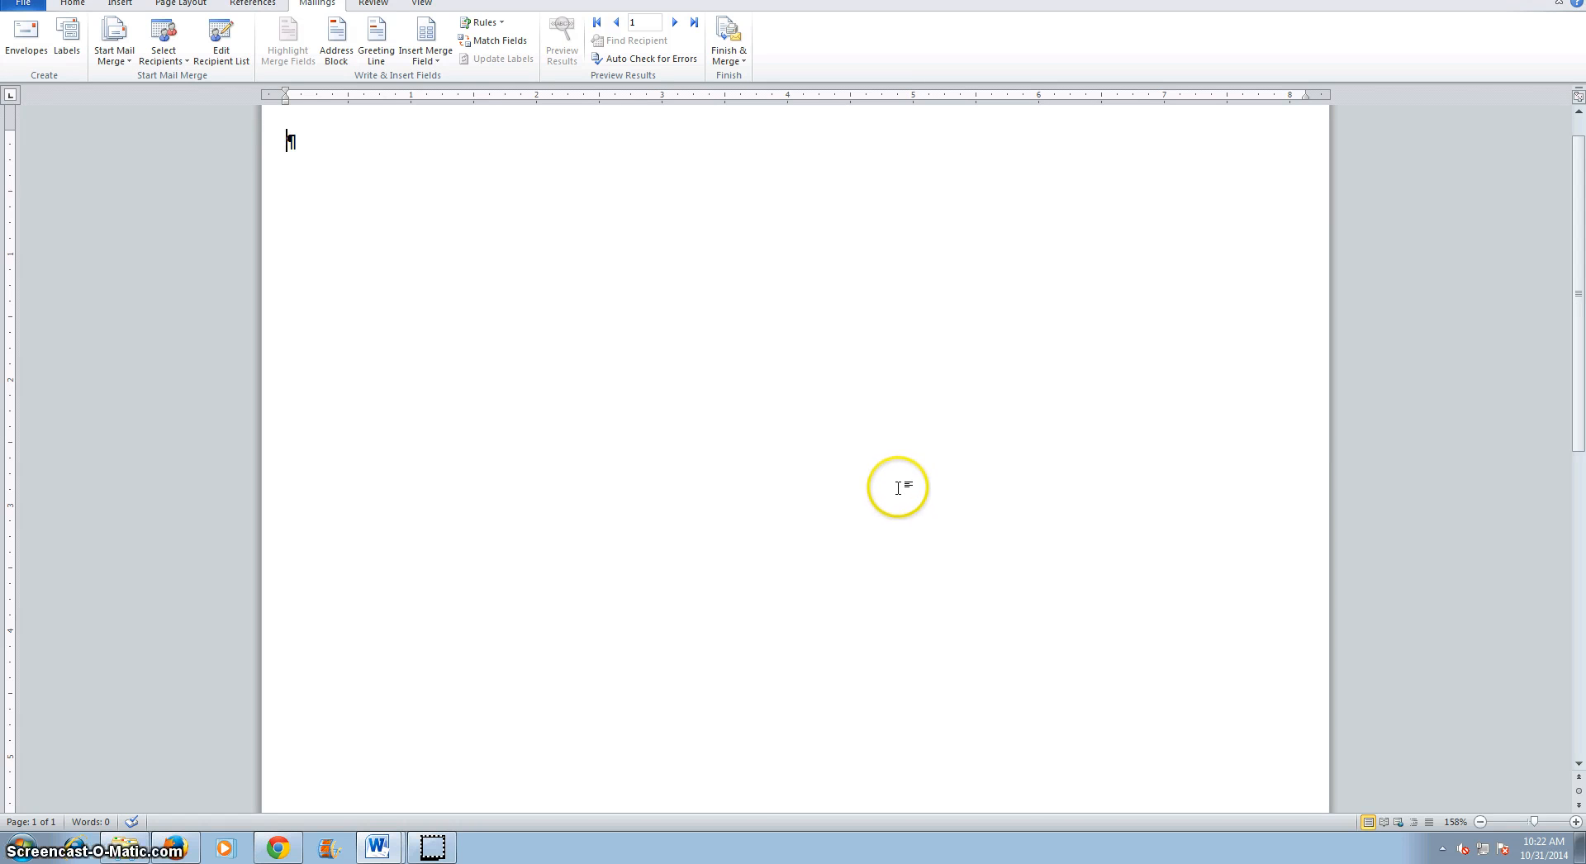
key(ctrl+z)
Delete the placeholder text from the first label.
click(420, 206)
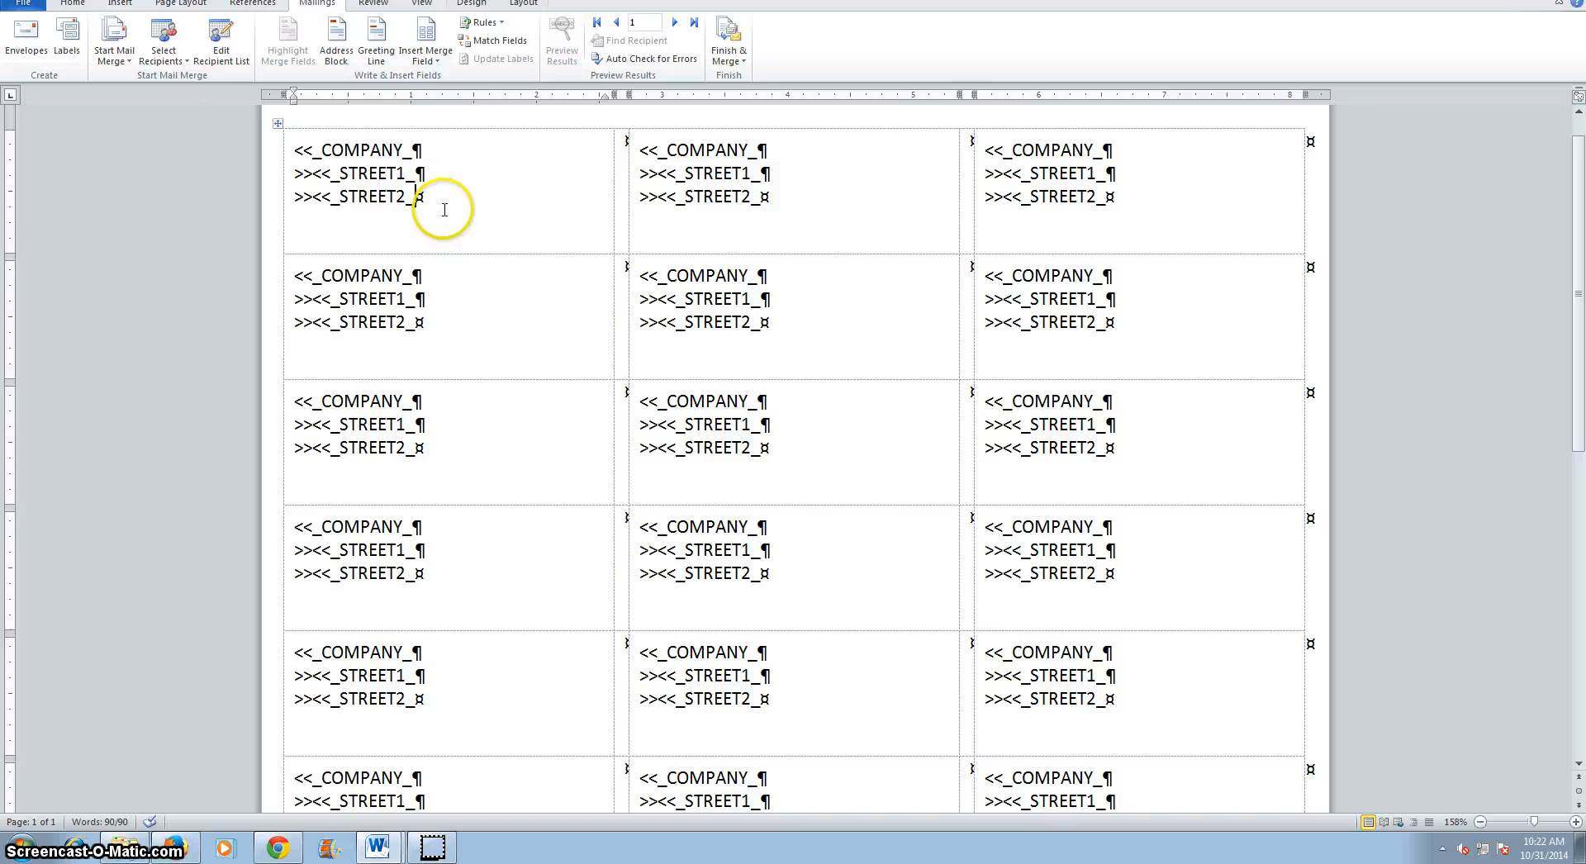
shift+click(307, 147)
key(BackSpace)
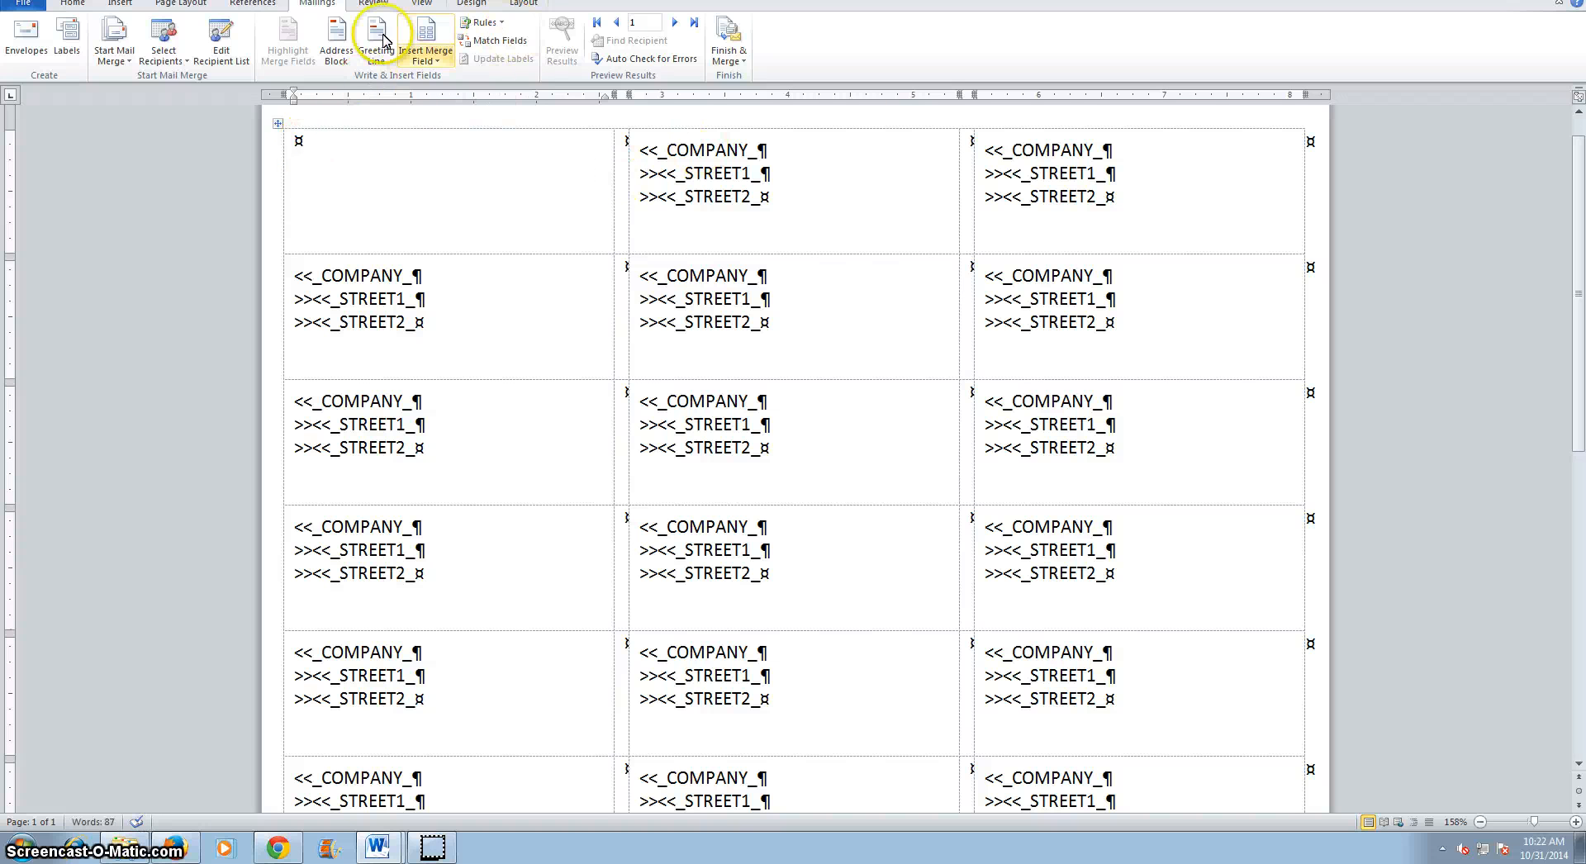
Insert the Title, First_Name and Last_Name merge fields on the first line of the first label.
click(426, 57)
click(446, 80)
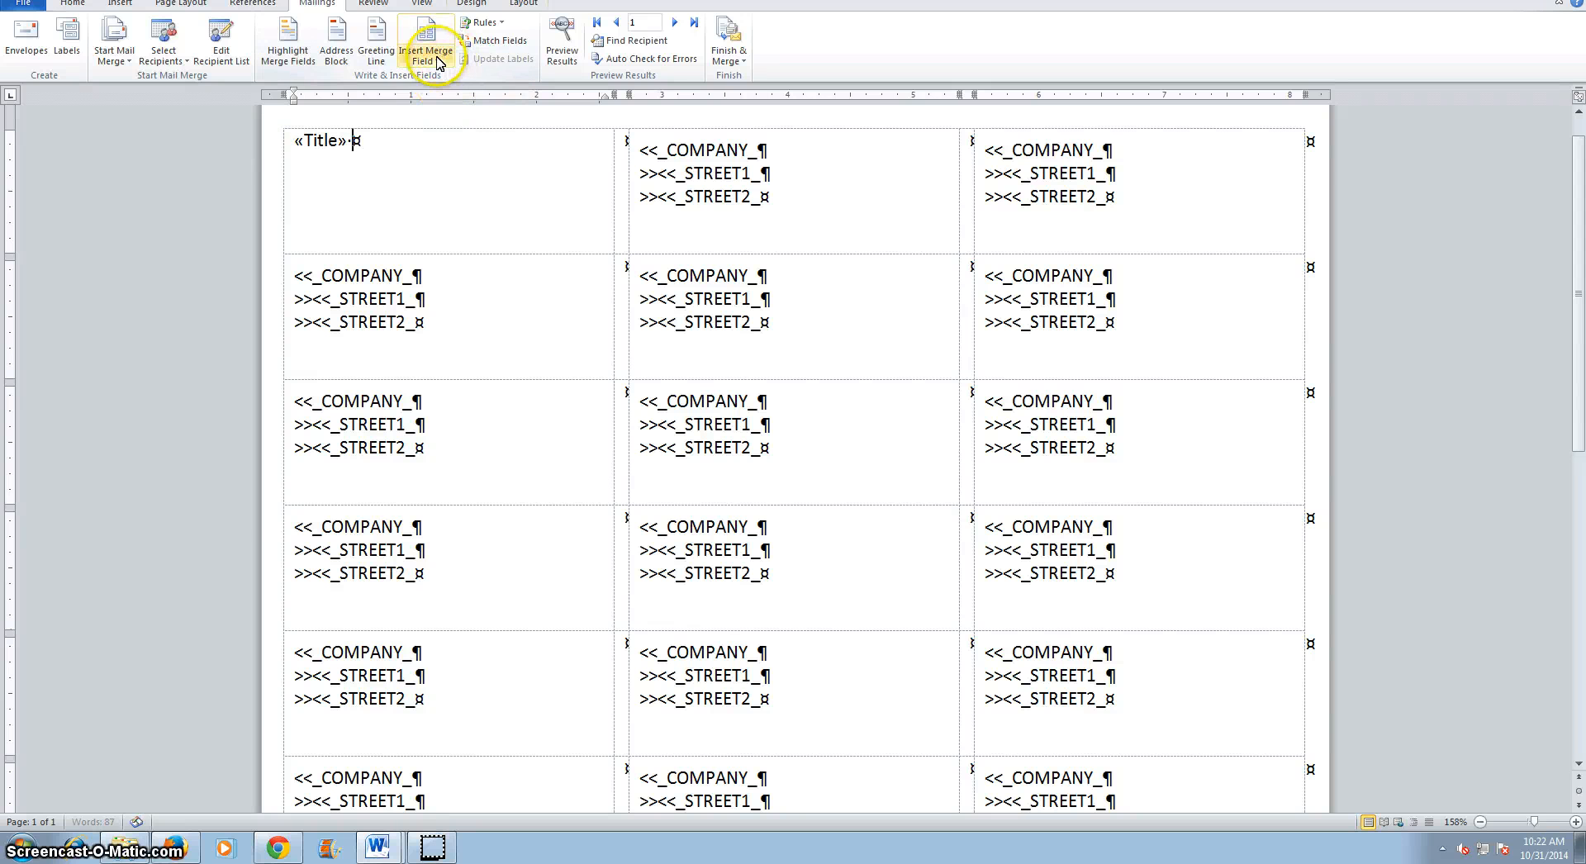
click(448, 58)
click(450, 98)
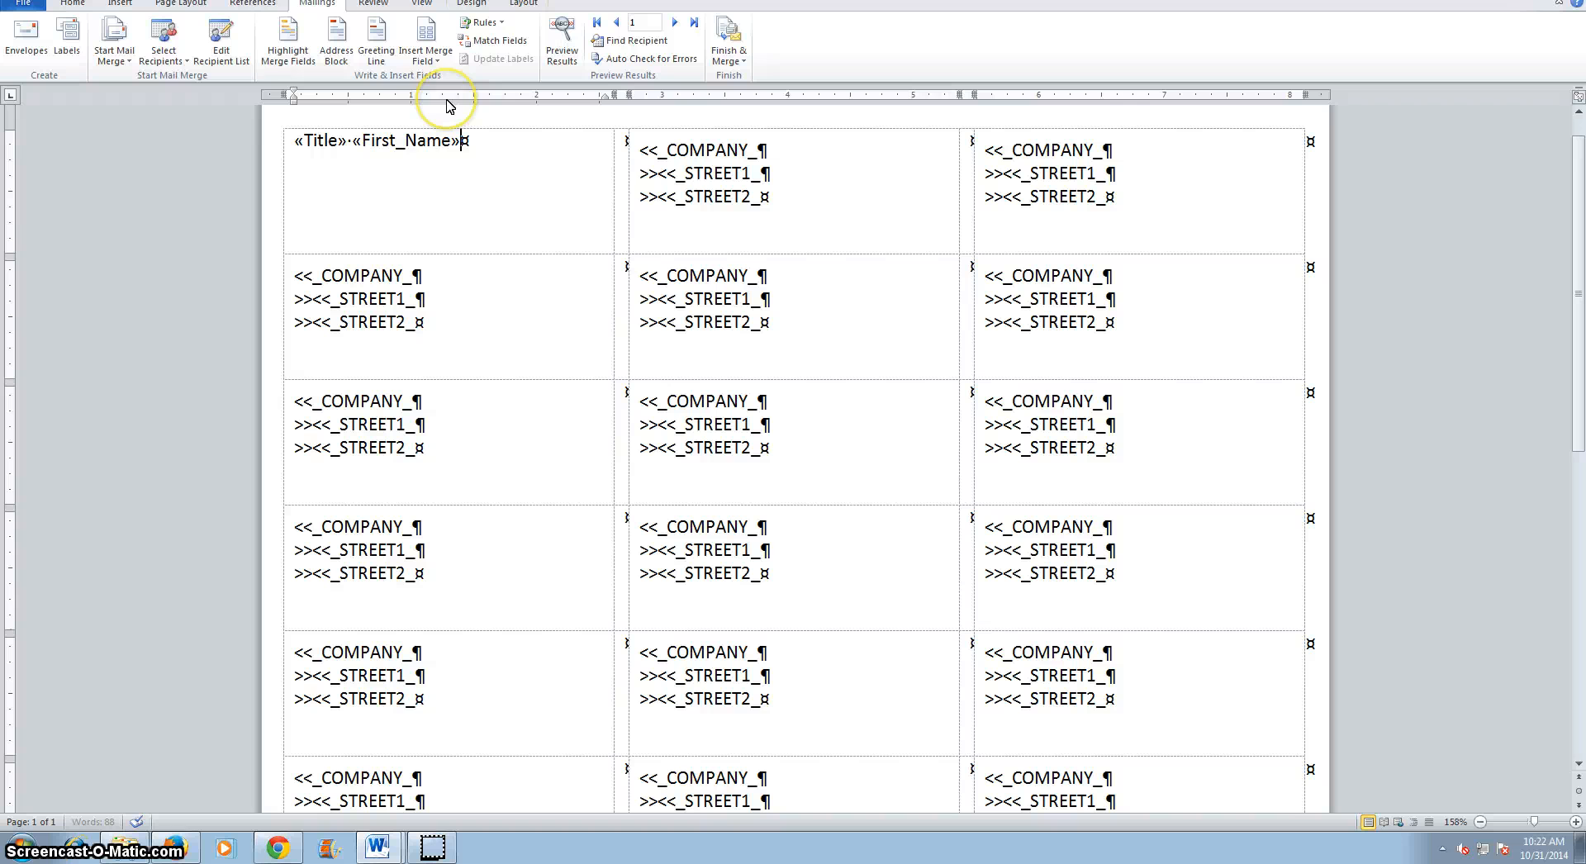
click(437, 64)
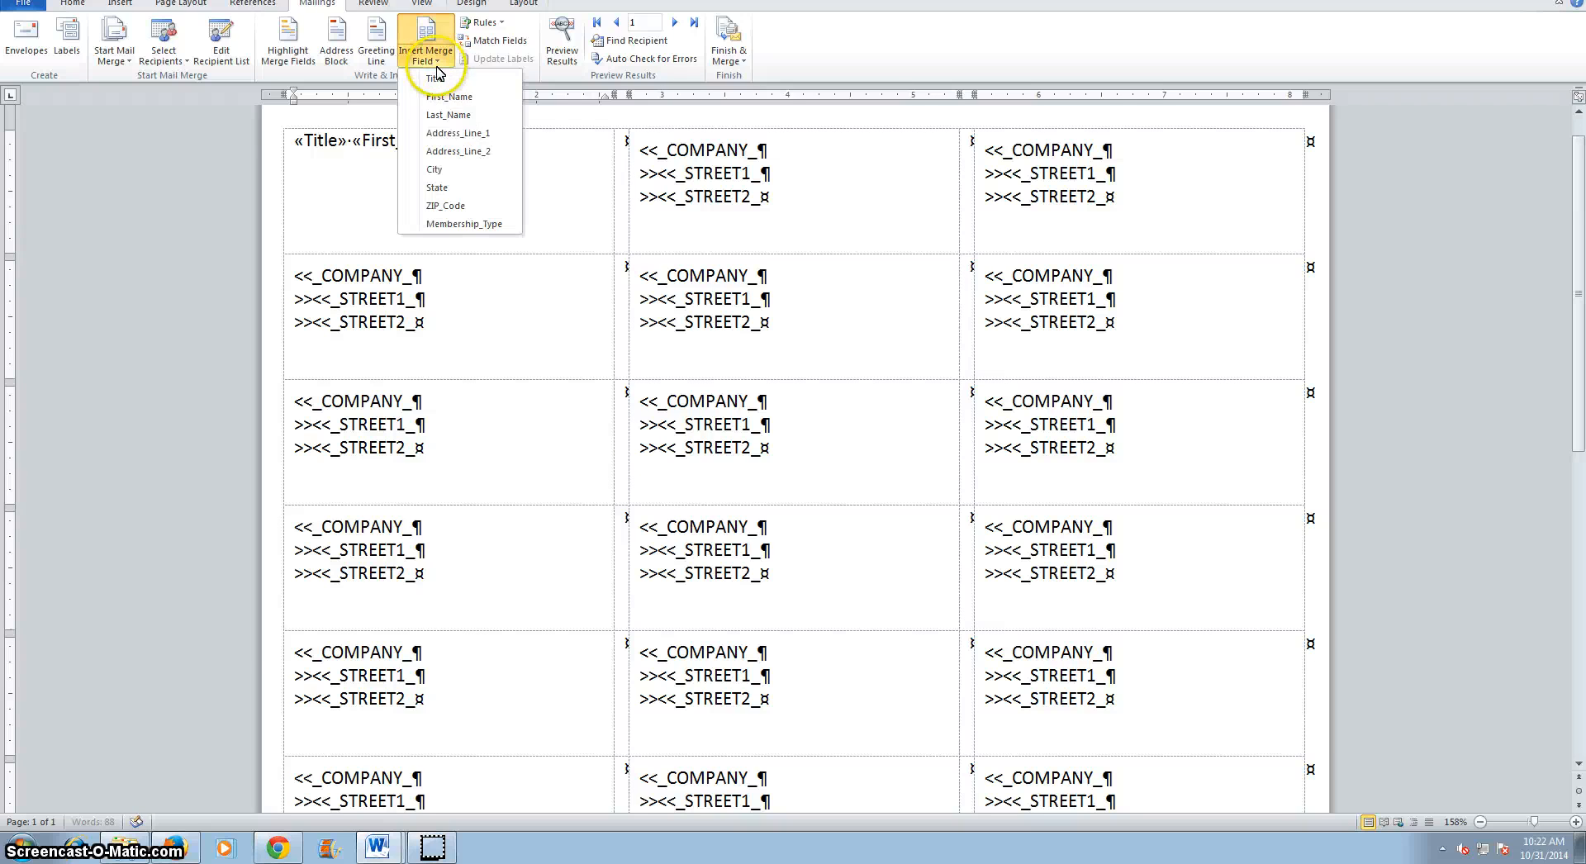
click(453, 116)
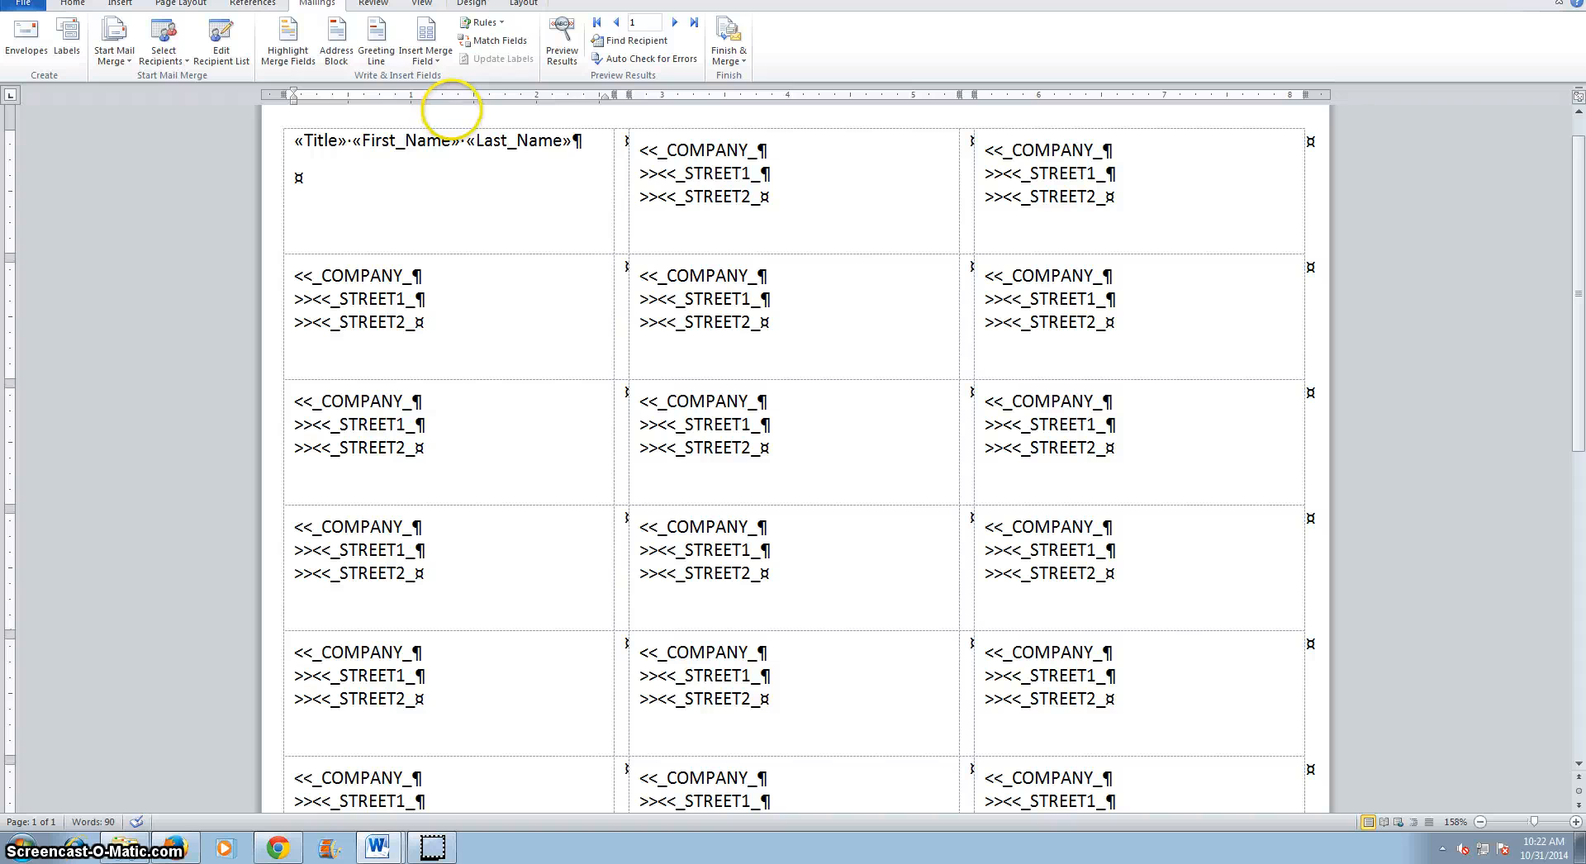
Insert the Address_Line_1 and Address_Line_2 merge fields on separate lines below the name.
click(437, 66)
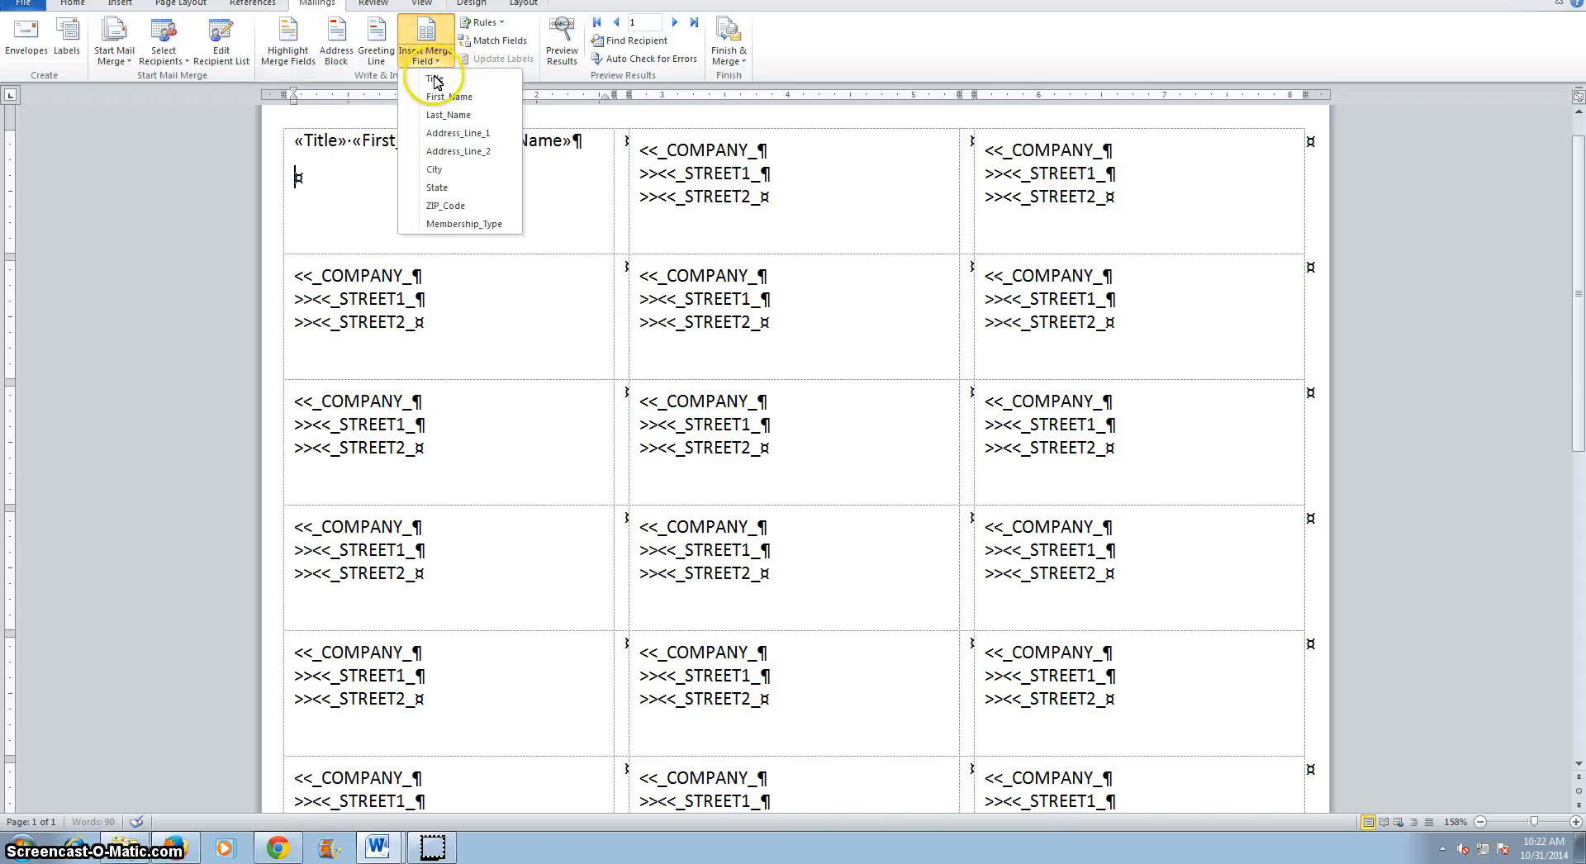
click(451, 133)
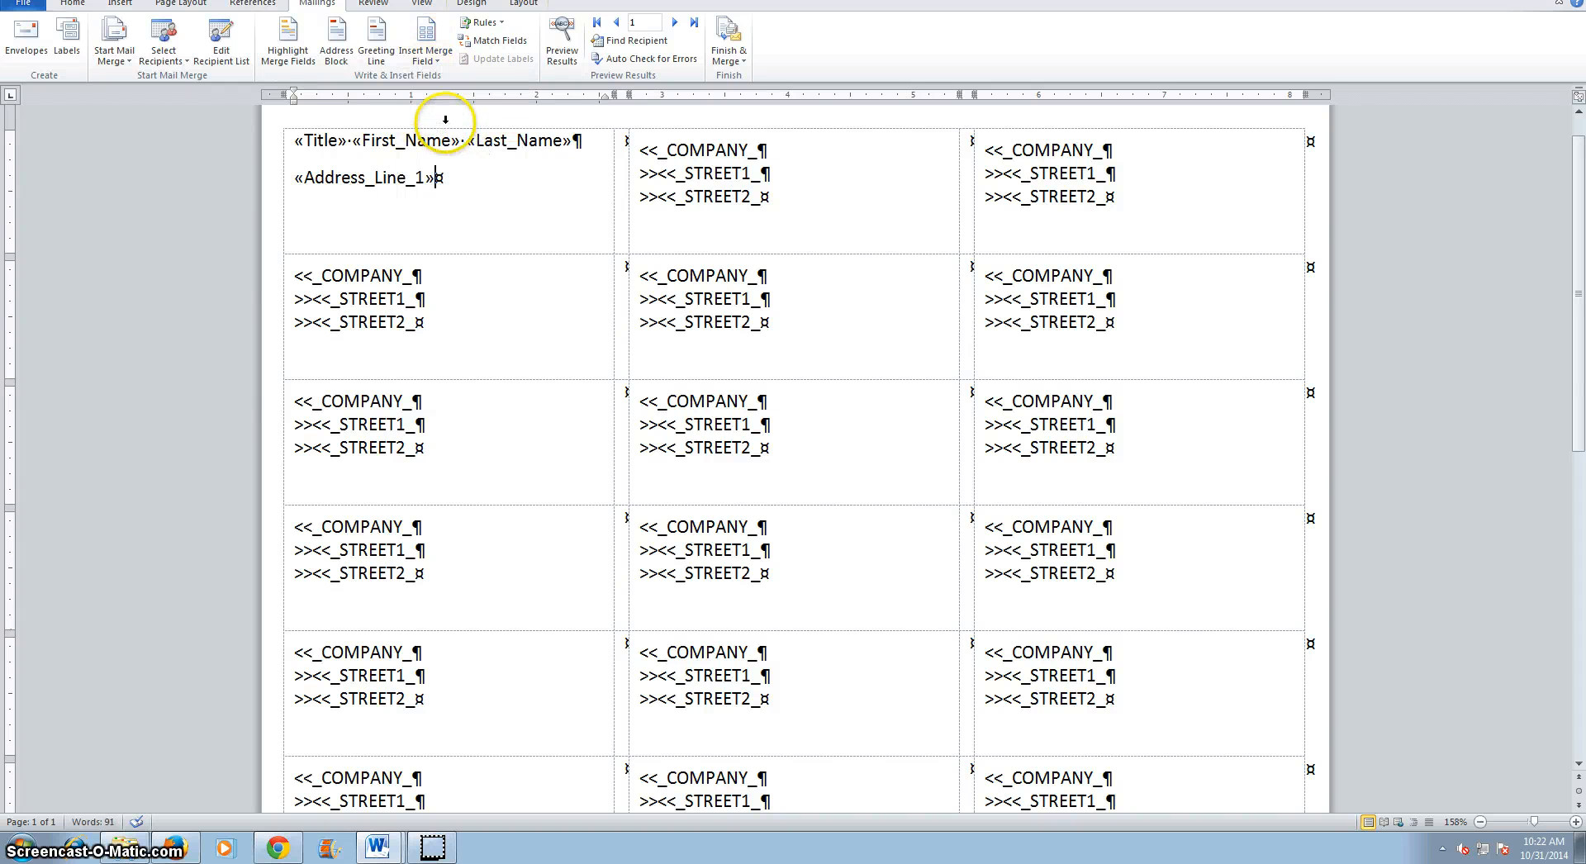
click(438, 66)
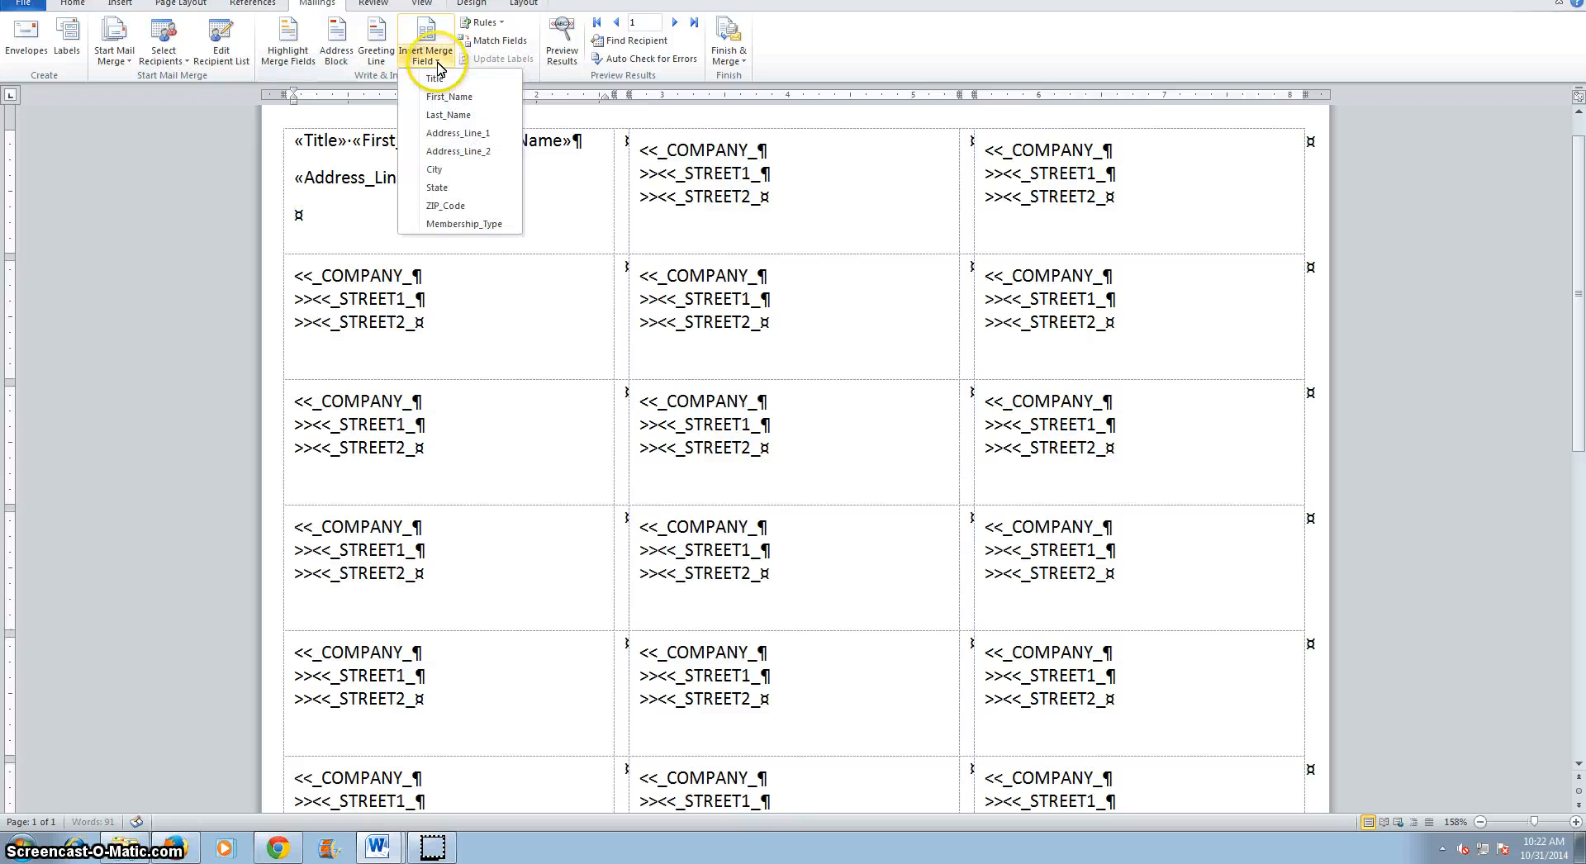
click(446, 152)
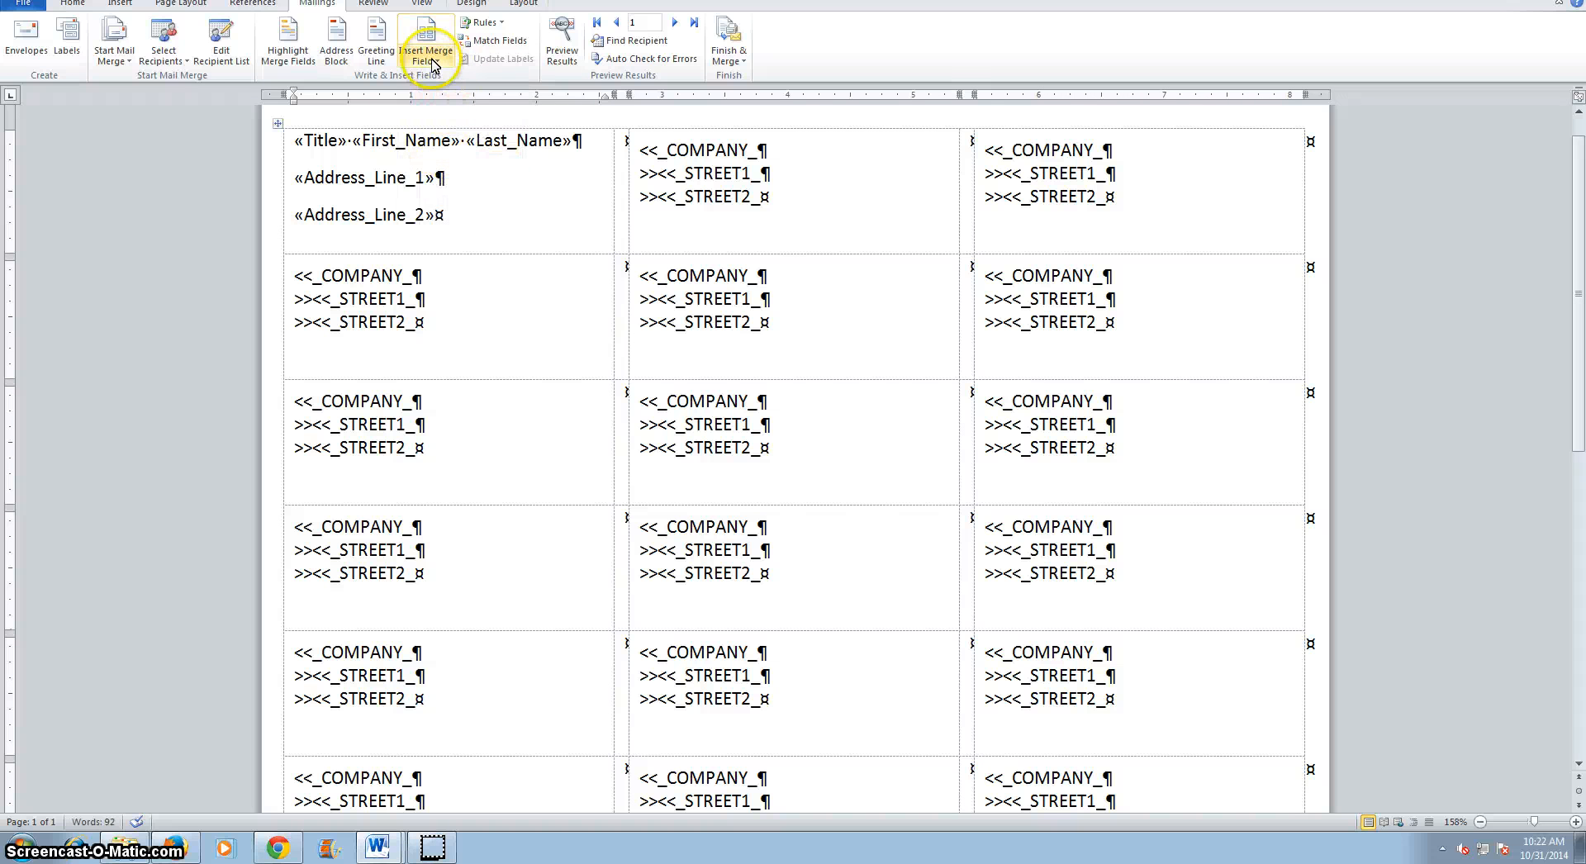
Add a new line and insert the City, State and ZIP_Code merge fields on it.
key(Return)
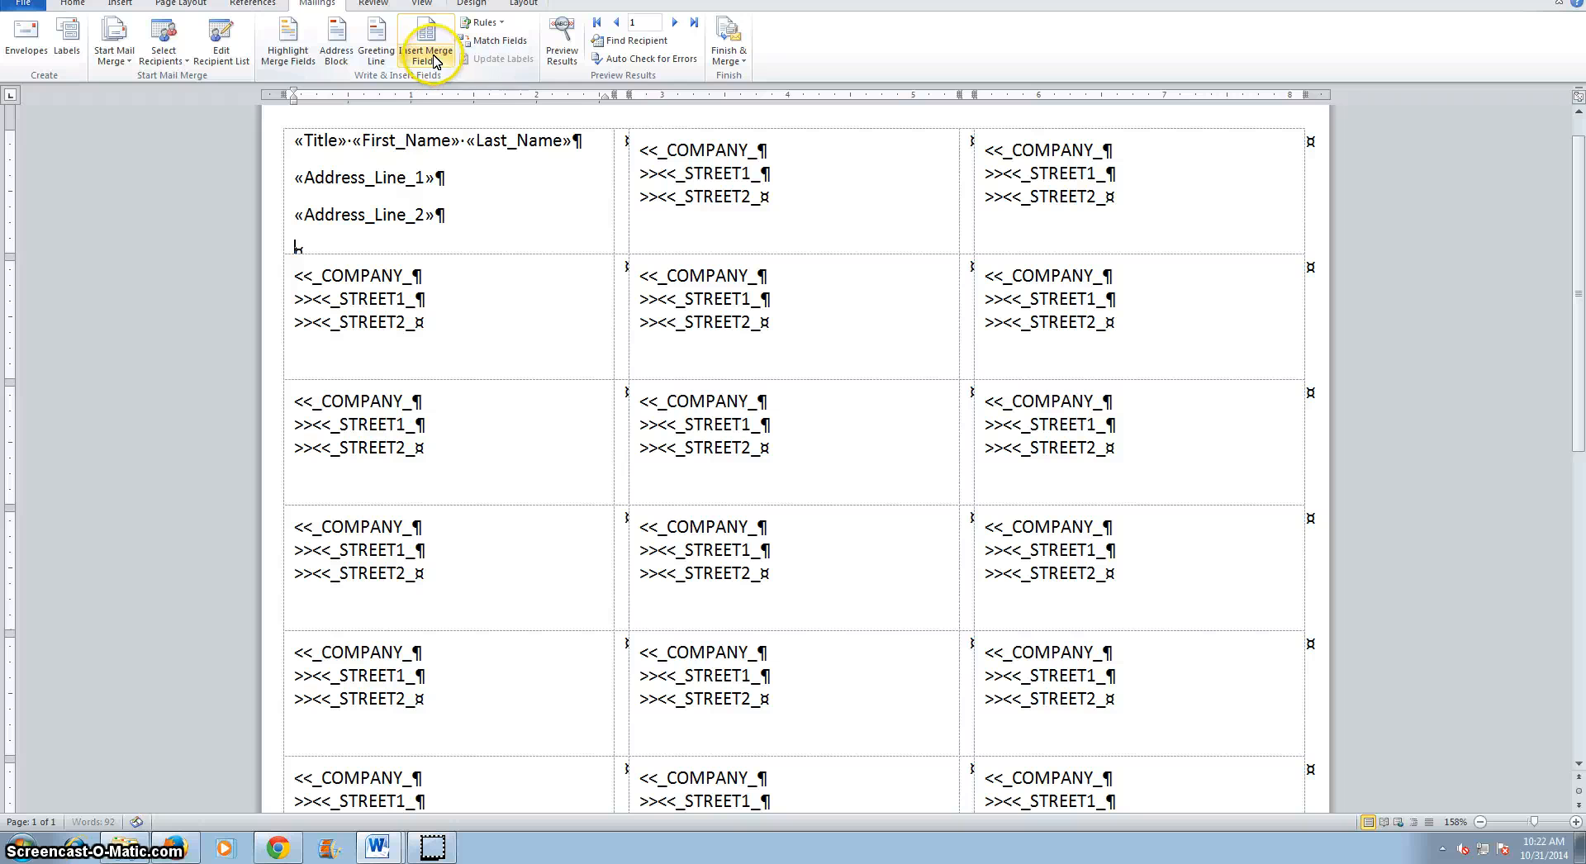
click(435, 62)
click(450, 169)
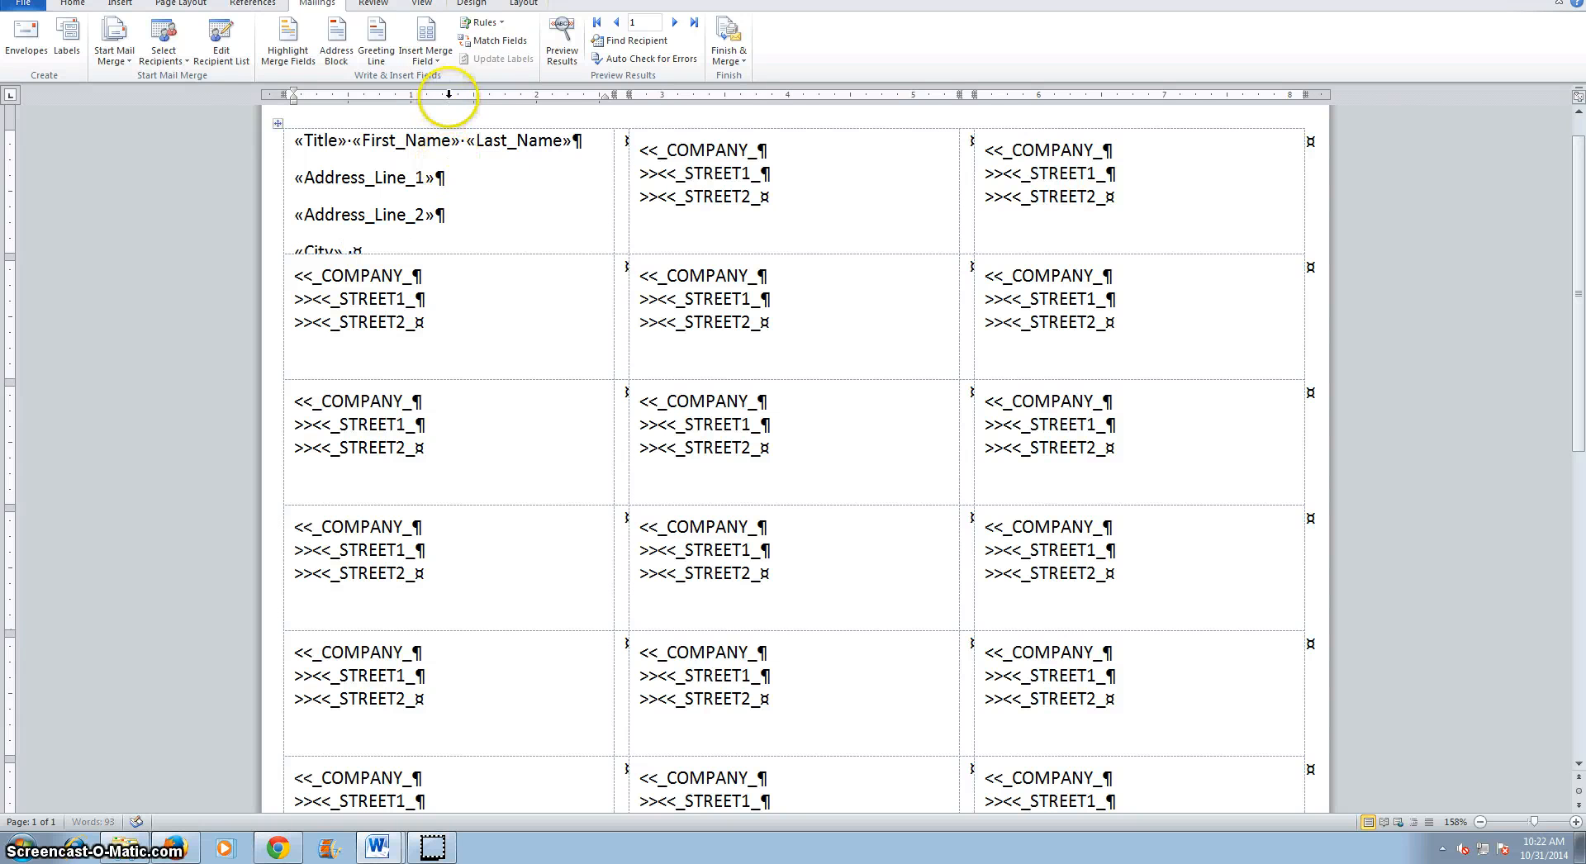
click(435, 62)
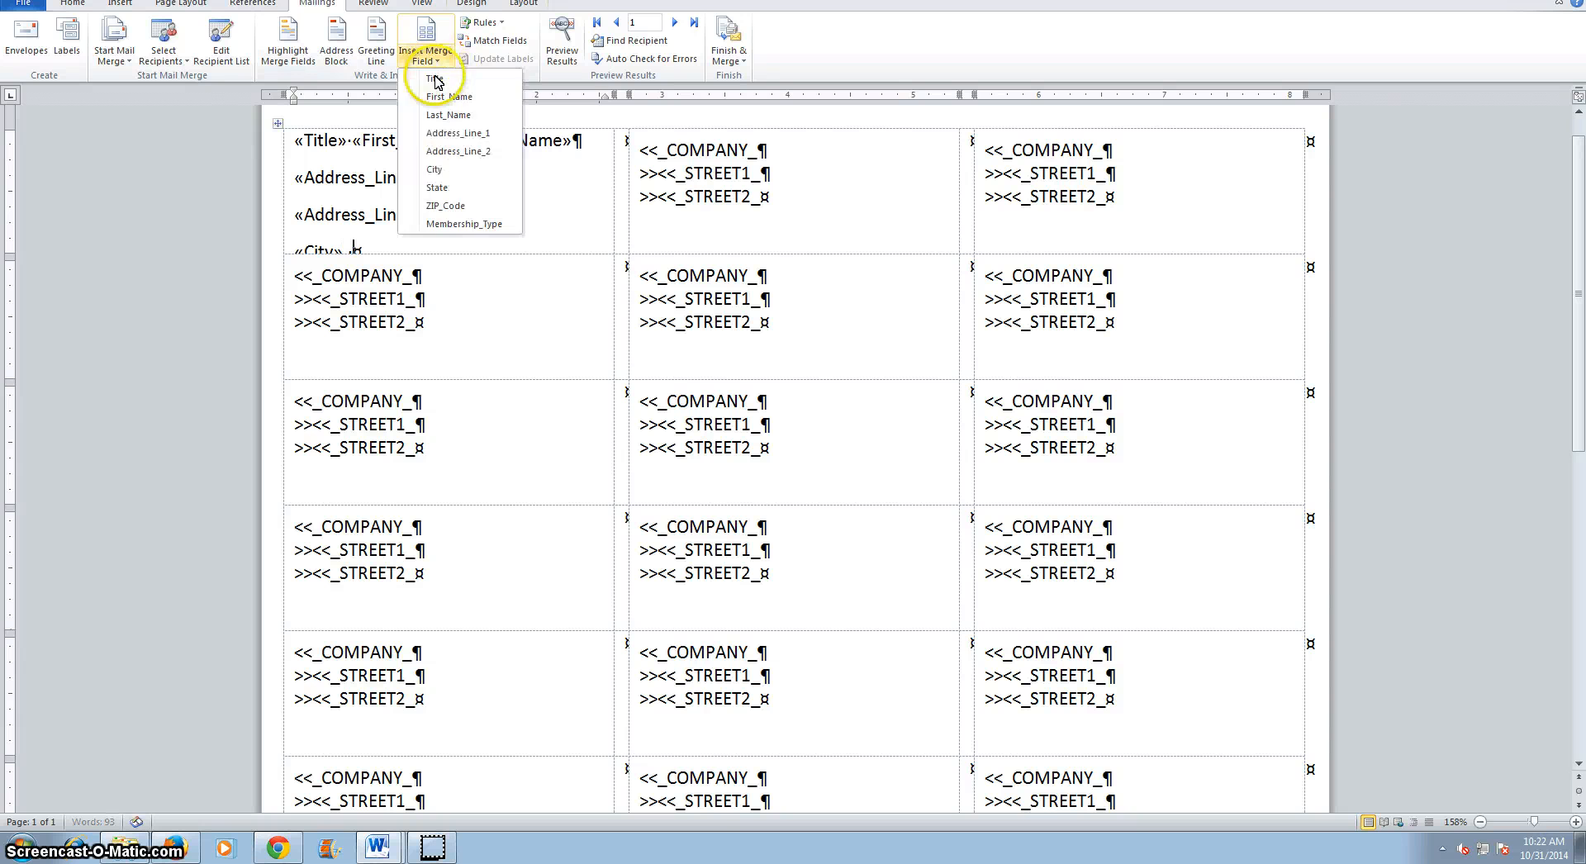
click(444, 188)
click(438, 64)
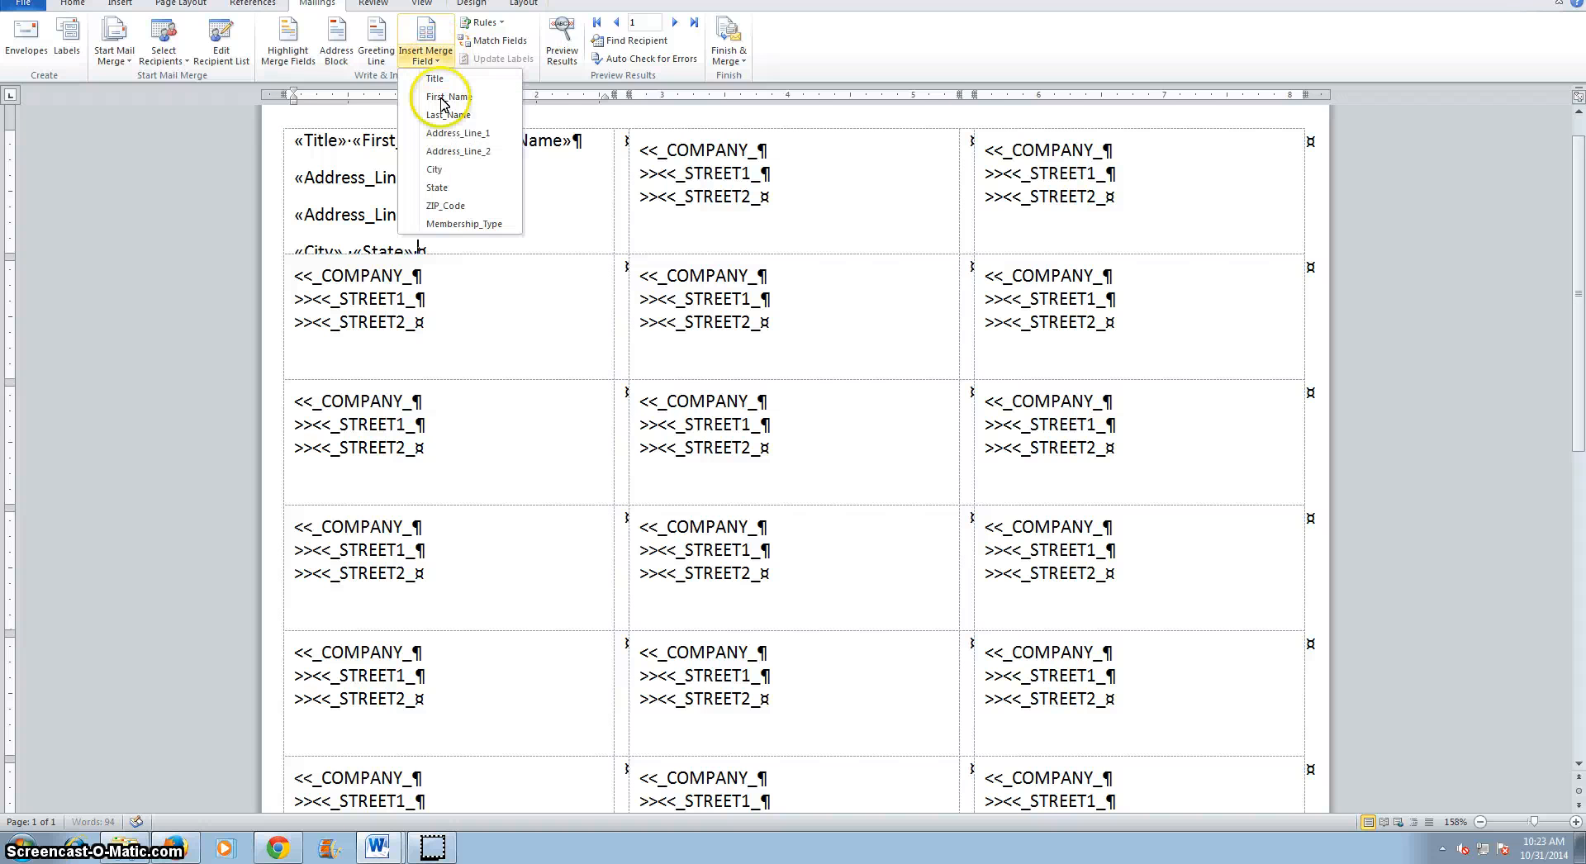
click(442, 207)
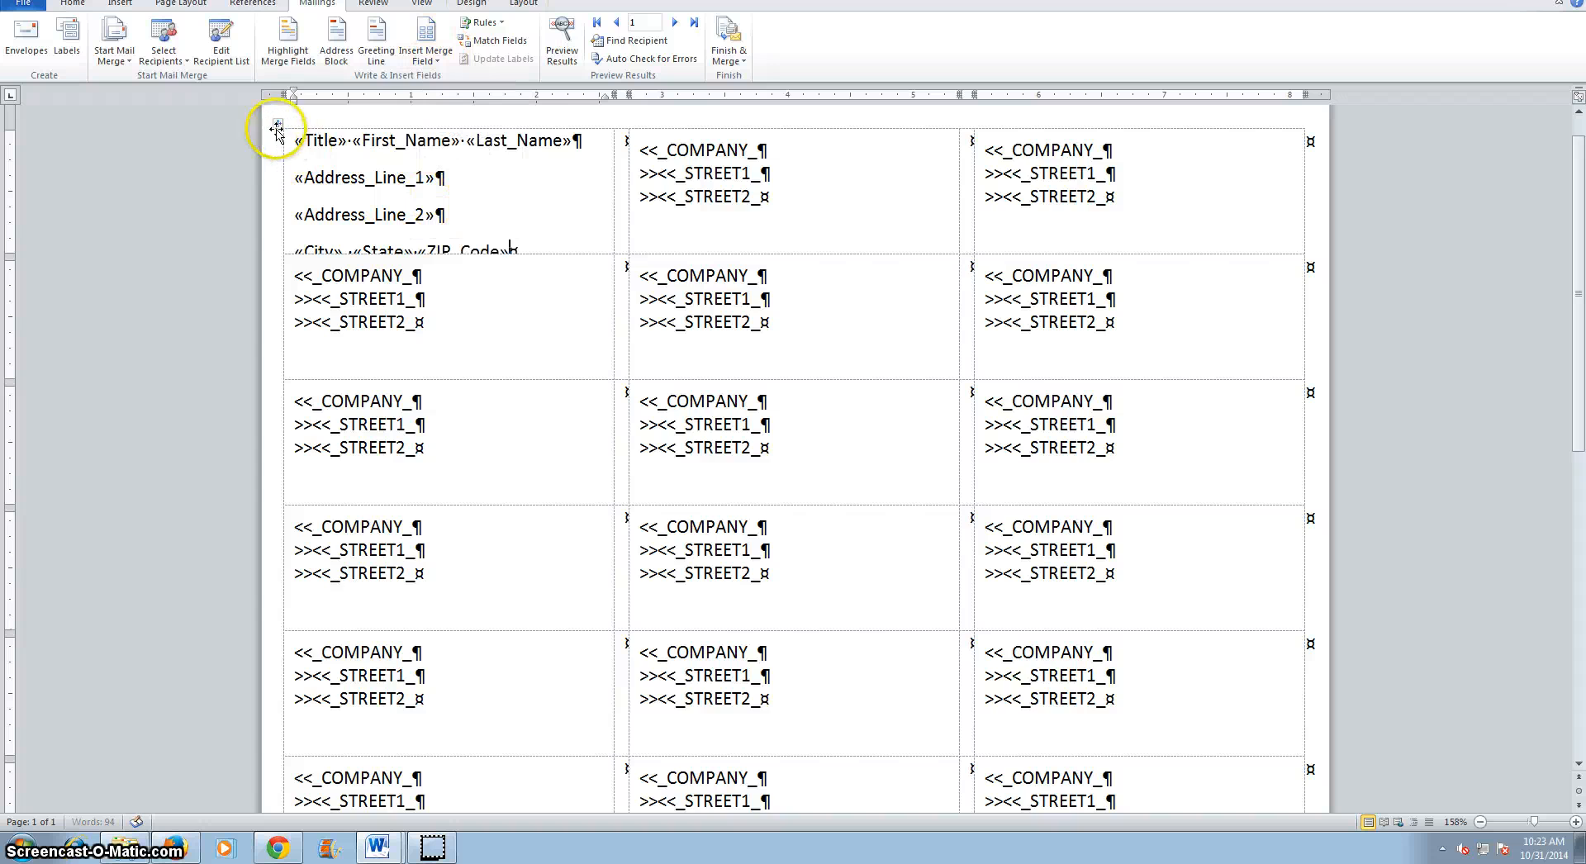
Select the whole label table and set paragraph spacing before and after to 0 pt with Single line spacing.
click(277, 124)
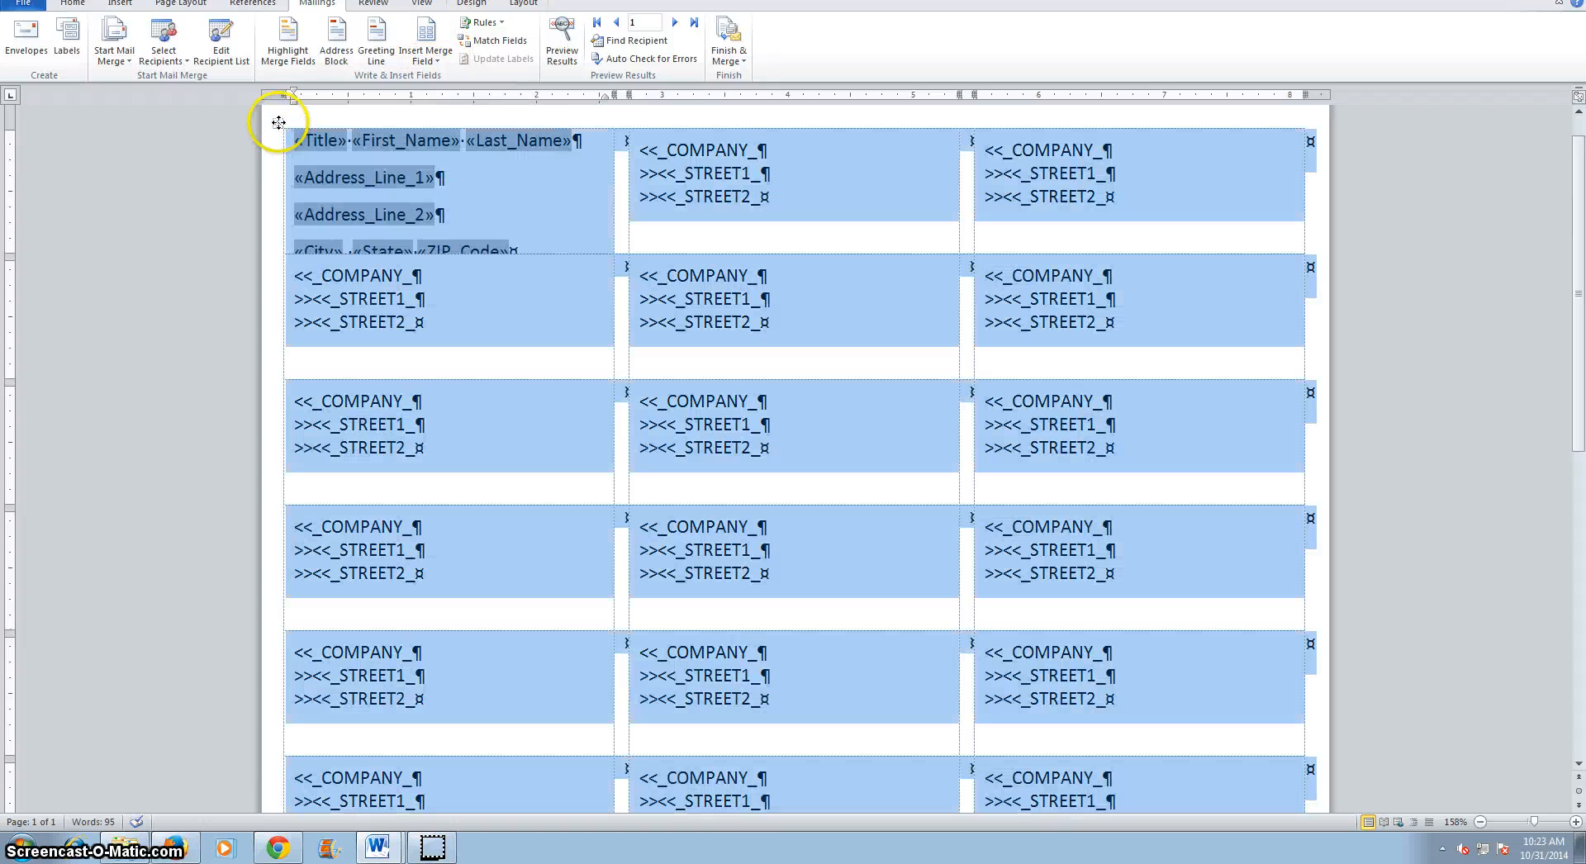
click(73, 6)
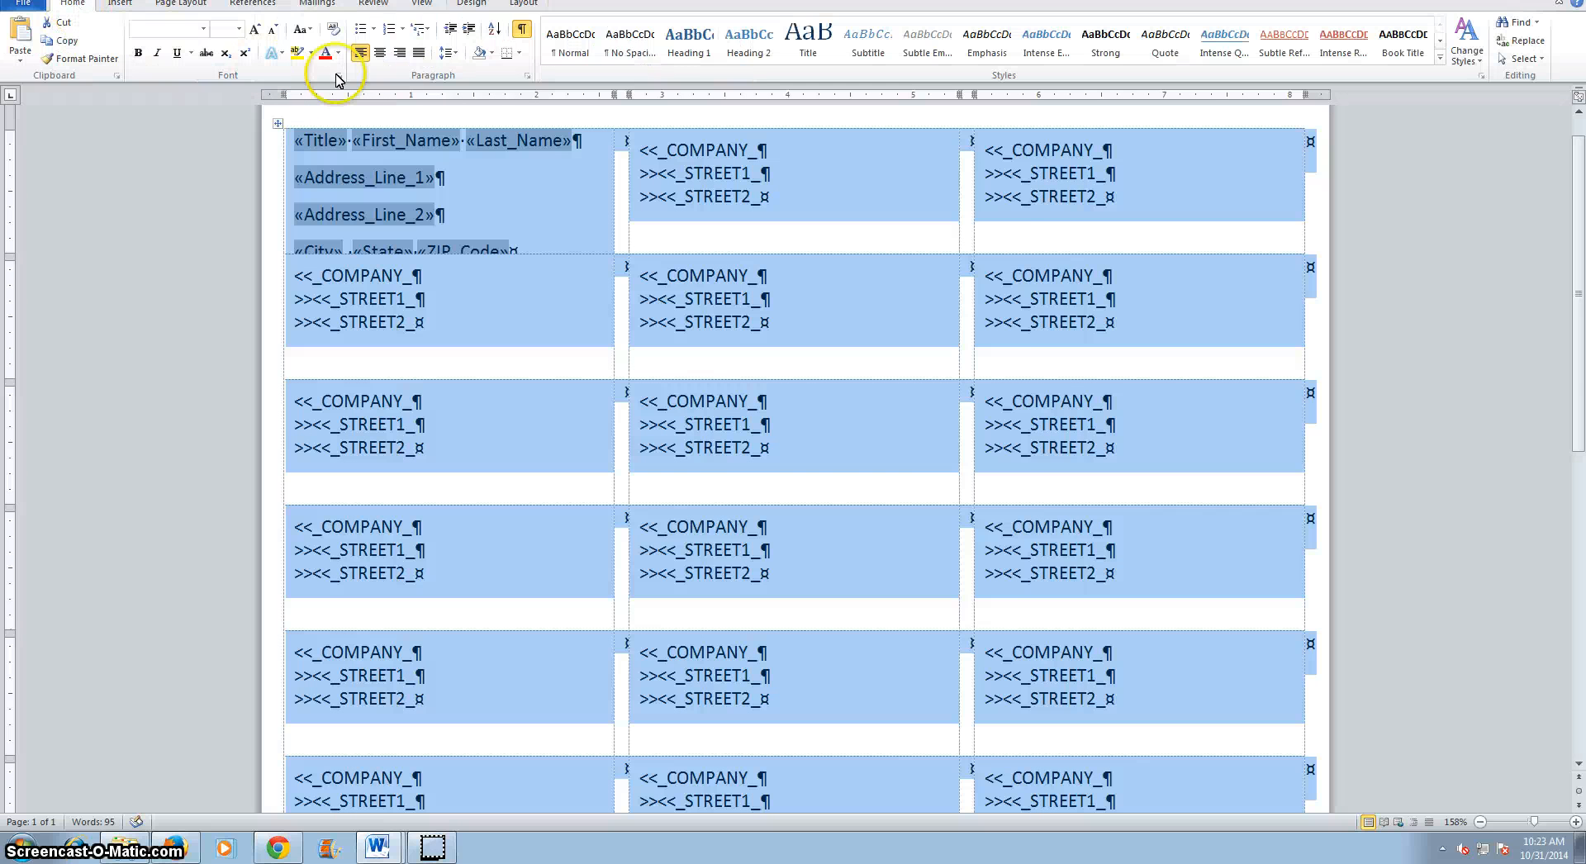
click(527, 75)
click(828, 450)
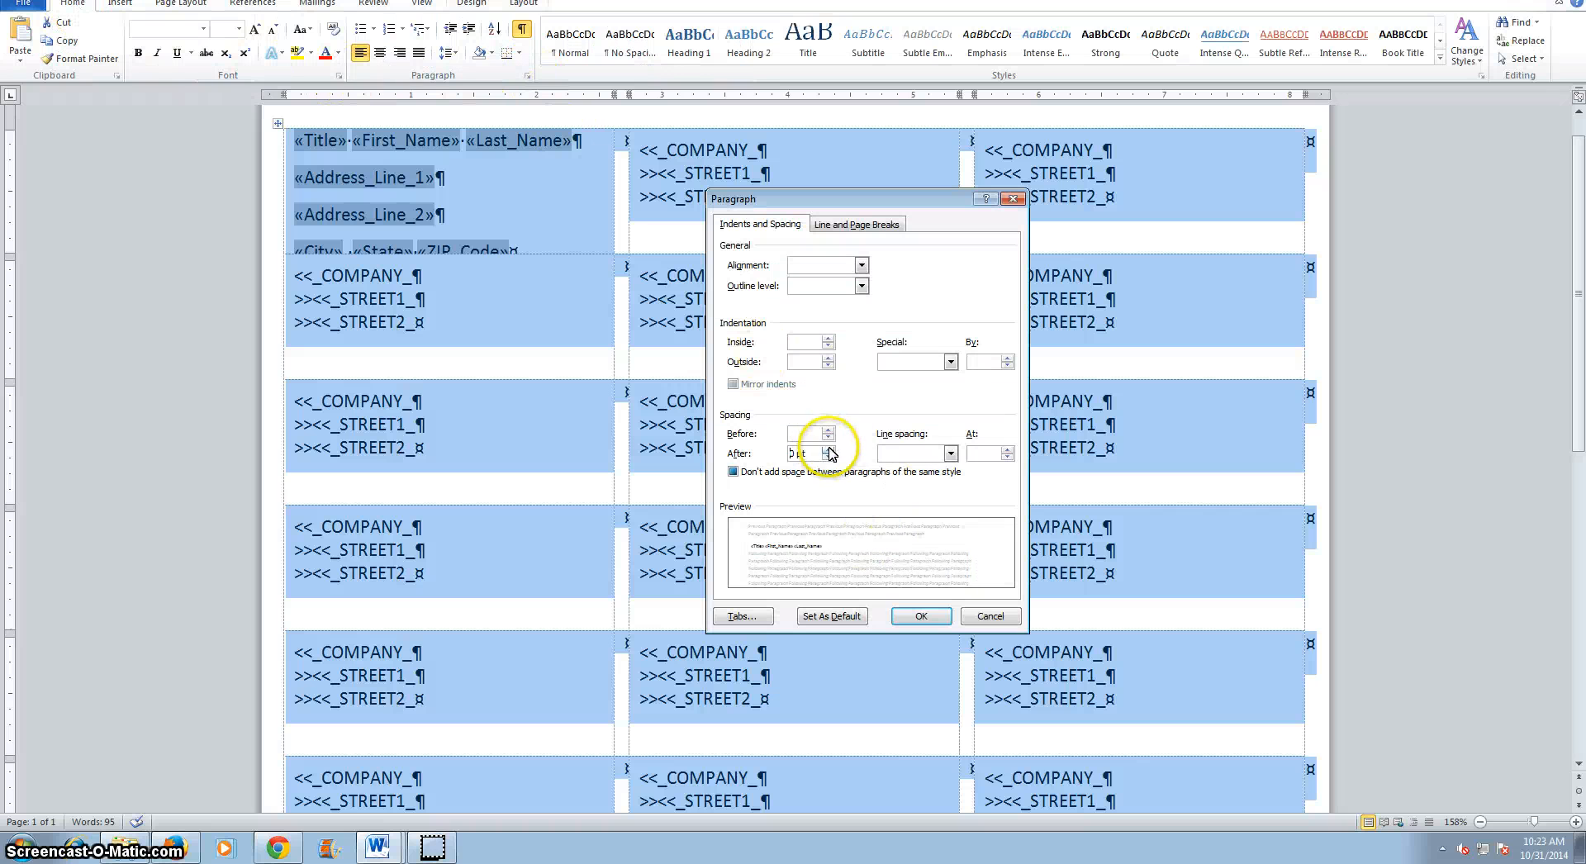
click(827, 432)
click(950, 454)
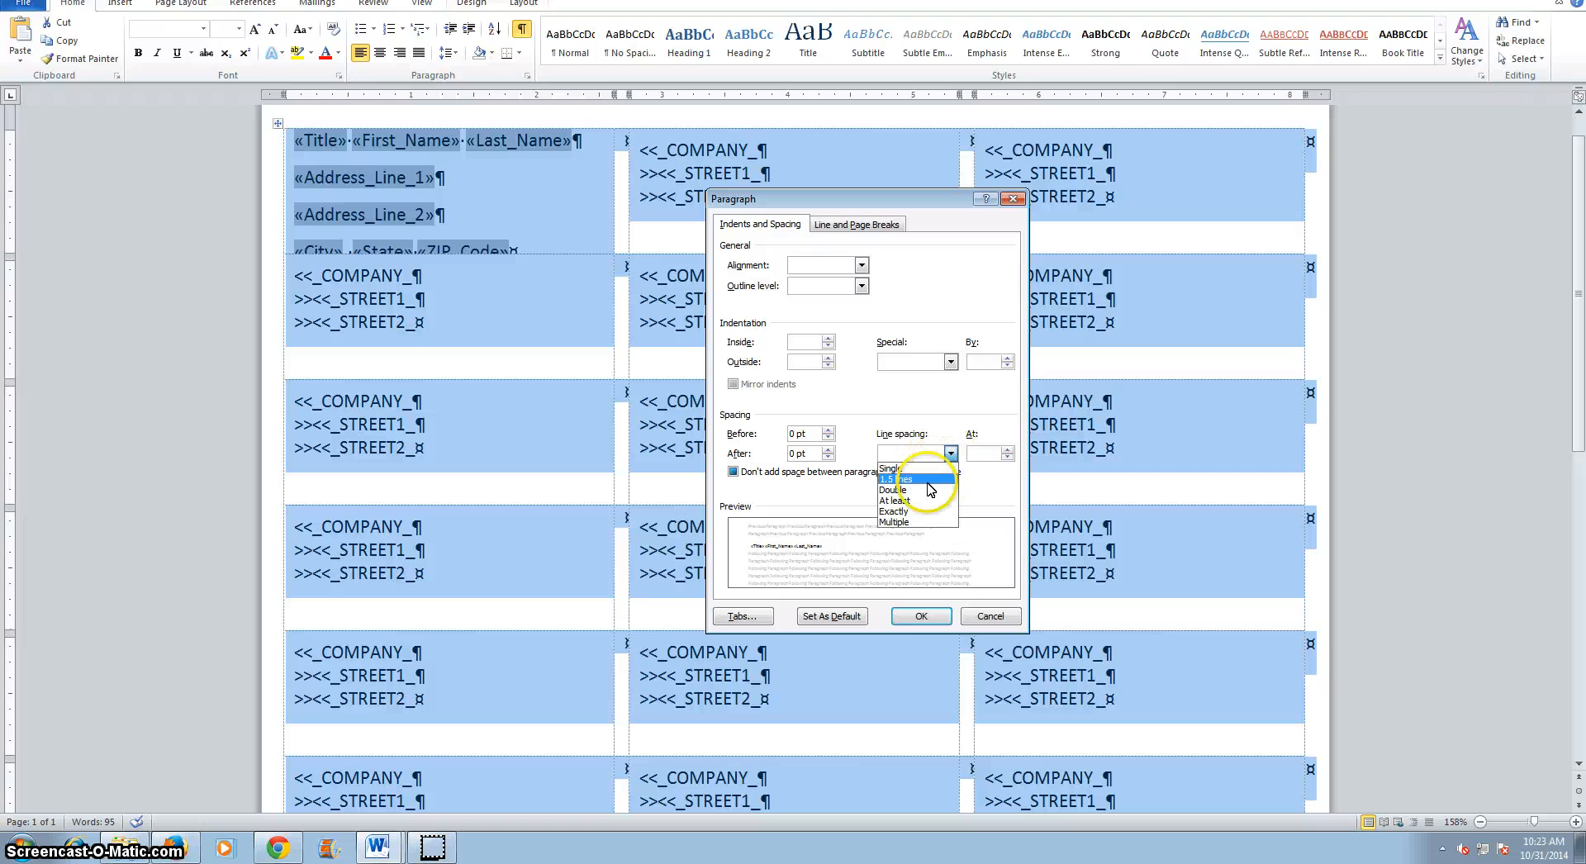
click(892, 468)
click(921, 616)
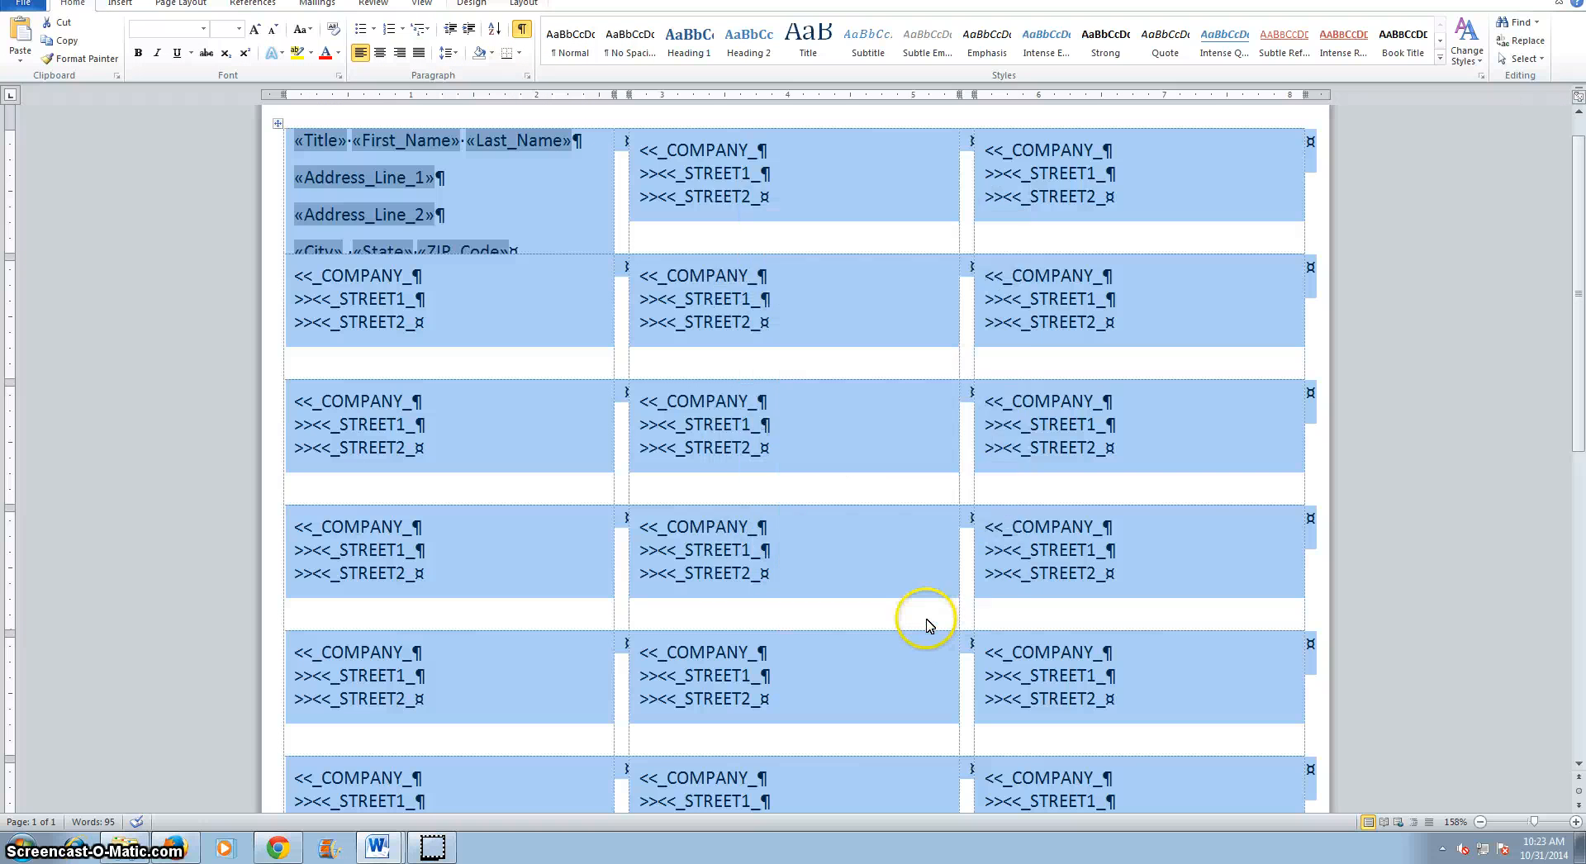
Set the label table's text to Calibri (Body) at 11 pt.
click(380, 55)
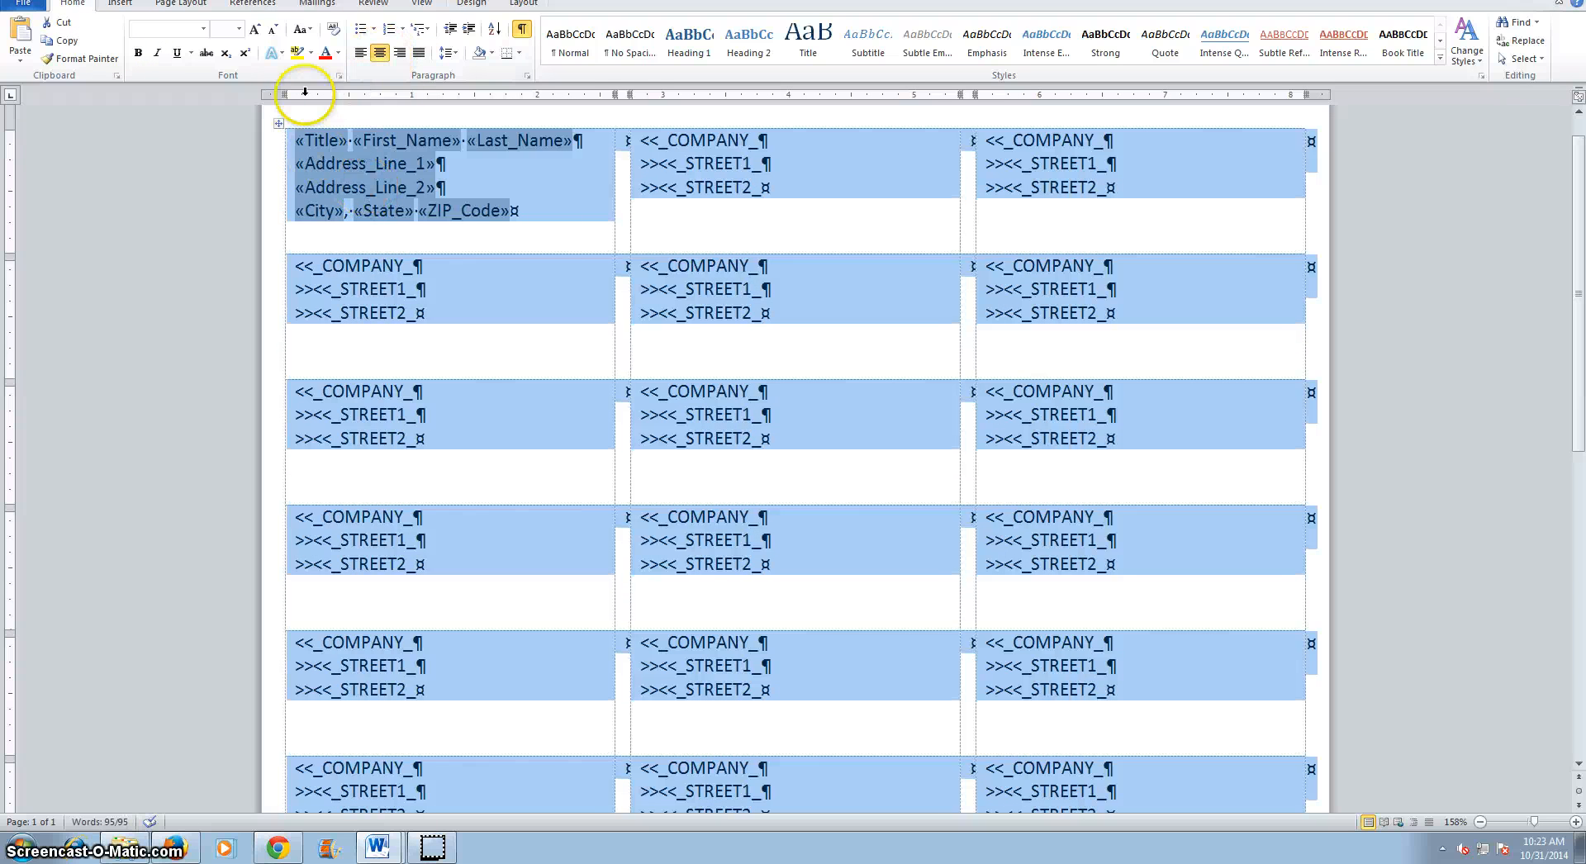
click(239, 32)
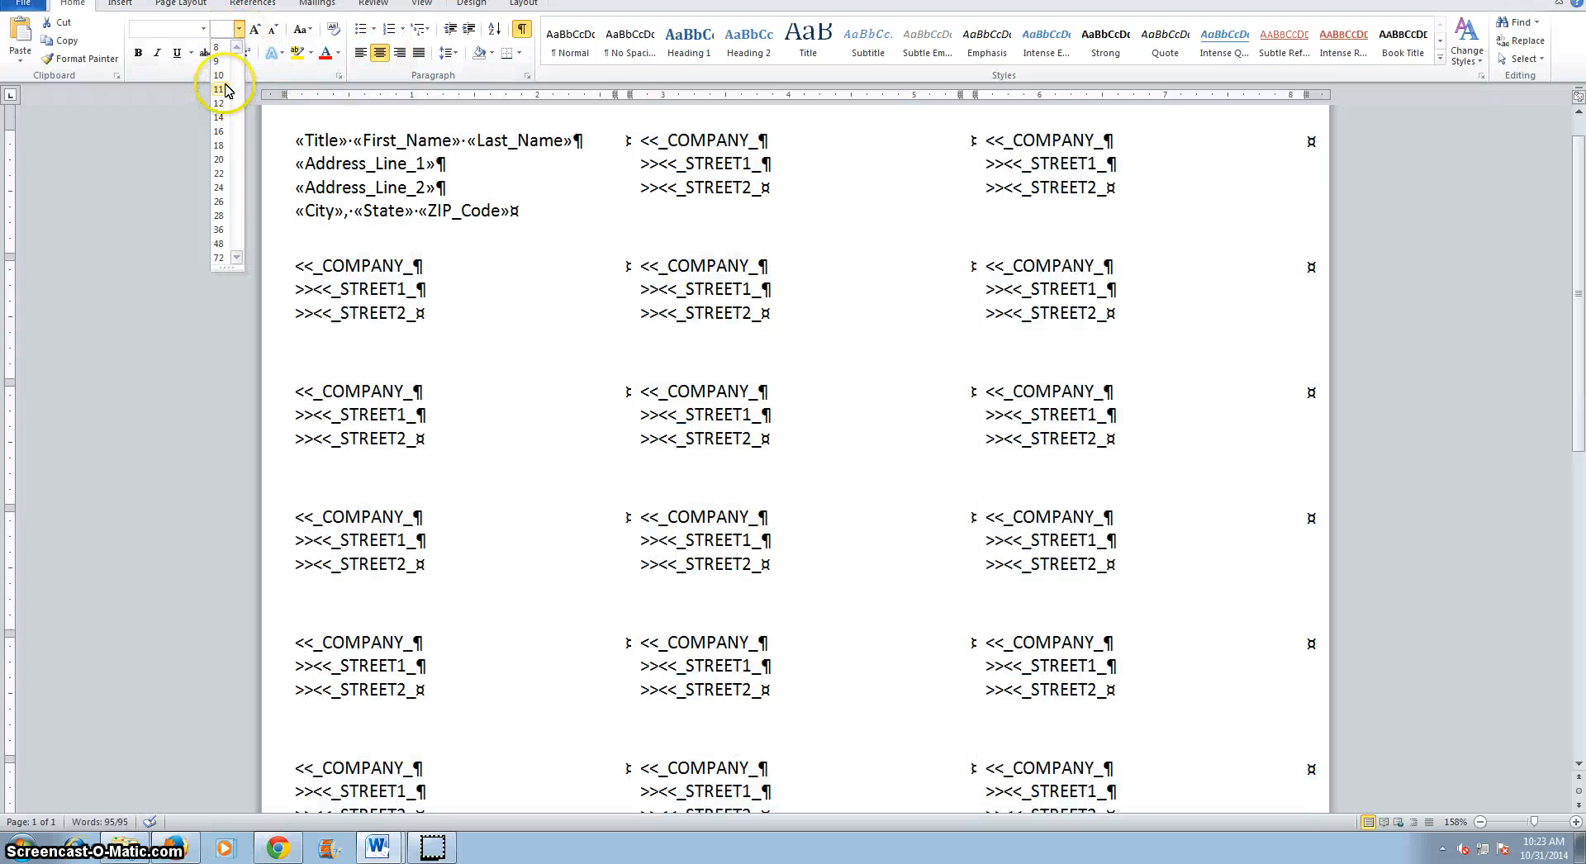
click(225, 90)
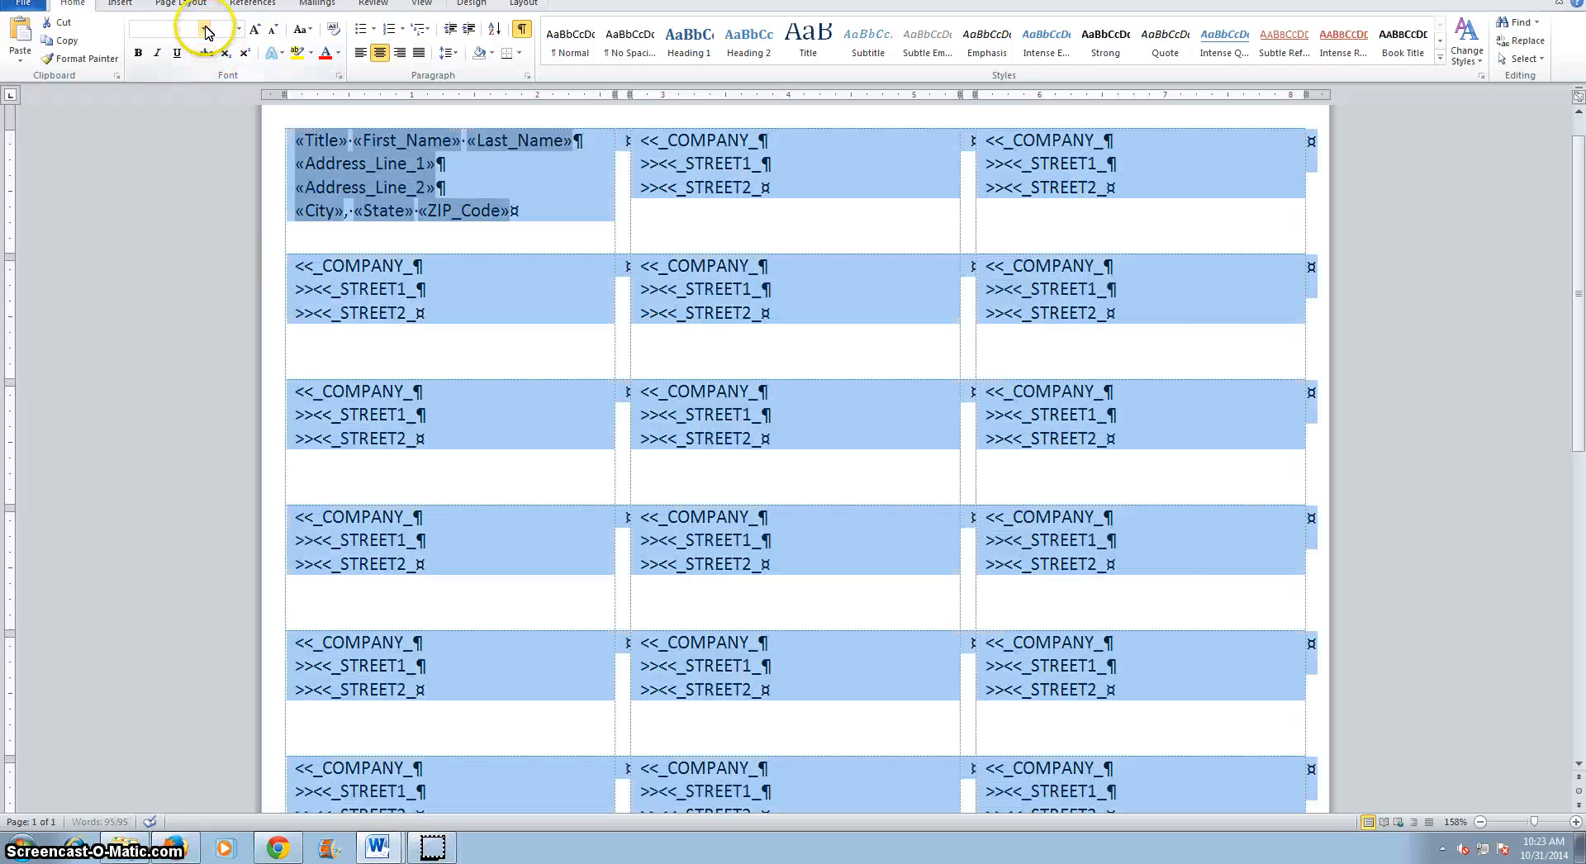
click(206, 33)
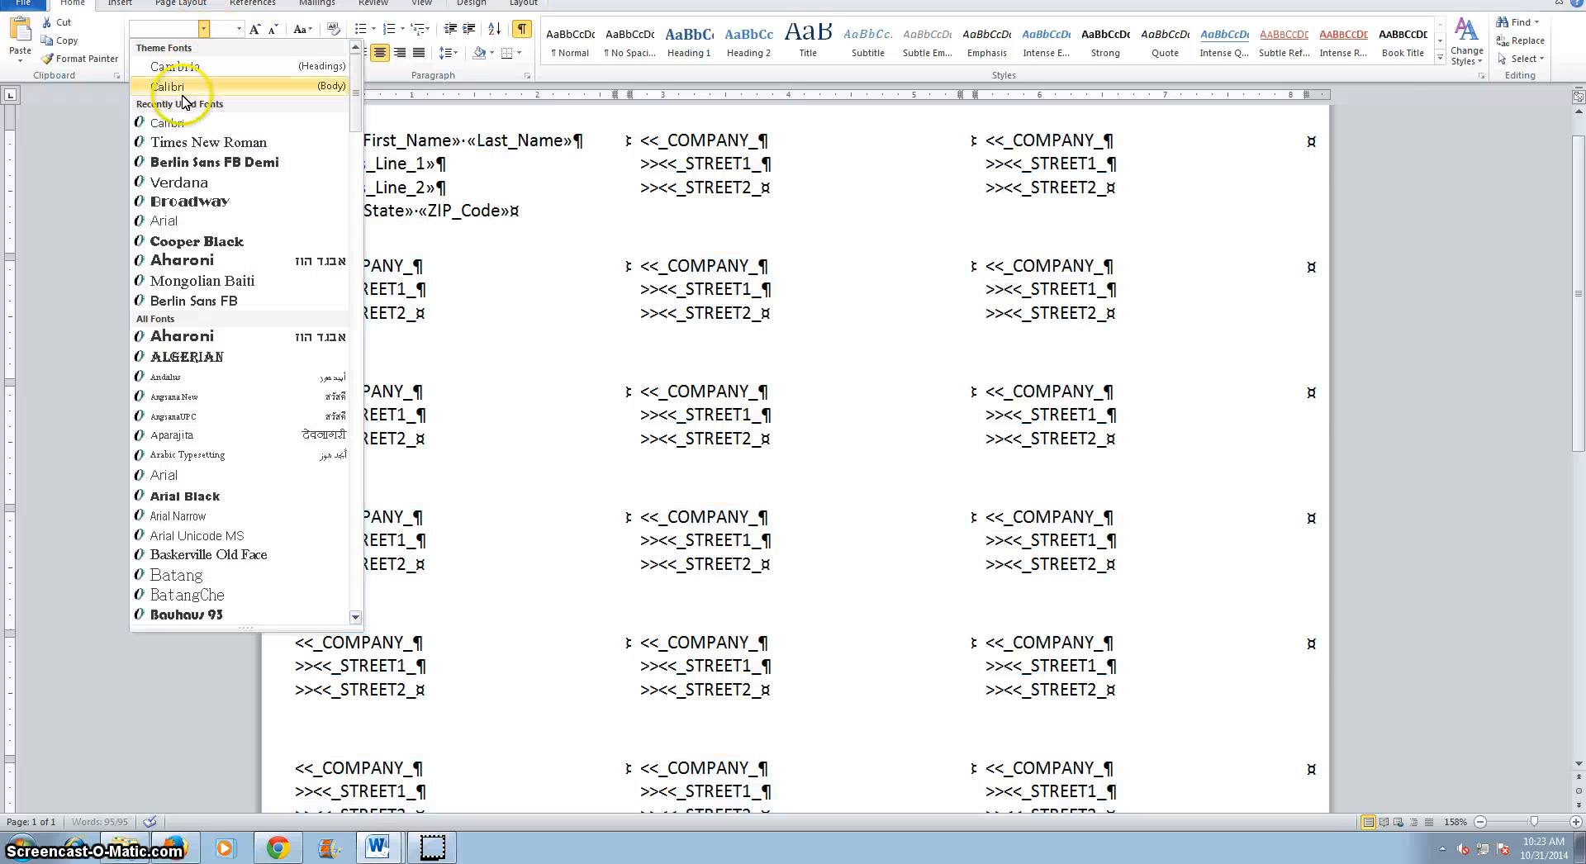
click(183, 101)
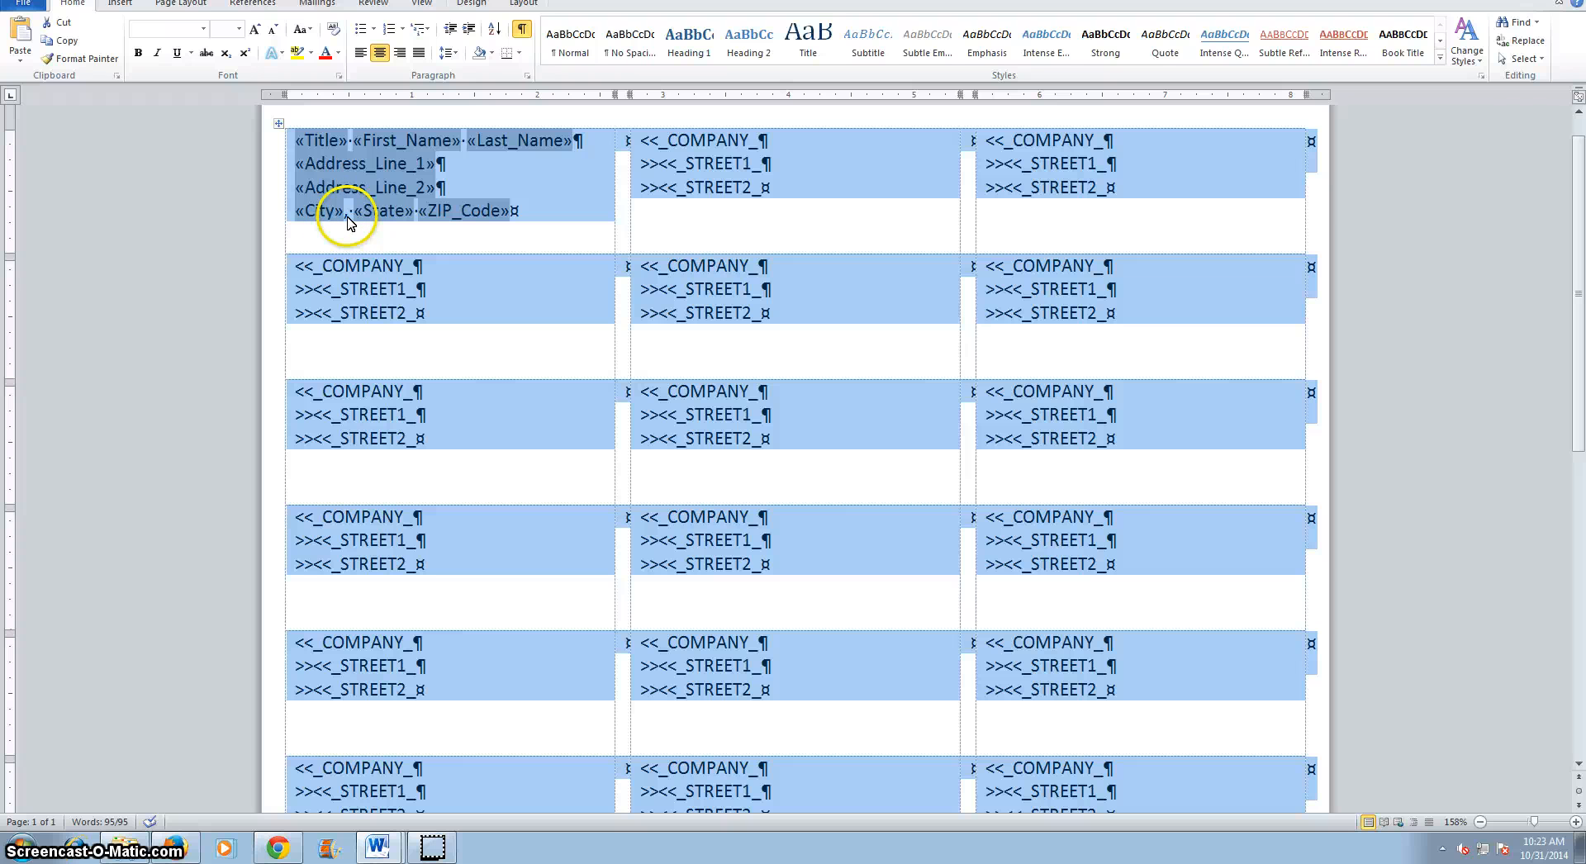
Copy the first label's merge fields and delete the placeholder COMPANY and STREET text from all other label cells.
click(531, 211)
drag(531, 211, 272, 150)
key(ctrl+c)
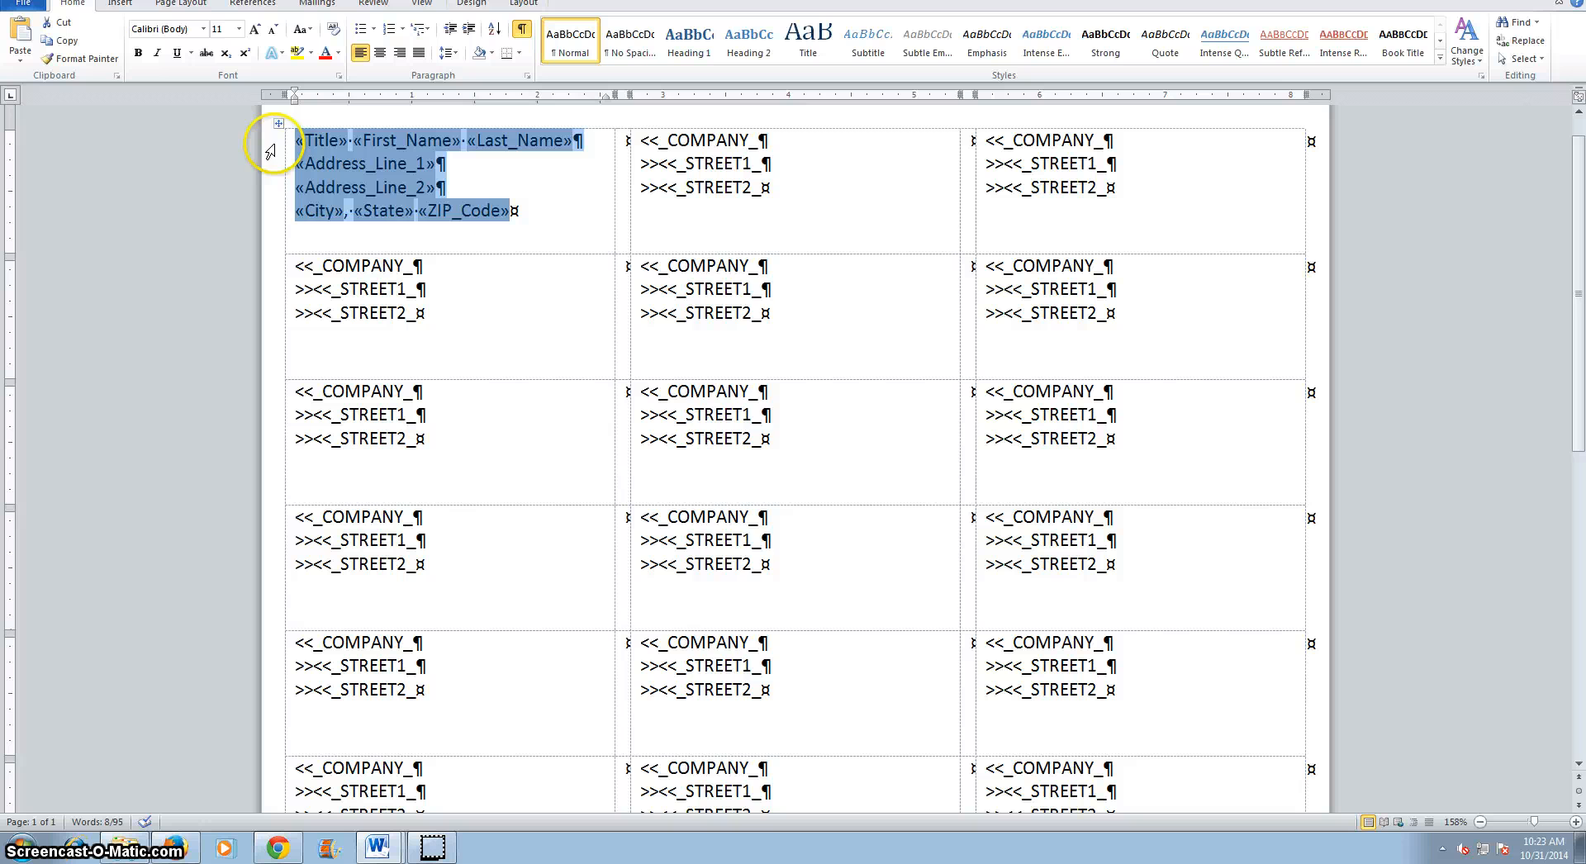
click(680, 123)
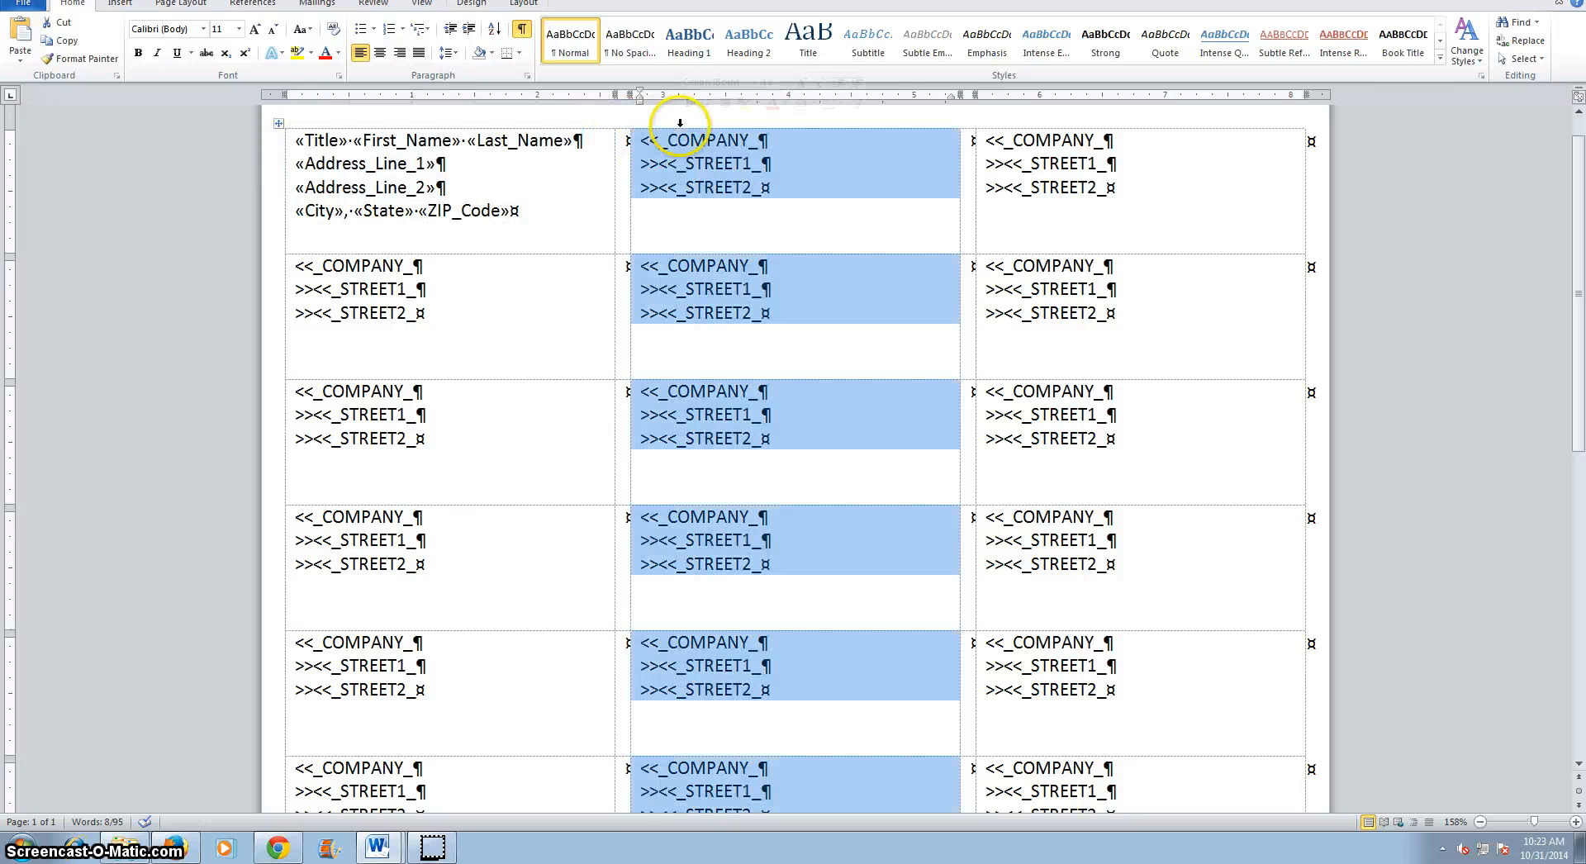
key(Delete)
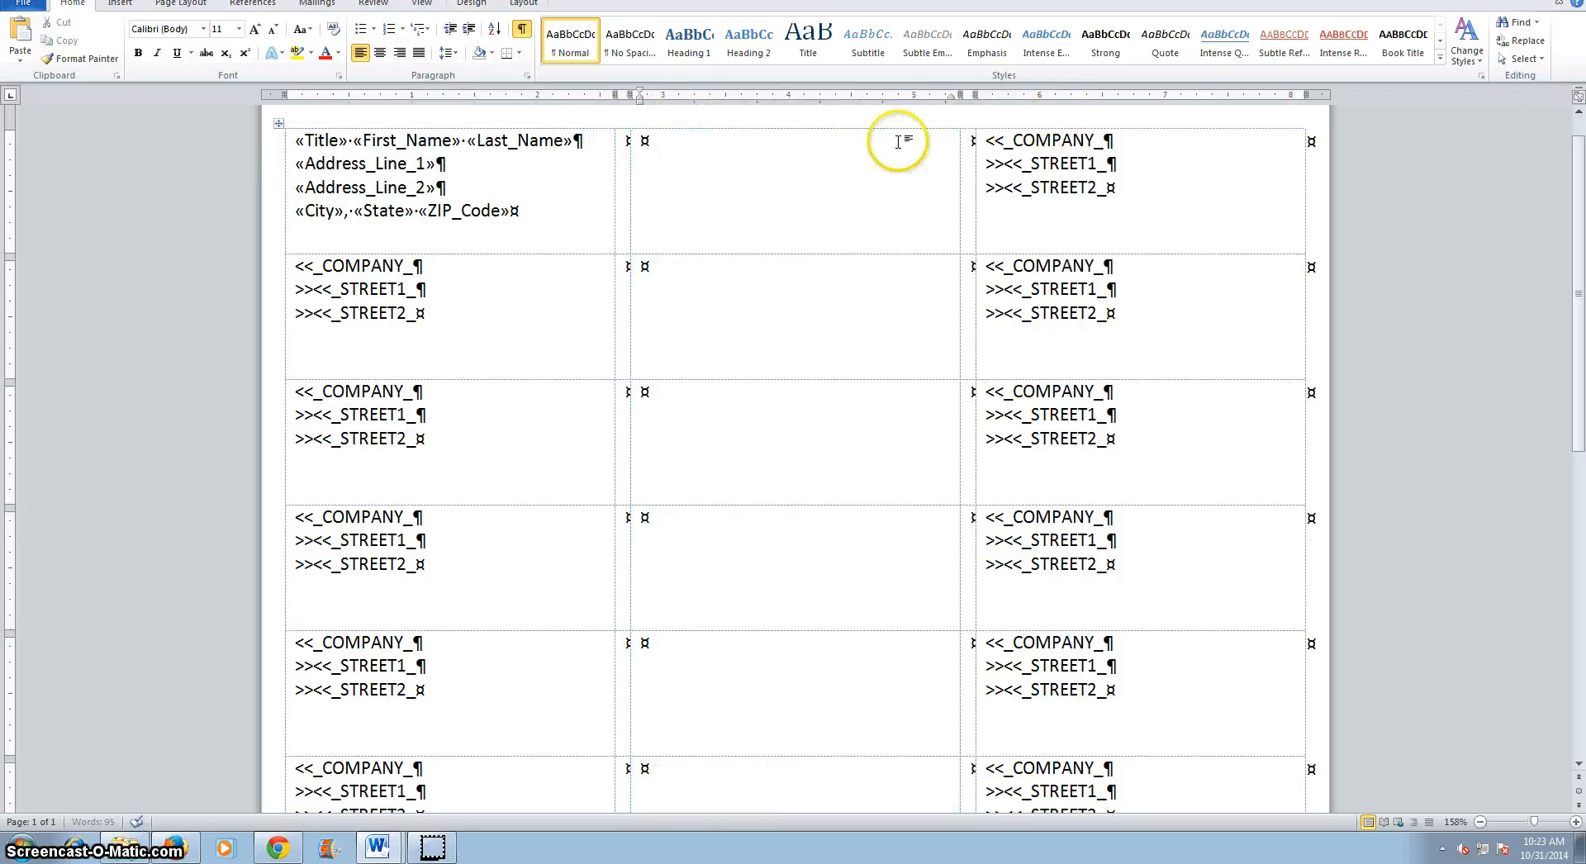
click(1021, 122)
key(Delete)
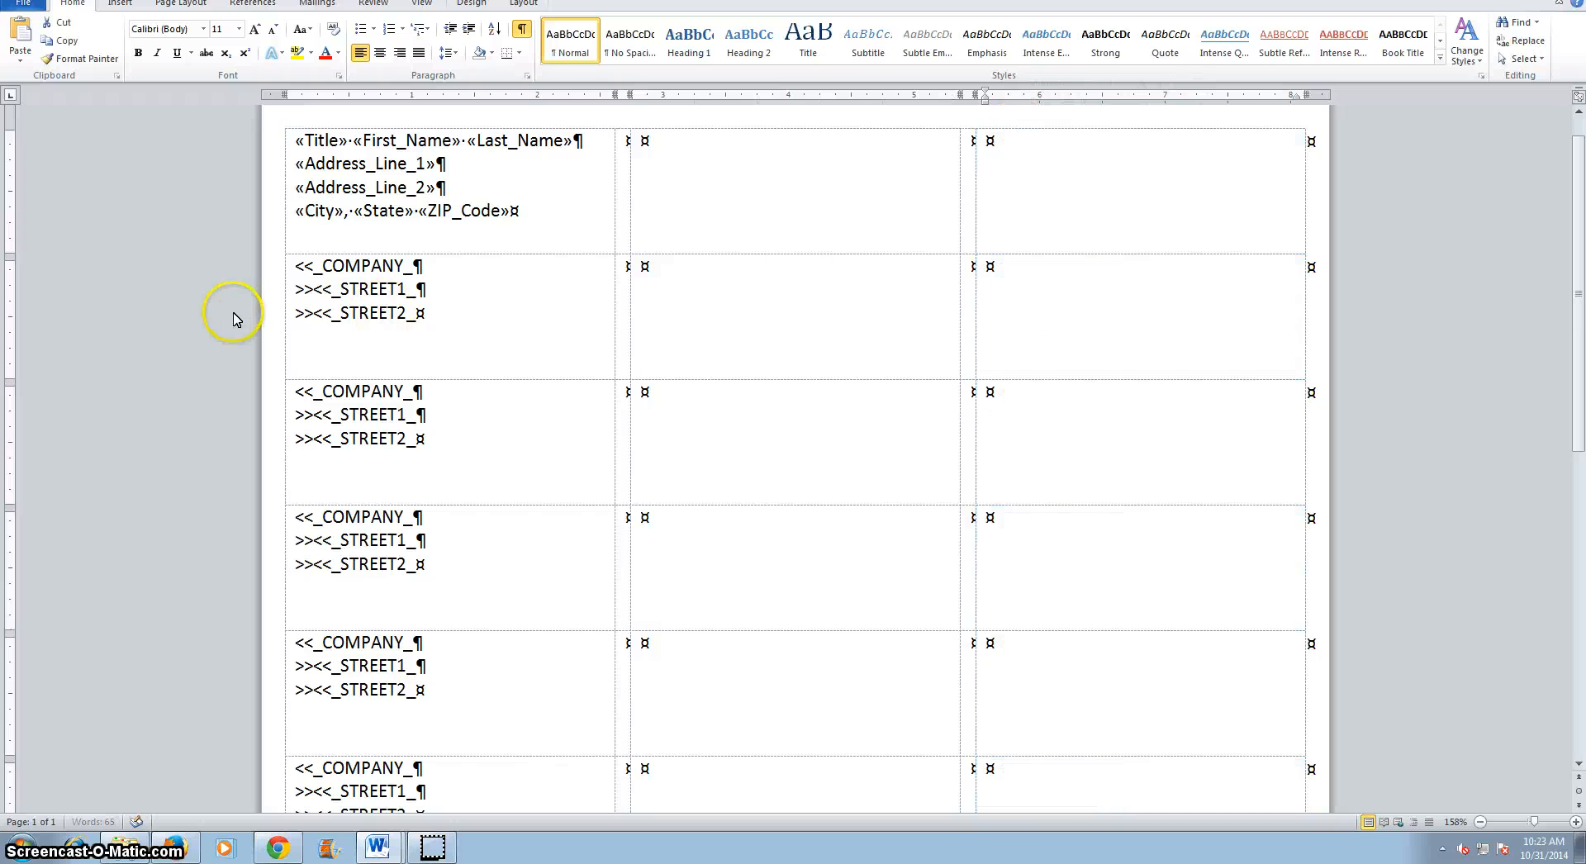
drag(272, 305, 319, 822)
key(Delete)
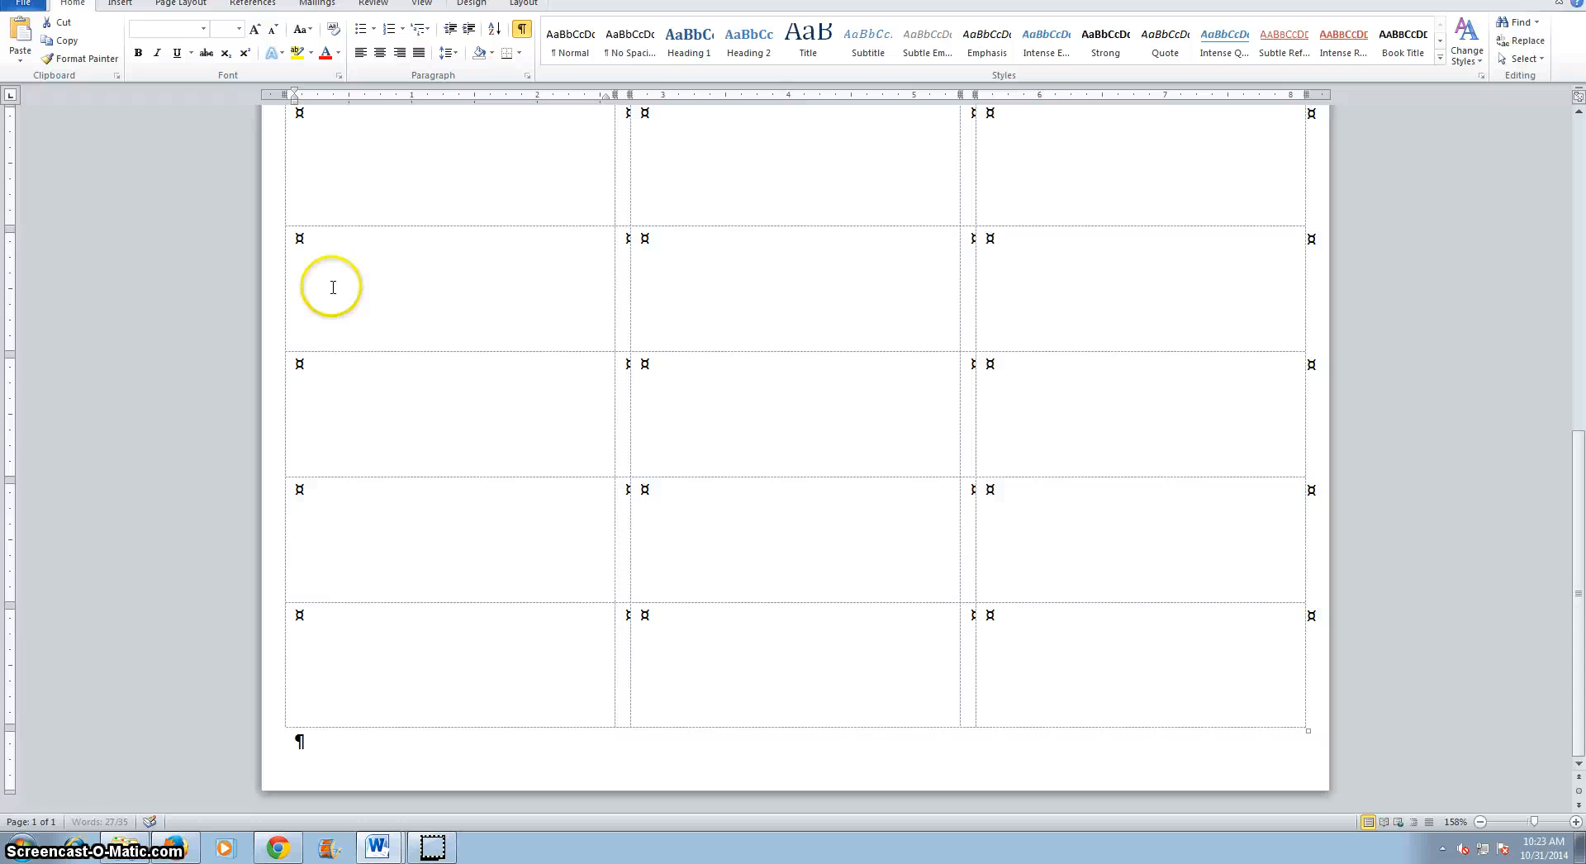
Insert a Next Record rule into the second label cell.
scroll(333, 287, up, 10)
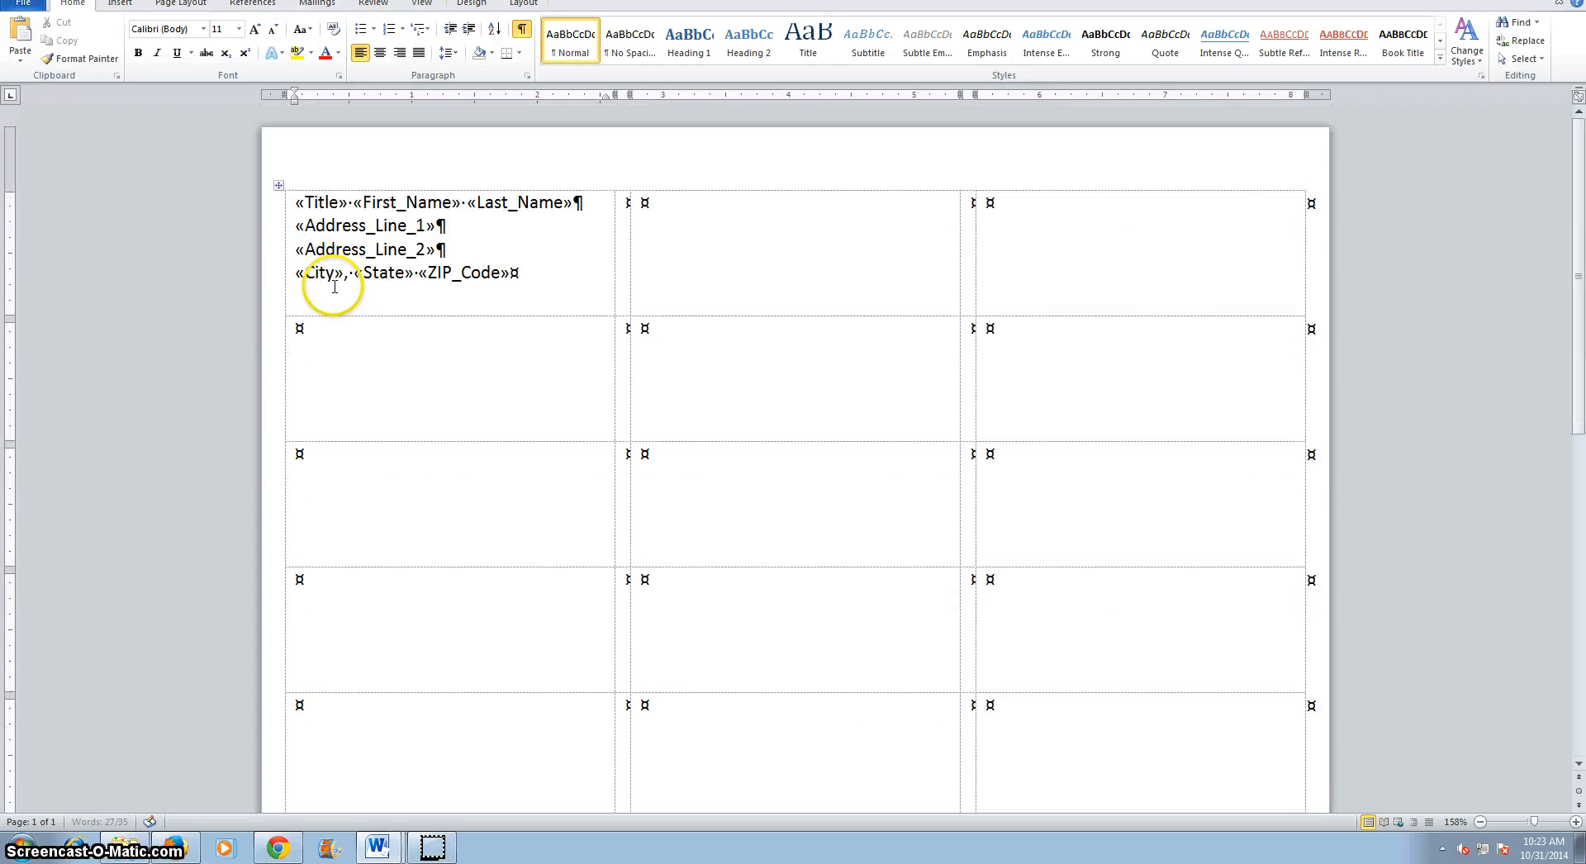
click(669, 209)
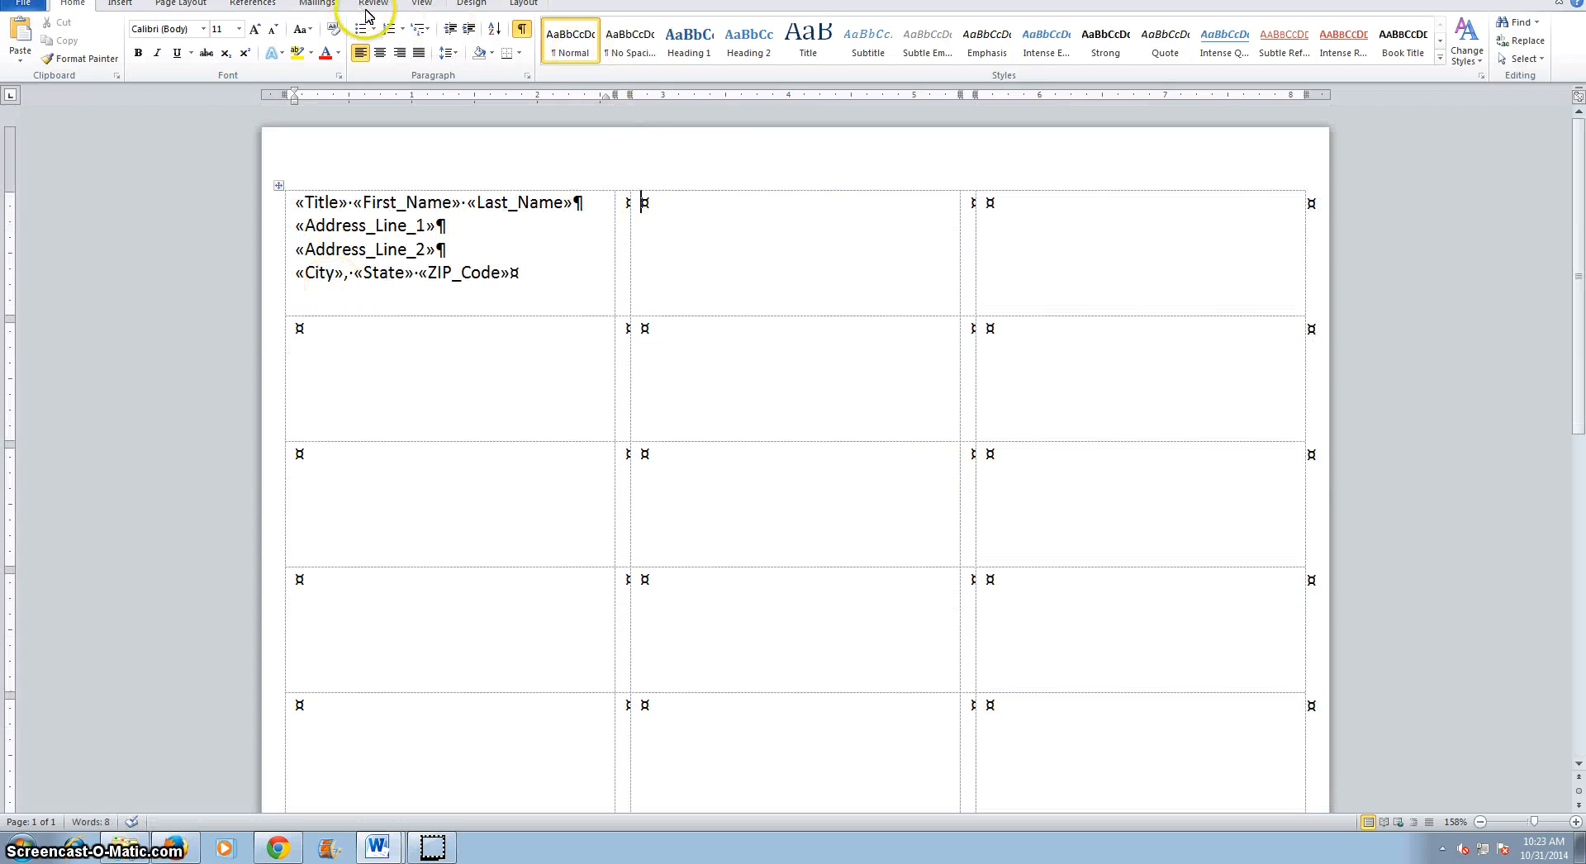
click(314, 6)
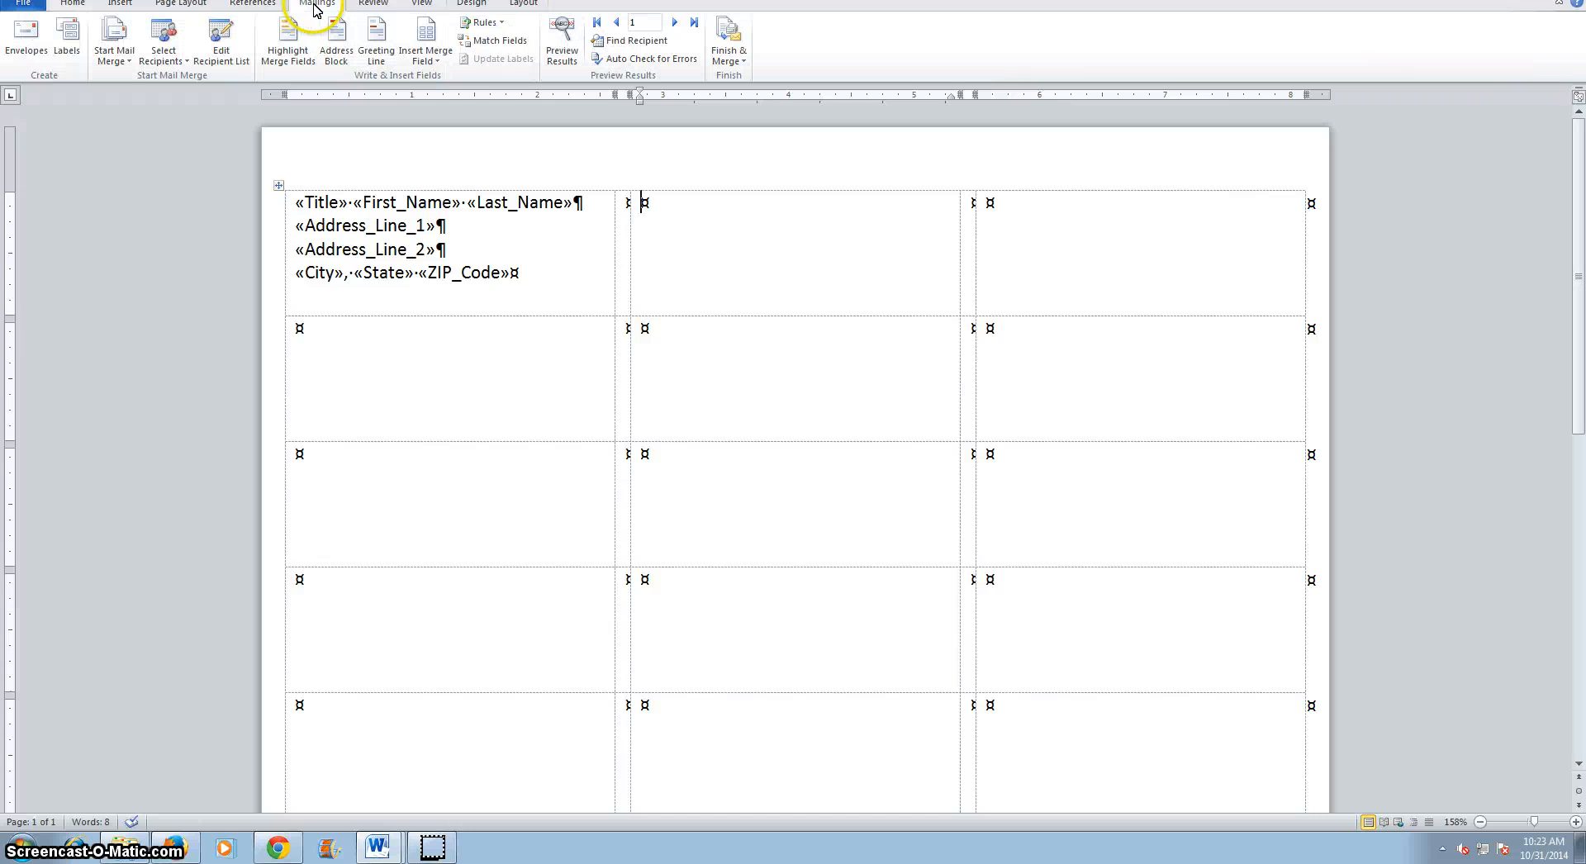
click(500, 24)
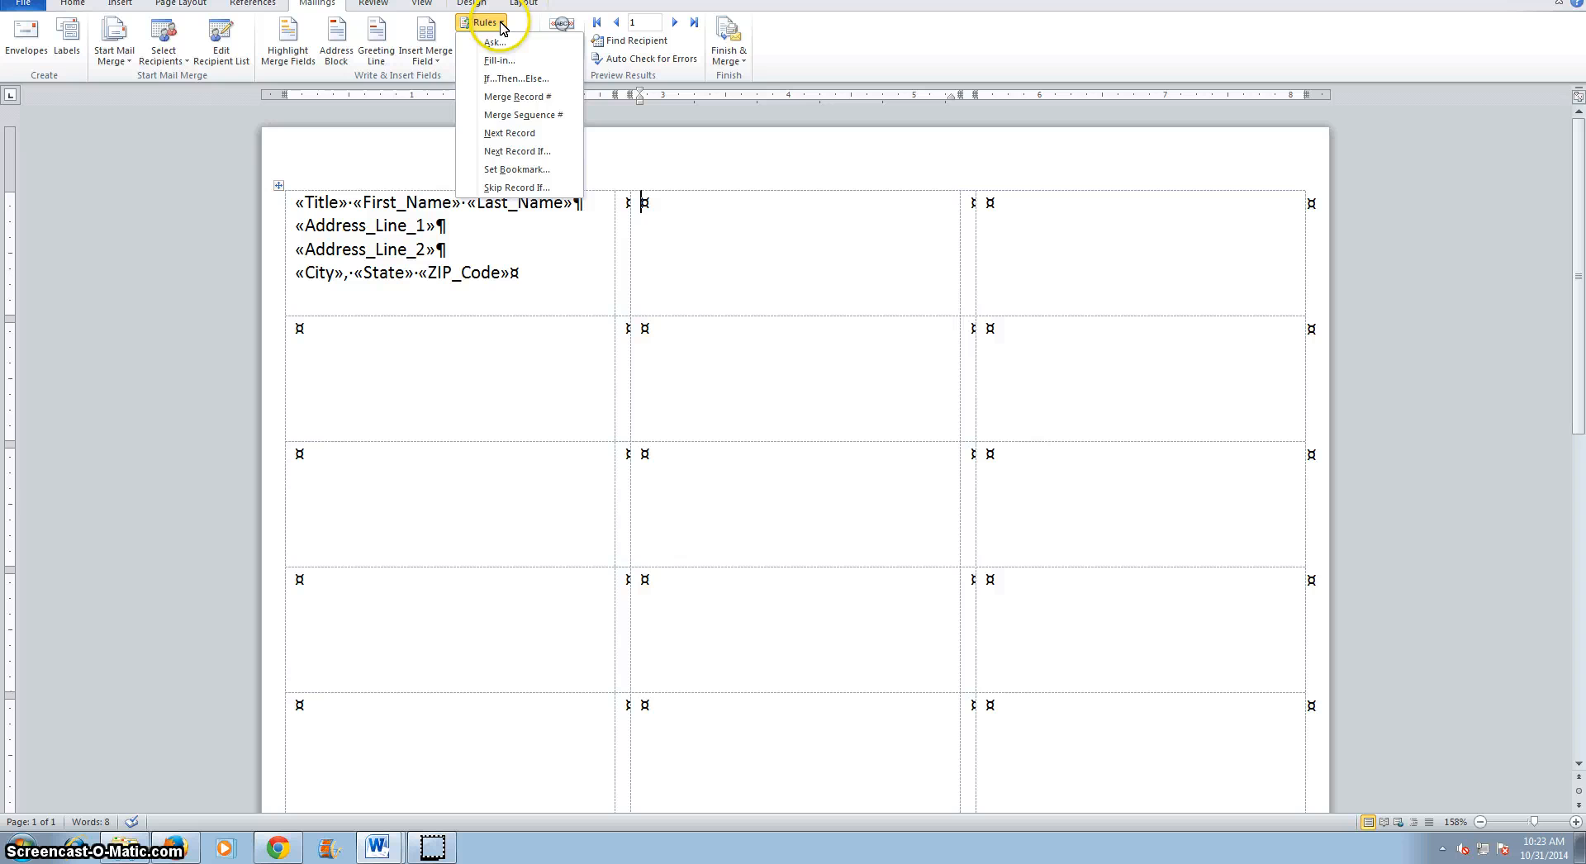
click(509, 133)
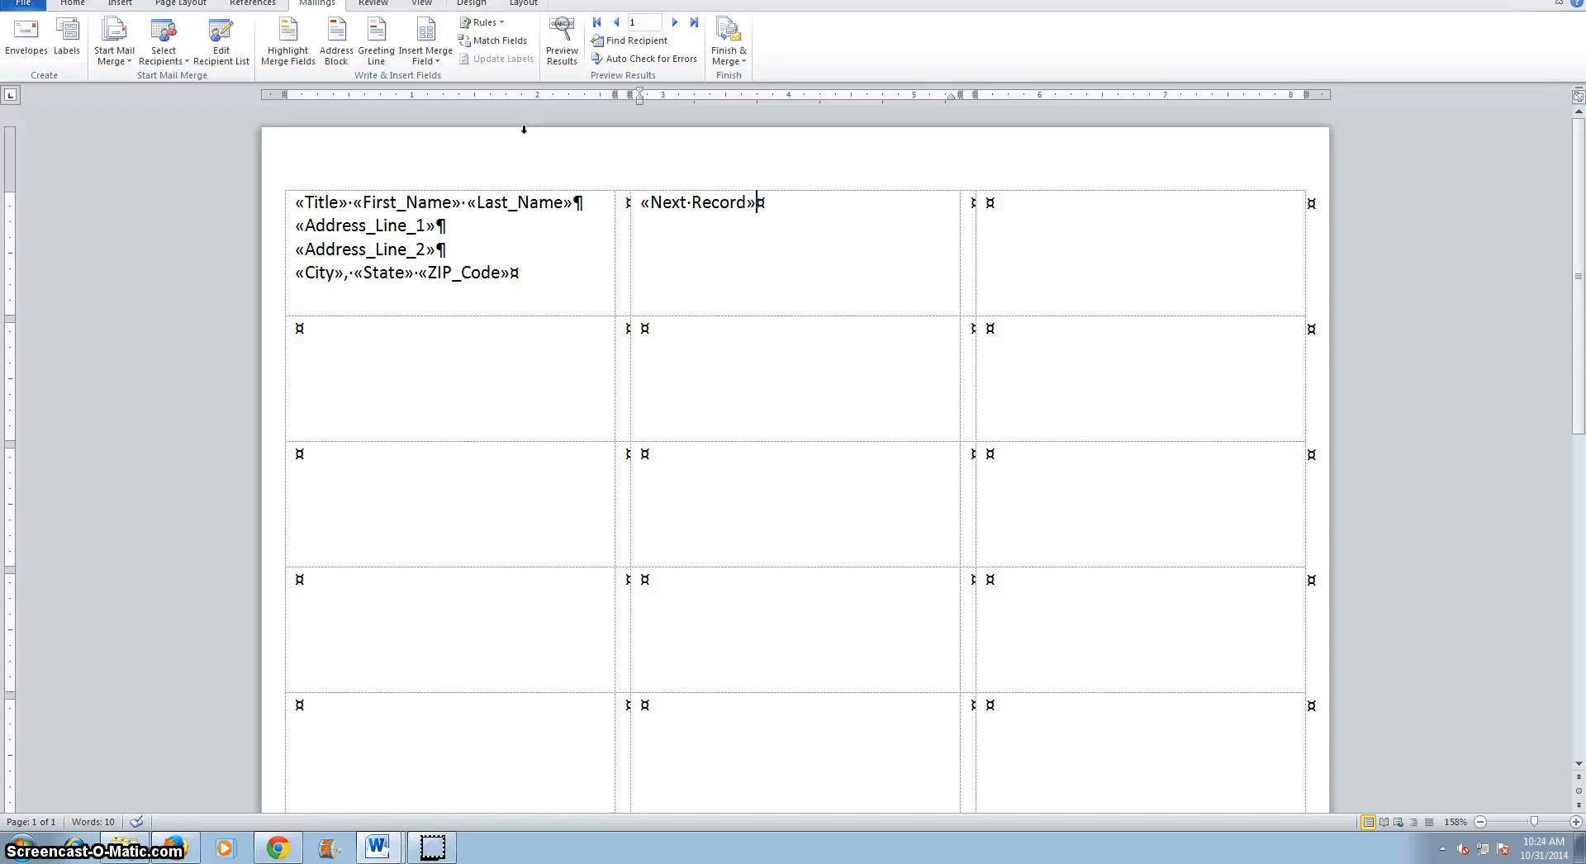
Paste the address merge fields after the Next Record rule and copy the complete second label.
key(ctrl+v)
drag(868, 276, 665, 207)
key(ctrl+c)
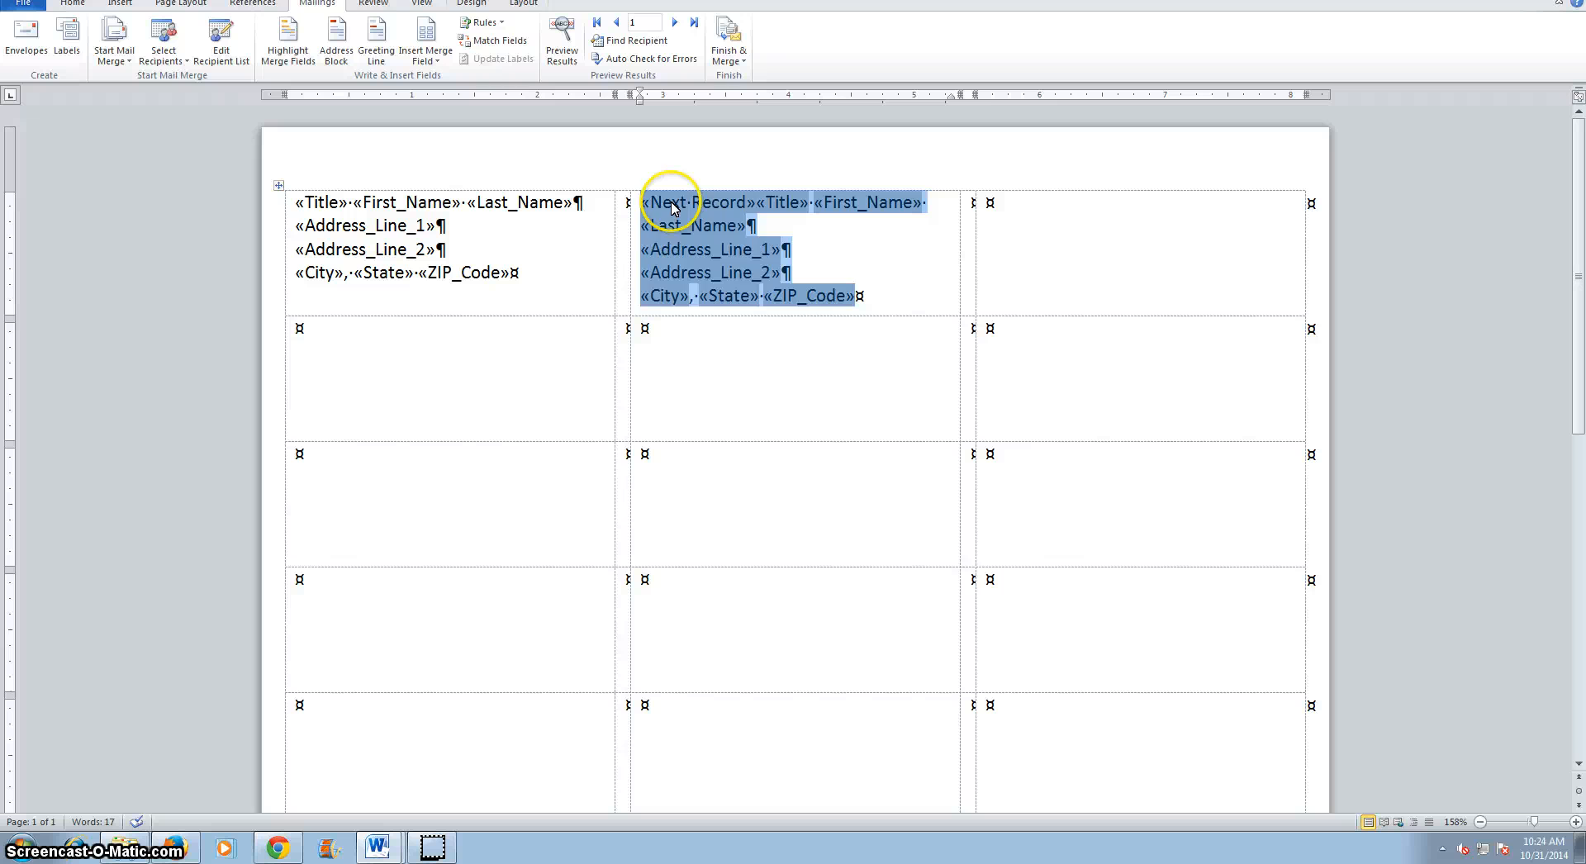
Paste the Next Record label into the third label and every cell of the second row.
click(1111, 231)
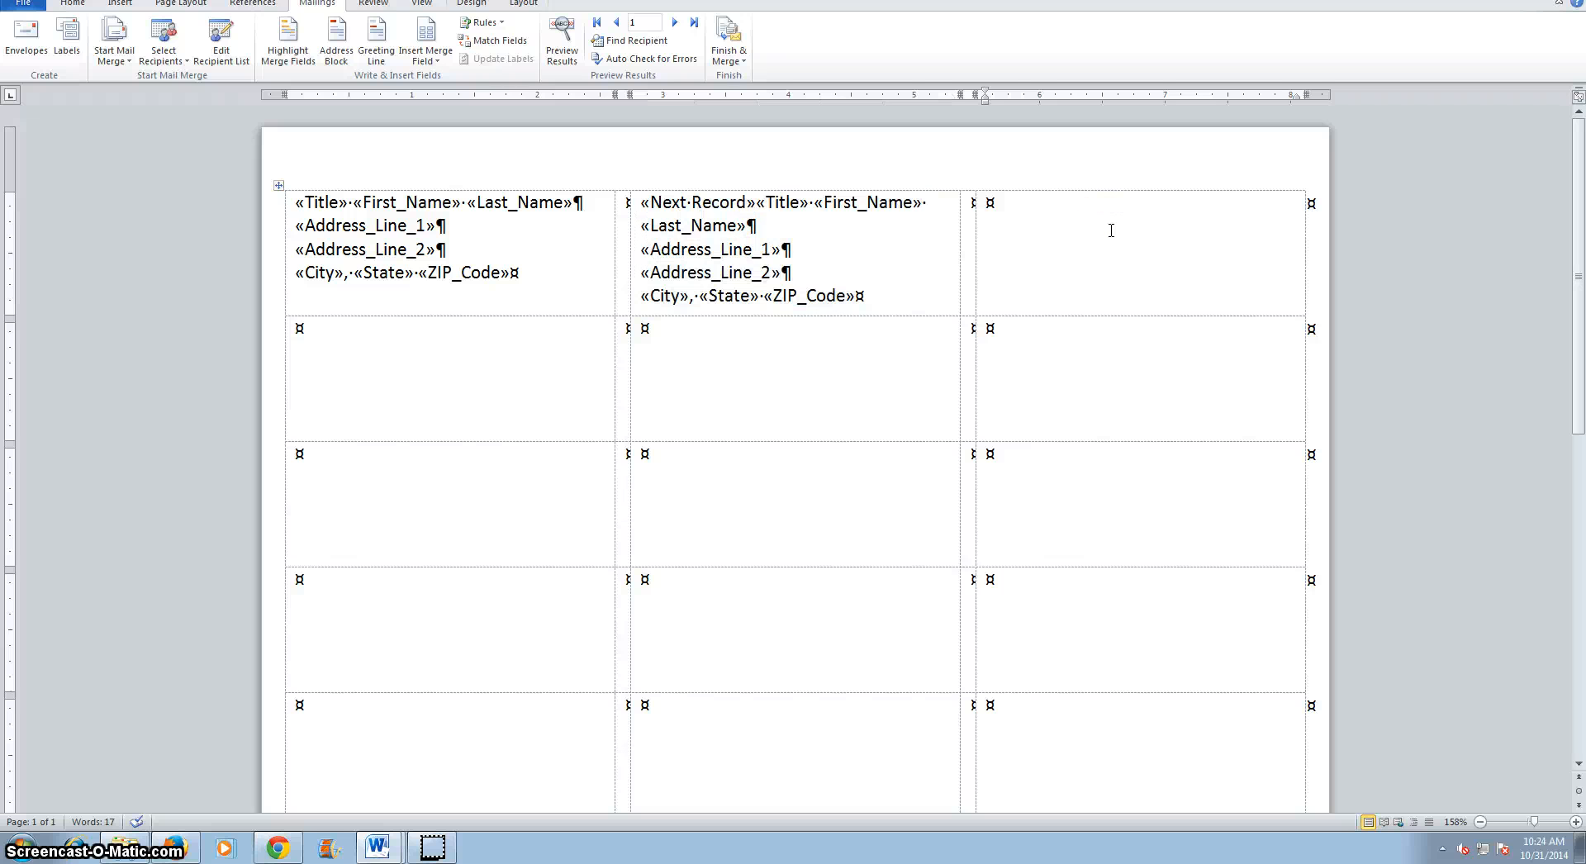
key(ctrl+v)
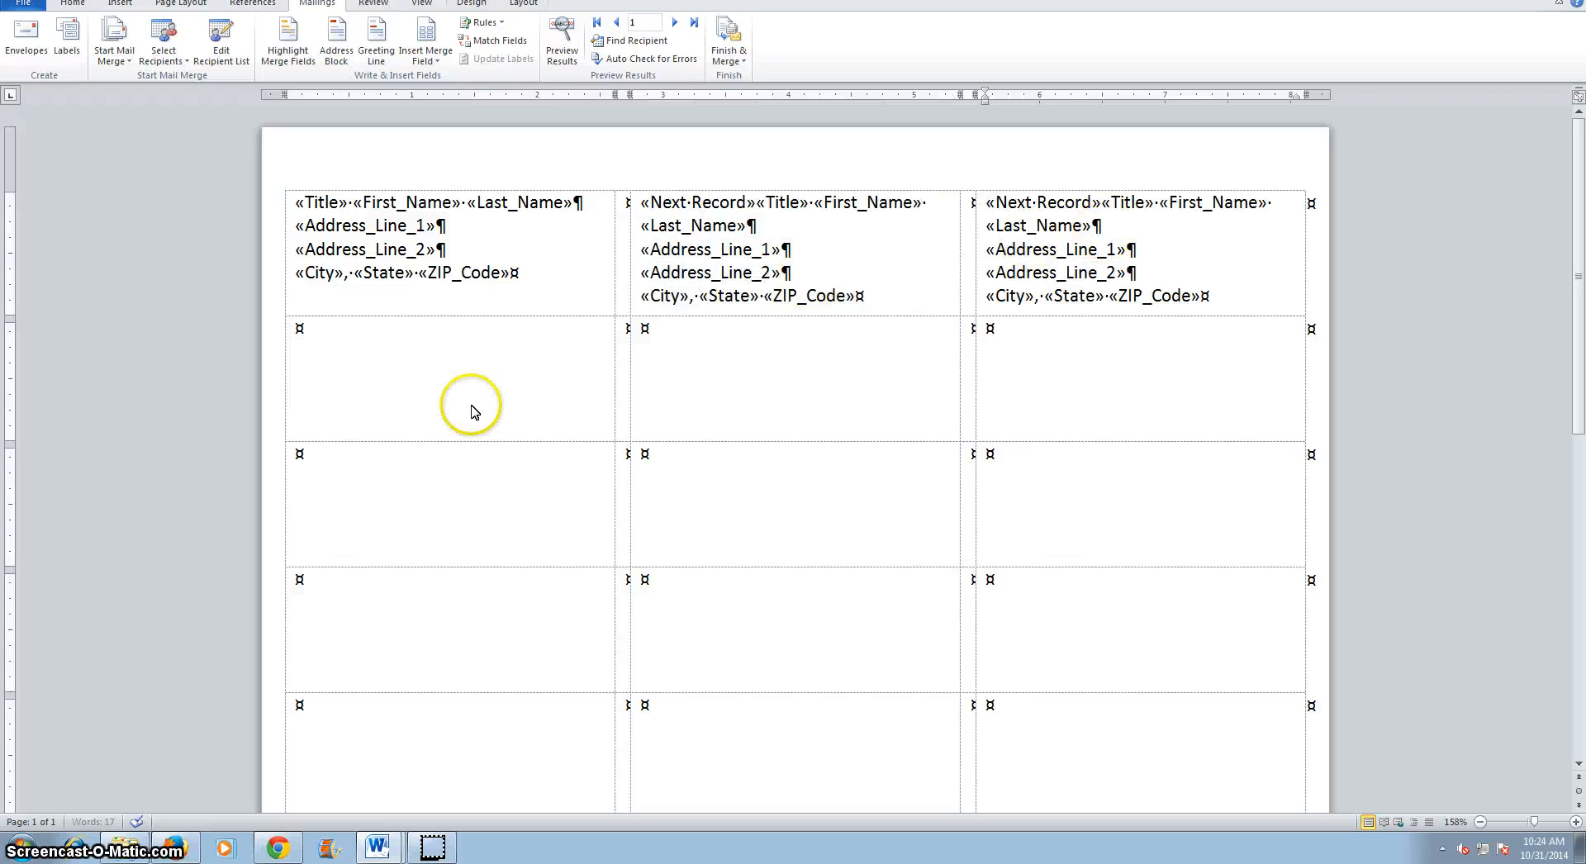
click(450, 358)
key(ctrl+v)
click(737, 365)
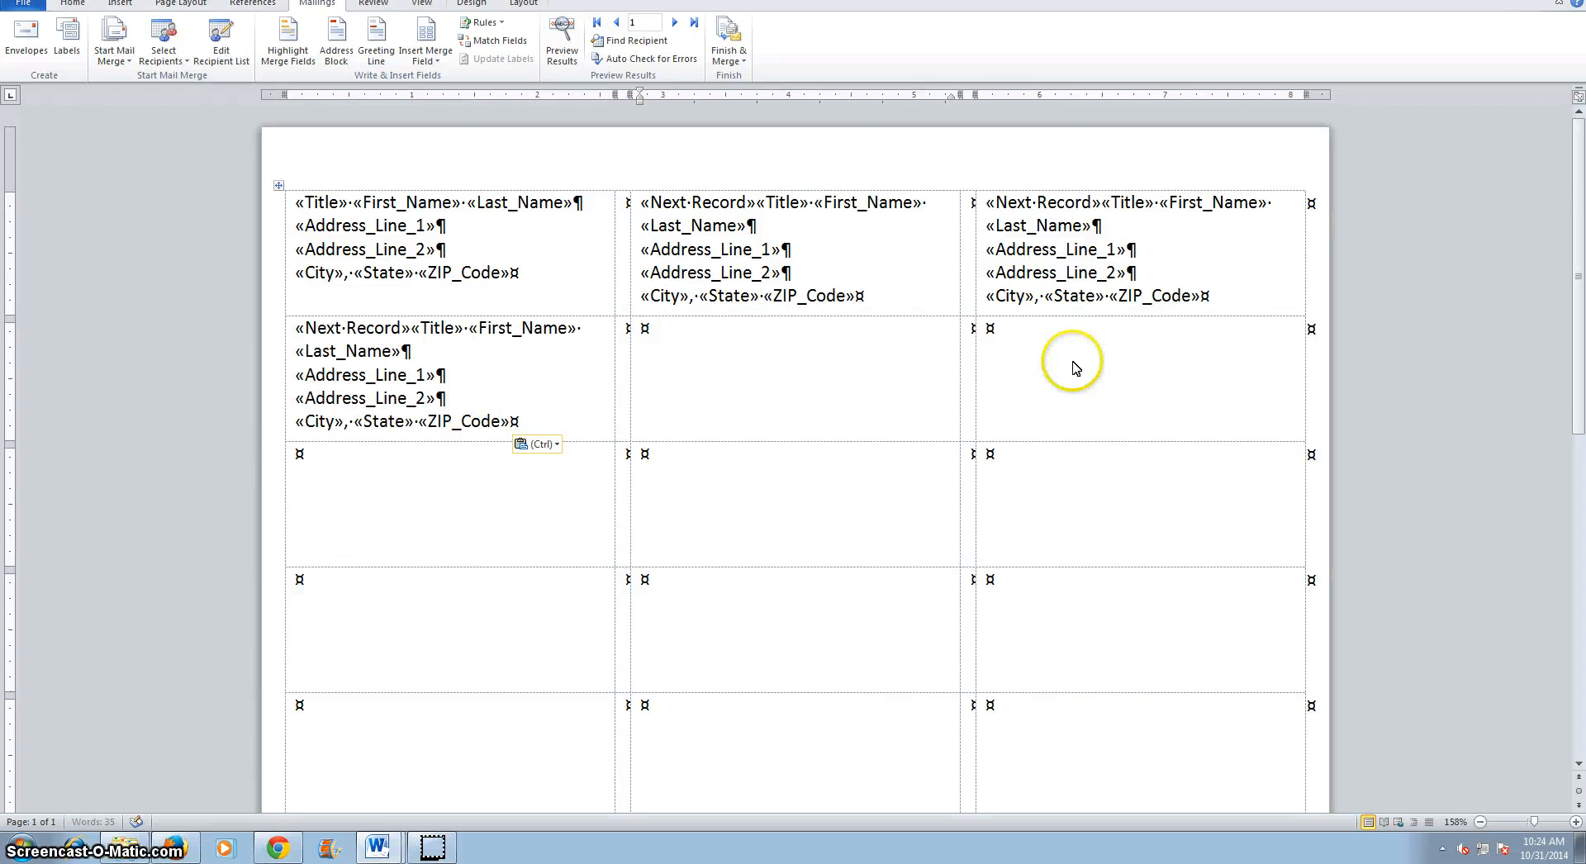
key(ctrl+v)
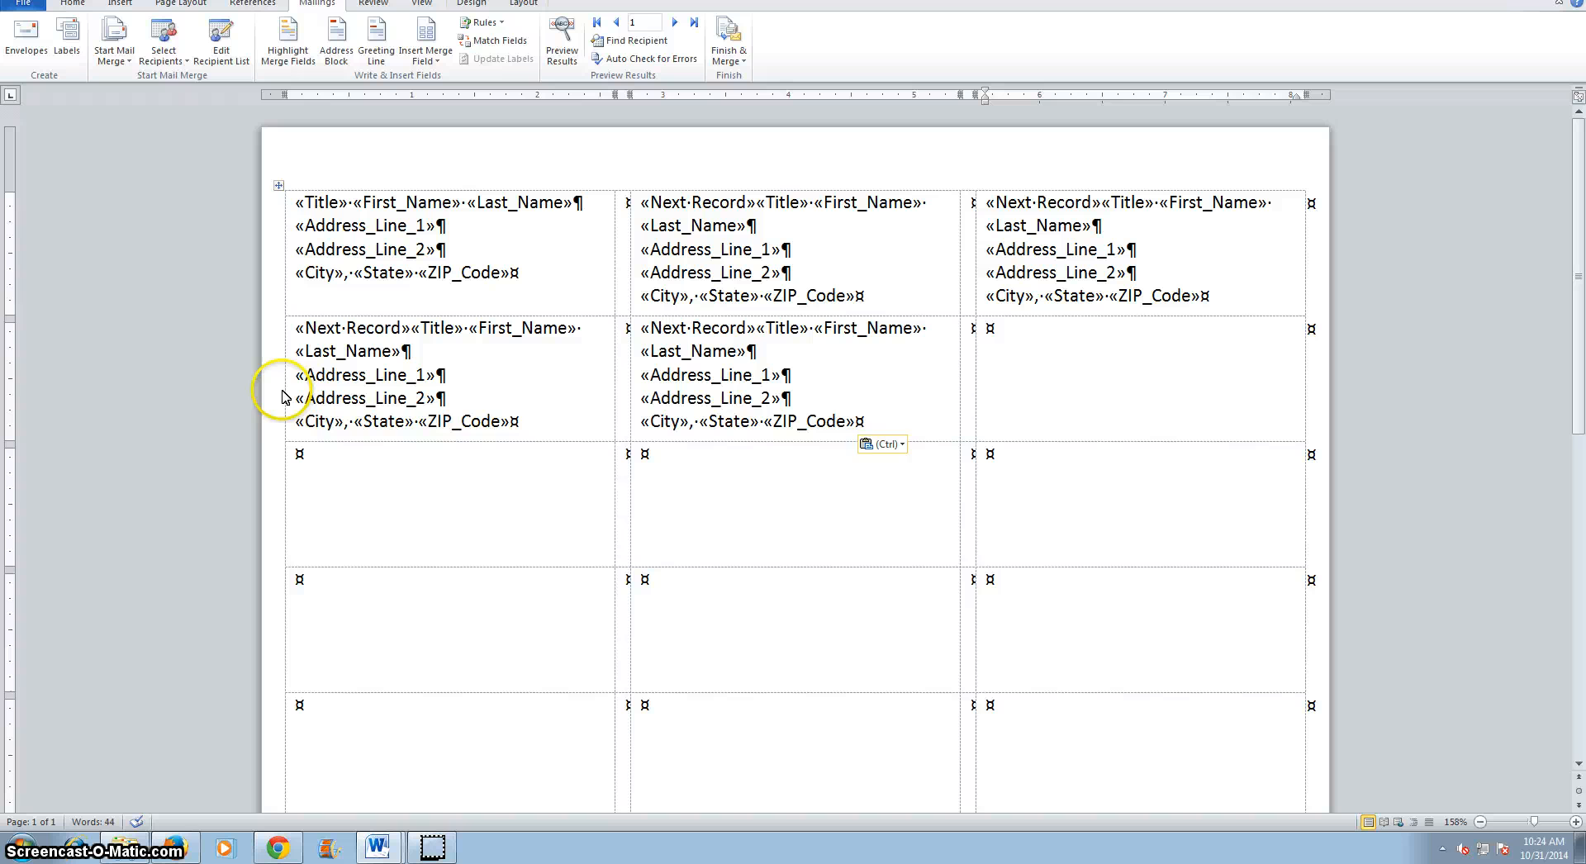
text(«Next·Record»«Title»·«First_Name»·«Last_Name» «Address_Line_1» «Address_Line_2» «City»,·«State»·«ZIP_Code»)
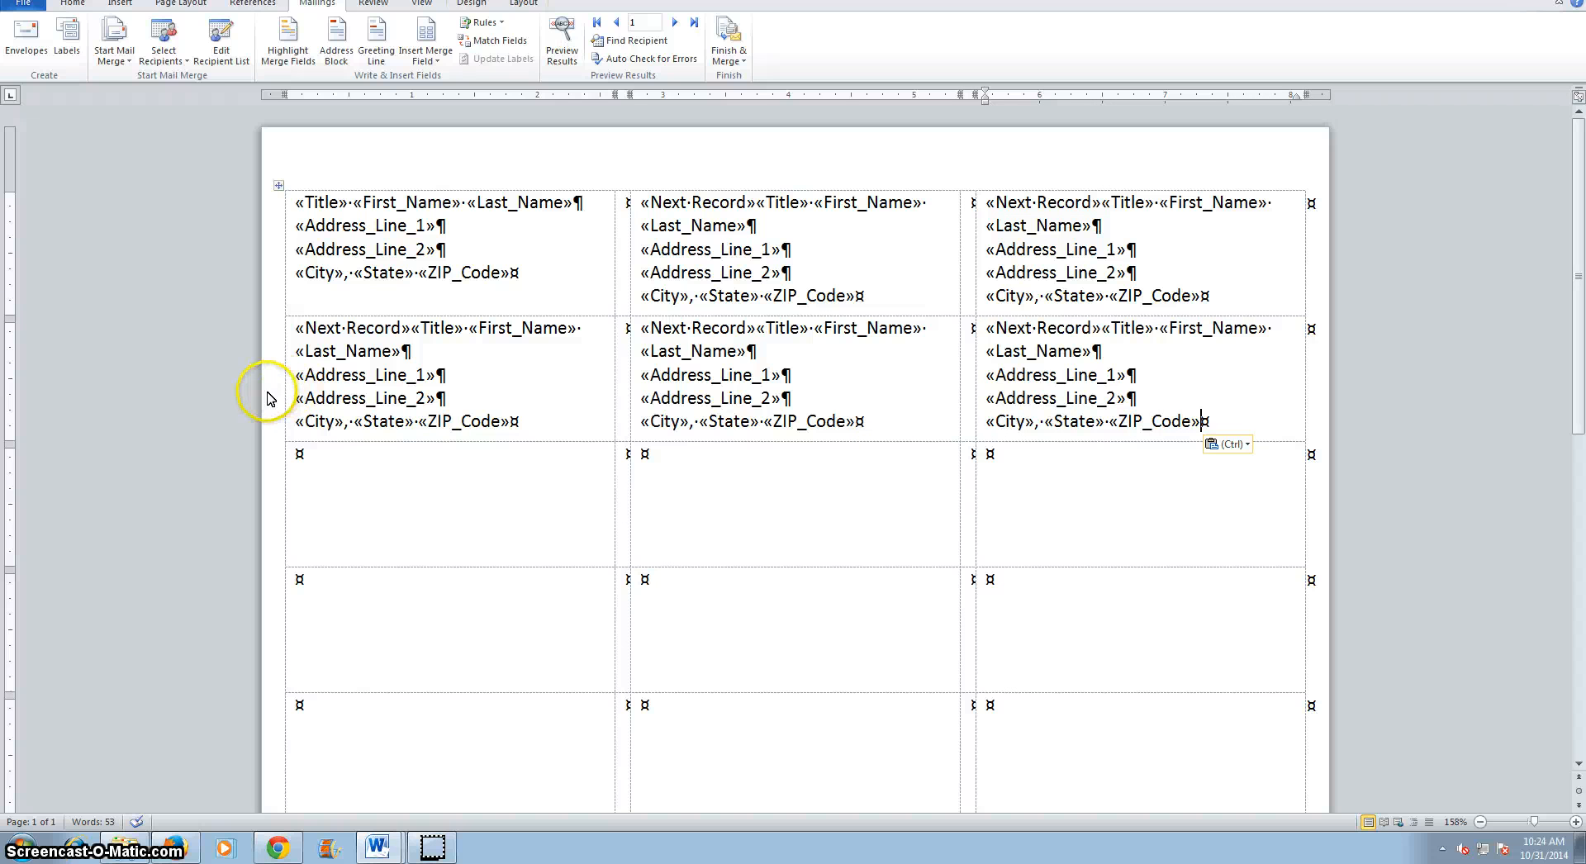
Paste the Next Record label into all remaining label rows down to the end of the sheet.
click(270, 401)
key(ctrl+c)
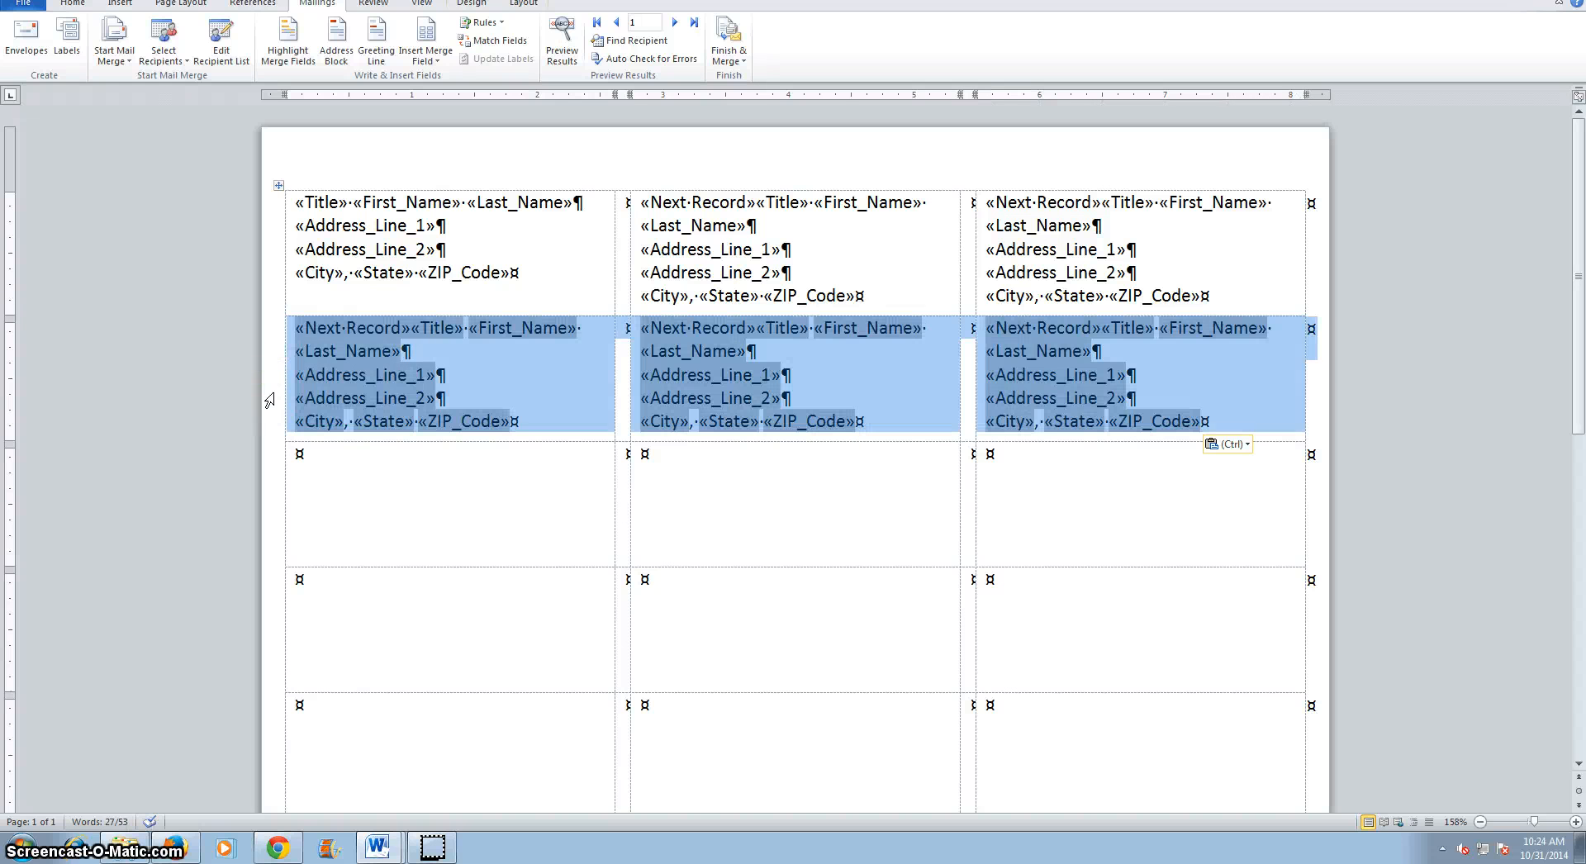
click(262, 522)
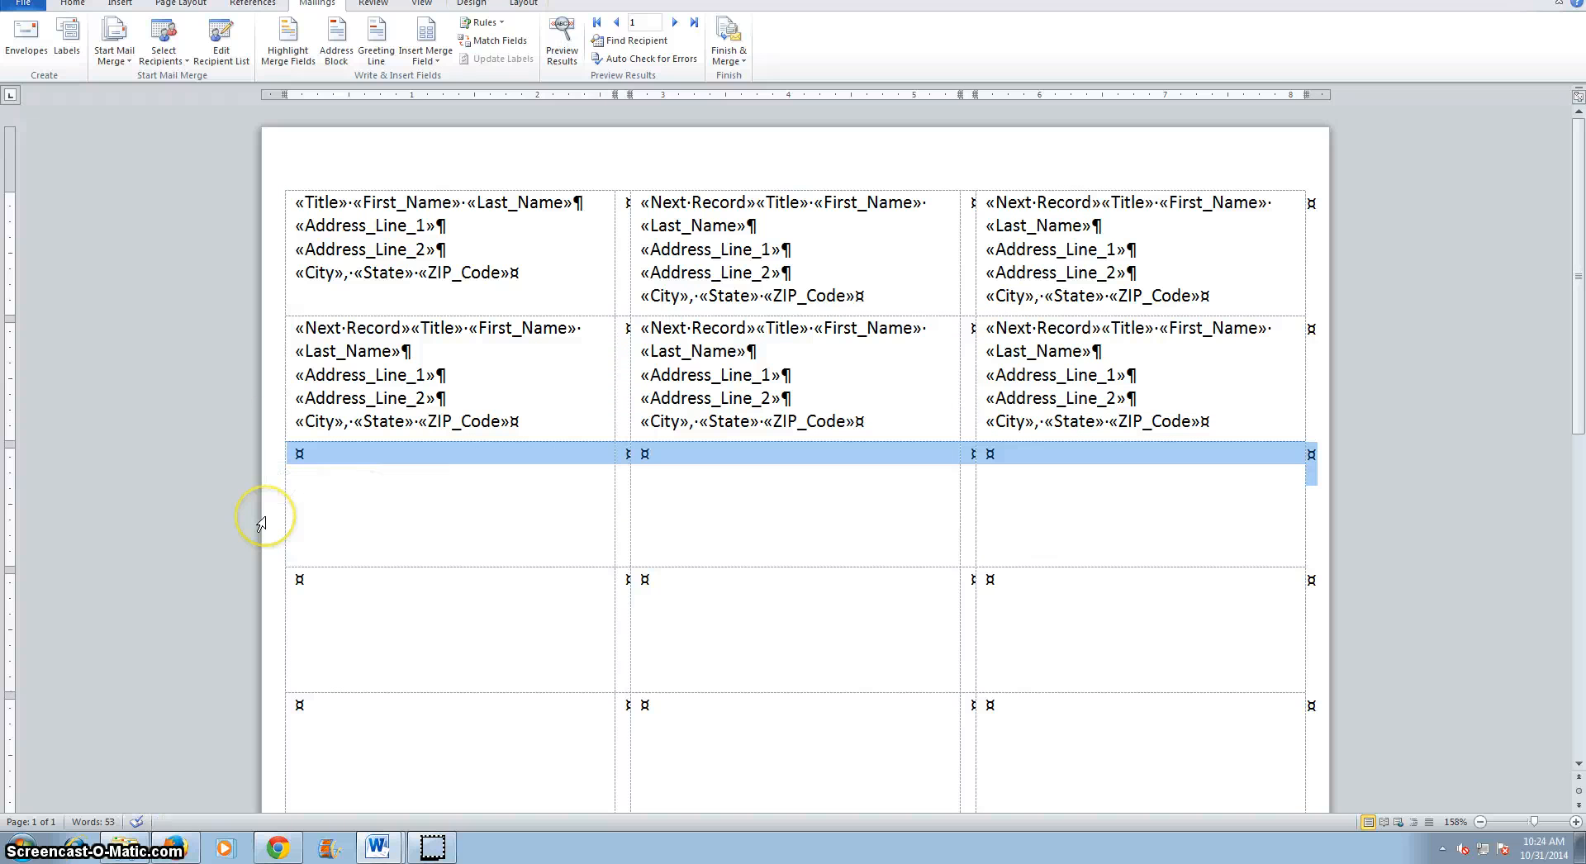
key(ctrl+v)
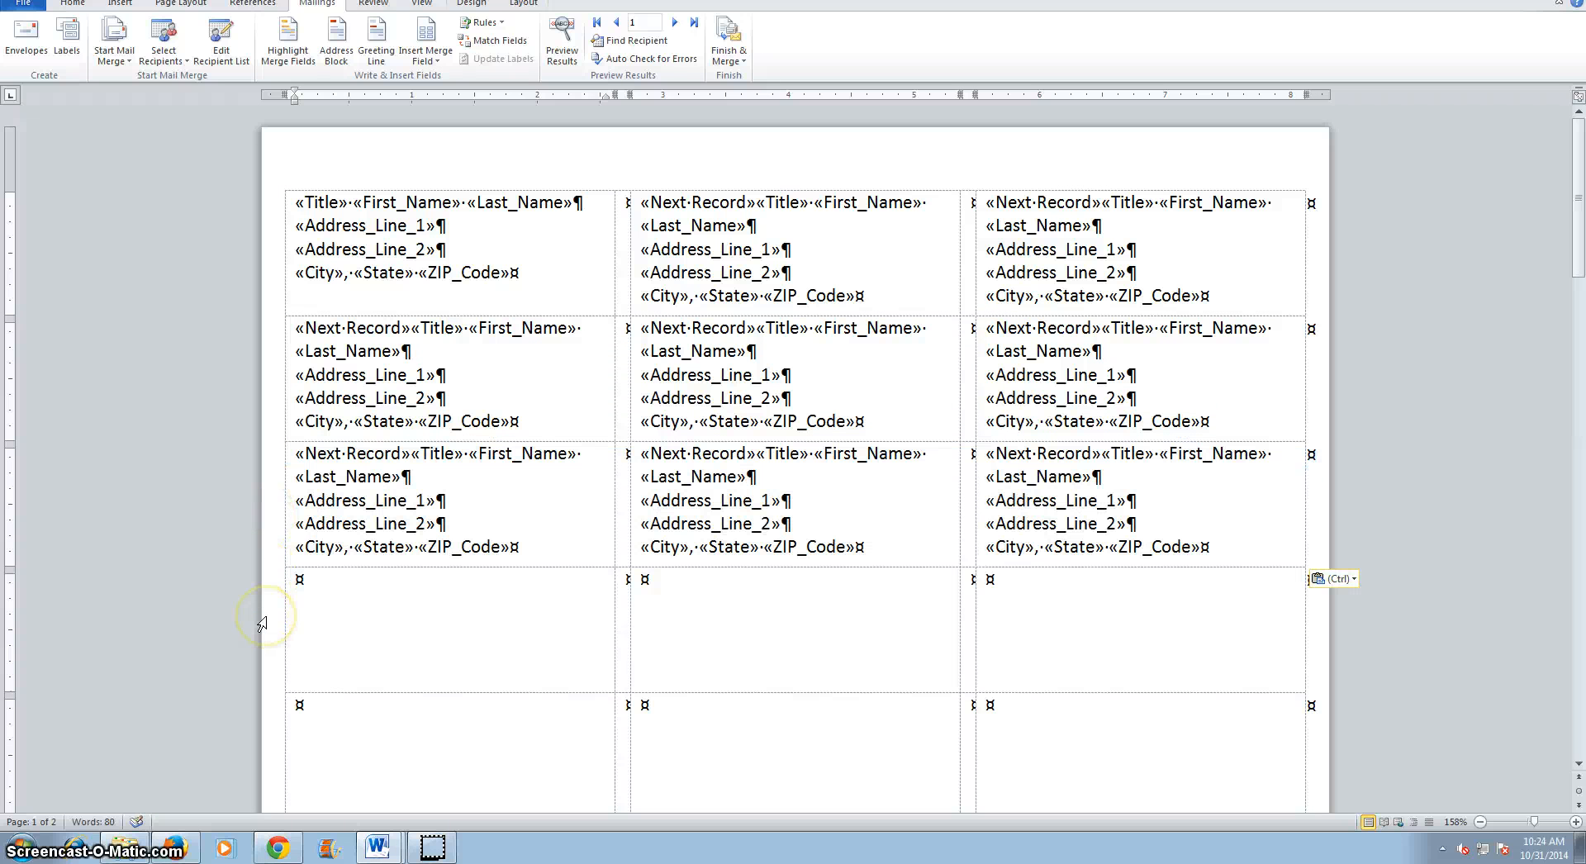
click(263, 623)
key(ctrl+v)
key(ctrl+v)
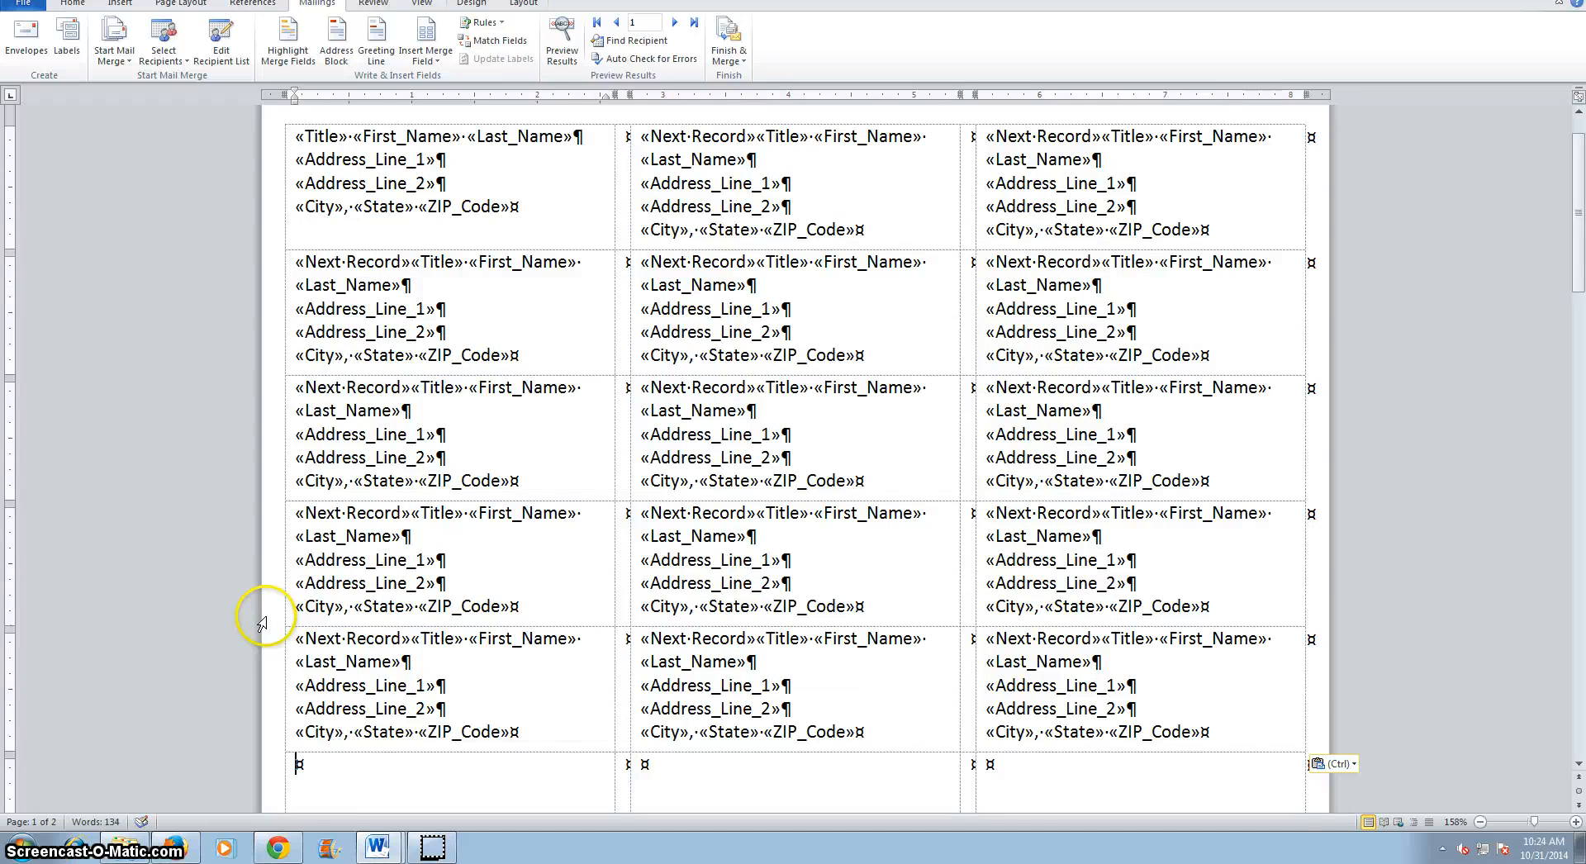
key(ctrl+v)
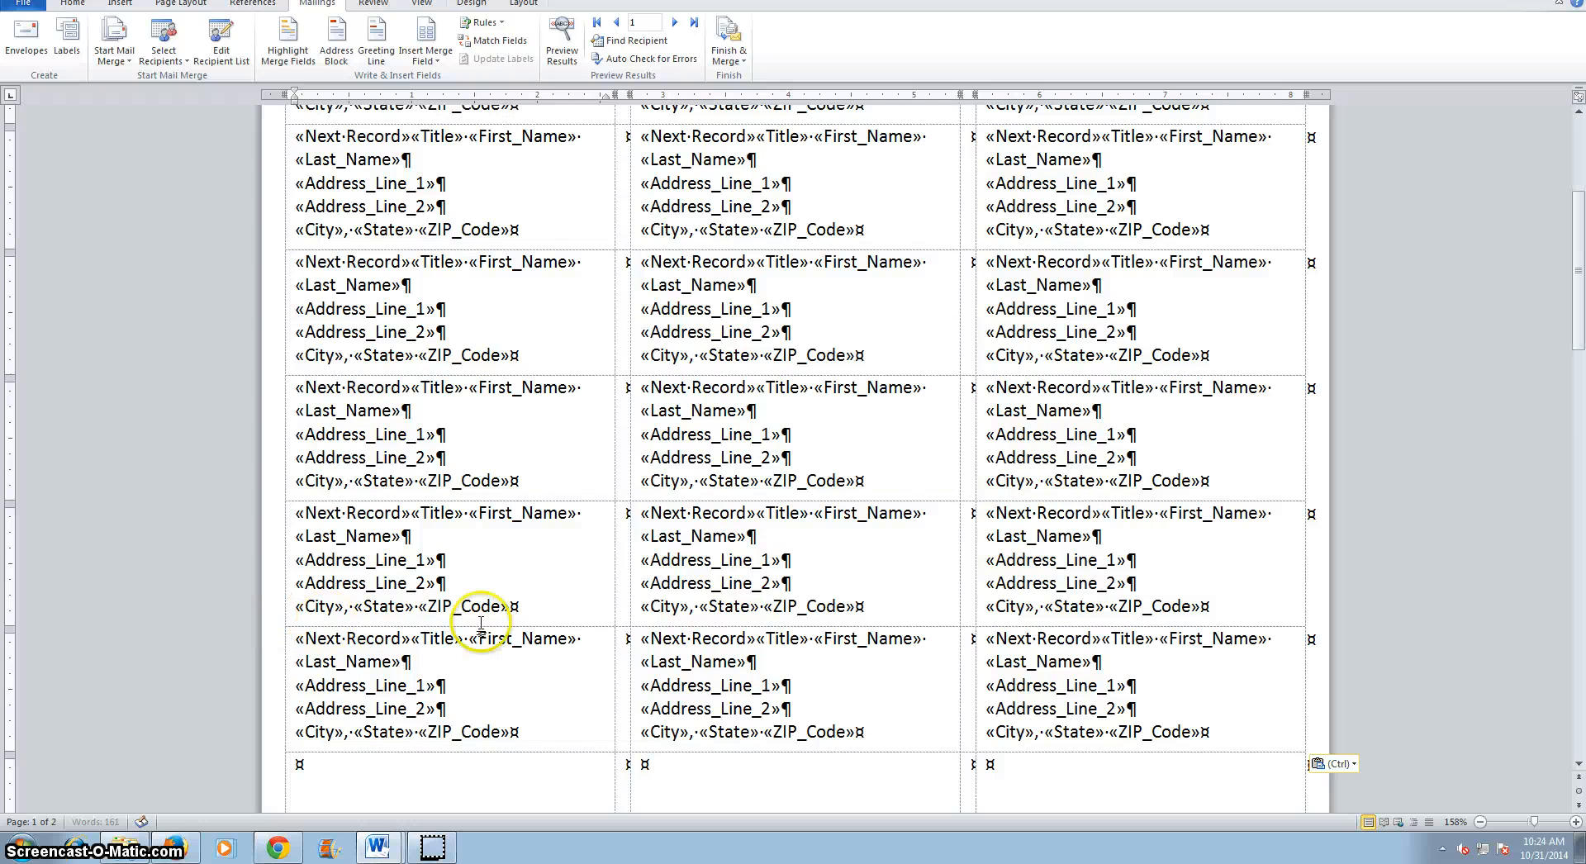
key(ctrl+v)
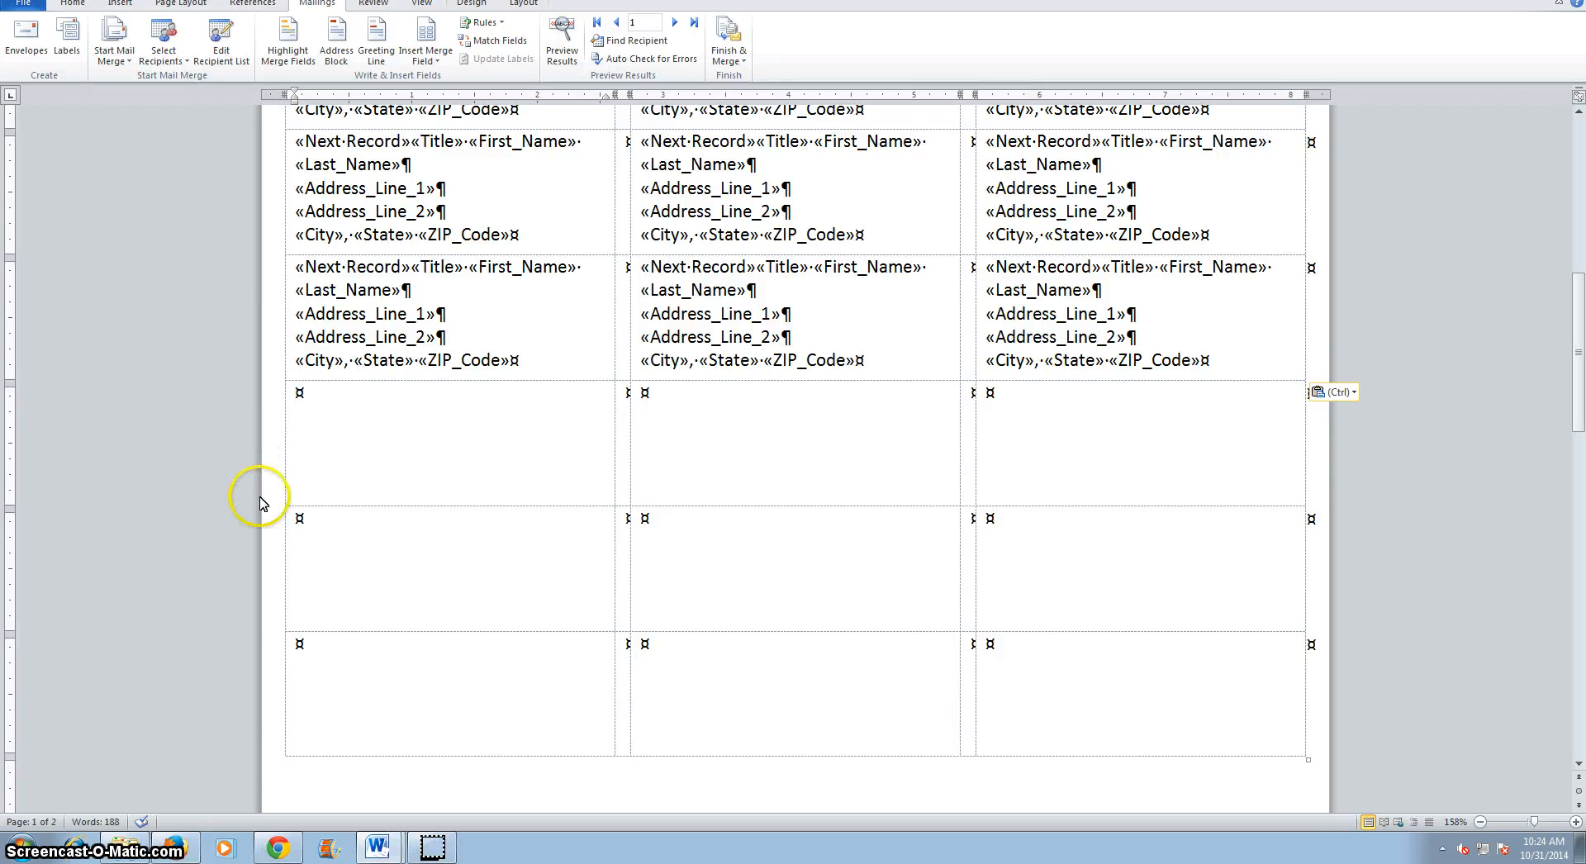
key(ctrl+v)
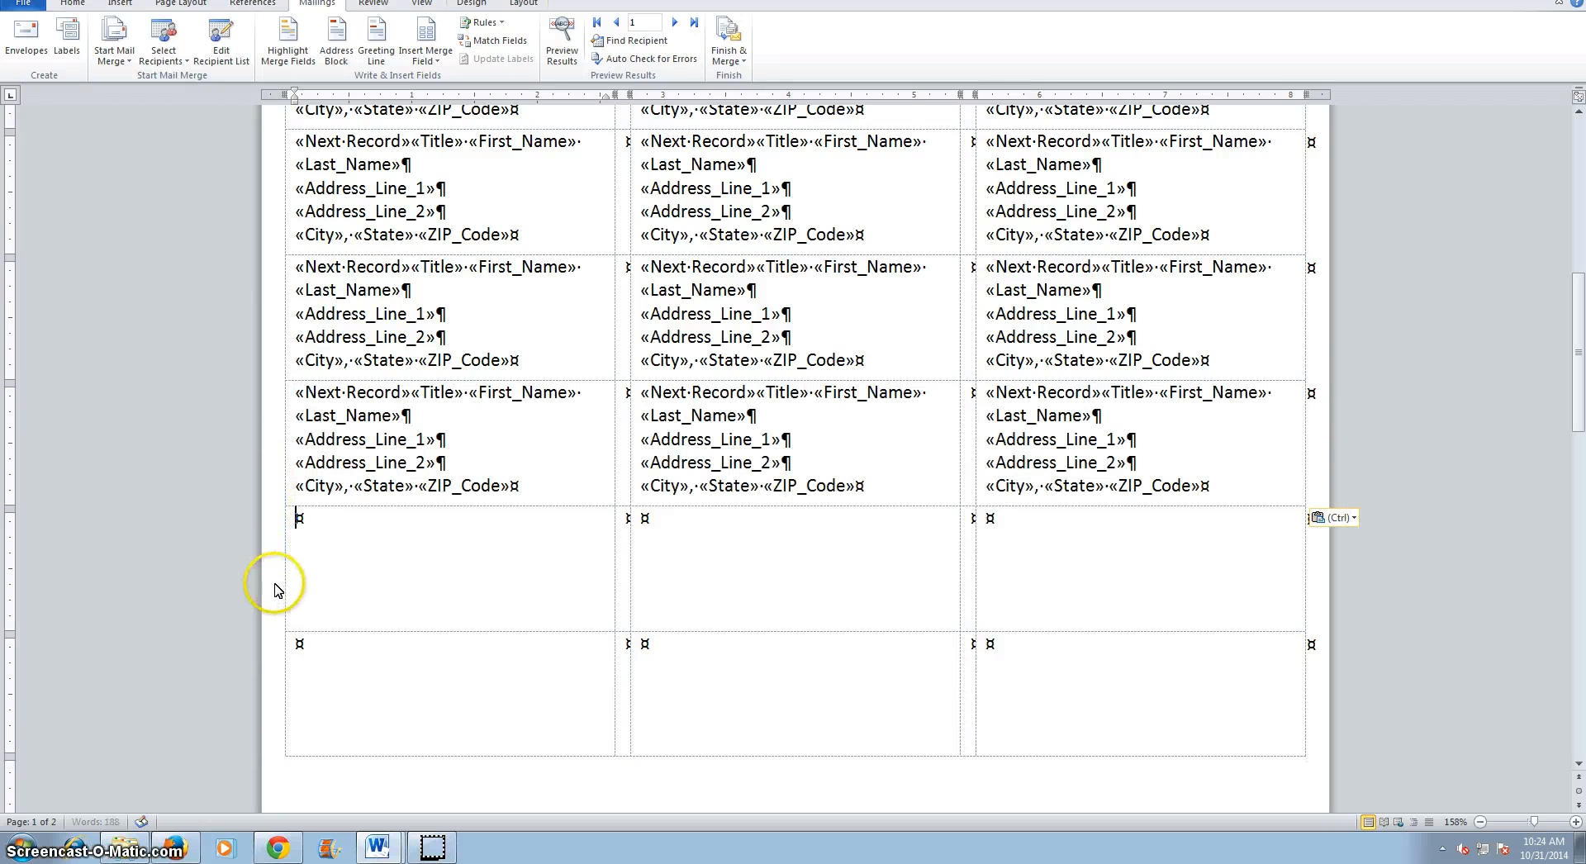
key(ctrl+v)
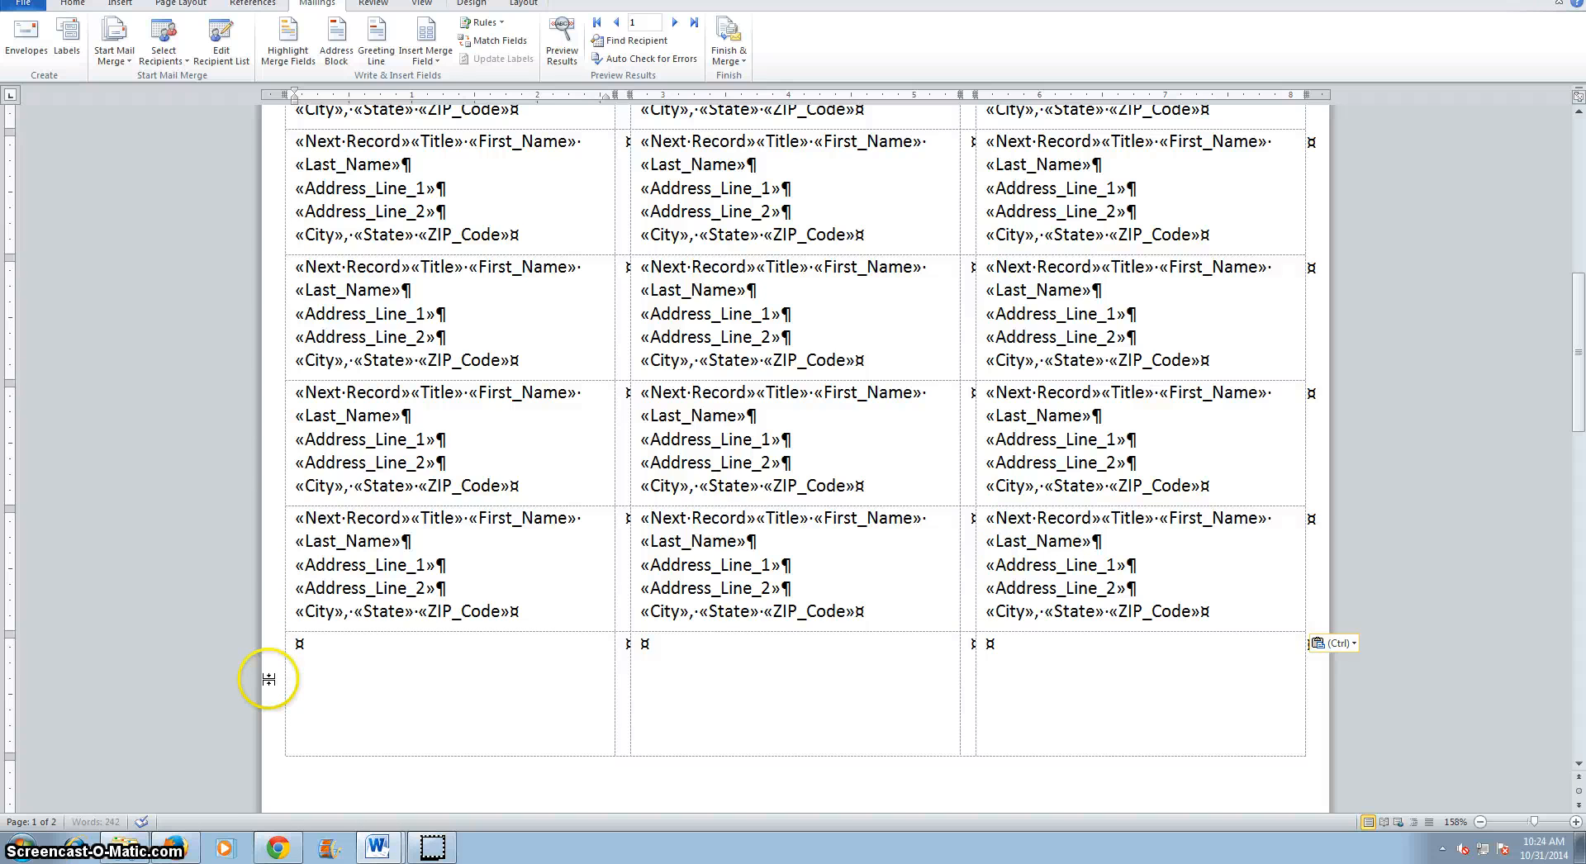
key(ctrl+v)
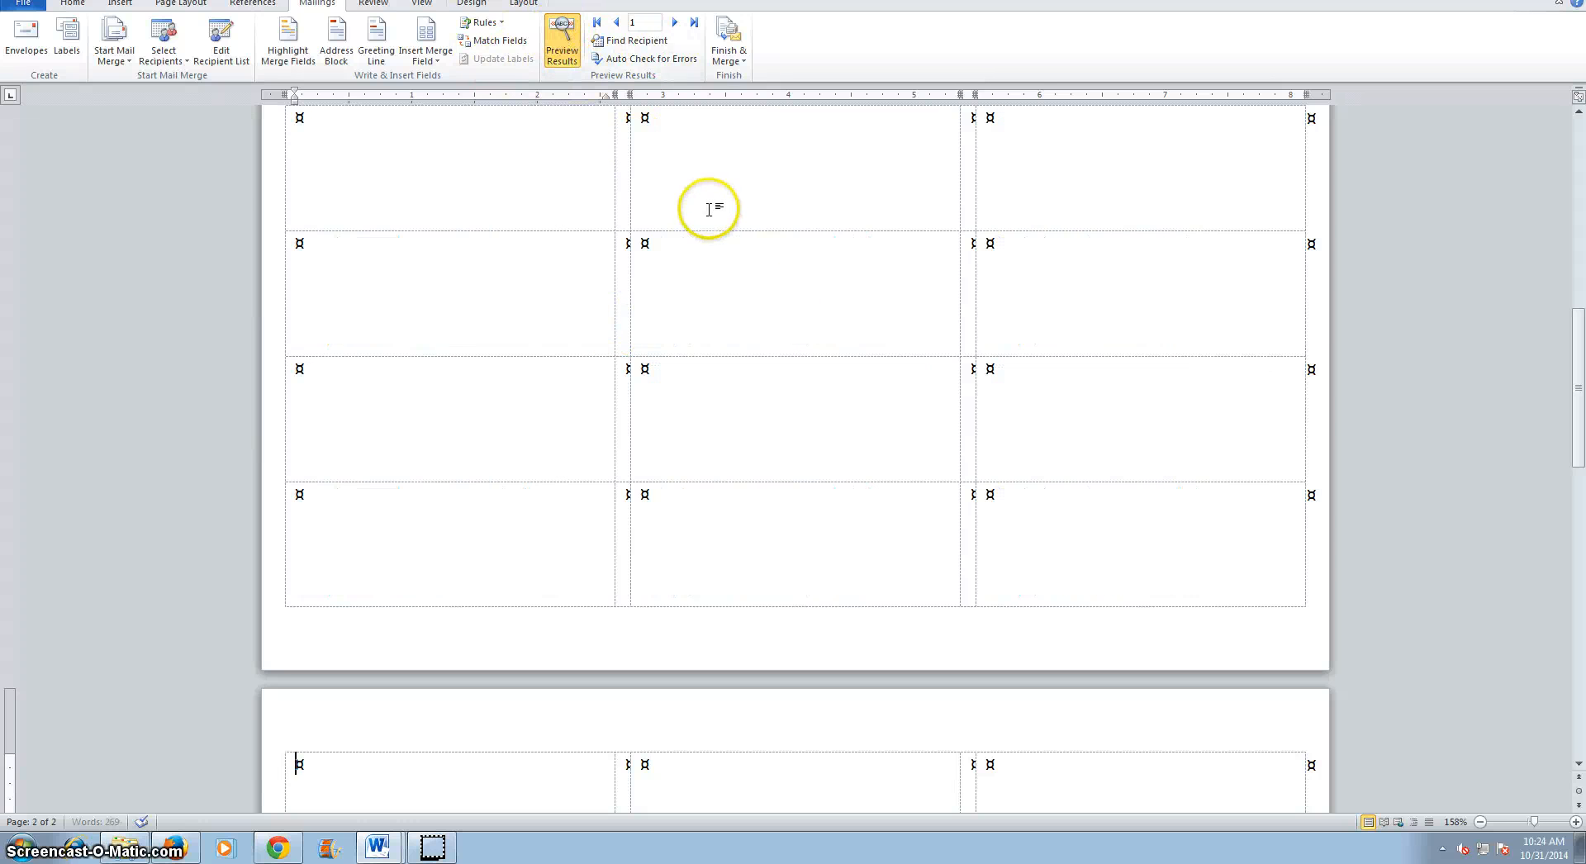
Preview the merged labels with recipient data and check the Finish & Merge options.
scroll(707, 236, down, 5)
drag(1579, 498, 1549, 116)
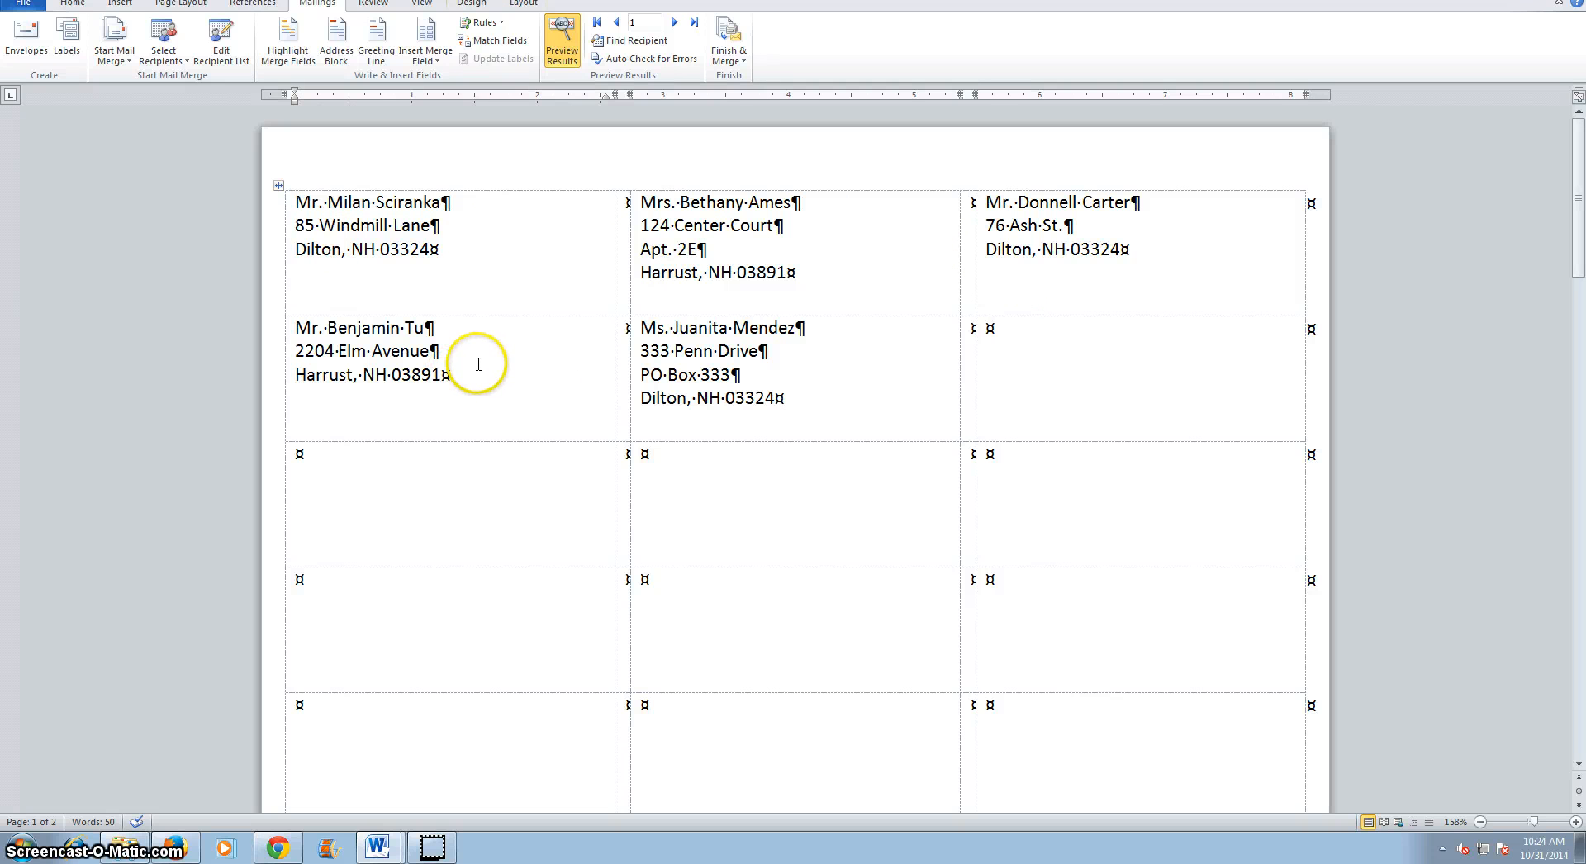
click(727, 43)
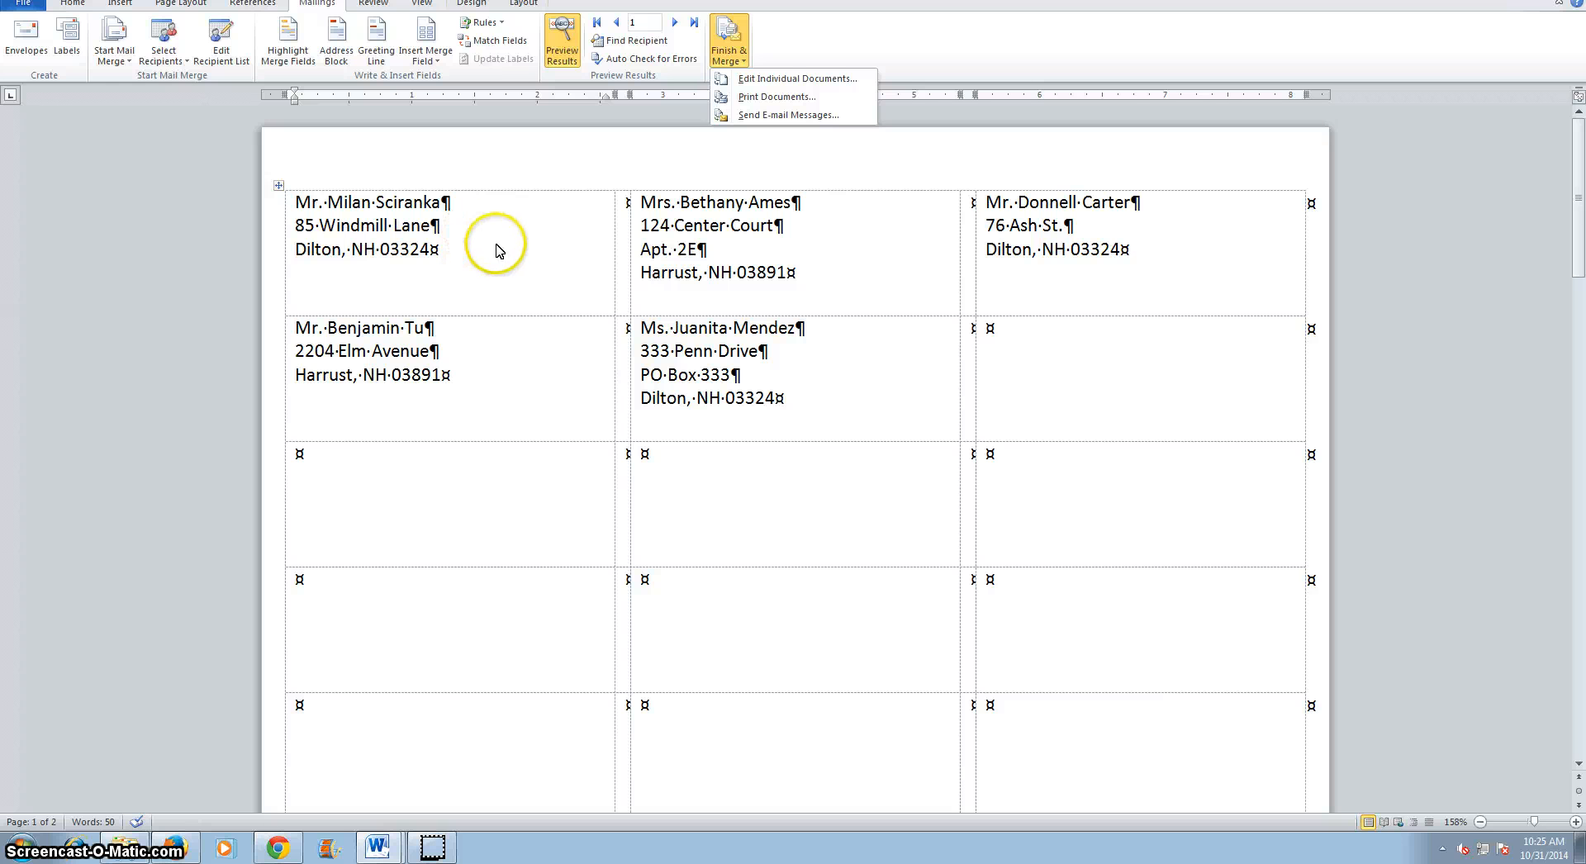
Save the labels document as Labels-merged in the WordChapter 5 TotalFitness folder.
click(22, 4)
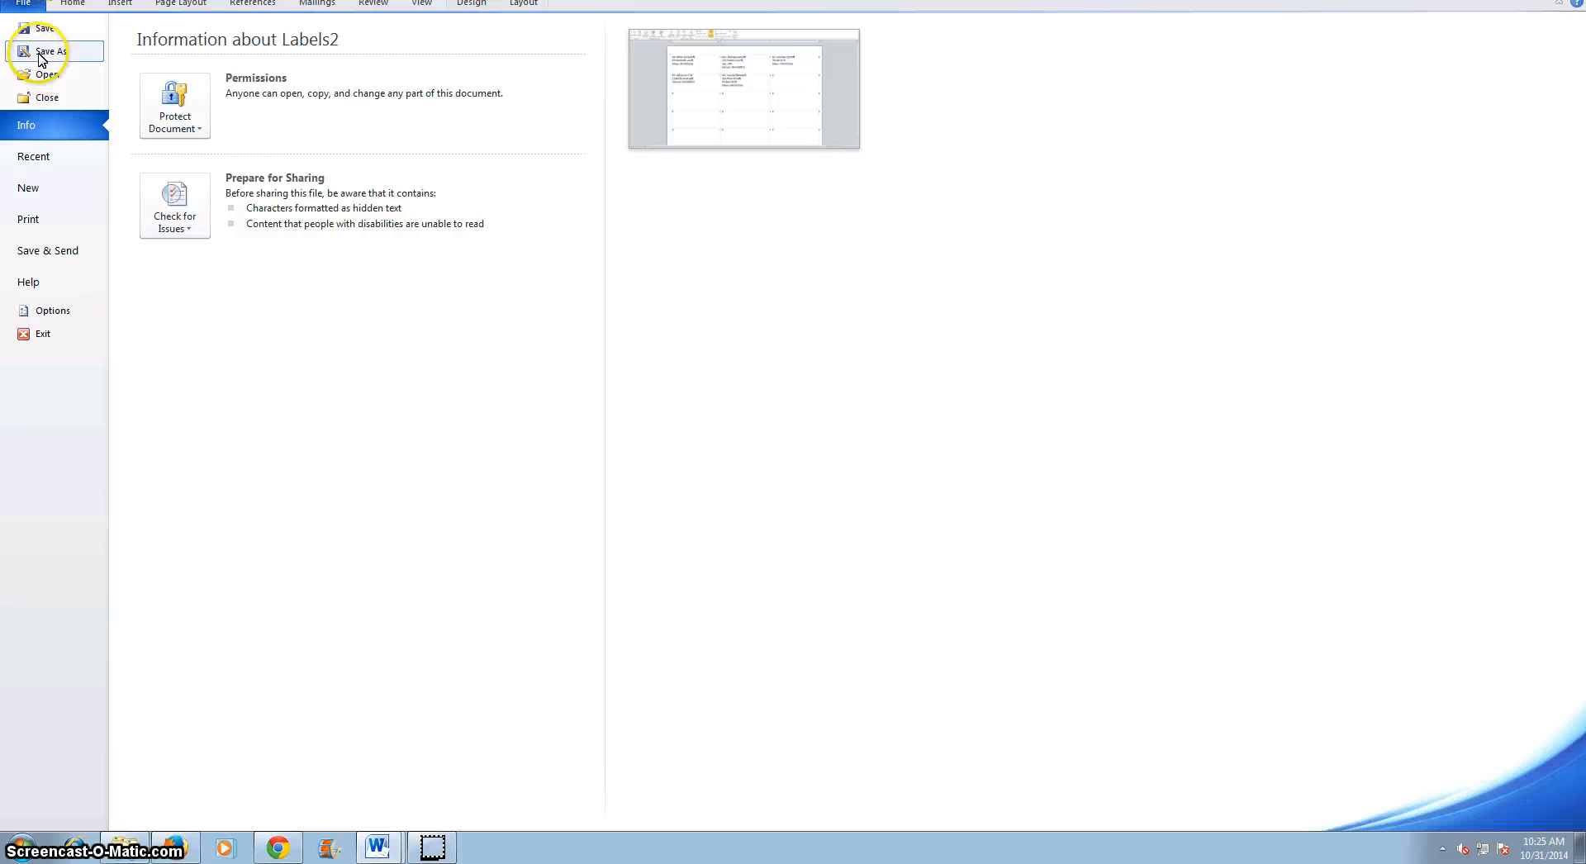
click(41, 51)
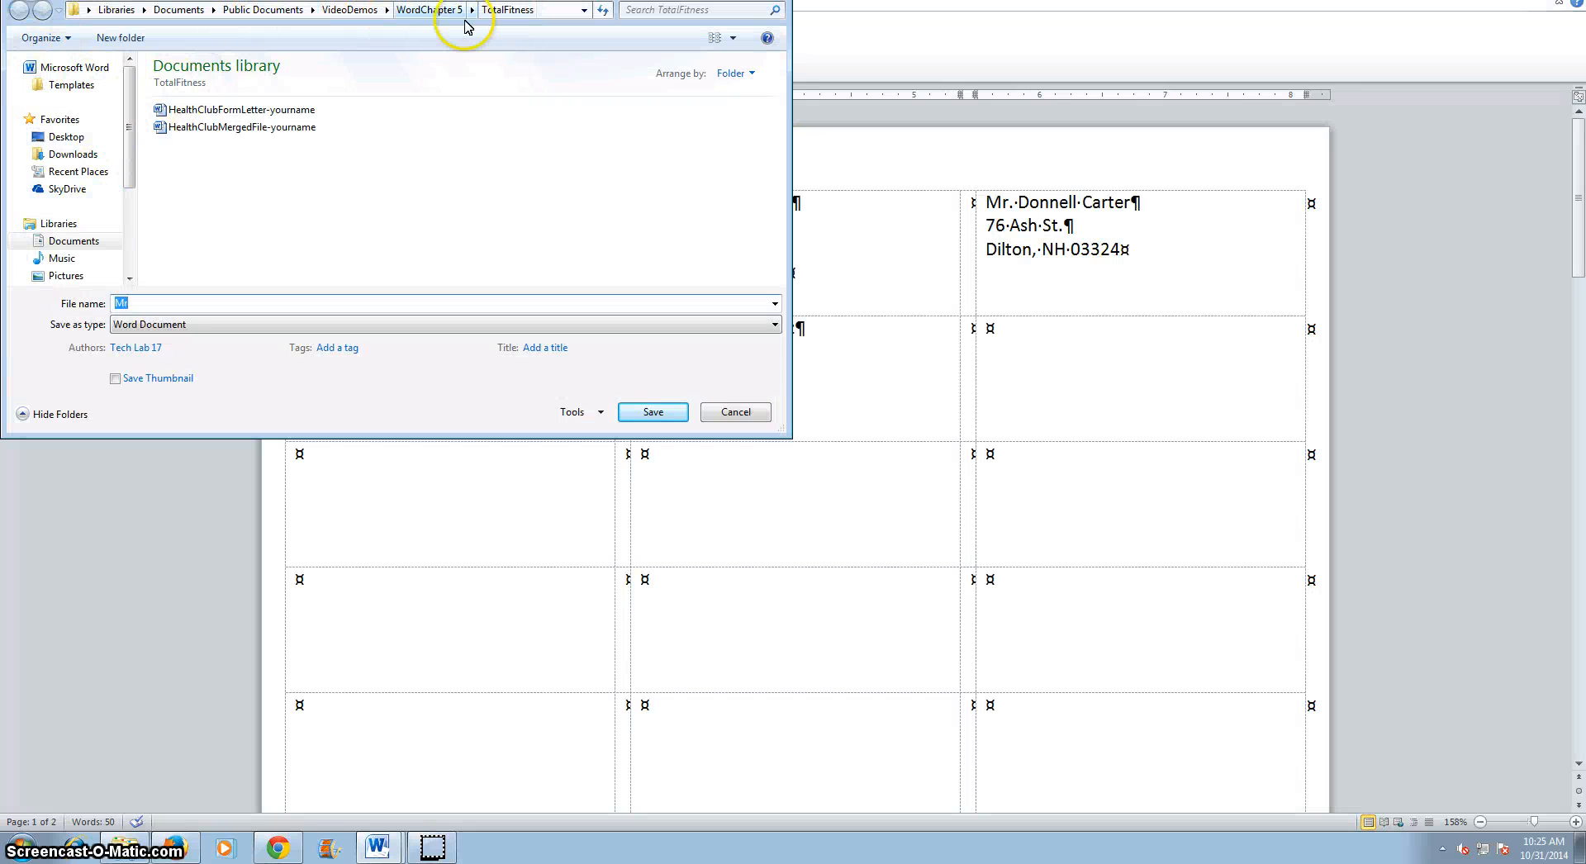
click(74, 245)
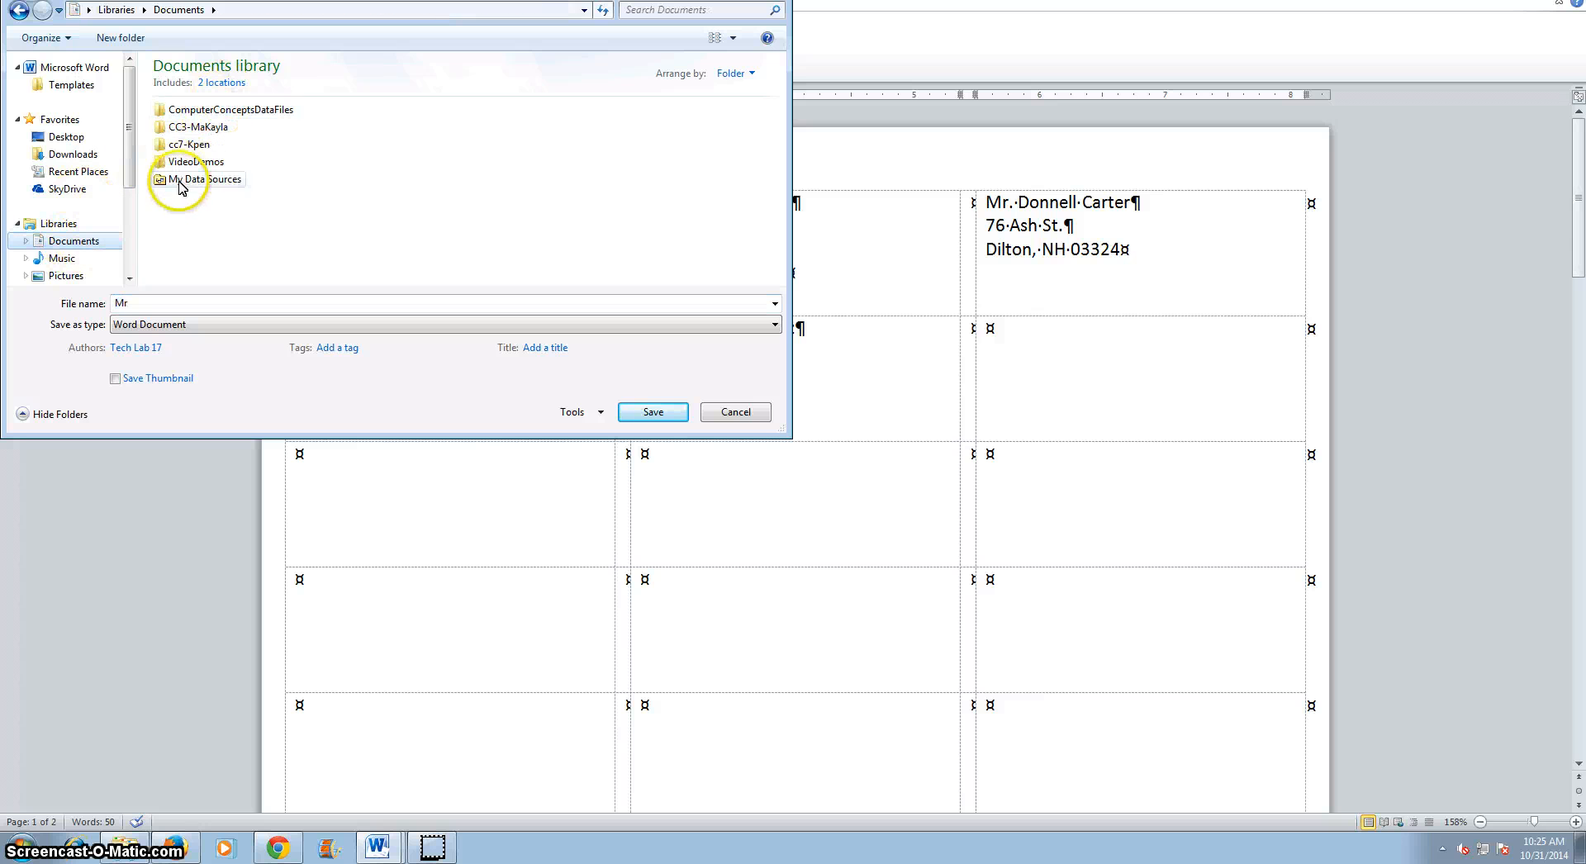
double_click(195, 162)
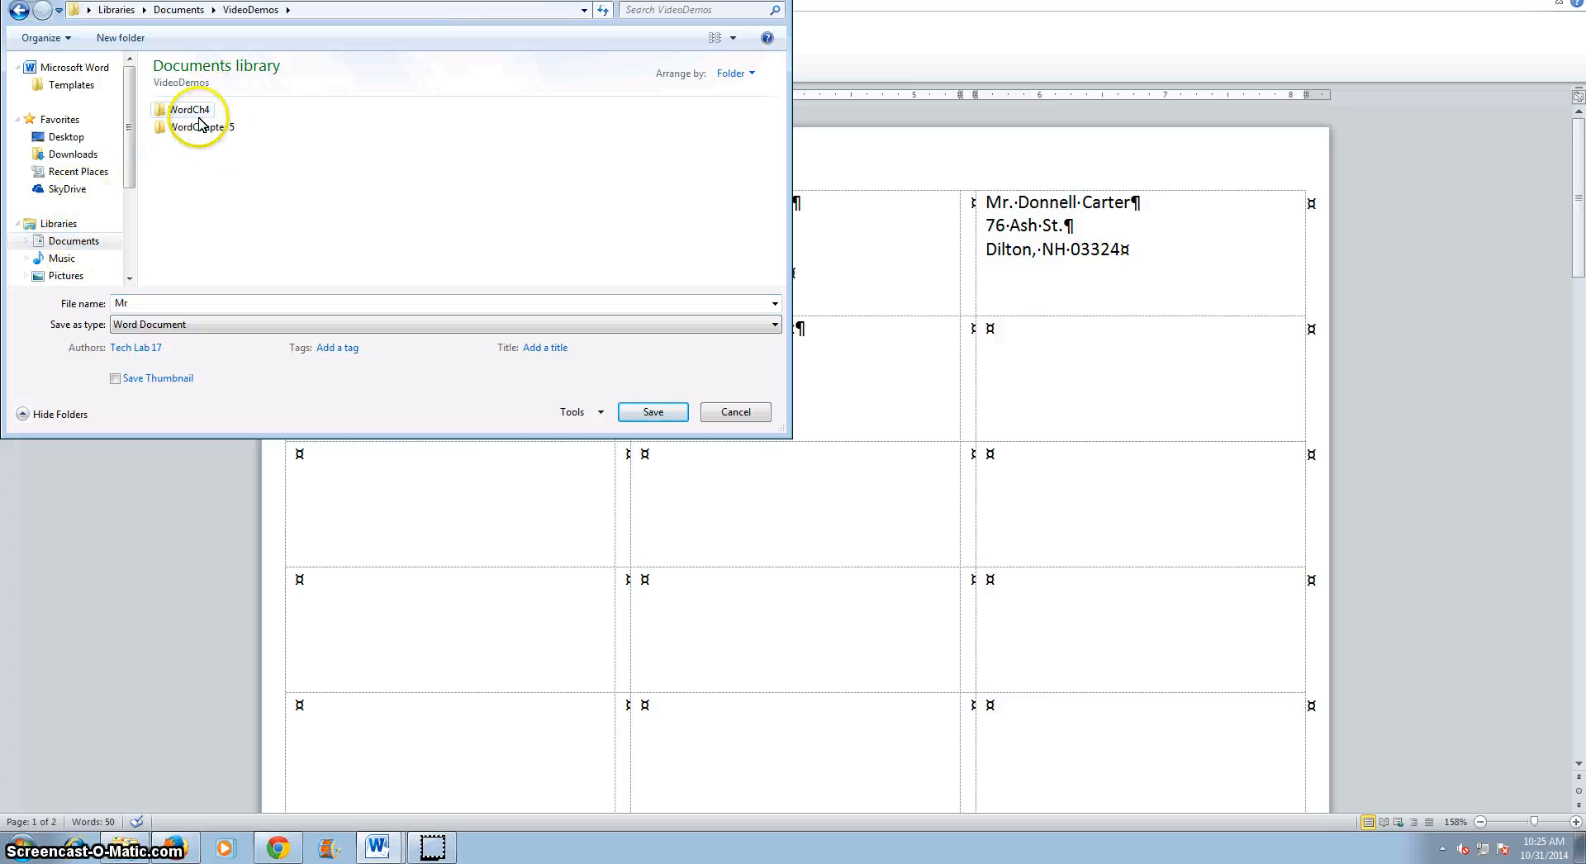
double_click(196, 131)
double_click(189, 109)
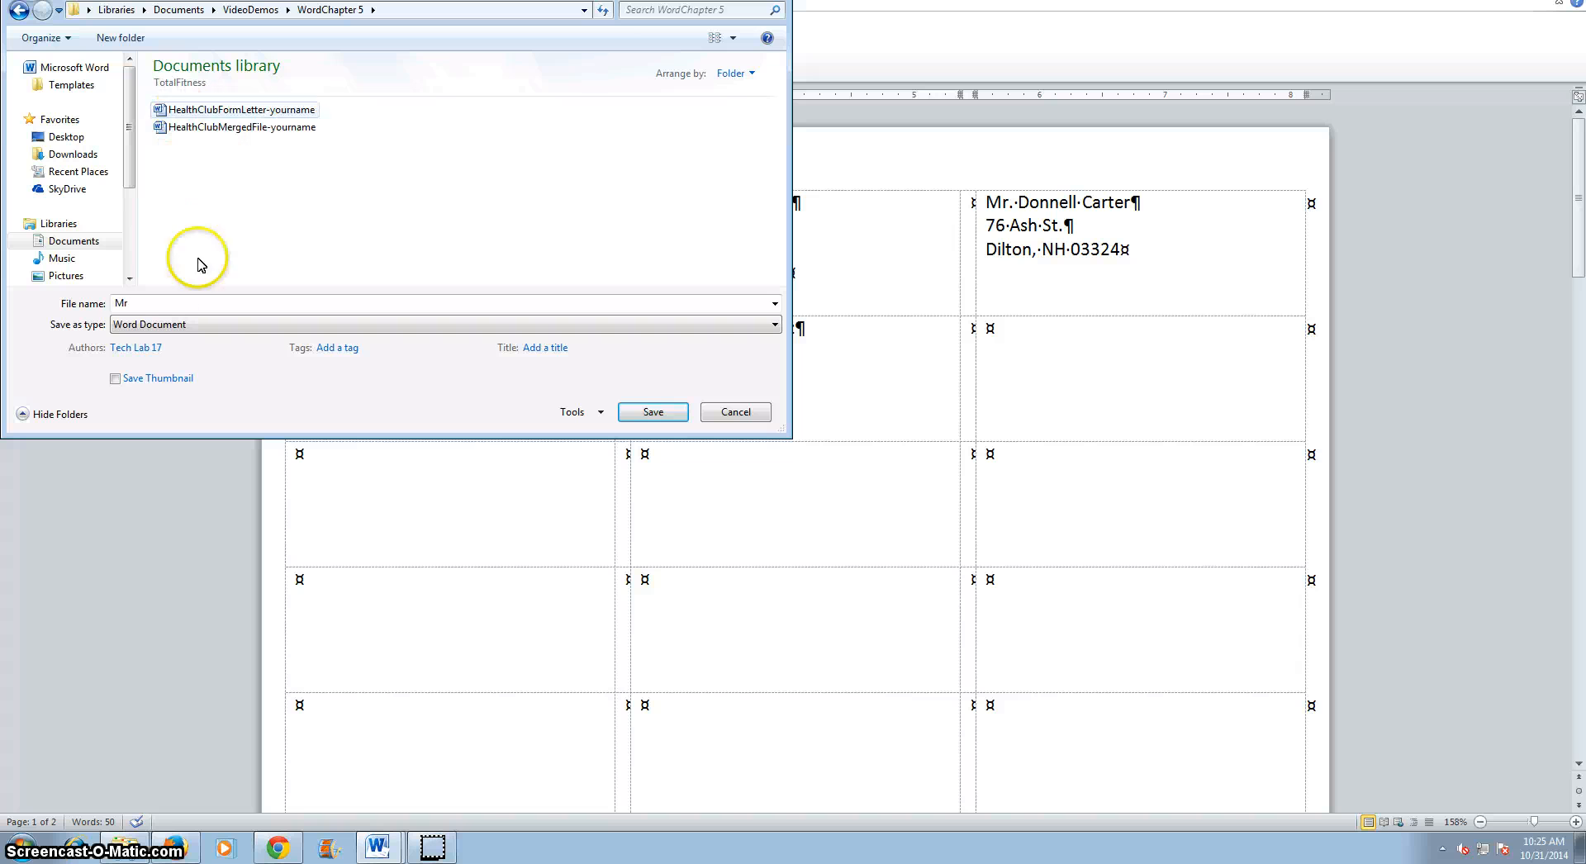
double_click(166, 305)
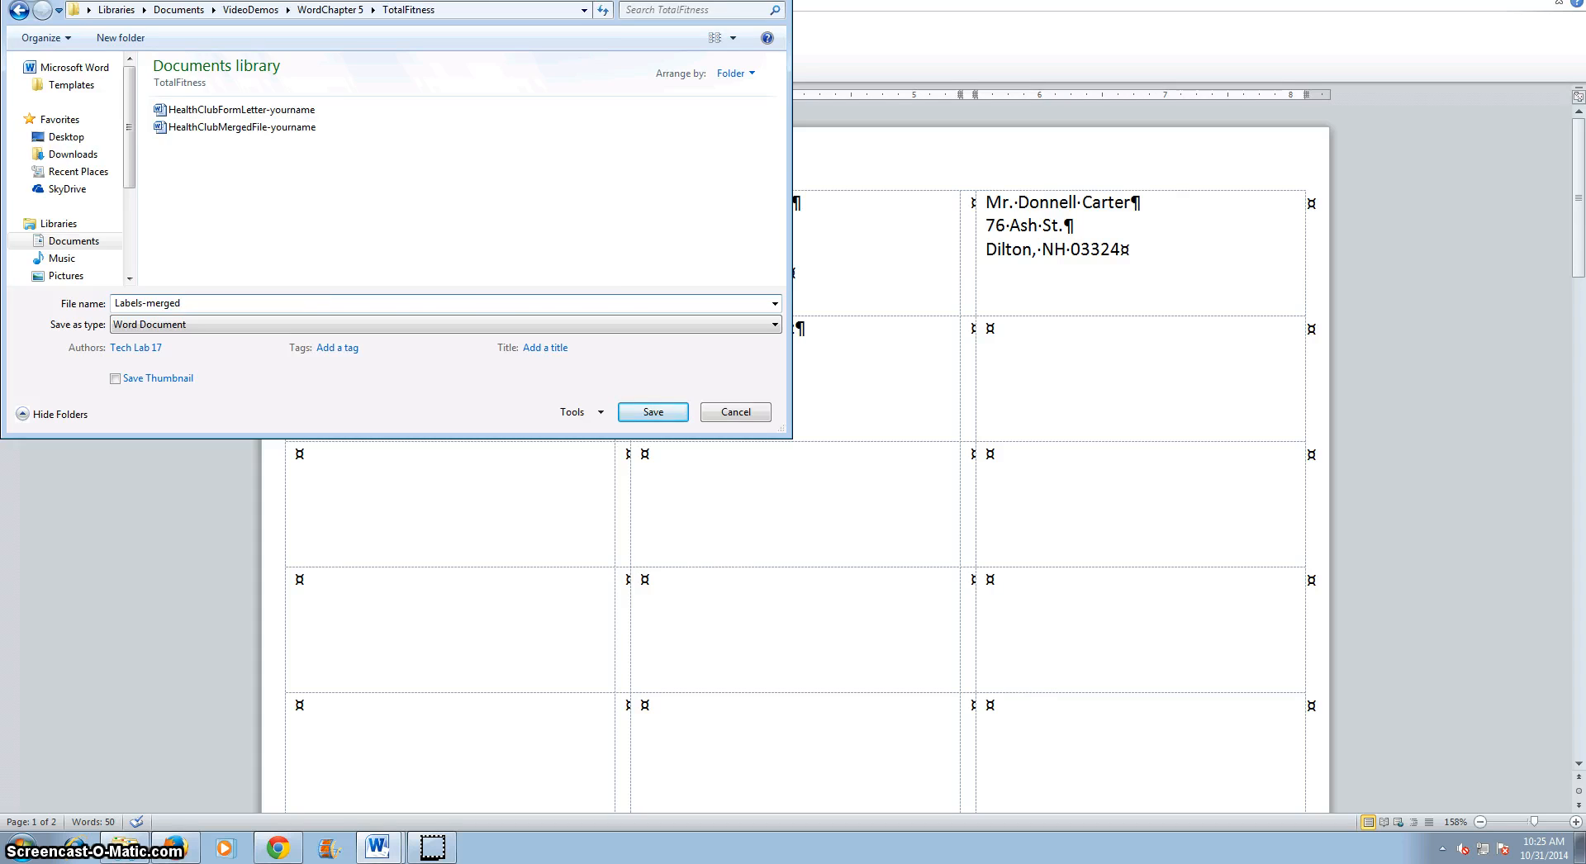
key(Return)
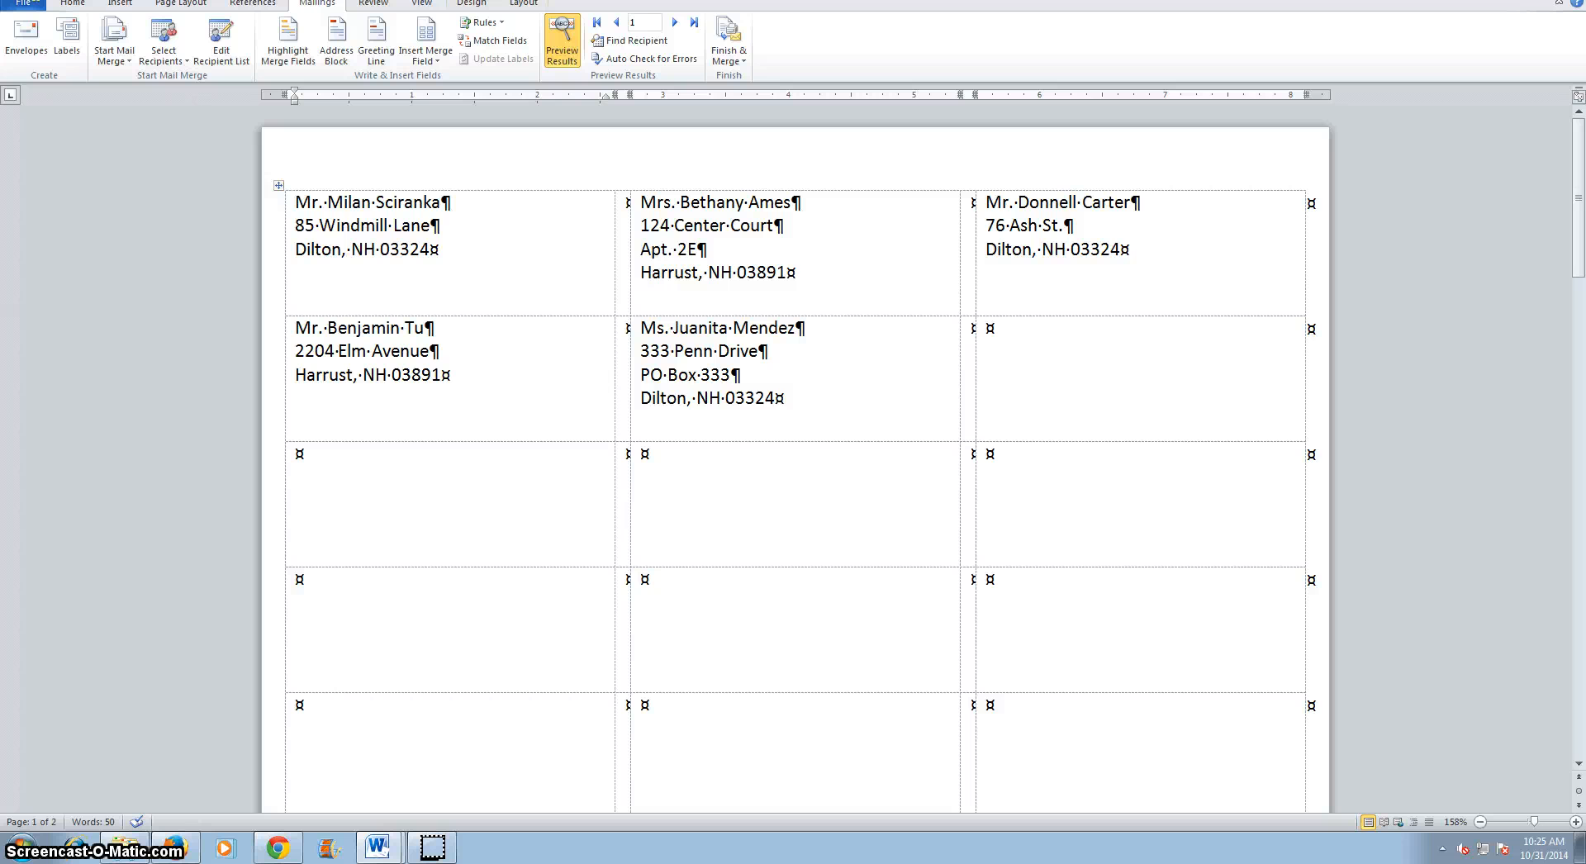
click(1560, 5)
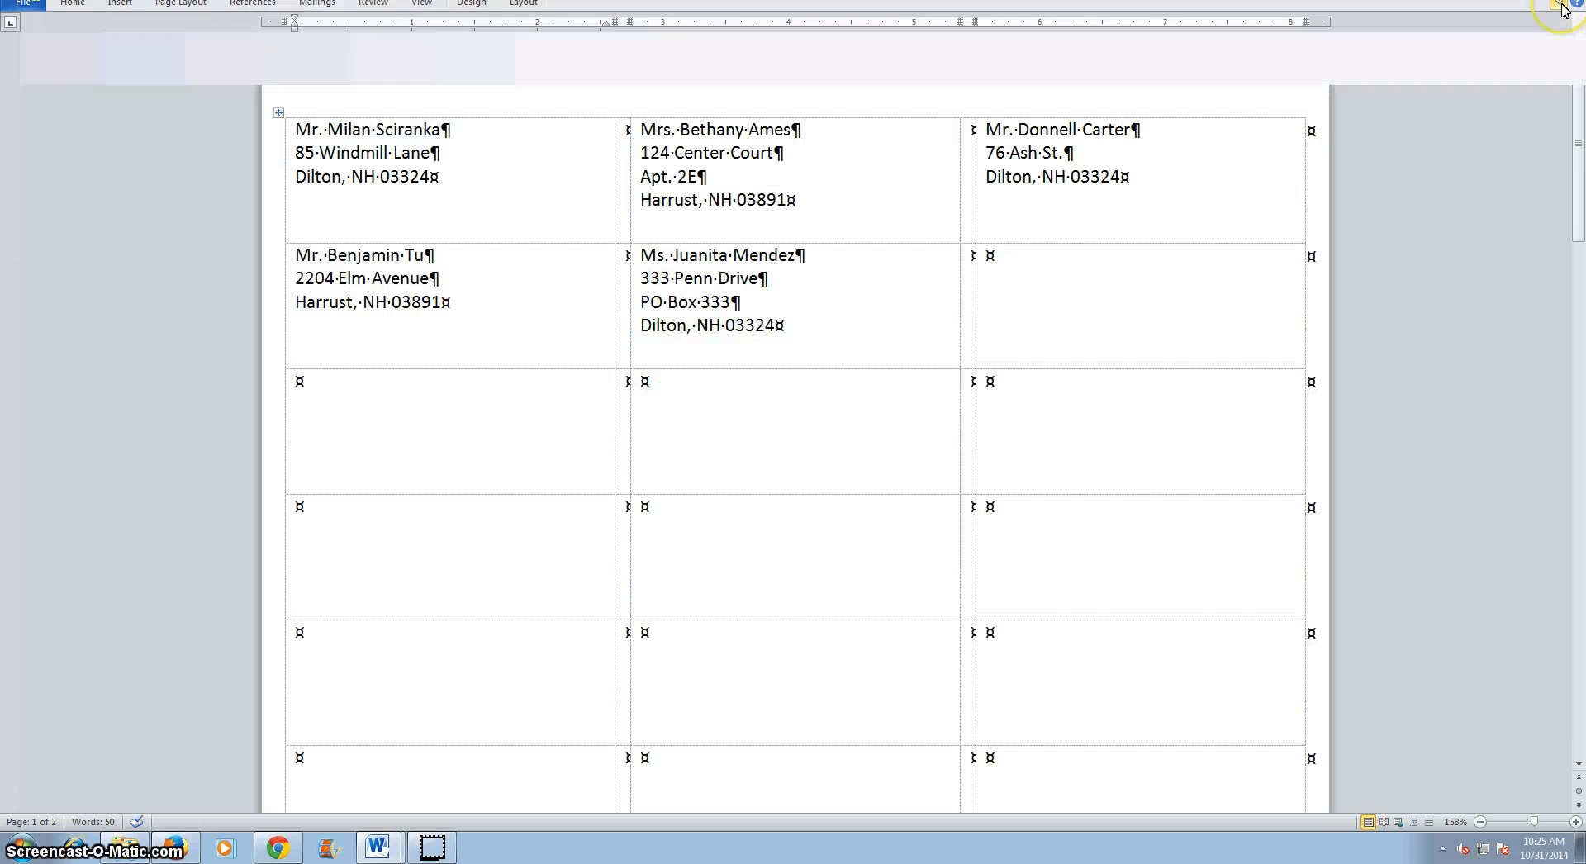
Close the labels document and merge the letters for all records into a new document.
click(1568, 1)
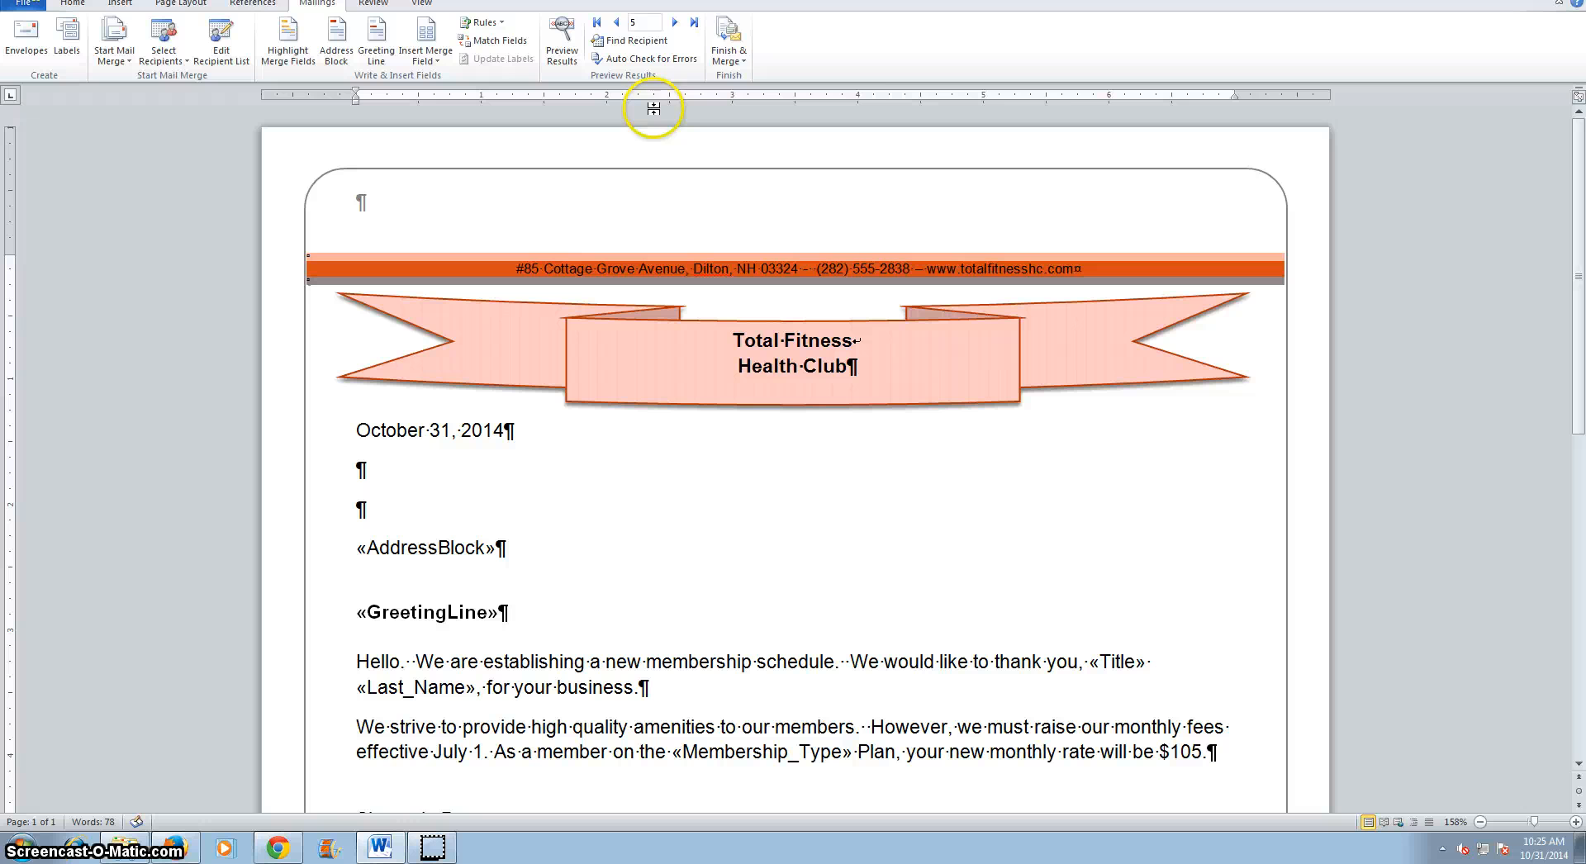
click(727, 40)
click(752, 79)
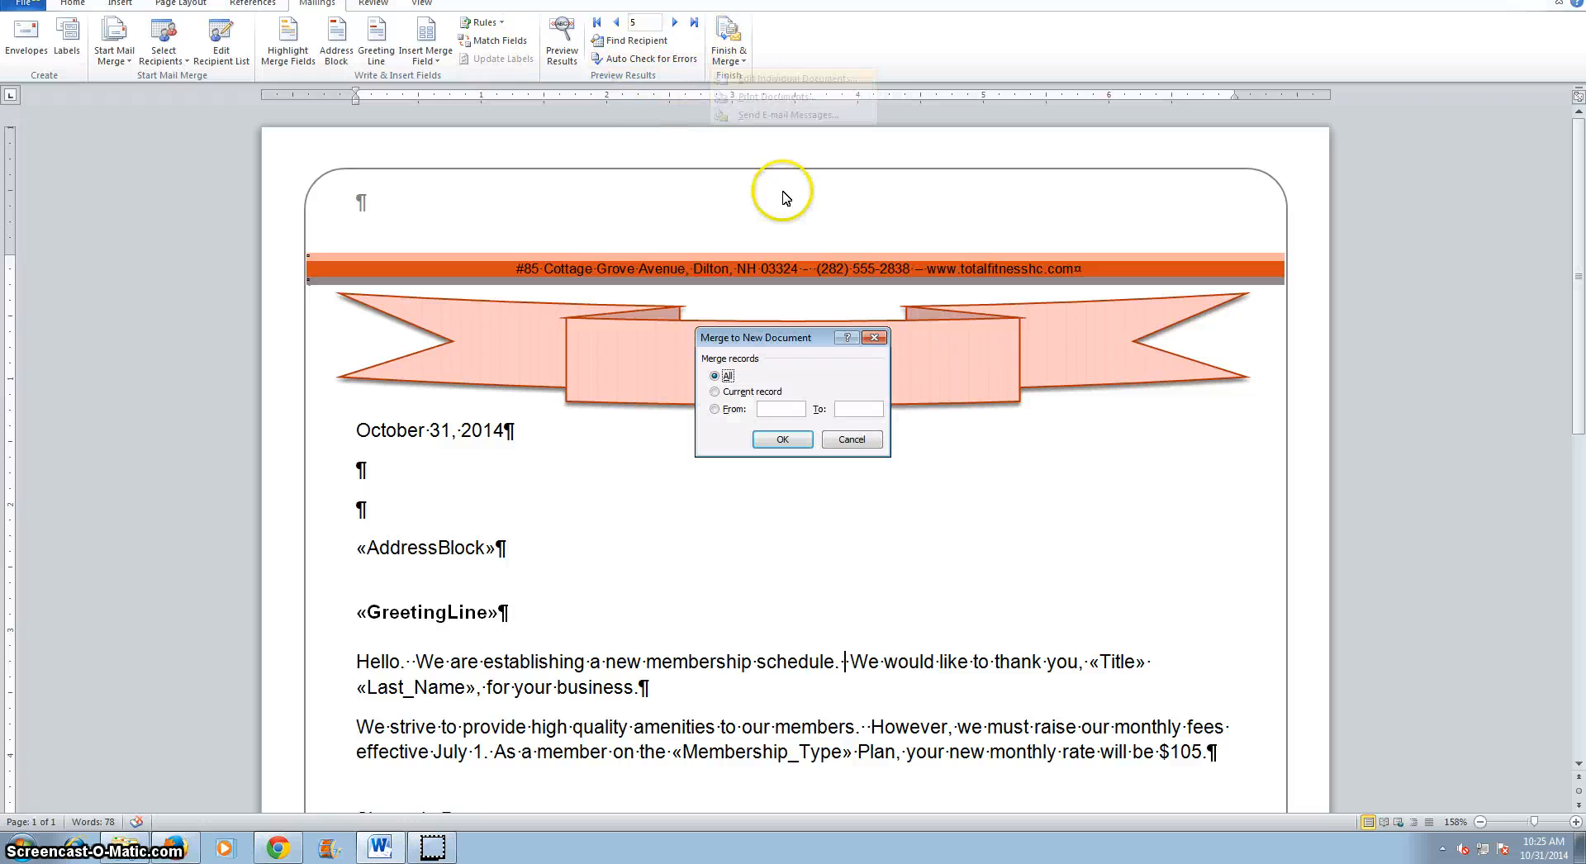
click(782, 441)
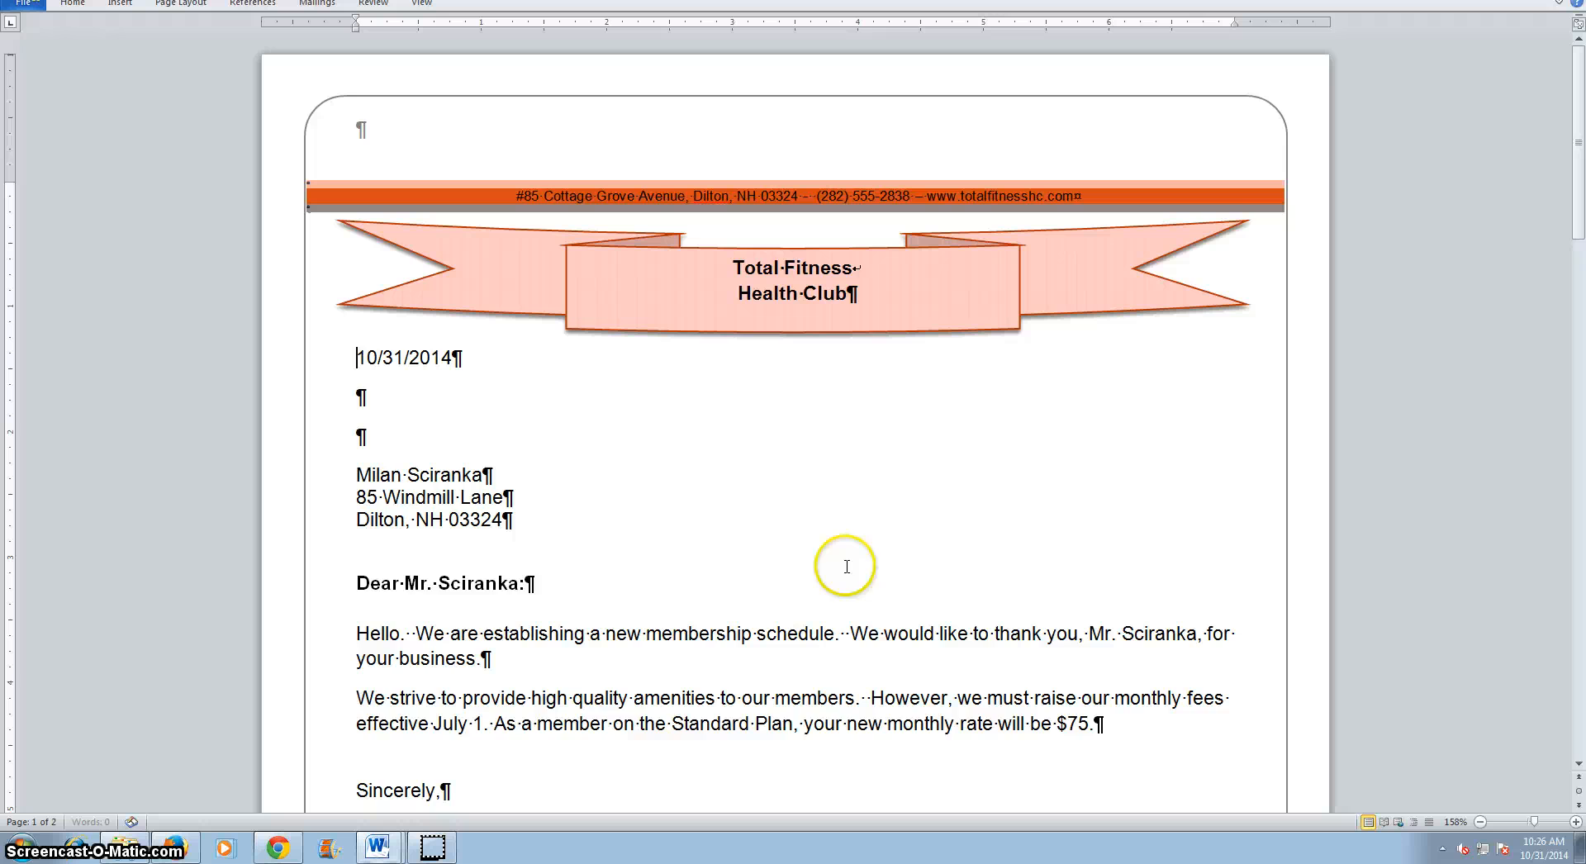
Examine the first merged letter's membership plan and monthly rate, then close the merged document without saving.
scroll(879, 677, down, 1)
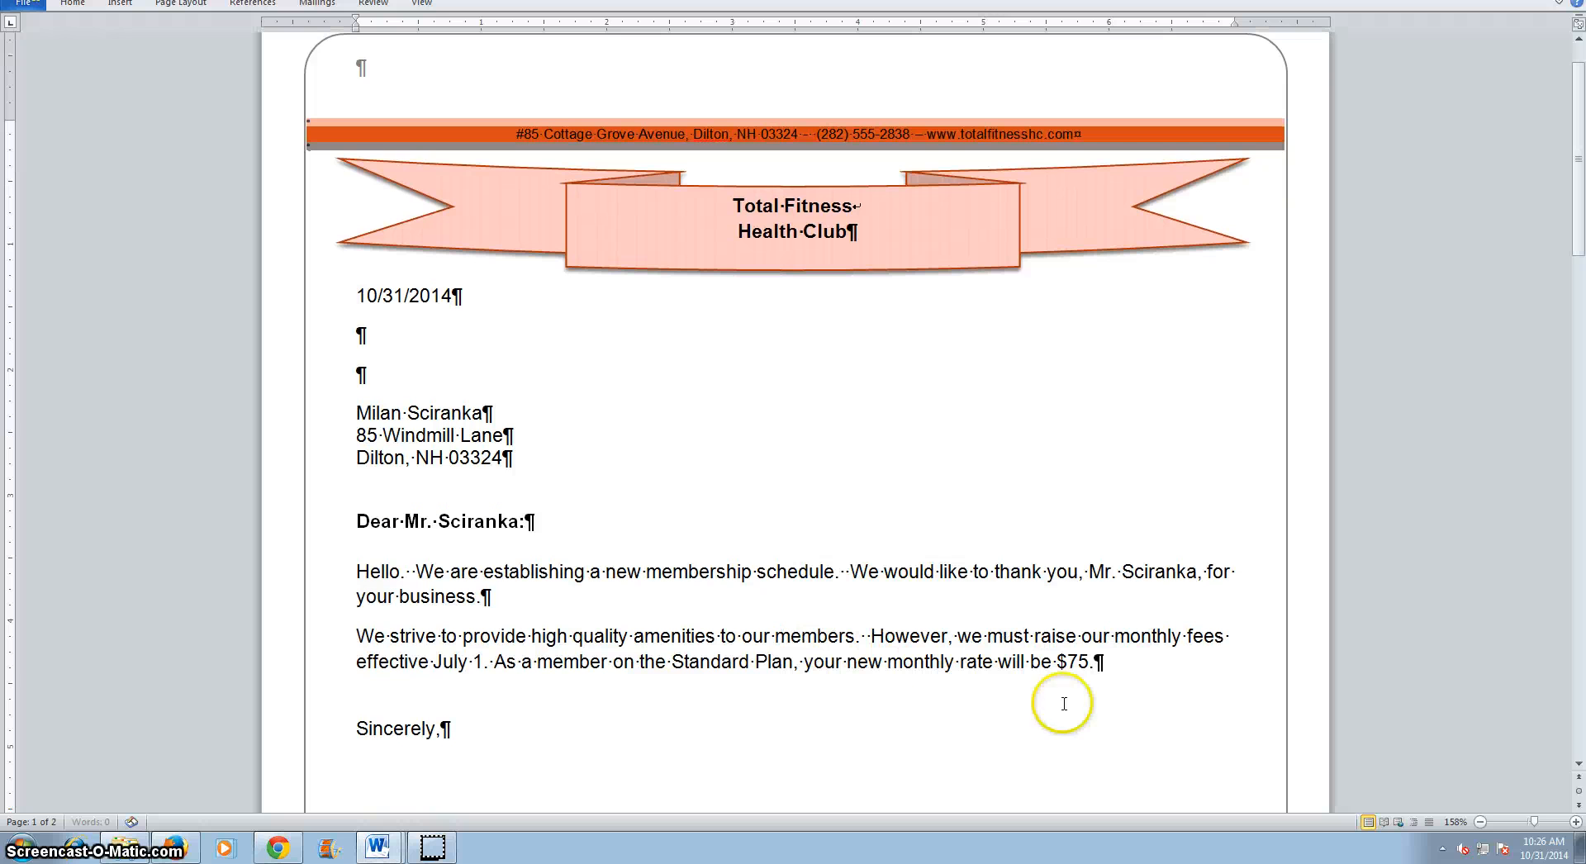
right_click(1078, 661)
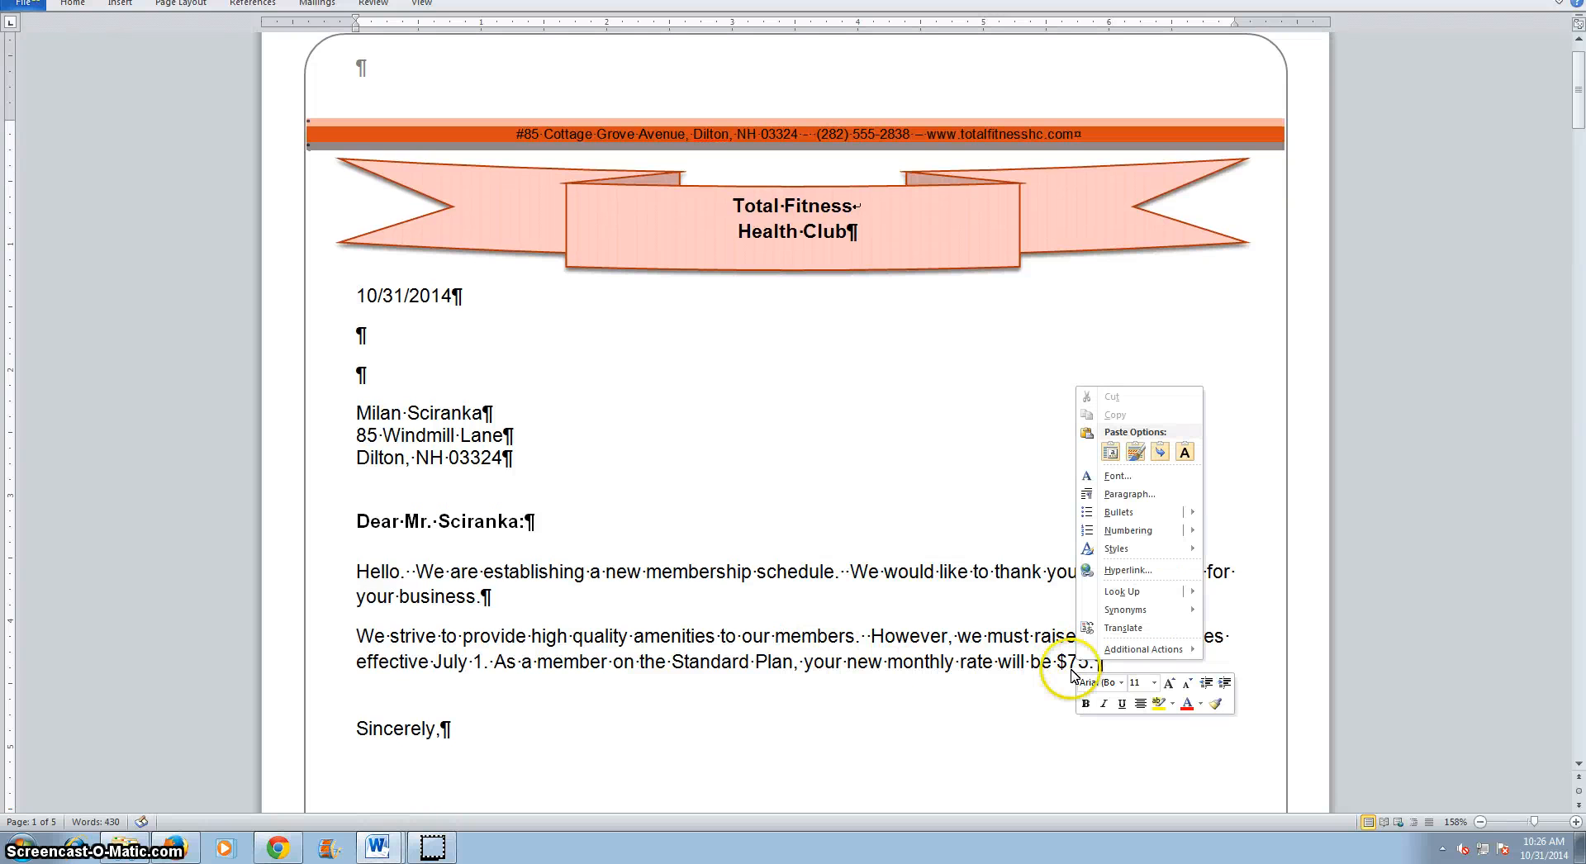
click(1077, 668)
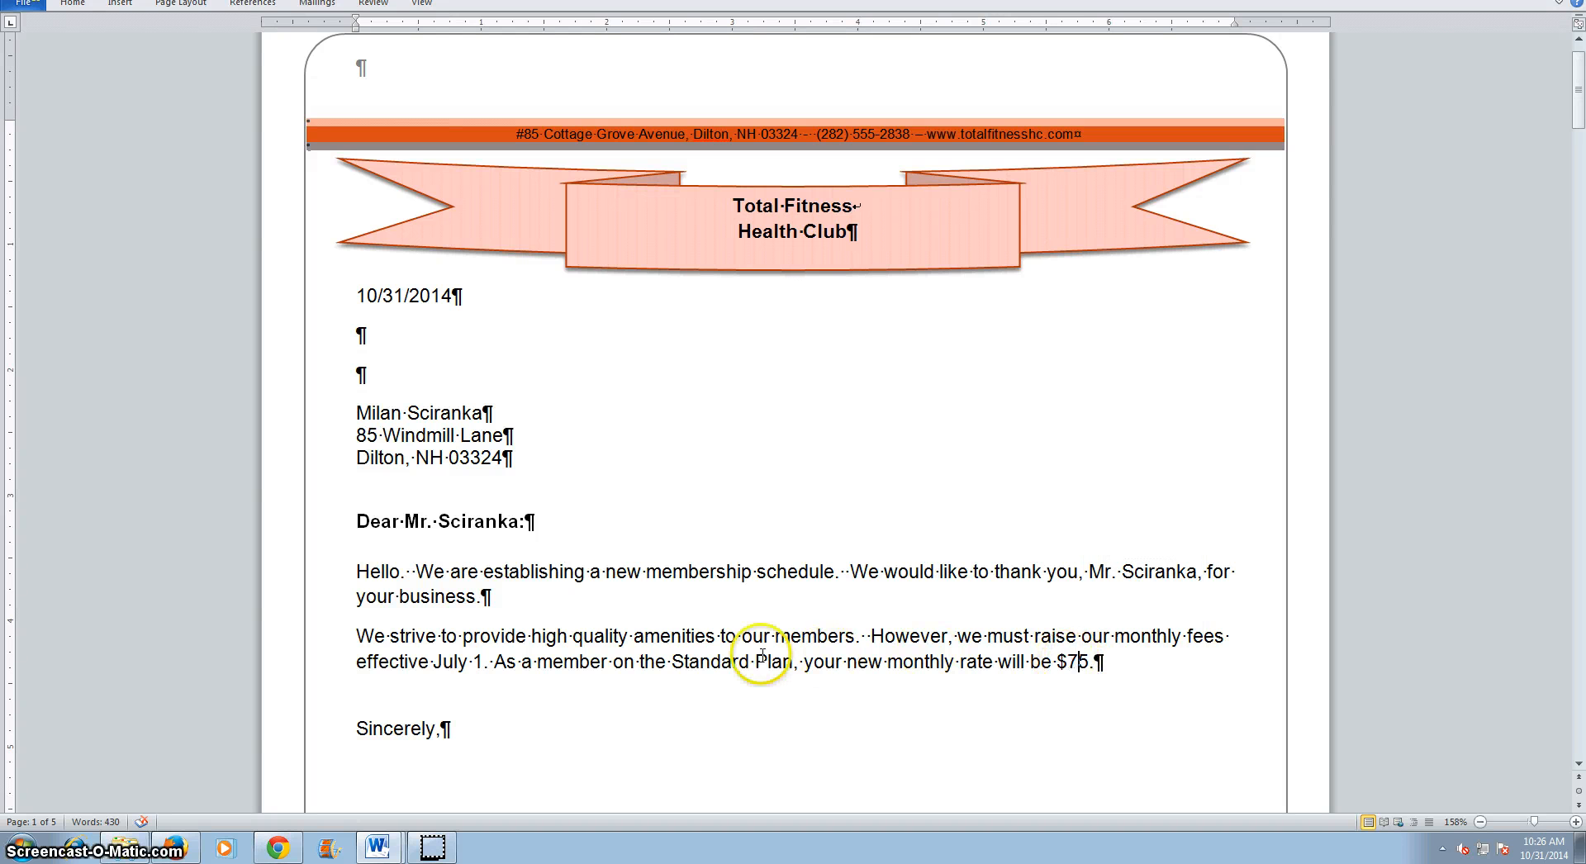
double_click(709, 665)
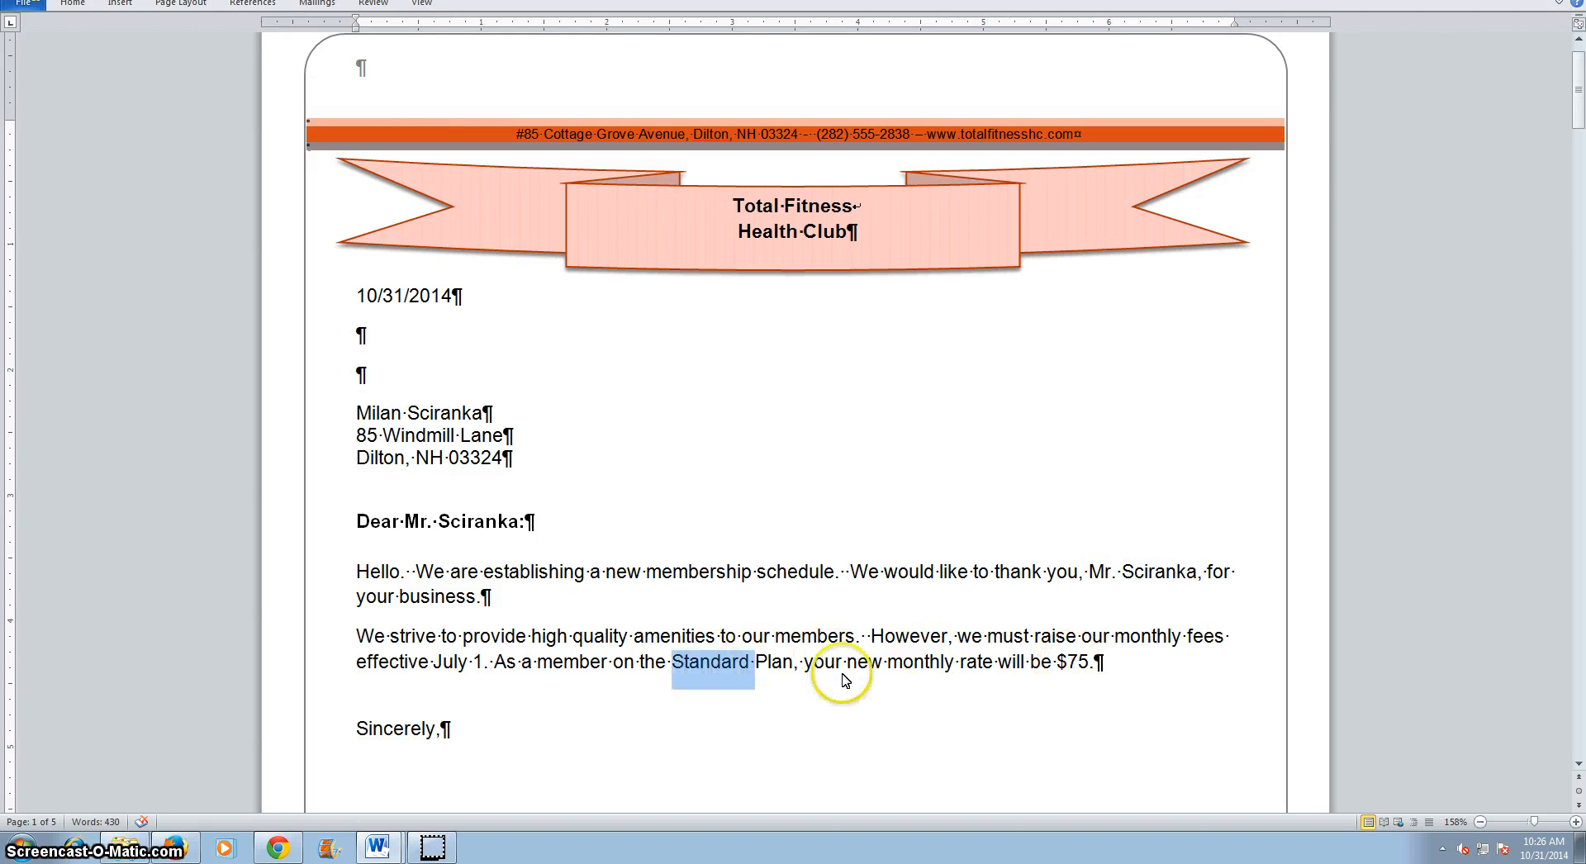
right_click(711, 662)
click(1076, 665)
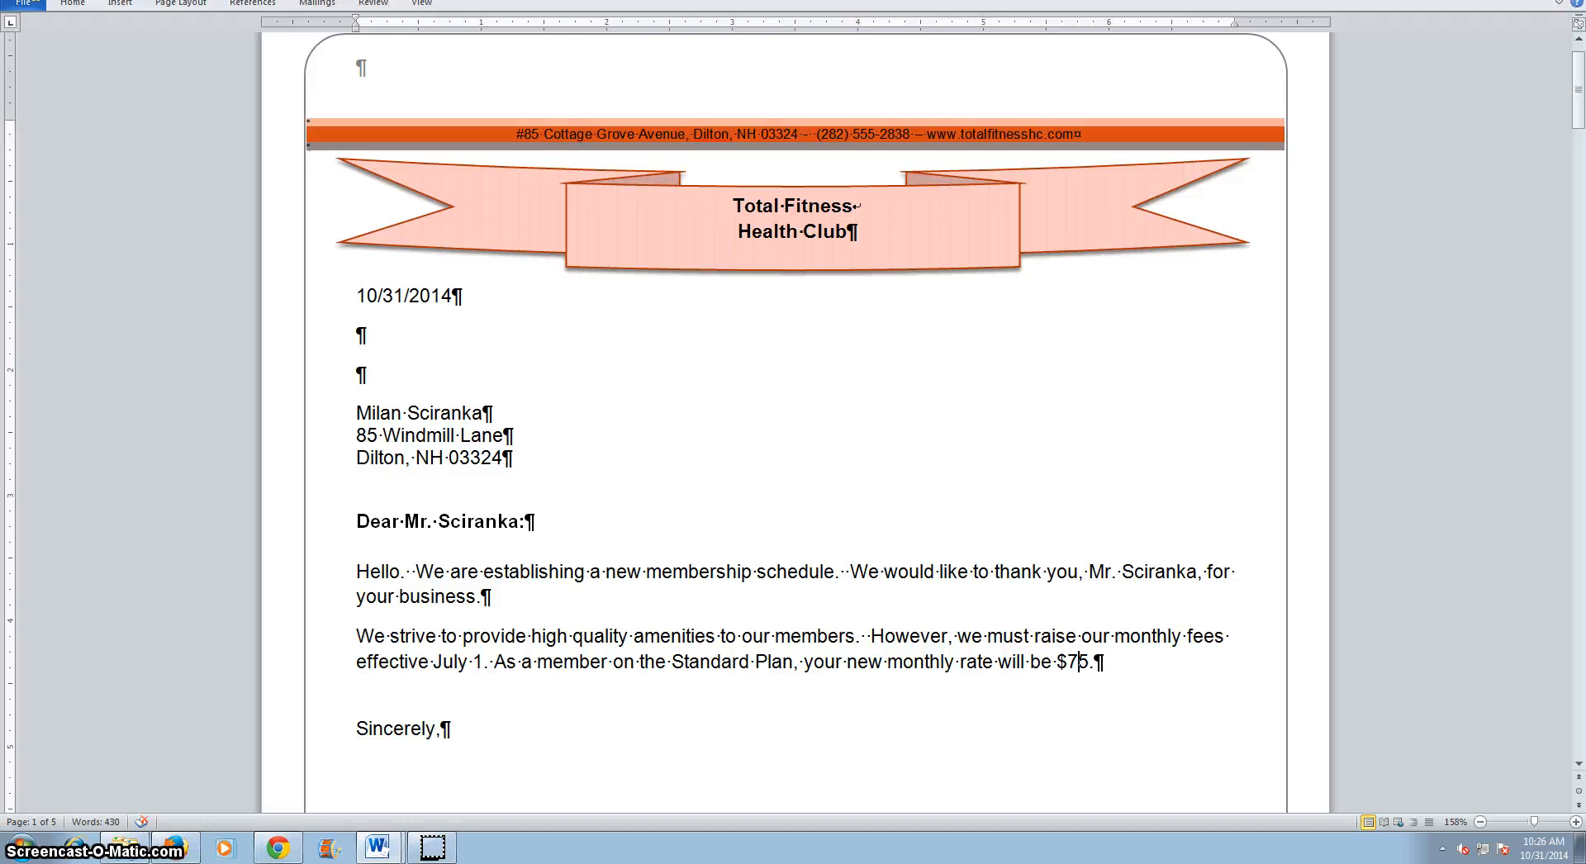
click(1572, 1)
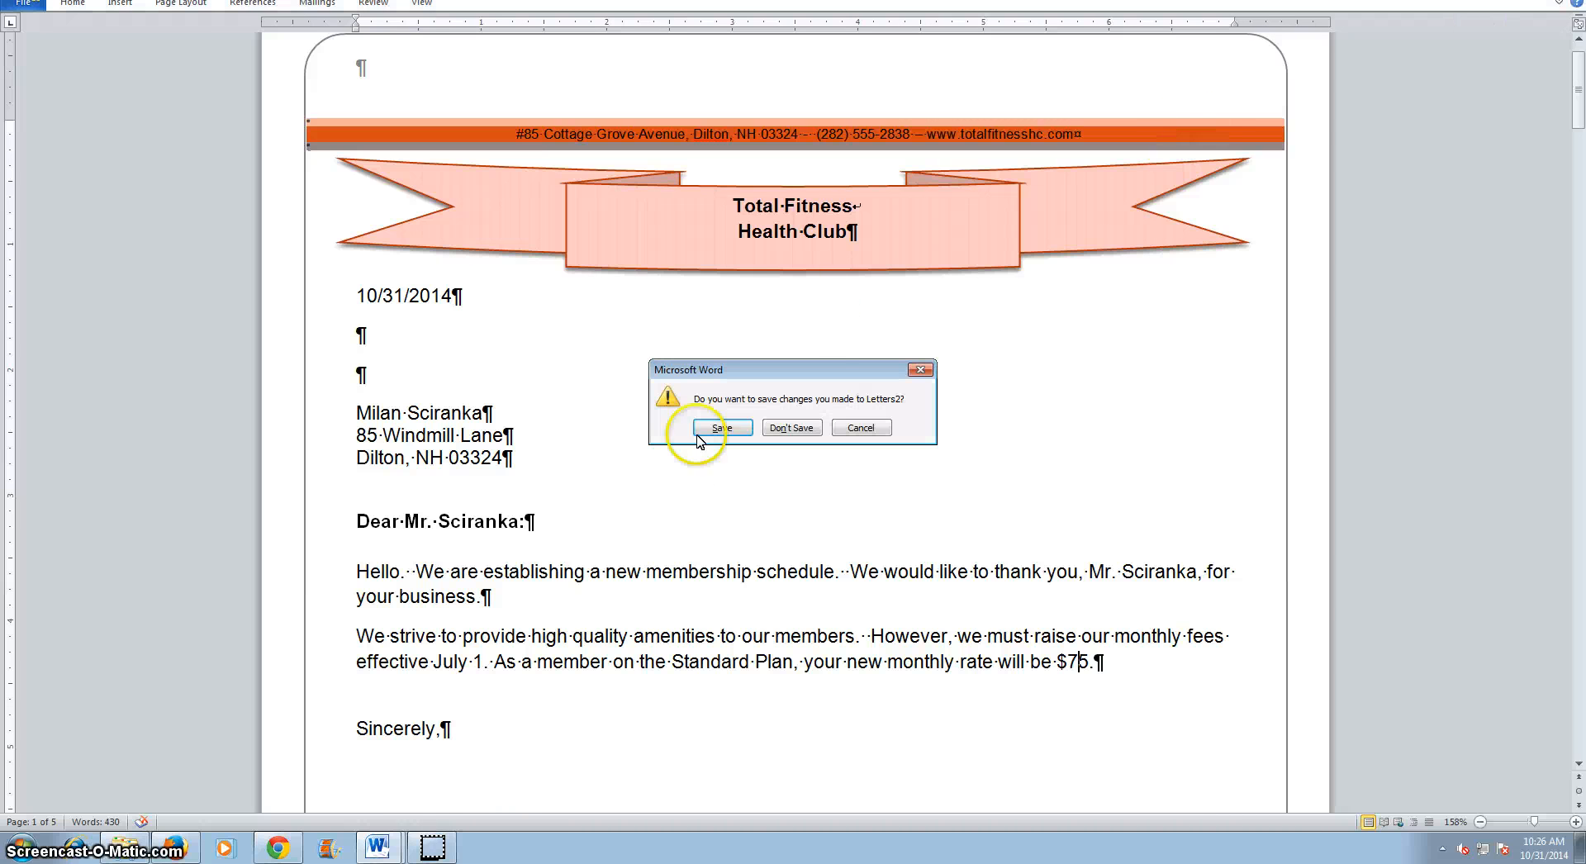
click(791, 428)
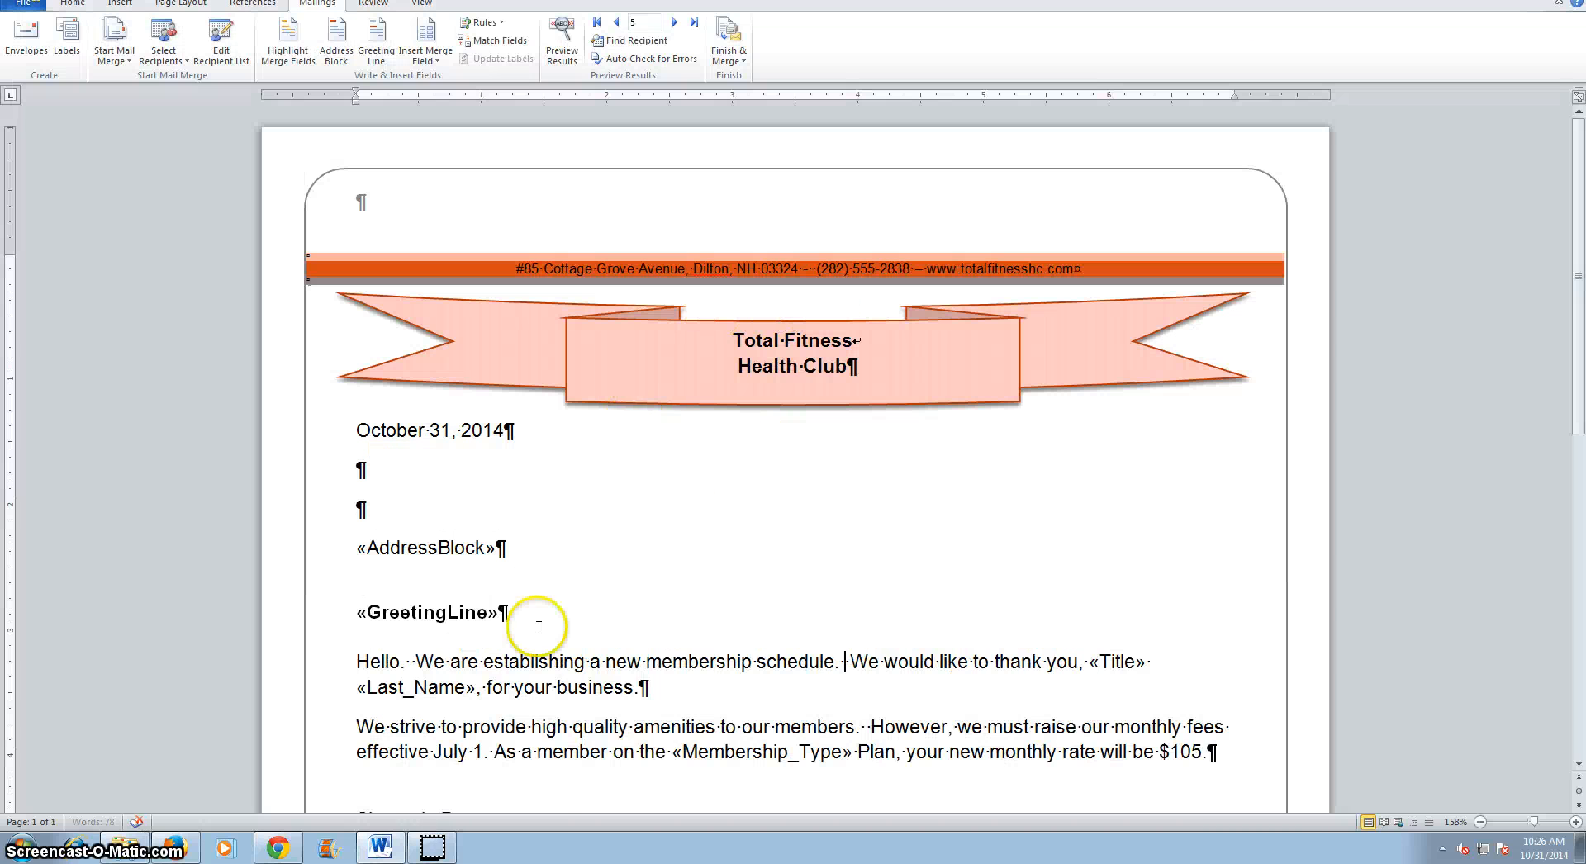
Toggle field codes on the monthly rate field to display its IF statement.
scroll(880, 674, down, 3)
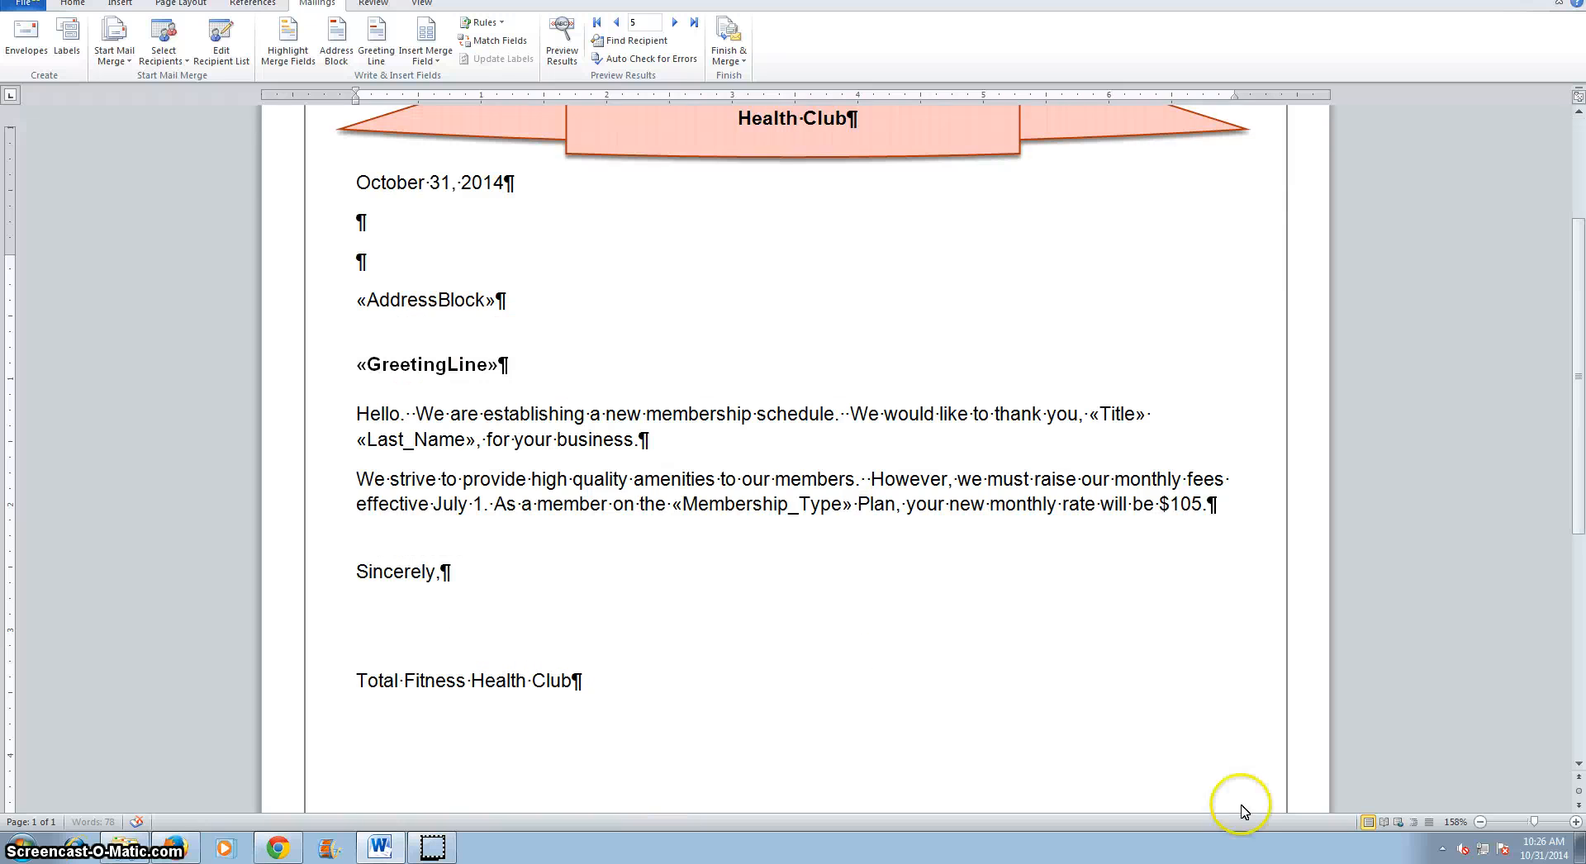
right_click(1187, 503)
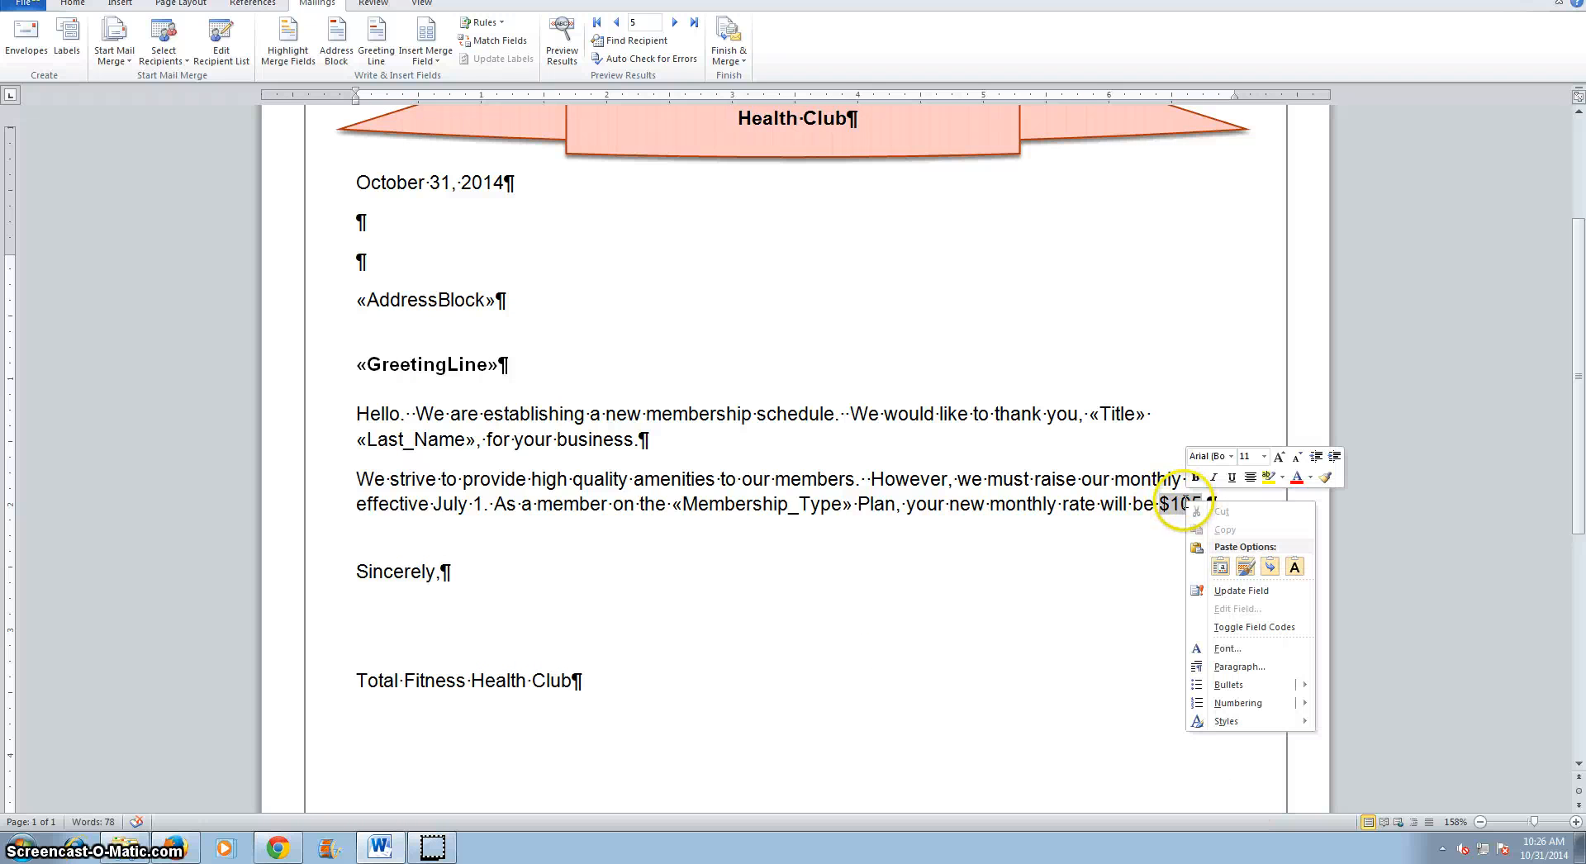
click(1203, 631)
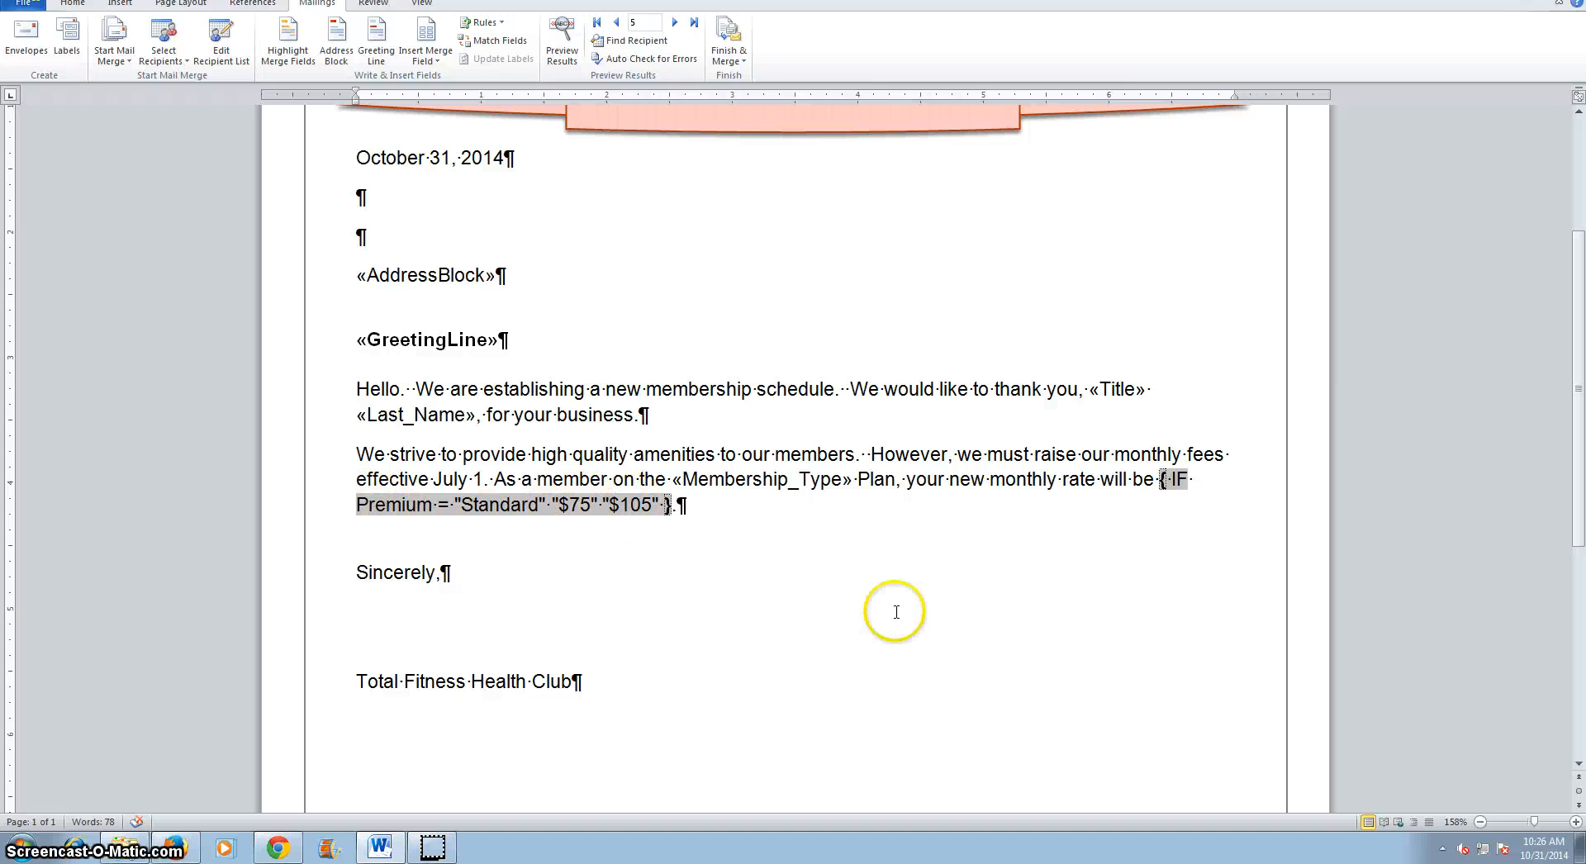
scroll(974, 632, down, 4)
scroll(973, 628, up, 7)
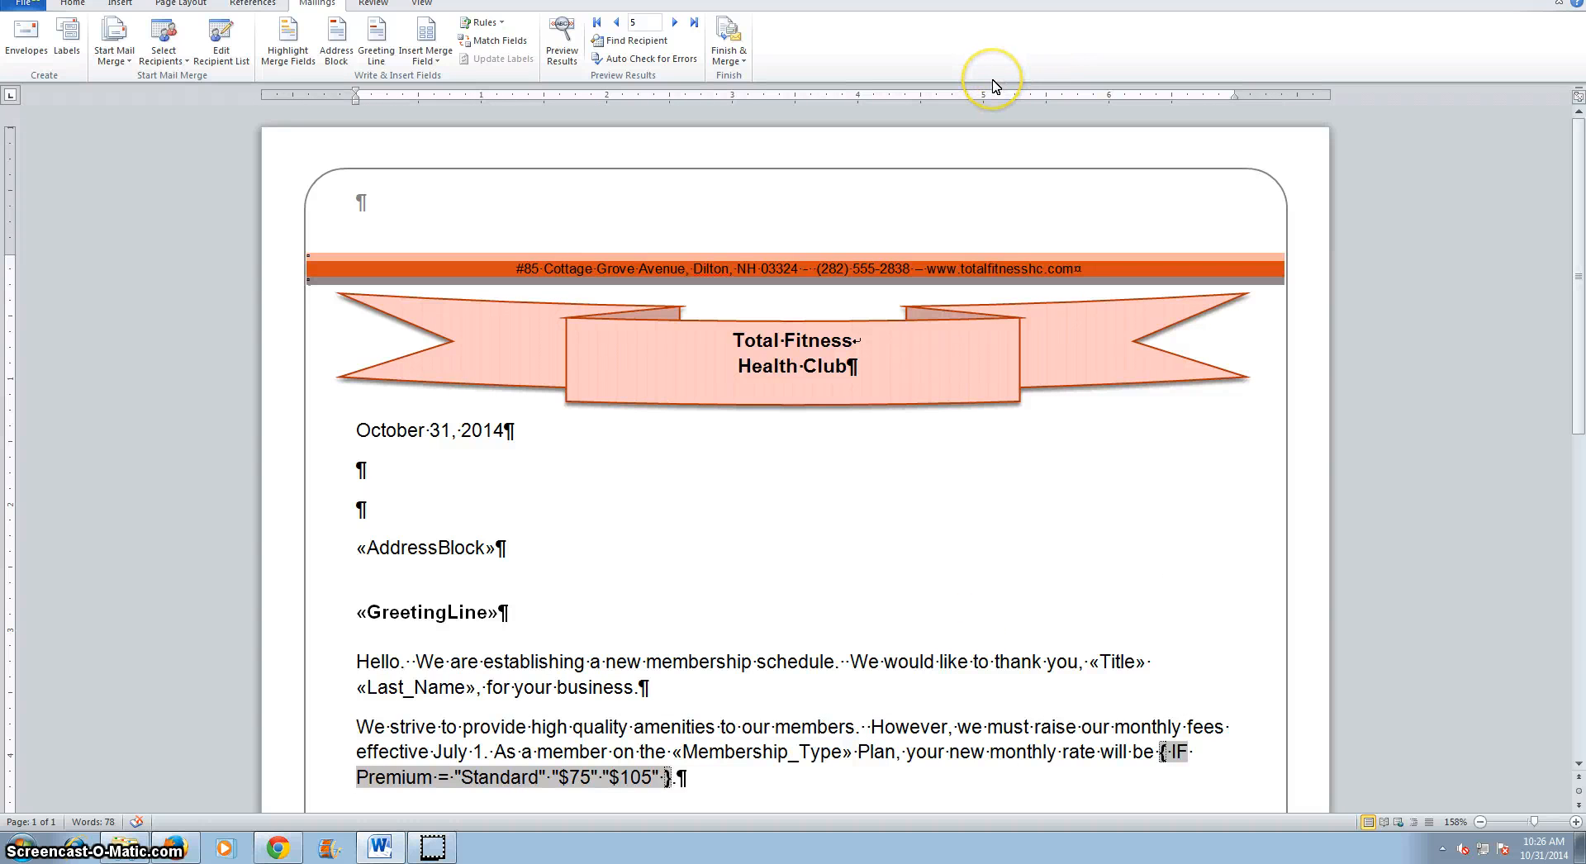
scroll(1026, 118, down, 6)
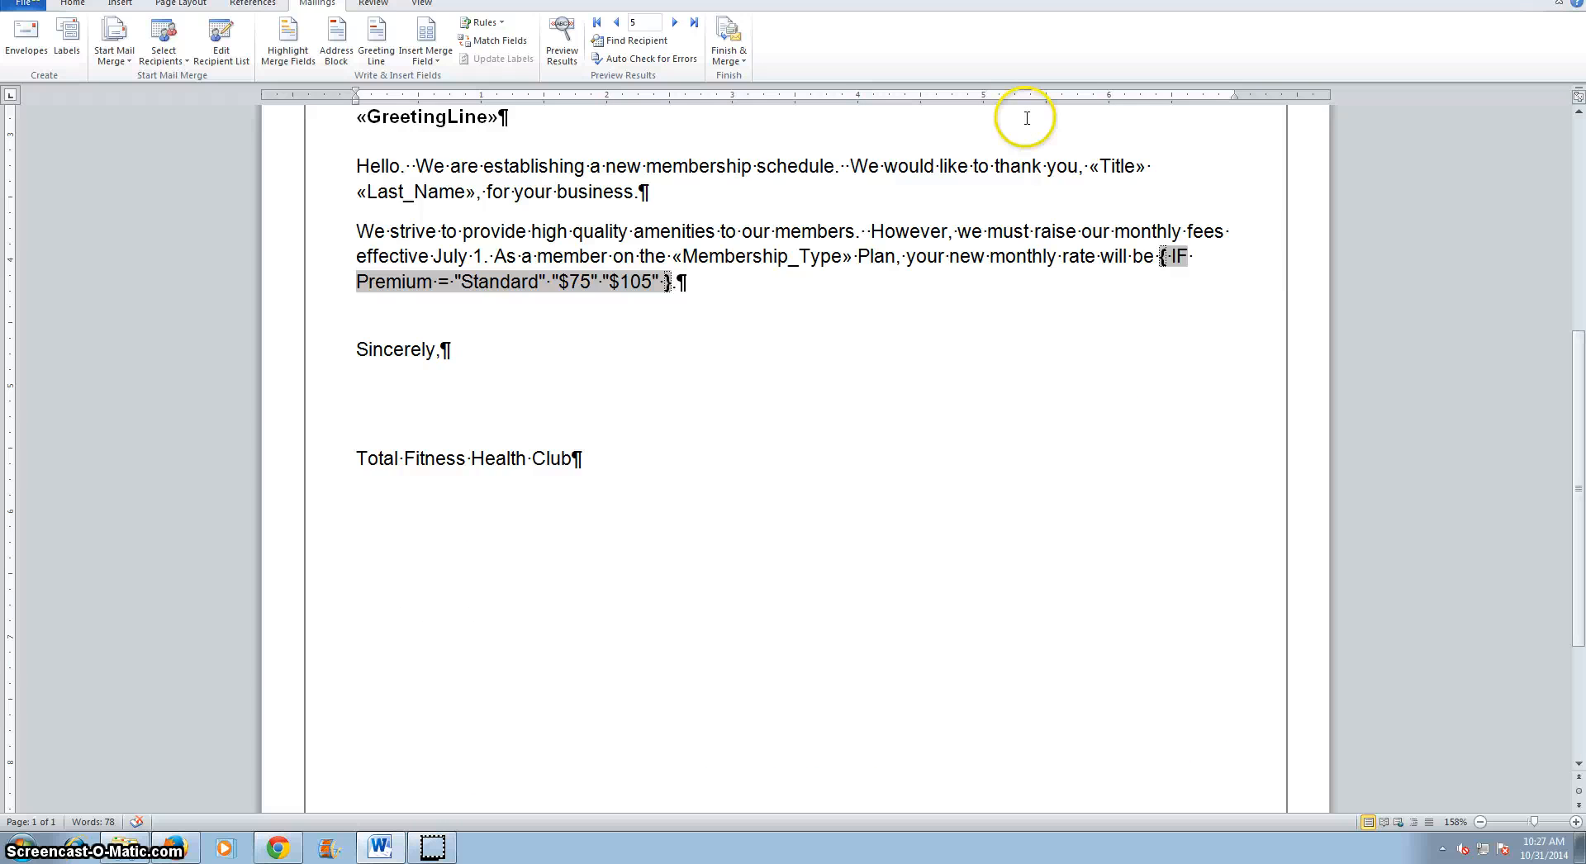
scroll(1025, 118, up, 6)
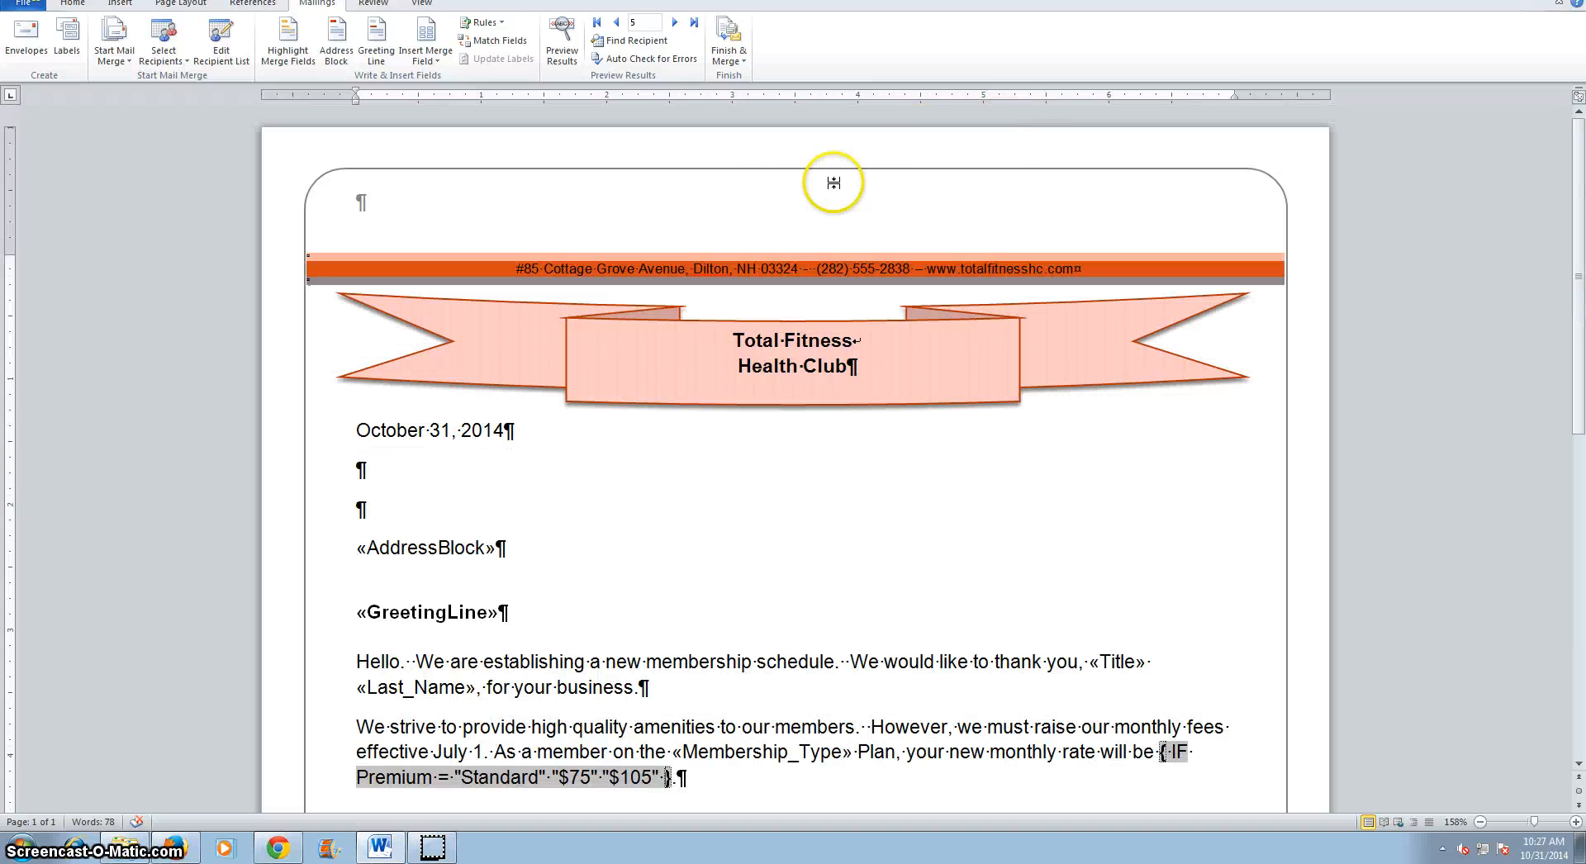